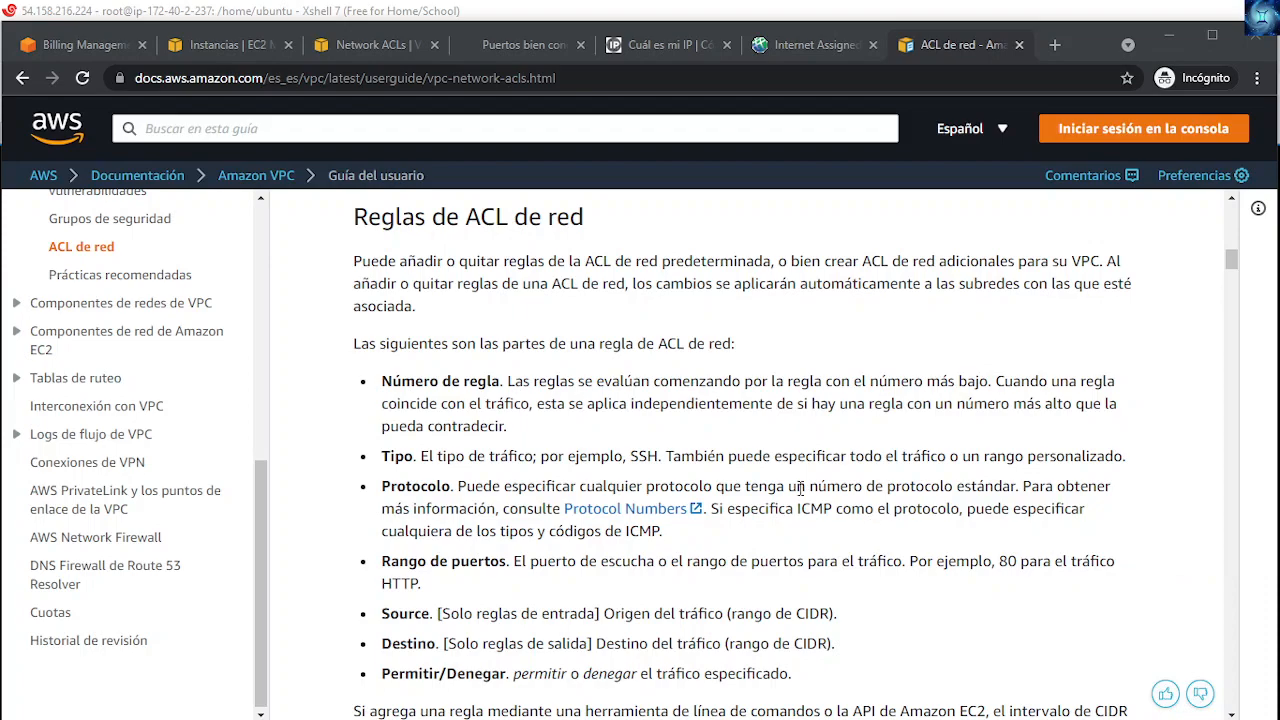
Step: Read the parts of a network ACL rule and the default ACL example tables for IPv4 and IPv6
{"action": "left_click_drag", "start_coordinate": [381, 383], "coordinate": [506, 428]}
{"action": "left_click", "coordinate": [518, 430]}
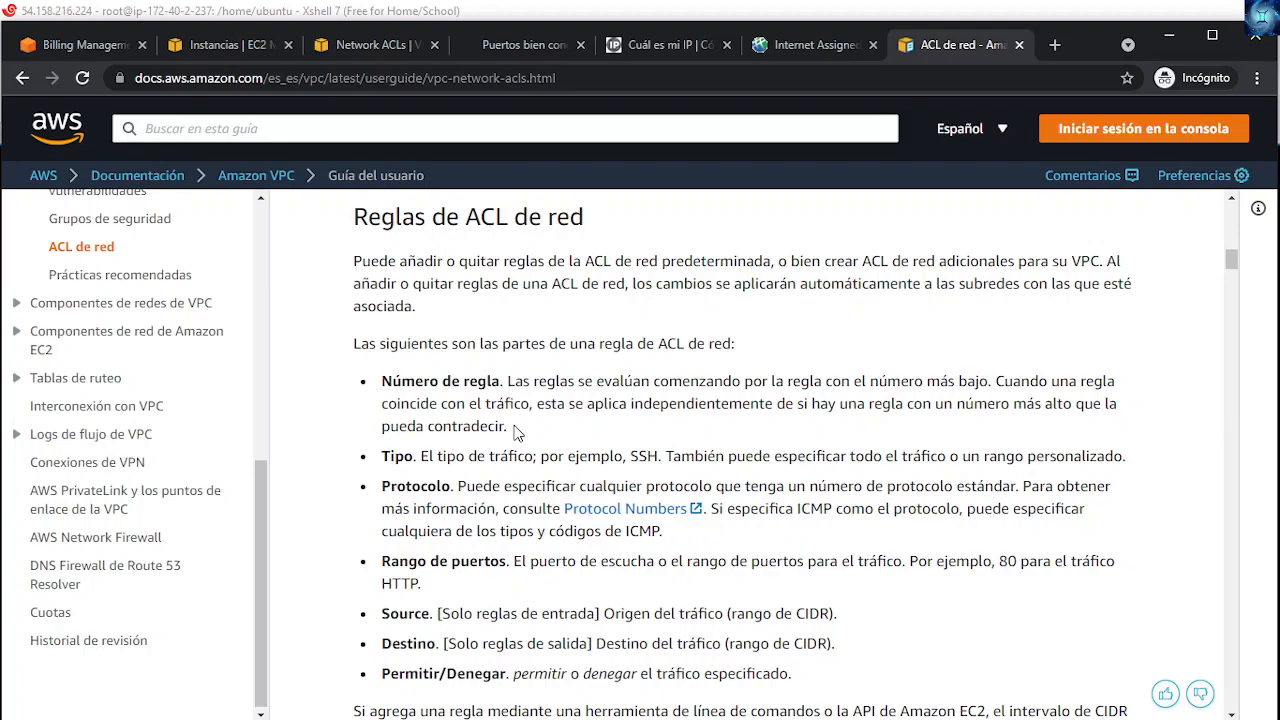
{"action": "scroll", "coordinate": [517, 432], "scroll_direction": "down", "scroll_amount": 7}
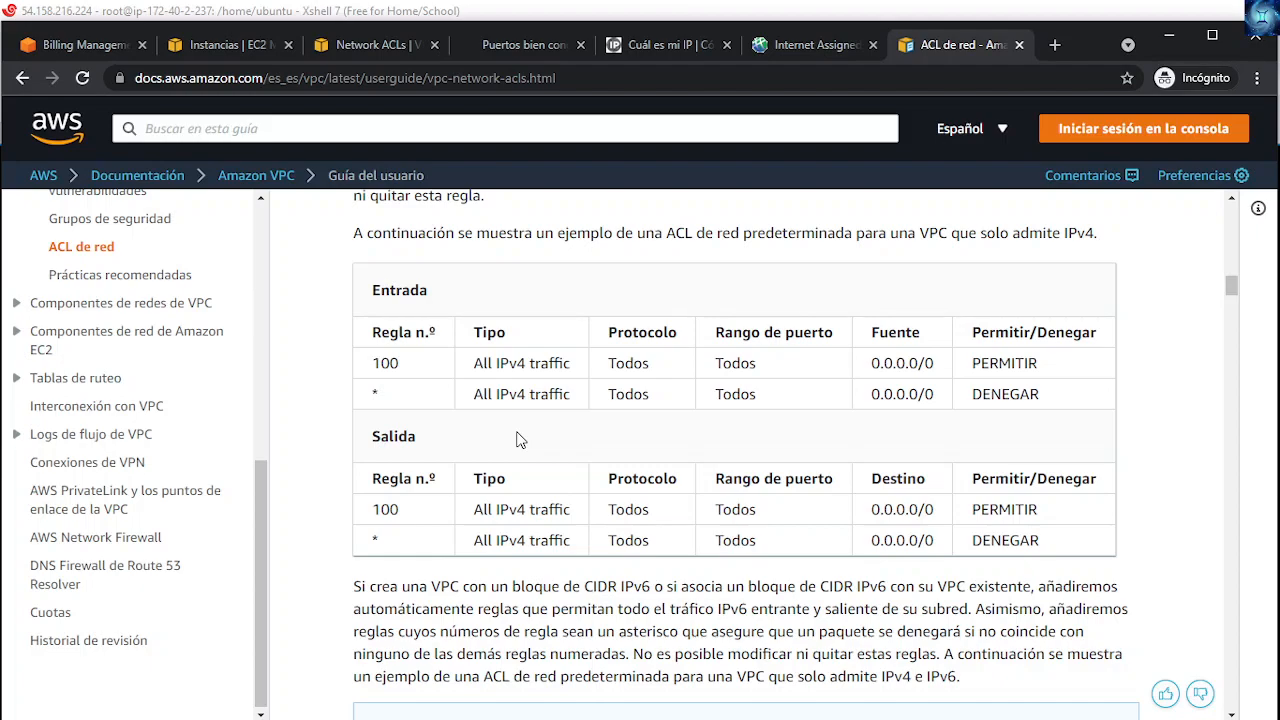
{"action": "scroll", "coordinate": [520, 445], "scroll_direction": "down", "scroll_amount": 6}
{"action": "scroll", "coordinate": [533, 481], "scroll_direction": "down", "scroll_amount": 3}
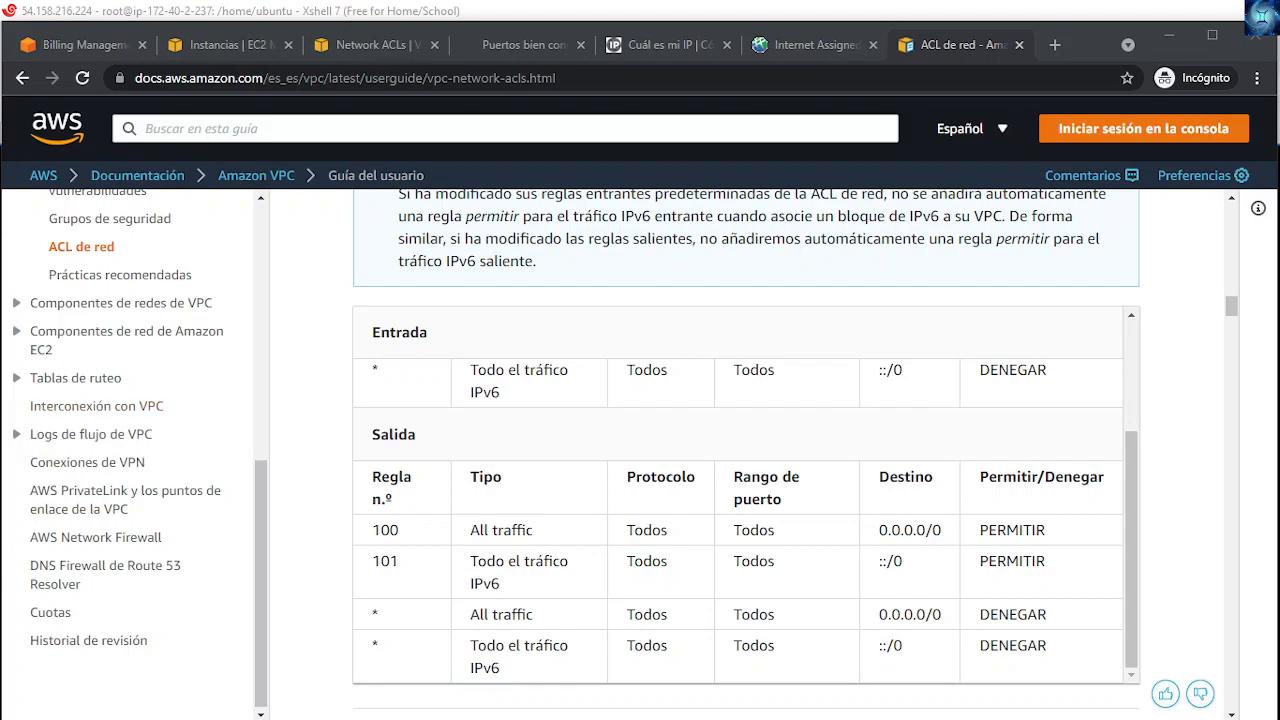
{"action": "key", "text": "alt+Tab"}
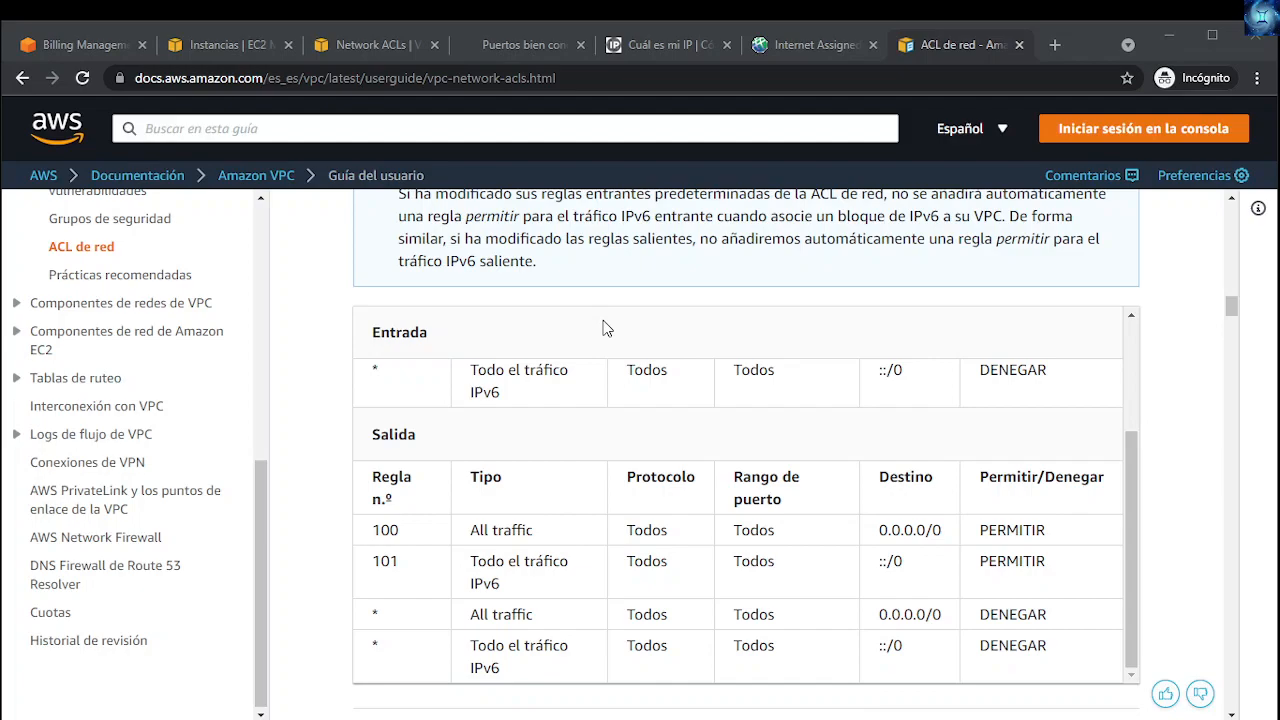
Step: Review the custom network ACL section and its example table down to outbound rule 140
{"action": "scroll", "coordinate": [300, 410], "scroll_direction": "down", "scroll_amount": 5}
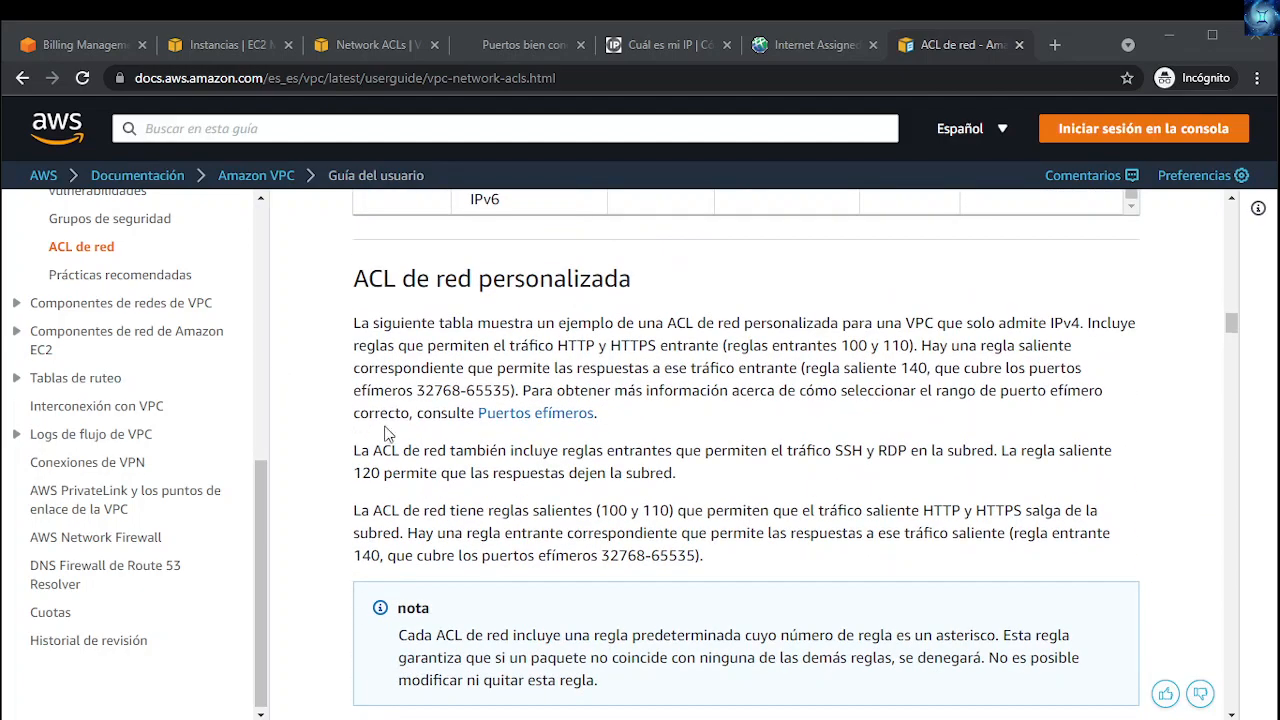
{"action": "scroll", "coordinate": [400, 434], "scroll_direction": "up", "scroll_amount": 3}
{"action": "scroll", "coordinate": [437, 437], "scroll_direction": "down", "scroll_amount": 3}
{"action": "left_click_drag", "start_coordinate": [355, 280], "coordinate": [634, 286]}
{"action": "scroll", "coordinate": [680, 360], "scroll_direction": "down", "scroll_amount": 1}
{"action": "scroll", "coordinate": [695, 400], "scroll_direction": "down", "scroll_amount": 4}
{"action": "scroll", "coordinate": [705, 480], "scroll_direction": "up", "scroll_amount": 1}
{"action": "scroll", "coordinate": [791, 451], "scroll_direction": "down", "scroll_amount": 3}
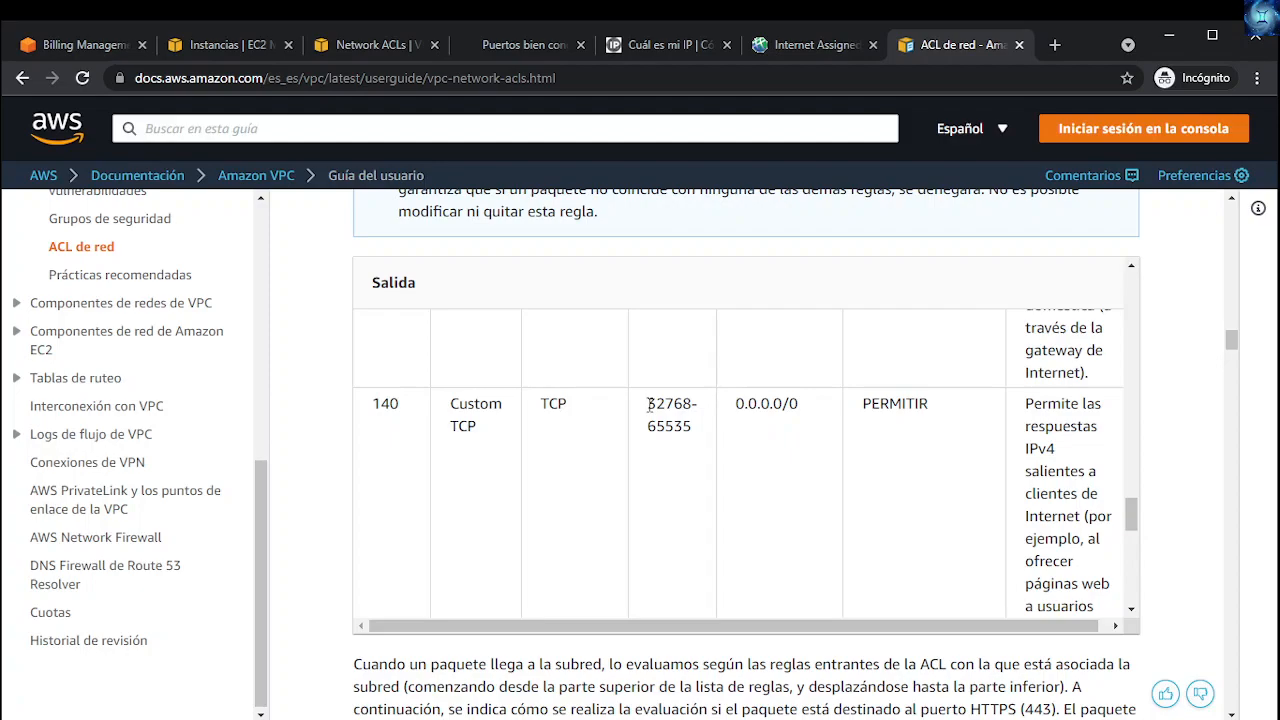
Step: Examine the start port, end port and description of outbound rule 140 in the custom ACL table
{"action": "left_click_drag", "start_coordinate": [649, 404], "coordinate": [694, 404]}
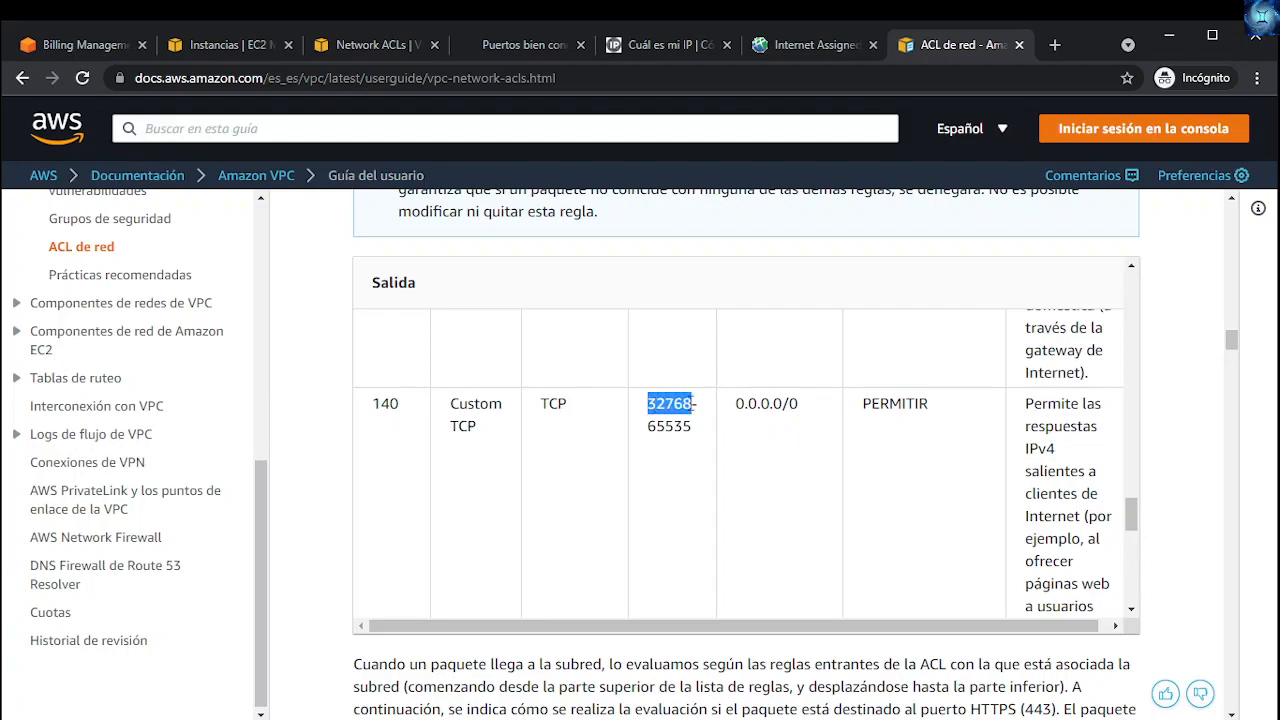
{"action": "double_click", "coordinate": [686, 427]}
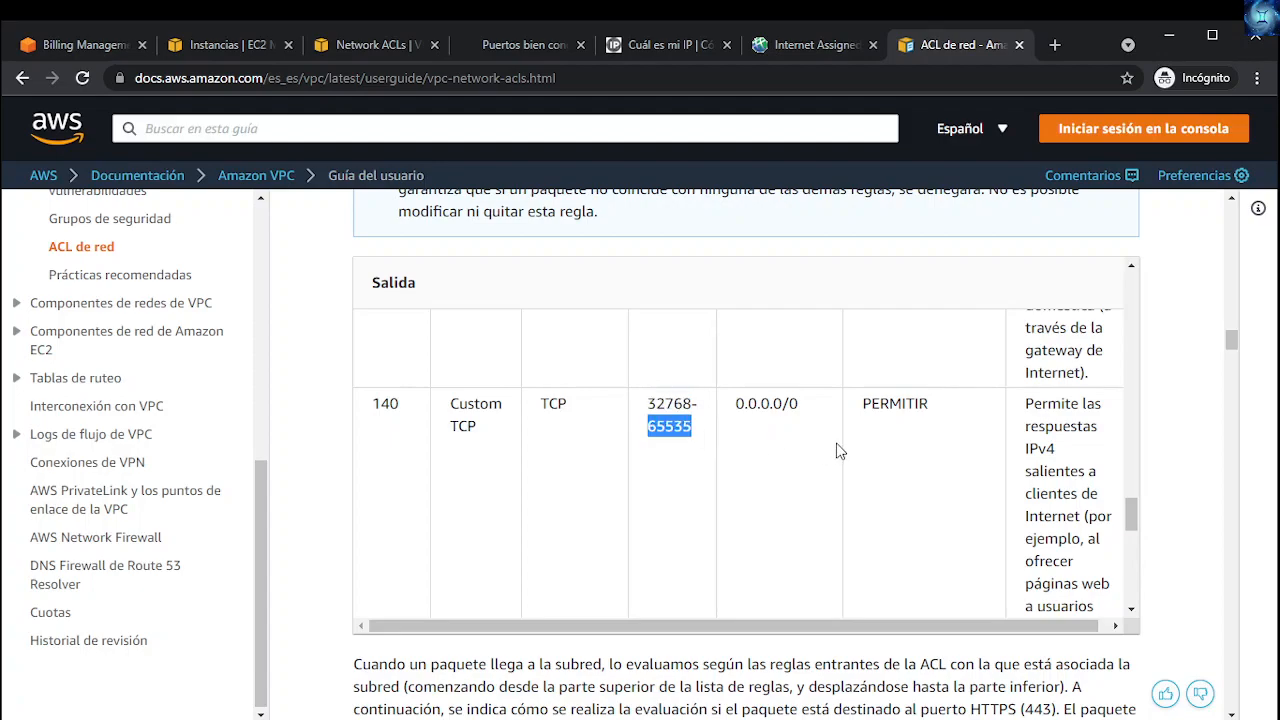
{"action": "scroll", "coordinate": [855, 442], "scroll_direction": "down", "scroll_amount": 1}
{"action": "scroll", "coordinate": [858, 442], "scroll_direction": "up", "scroll_amount": 1}
{"action": "scroll", "coordinate": [1053, 470], "scroll_direction": "down", "scroll_amount": 1}
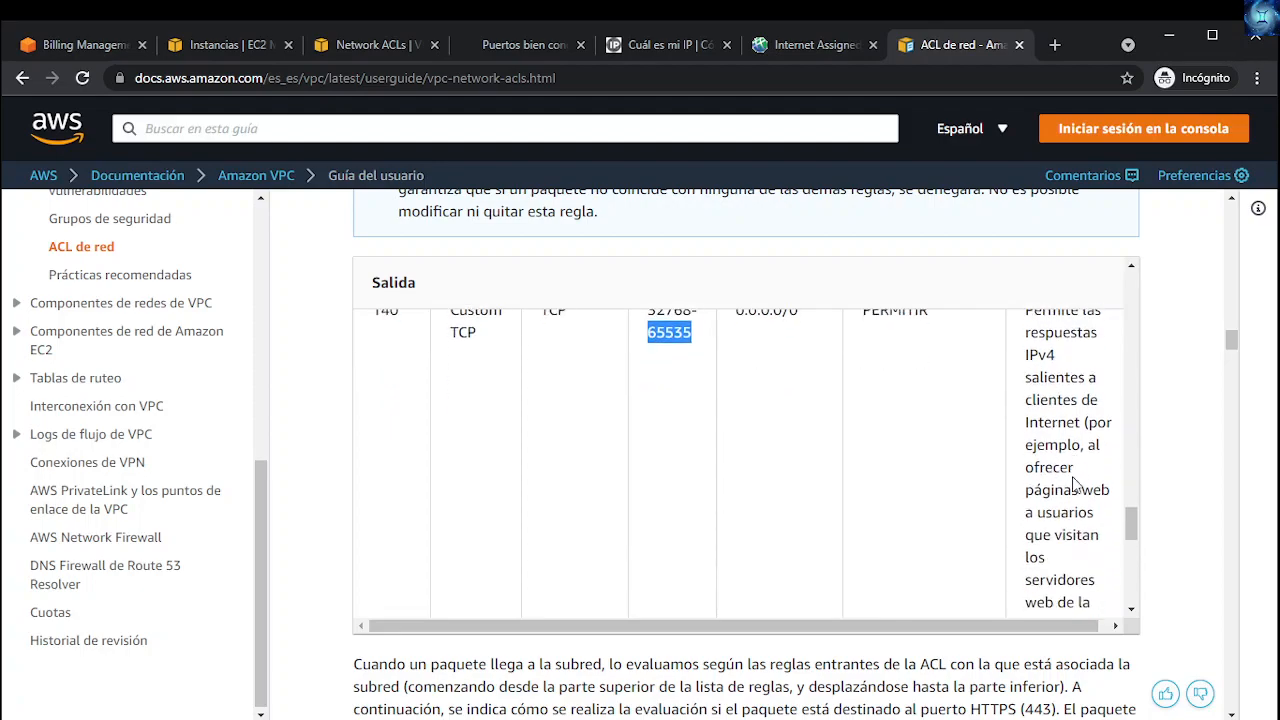
{"action": "scroll", "coordinate": [1073, 482], "scroll_direction": "down", "scroll_amount": 1}
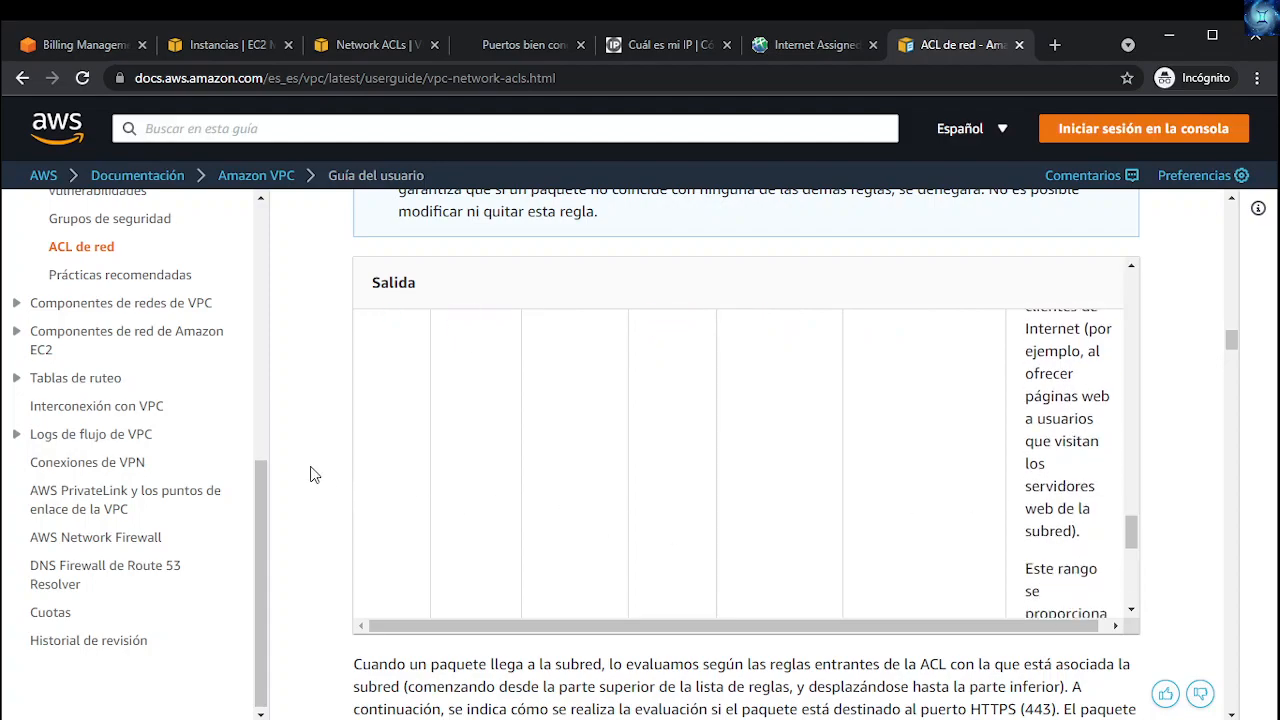
Step: Read the ephemeral ports section and highlight the port ranges for Linux kernels and for Windows Server 2008 and later versions
{"action": "scroll", "coordinate": [480, 525], "scroll_direction": "down", "scroll_amount": 2}
{"action": "scroll", "coordinate": [432, 562], "scroll_direction": "down", "scroll_amount": 3}
{"action": "scroll", "coordinate": [320, 595], "scroll_direction": "down", "scroll_amount": 4}
{"action": "scroll", "coordinate": [481, 590], "scroll_direction": "down", "scroll_amount": 1}
{"action": "scroll", "coordinate": [481, 590], "scroll_direction": "down", "scroll_amount": 2}
{"action": "scroll", "coordinate": [480, 589], "scroll_direction": "down", "scroll_amount": 3}
{"action": "scroll", "coordinate": [320, 563], "scroll_direction": "down", "scroll_amount": 3}
{"action": "scroll", "coordinate": [320, 563], "scroll_direction": "down", "scroll_amount": 8}
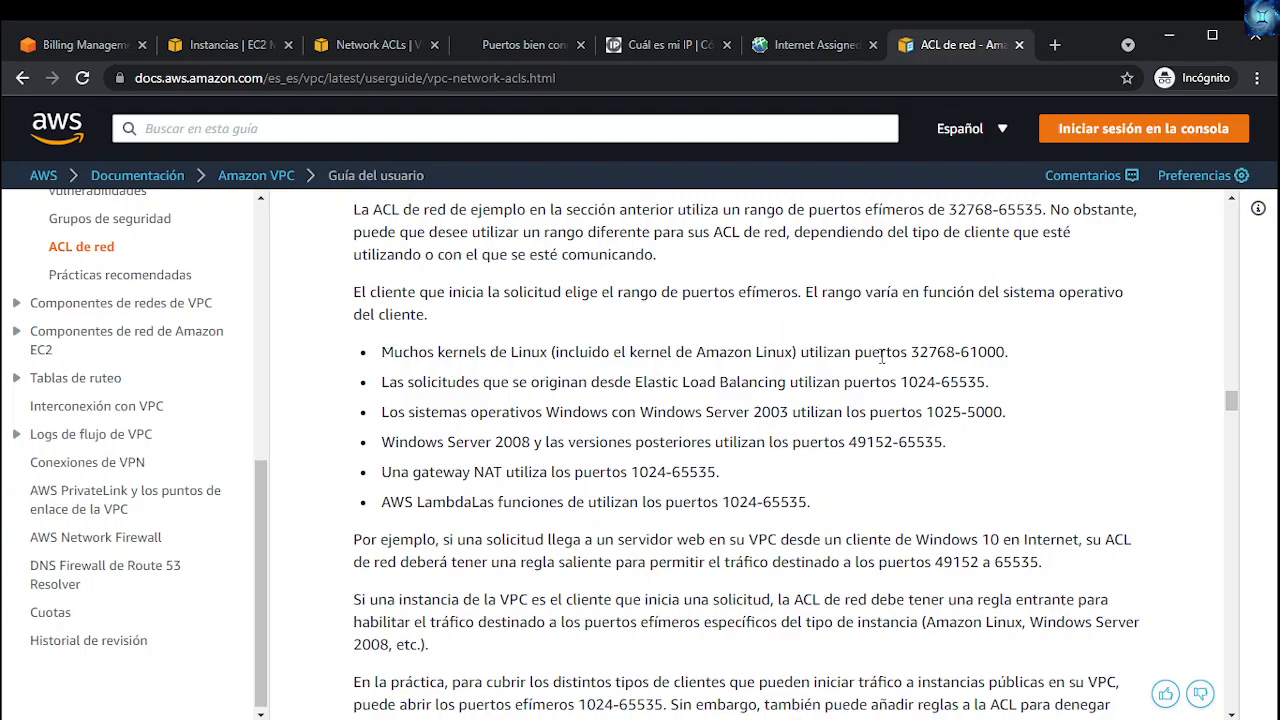
{"action": "left_click_drag", "start_coordinate": [910, 354], "coordinate": [1005, 351]}
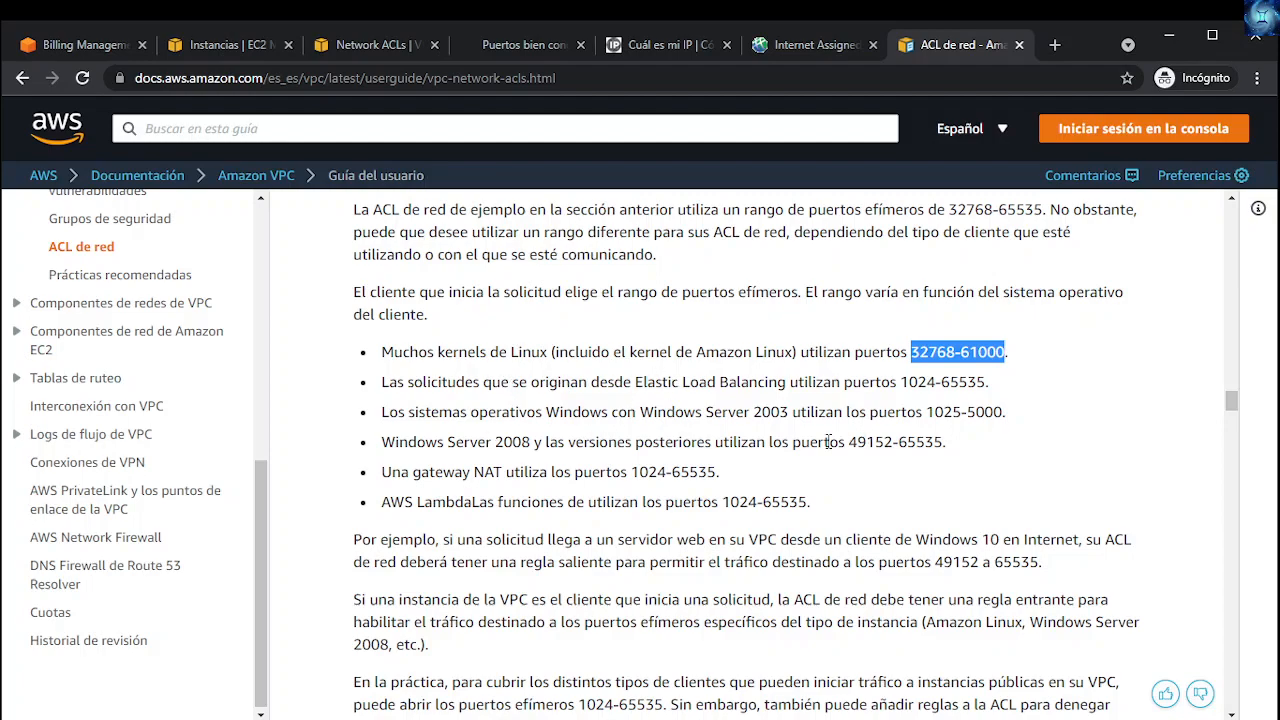
{"action": "left_click_drag", "start_coordinate": [849, 443], "coordinate": [945, 444]}
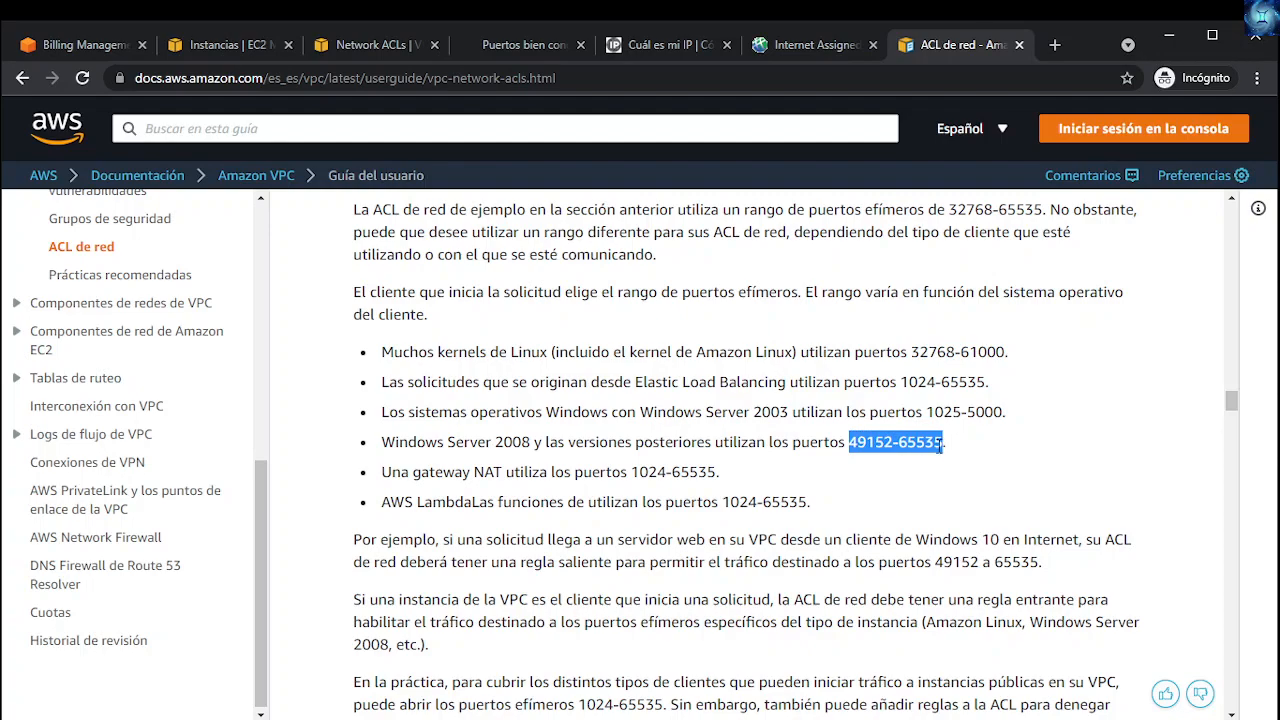
Step: Switch to the Word document AWS_VIDEO_1 and copy the command netsh int ipv4 show dynamicport tcp
{"action": "key", "text": "alt+Tab"}
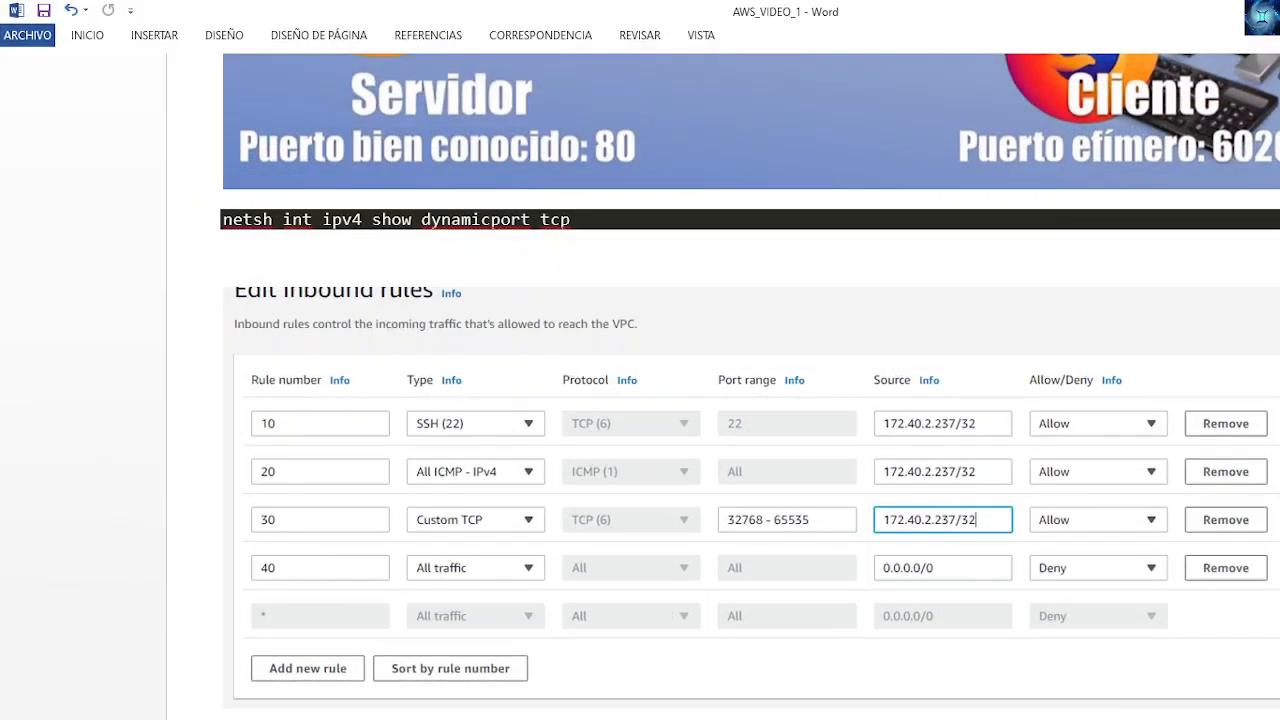
{"action": "scroll", "coordinate": [814, 293], "scroll_direction": "up", "scroll_amount": 15}
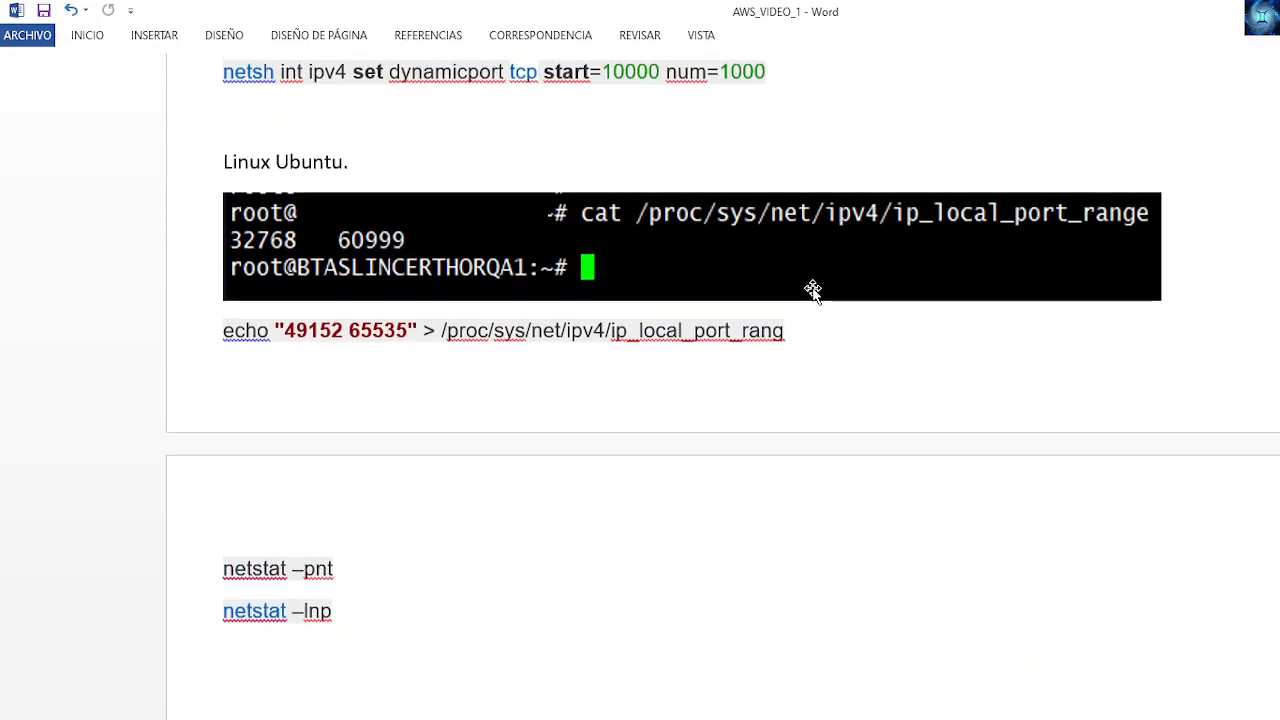
{"action": "scroll", "coordinate": [812, 291], "scroll_direction": "up", "scroll_amount": 6}
{"action": "scroll", "coordinate": [760, 300], "scroll_direction": "down", "scroll_amount": 3}
{"action": "scroll", "coordinate": [755, 305], "scroll_direction": "down", "scroll_amount": 15}
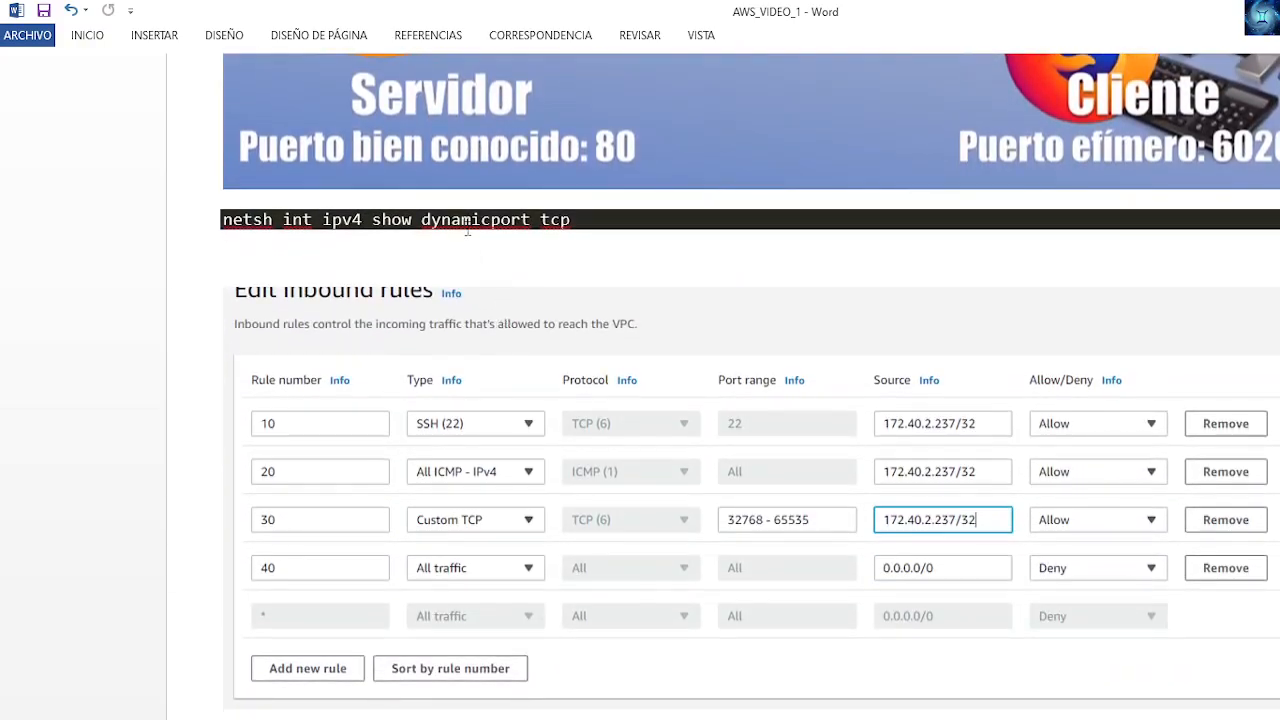
{"action": "left_click_drag", "start_coordinate": [570, 220], "coordinate": [225, 220]}
{"action": "right_click", "coordinate": [232, 220]}
{"action": "left_click", "coordinate": [268, 254]}
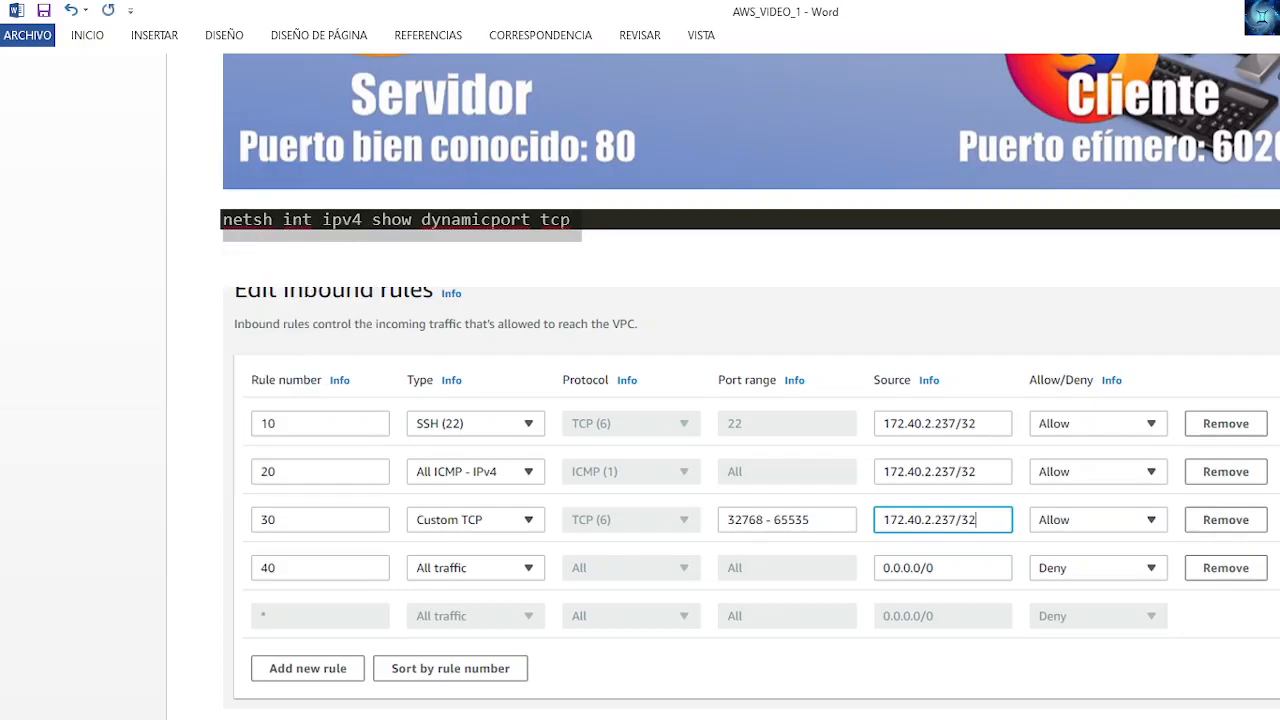
Step: Switch to the Command Prompt, clear the pending command line and run netsh int ipv4 show dynamicport tcp
{"action": "key", "text": "alt+Tab"}
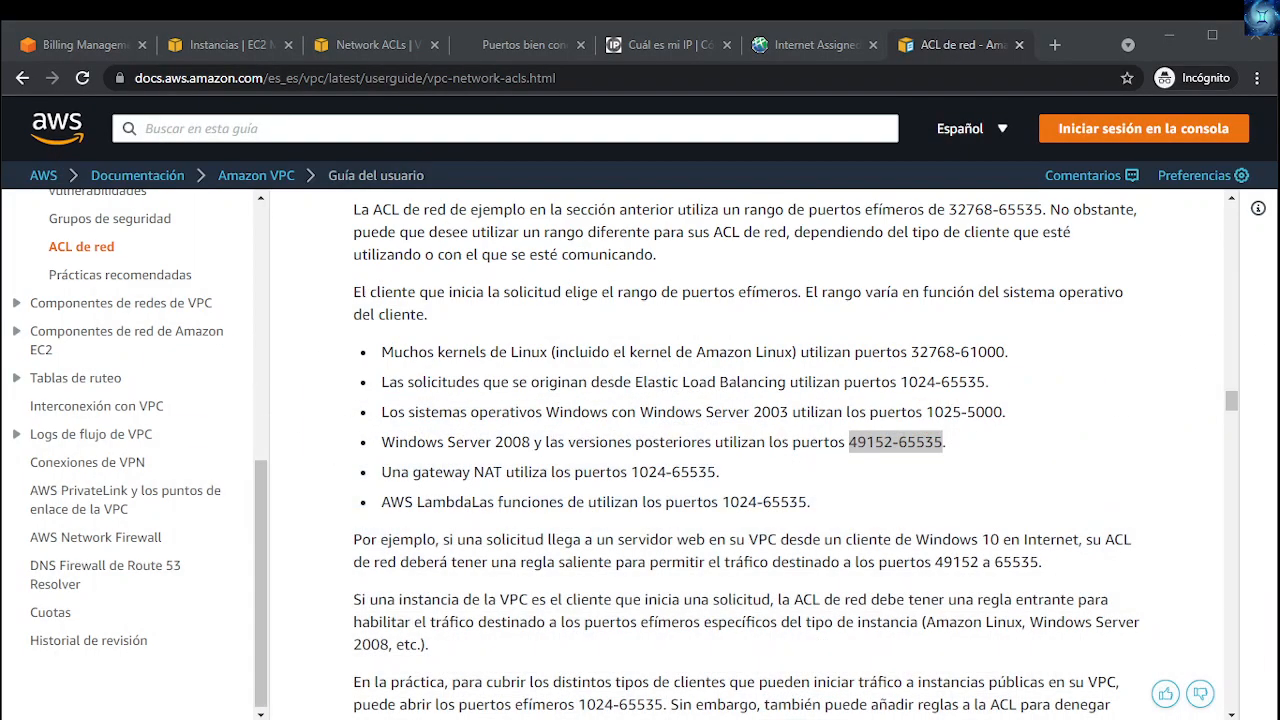
{"action": "key", "text": "alt+Tab"}
{"action": "key", "text": "BackSpace"}
{"action": "key", "text": "BackSpace"}
{"action": "key", "text": "BackSpace"}
{"action": "key", "text": "BackSpace"}
{"action": "key", "text": "BackSpace"}
{"action": "key", "text": "BackSpace"}
{"action": "key", "text": "BackSpace"}
{"action": "key", "text": "BackSpace"}
{"action": "key", "text": "BackSpace"}
{"action": "key", "text": "BackSpace"}
{"action": "key", "text": "BackSpace"}
{"action": "key", "text": "BackSpace"}
{"action": "key", "text": "BackSpace"}
{"action": "key", "text": "BackSpace"}
{"action": "key", "text": "BackSpace"}
{"action": "key", "text": "BackSpace"}
{"action": "key", "text": "BackSpace"}
{"action": "key", "text": "BackSpace"}
{"action": "key", "text": "BackSpace"}
{"action": "key", "text": "BackSpace"}
{"action": "key", "text": "BackSpace"}
{"action": "key", "text": "BackSpace"}
{"action": "key", "text": "BackSpace"}
{"action": "key", "text": "ctrl+v"}
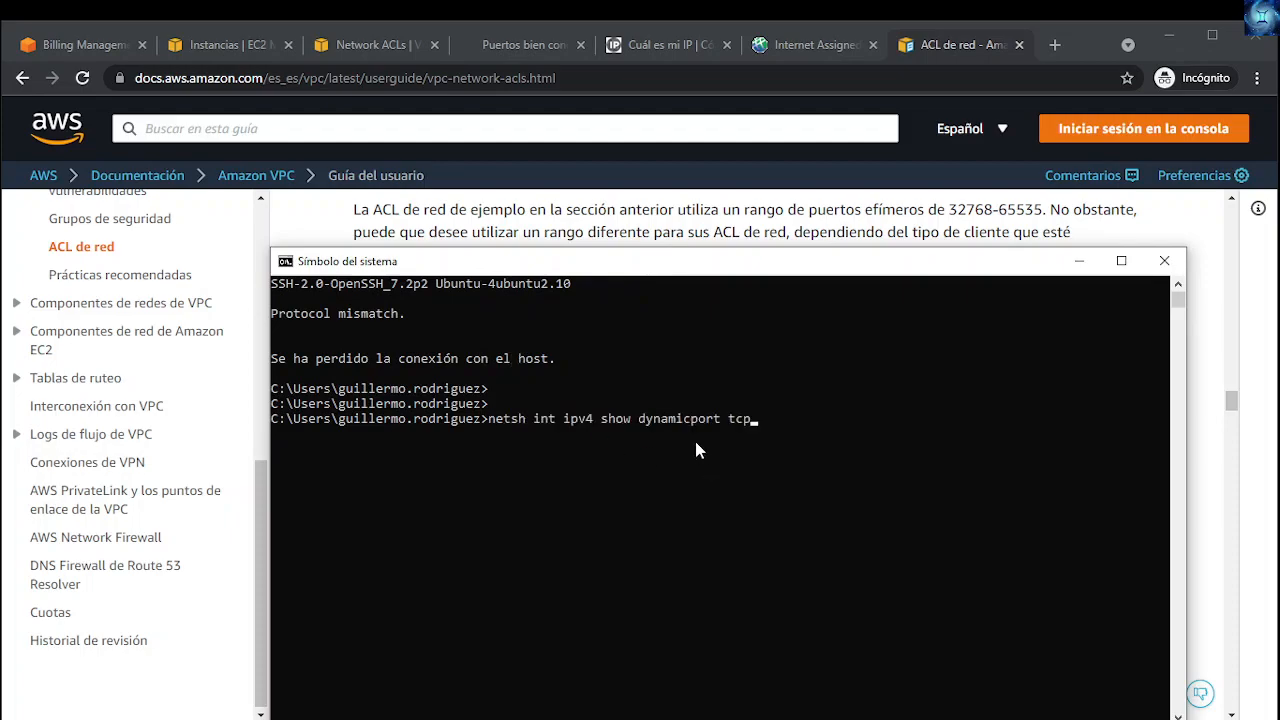
{"action": "key", "text": "Return"}
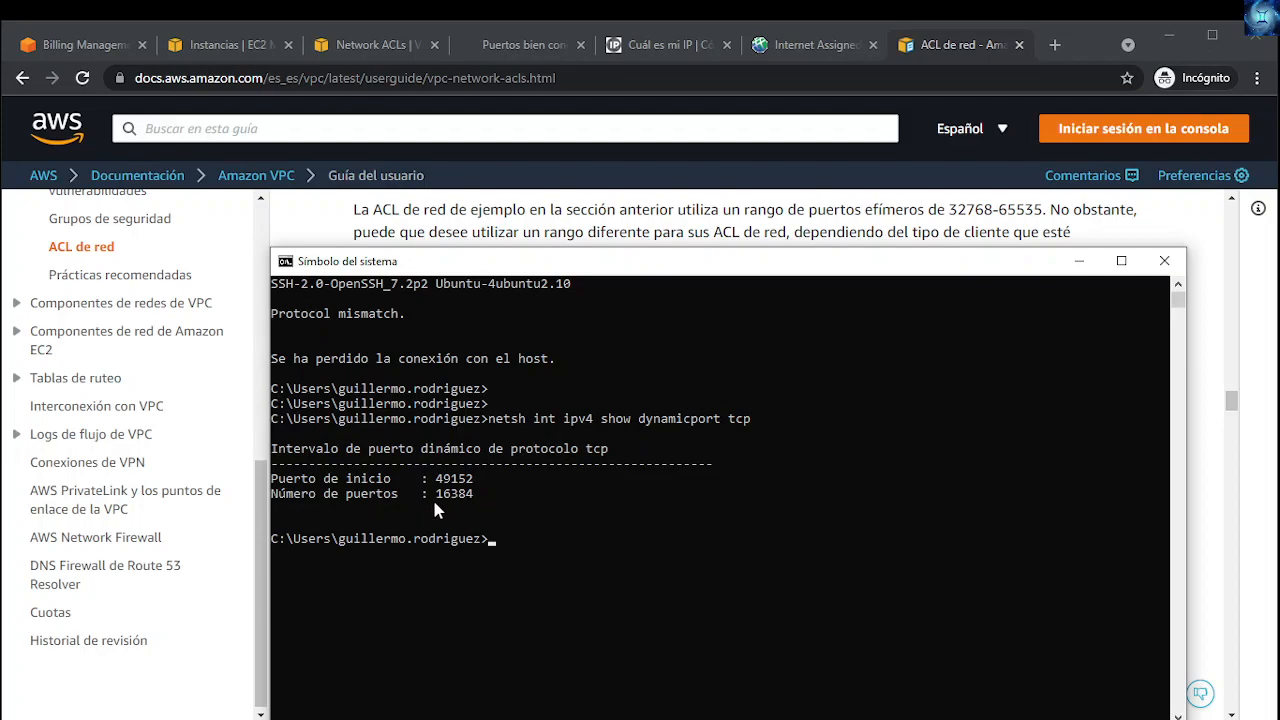
Step: Minimize the Command Prompt, switch to the Xshell session and run cat /proc/sys/net/ipv4/ip_local_port_range from the command history
{"action": "left_click", "coordinate": [1077, 262]}
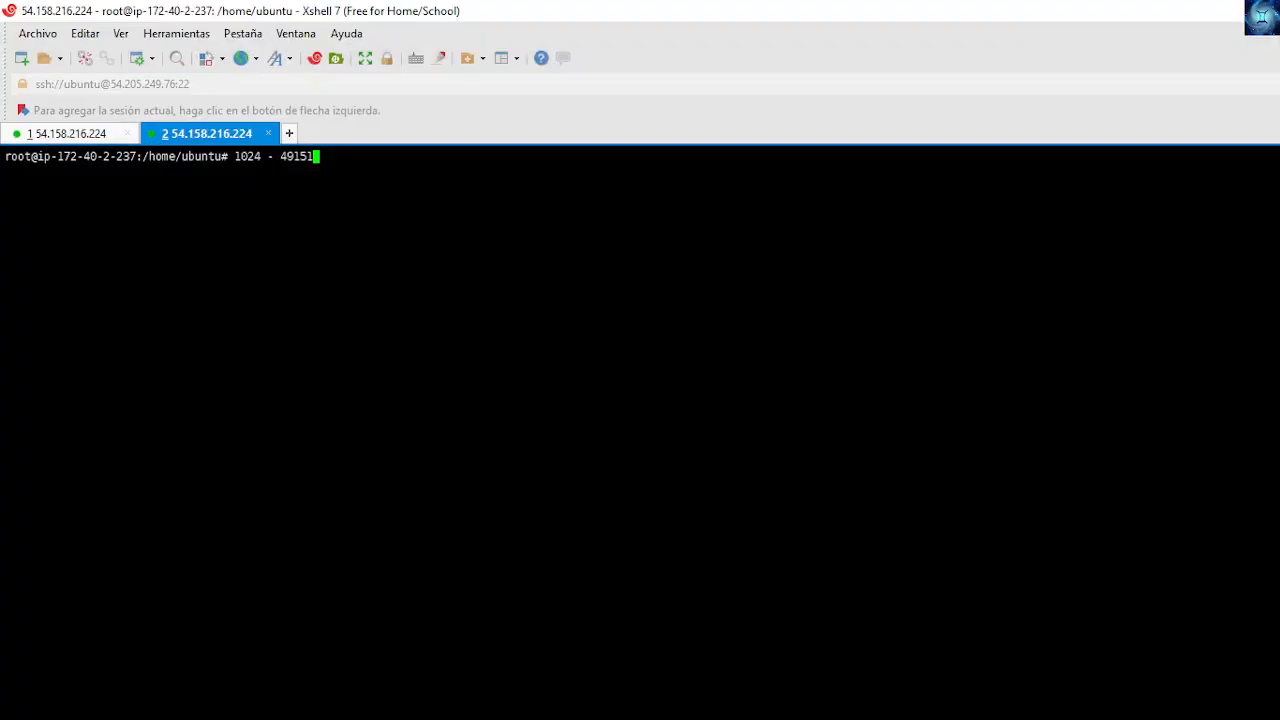
{"action": "key", "text": "Up"}
{"action": "key", "text": "Up"}
{"action": "key", "text": "Up"}
{"action": "key", "text": "Down"}
{"action": "key", "text": "Down"}
{"action": "key", "text": "Up"}
{"action": "key", "text": "Up"}
{"action": "key", "text": "Up"}
{"action": "key", "text": "Up"}
{"action": "key", "text": "Up"}
{"action": "key", "text": "Up"}
{"action": "key", "text": "Up"}
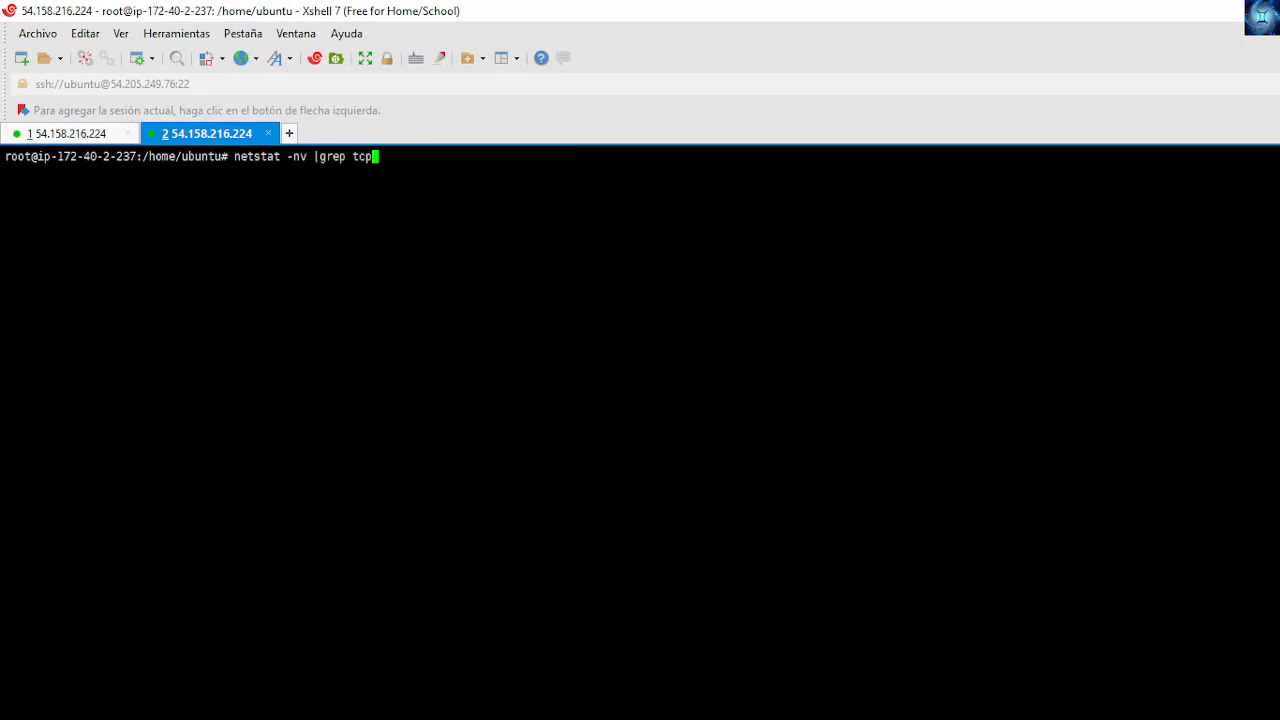
{"action": "key", "text": "Return"}
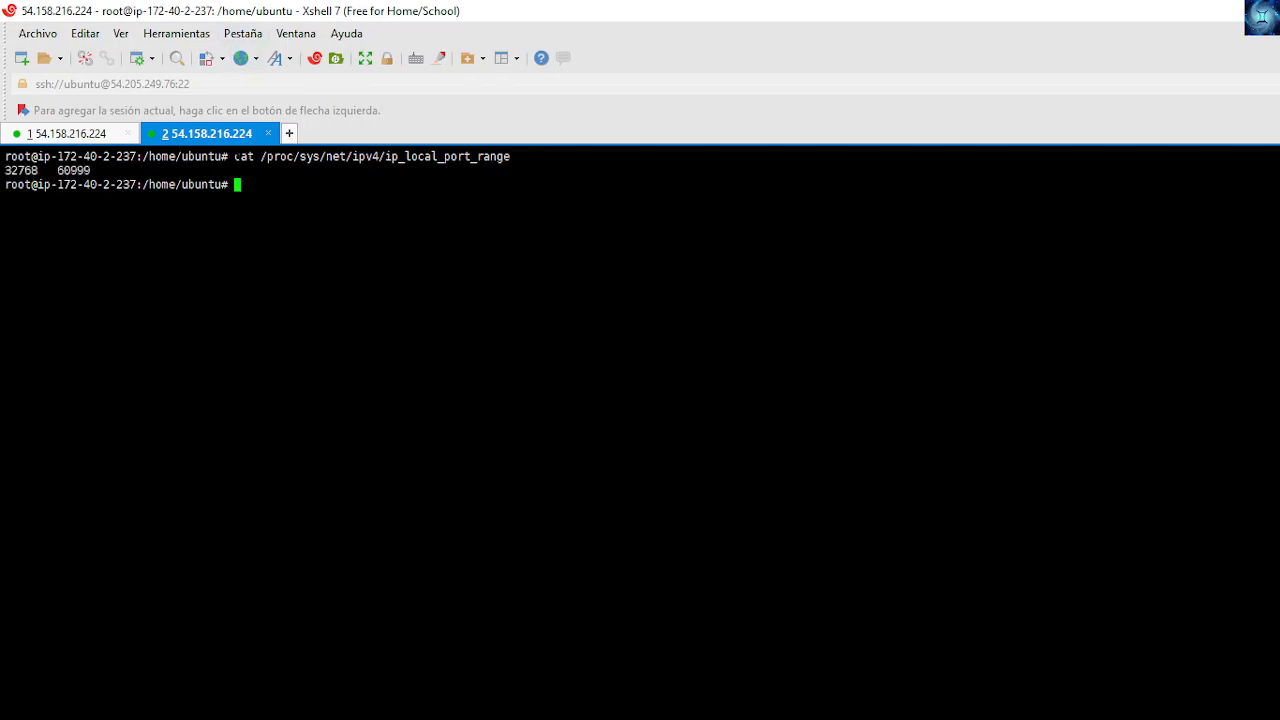
Step: Examine the executed command and the start and end ports of the local port range in its output
{"action": "double_click", "coordinate": [244, 156]}
{"action": "left_click_drag", "start_coordinate": [261, 156], "coordinate": [508, 172]}
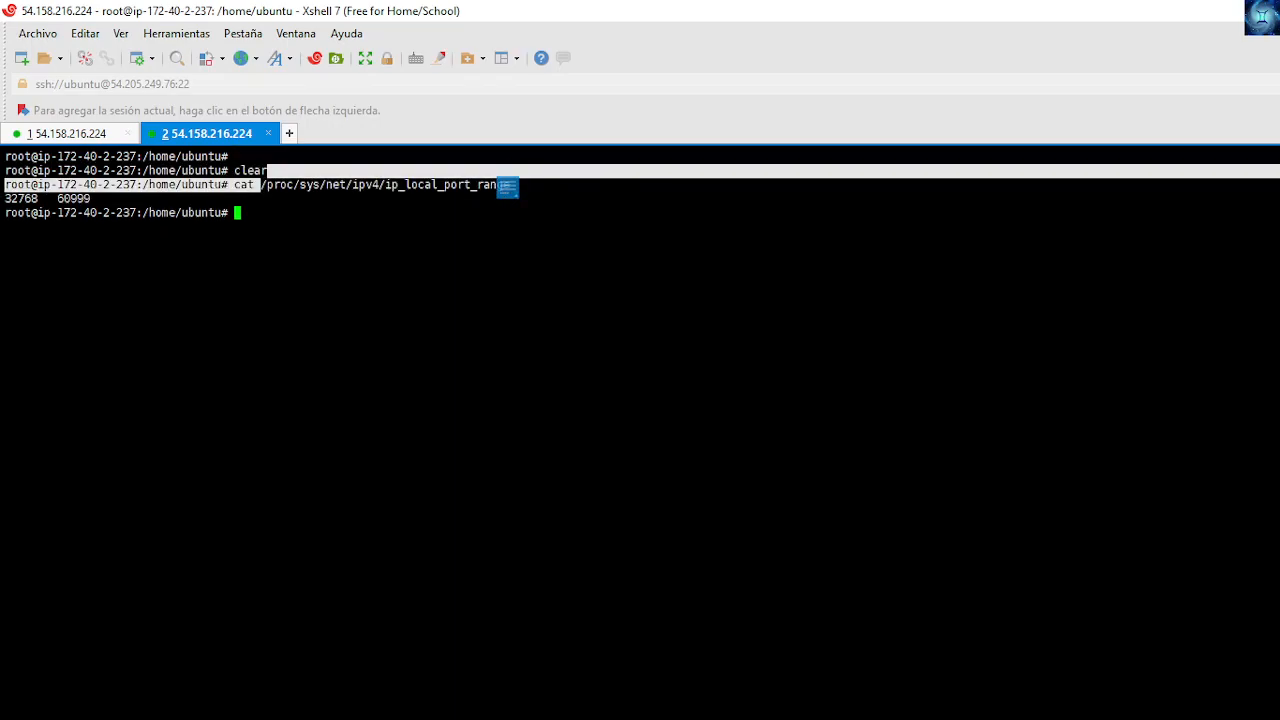
{"action": "left_click", "coordinate": [508, 172]}
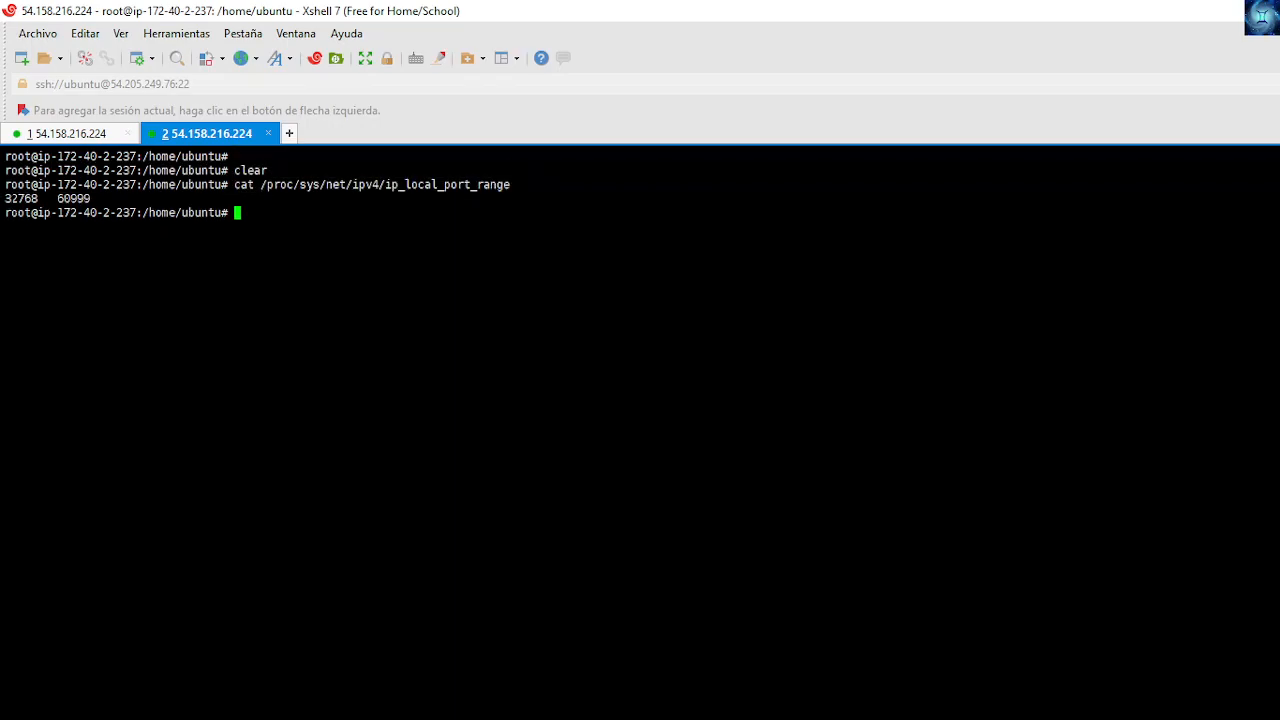
{"action": "double_click", "coordinate": [8, 199]}
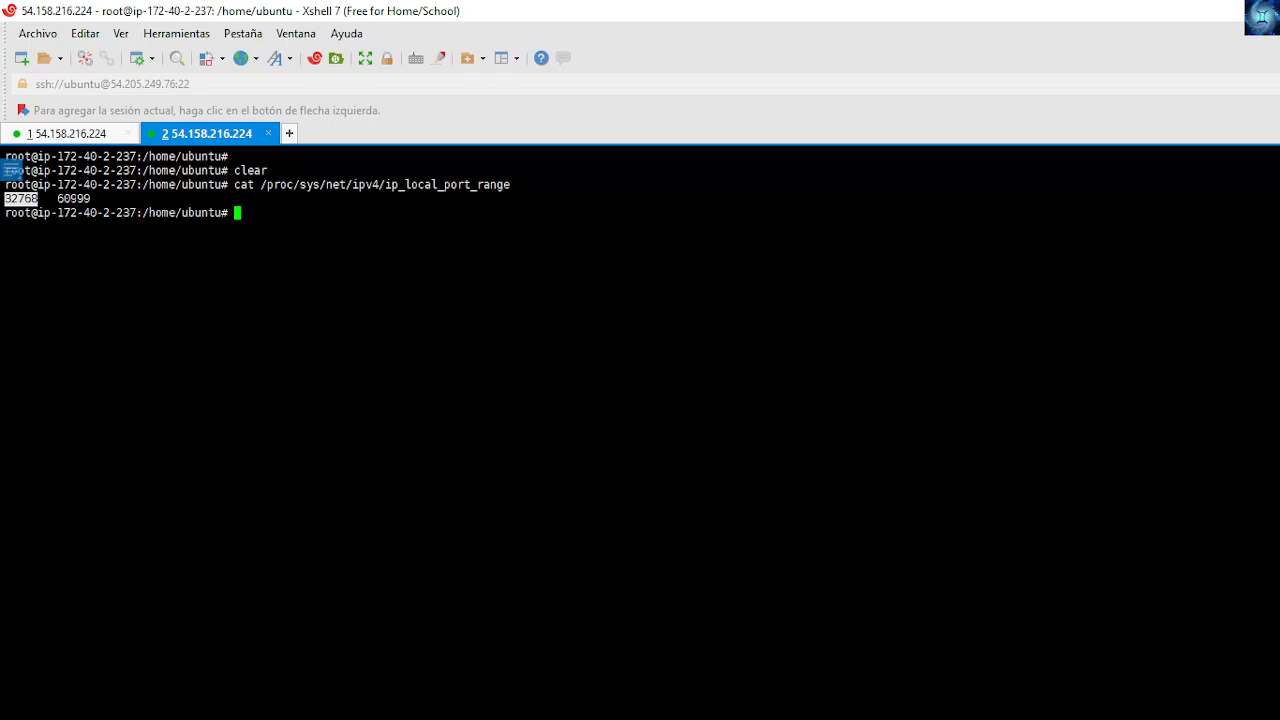
{"action": "double_click", "coordinate": [73, 199]}
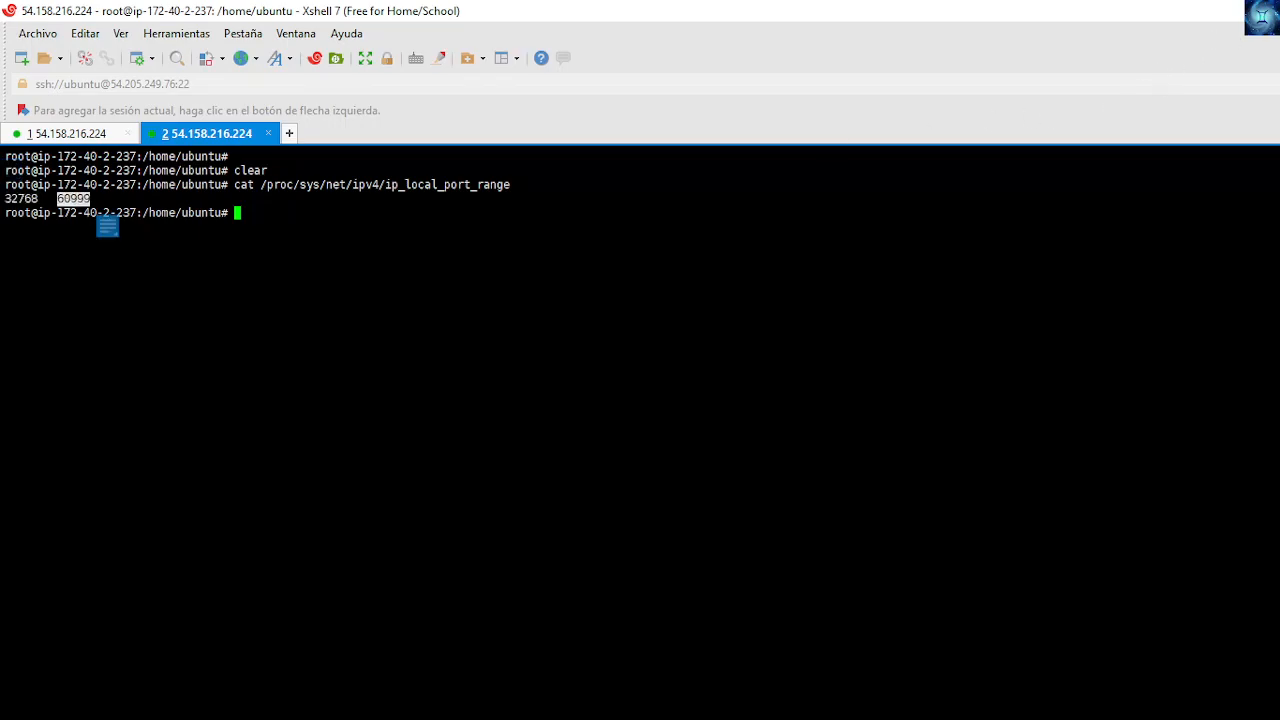
Step: Return to the AWS documentation in the browser and review the ephemeral ports section along with the example table above it
{"action": "key", "text": "alt+Tab"}
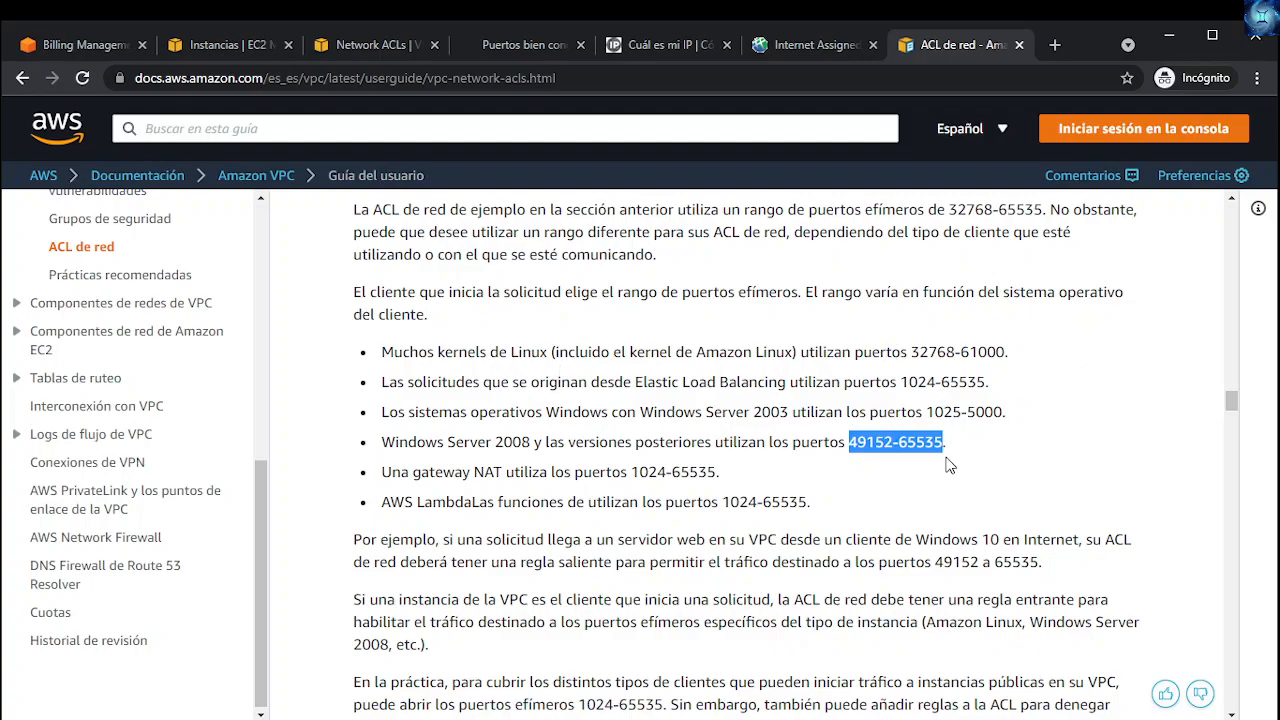
{"action": "scroll", "coordinate": [760, 500], "scroll_direction": "up", "scroll_amount": 5}
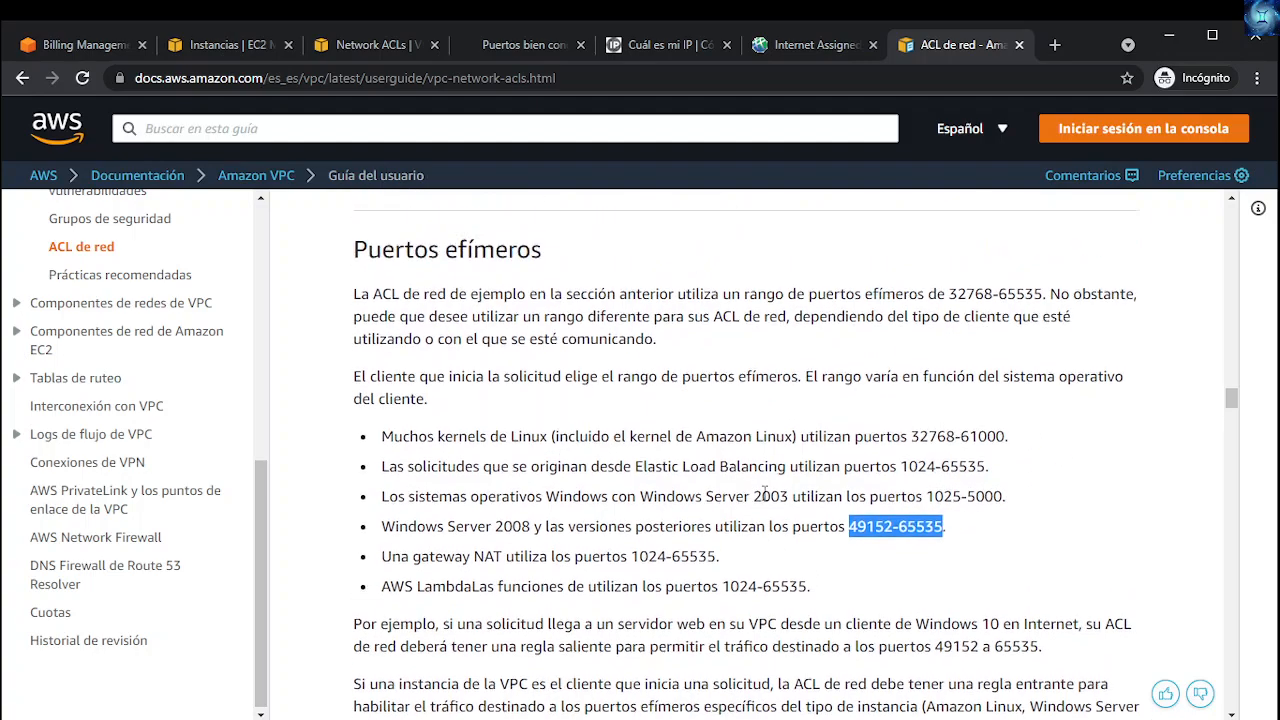
{"action": "scroll", "coordinate": [768, 507], "scroll_direction": "up", "scroll_amount": 4}
{"action": "scroll", "coordinate": [768, 507], "scroll_direction": "up", "scroll_amount": 1}
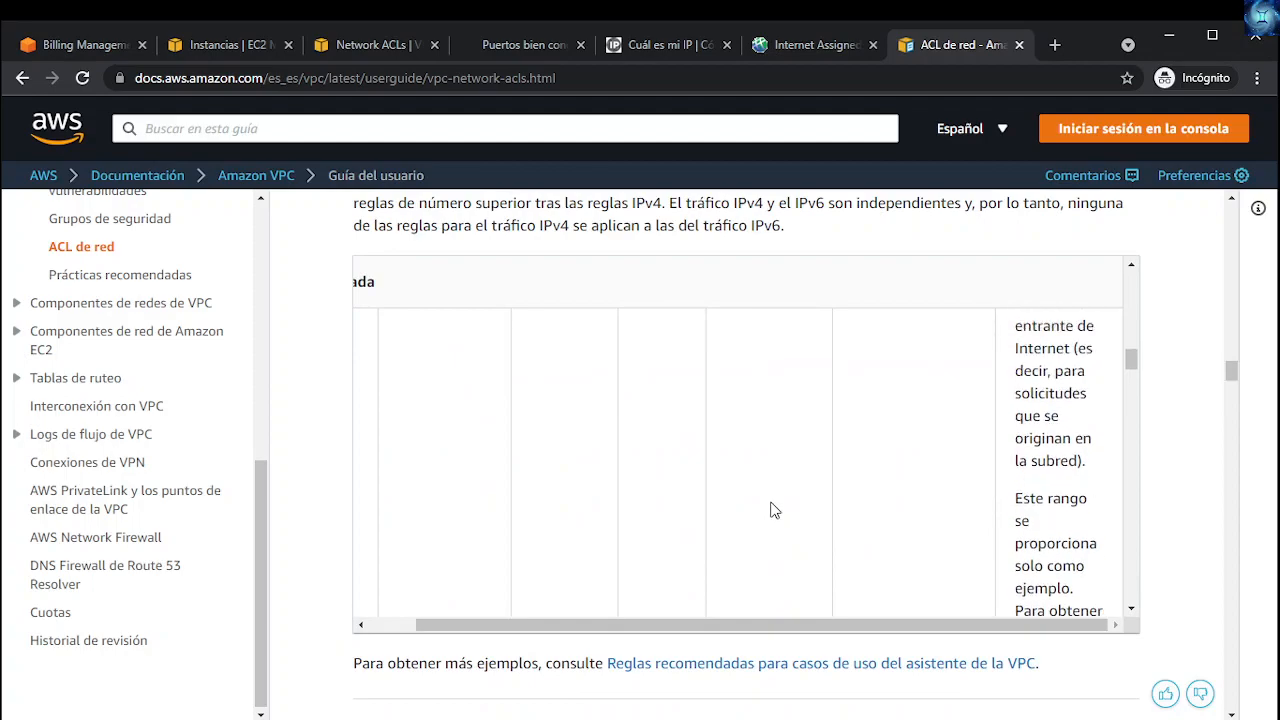
{"action": "scroll", "coordinate": [806, 514], "scroll_direction": "down", "scroll_amount": 3}
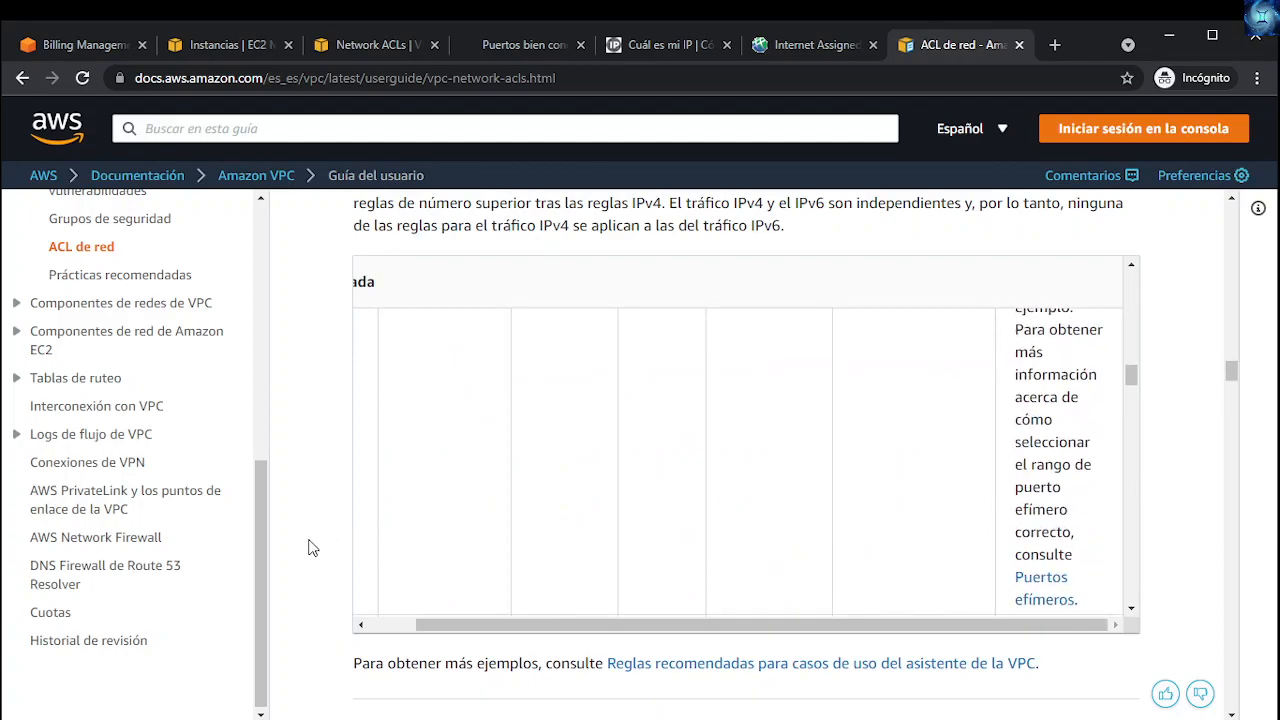
{"action": "scroll", "coordinate": [310, 548], "scroll_direction": "down", "scroll_amount": 3}
{"action": "scroll", "coordinate": [310, 550], "scroll_direction": "down", "scroll_amount": 6}
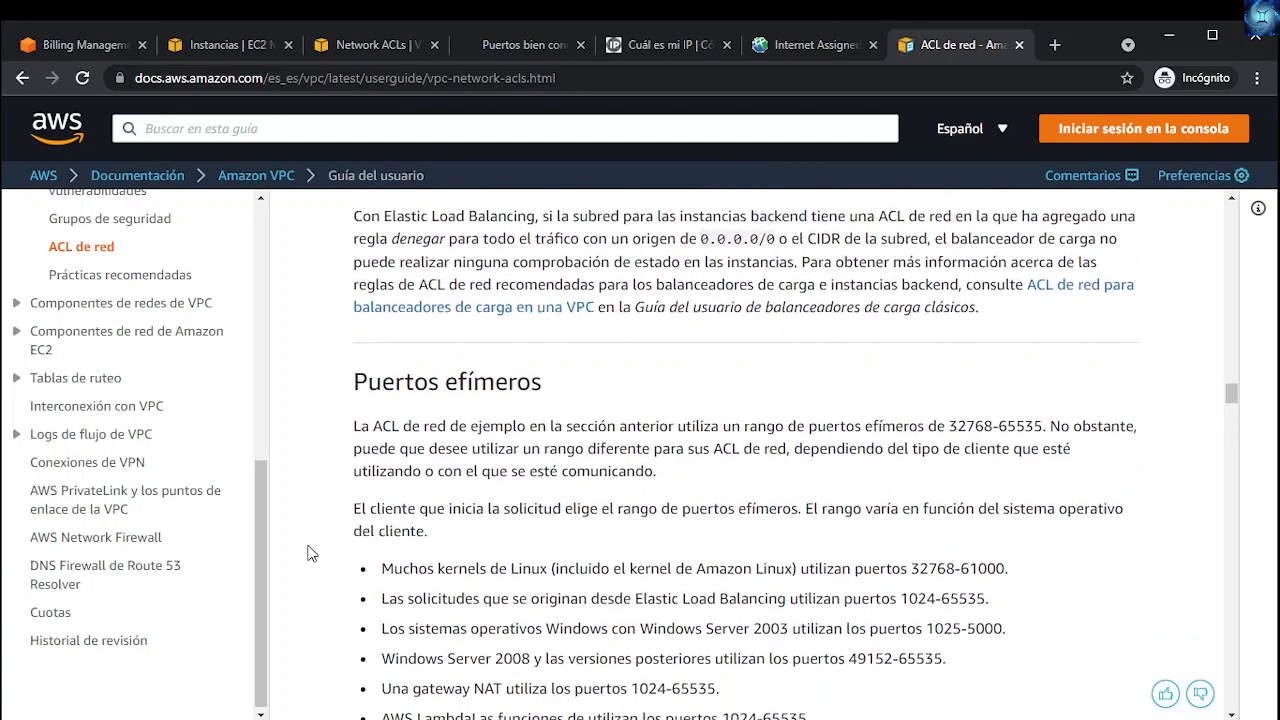
{"action": "scroll", "coordinate": [325, 570], "scroll_direction": "down", "scroll_amount": 2}
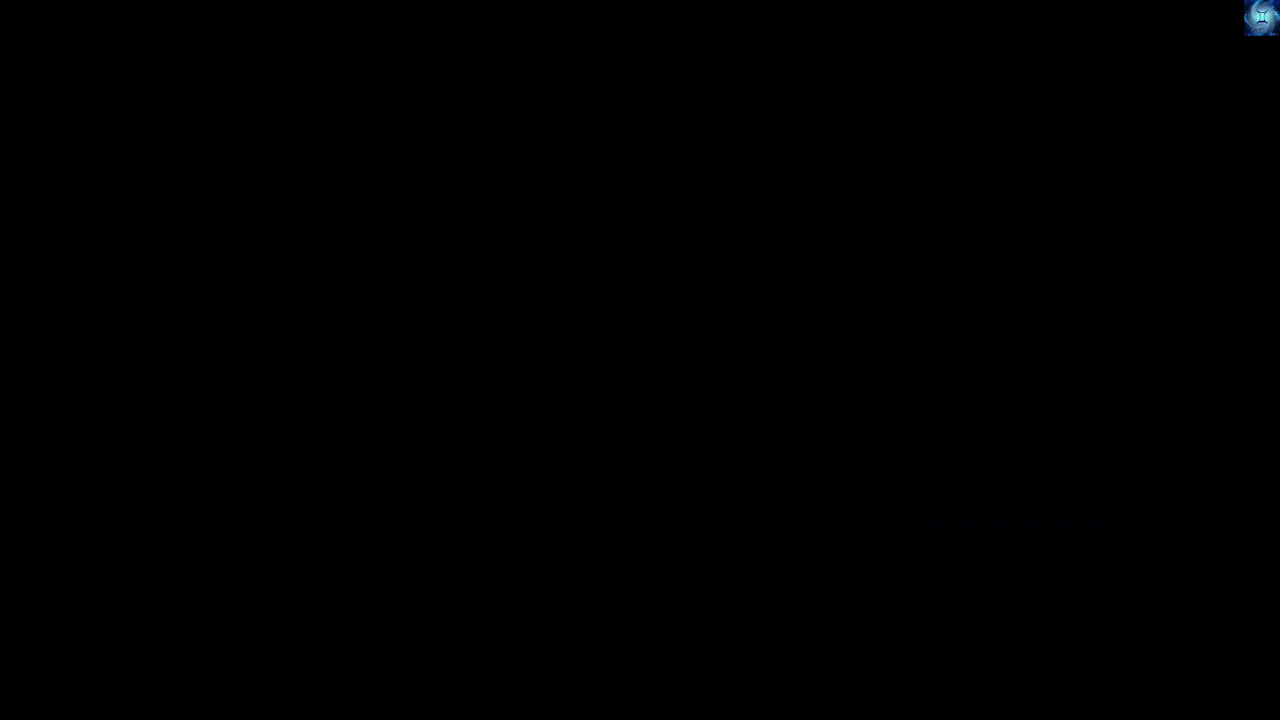
Step: Switch back to the Xshell session and clear the stray text selection
{"action": "key", "text": "alt+Tab"}
{"action": "double_click", "coordinate": [270, 551]}
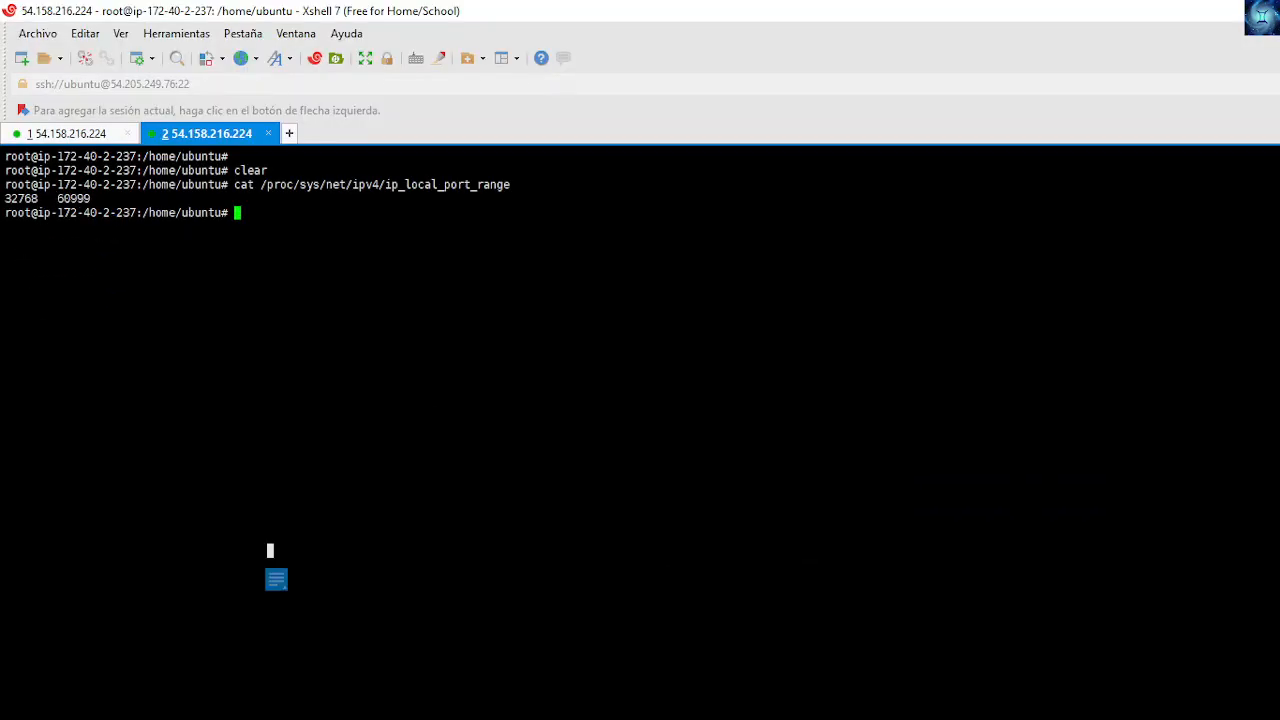
{"action": "left_click", "coordinate": [270, 551]}
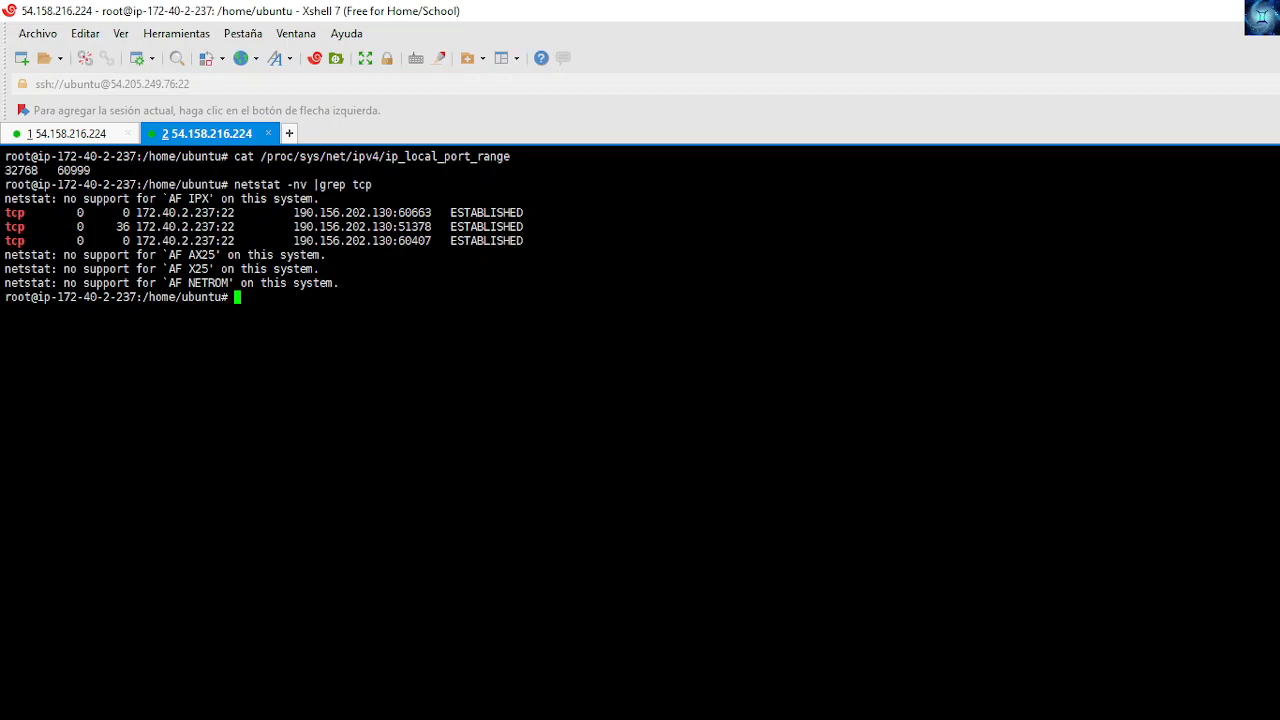
Step: Rerun netstat -nv |grep tcp from the command history and examine the remote IP address of the first listed connection
{"action": "key", "text": "Up"}
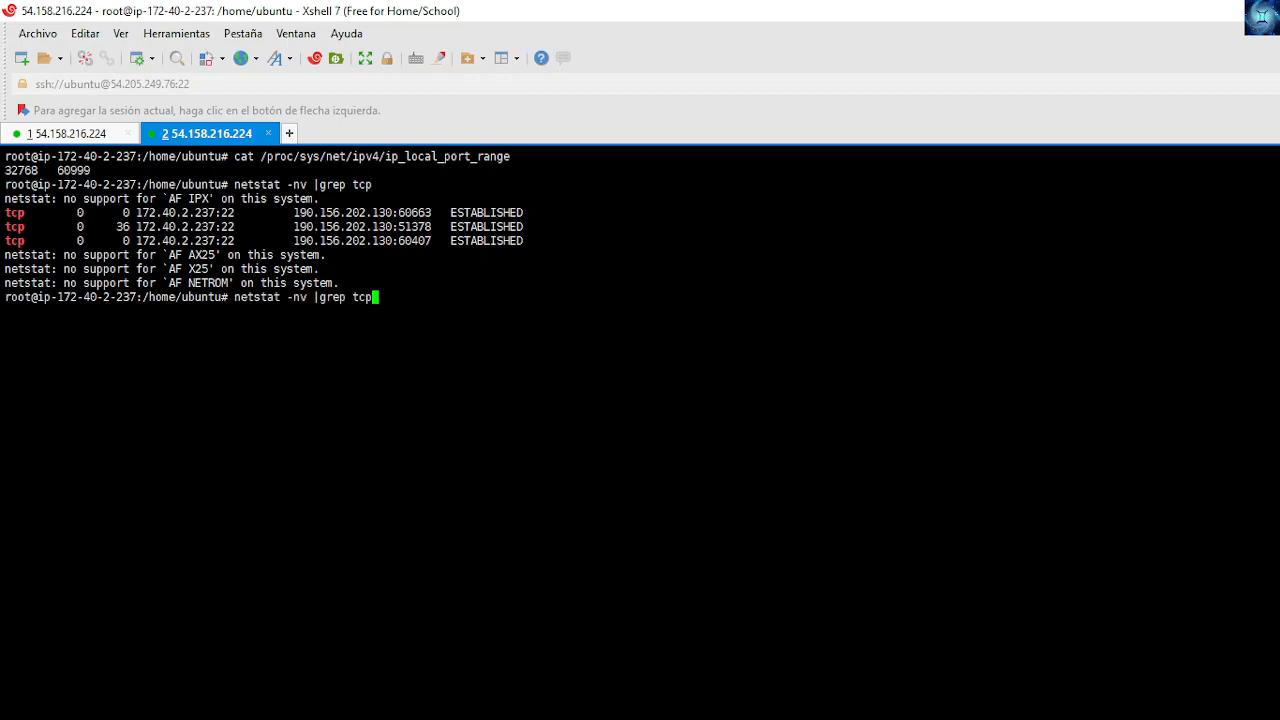
{"action": "key", "text": "Return"}
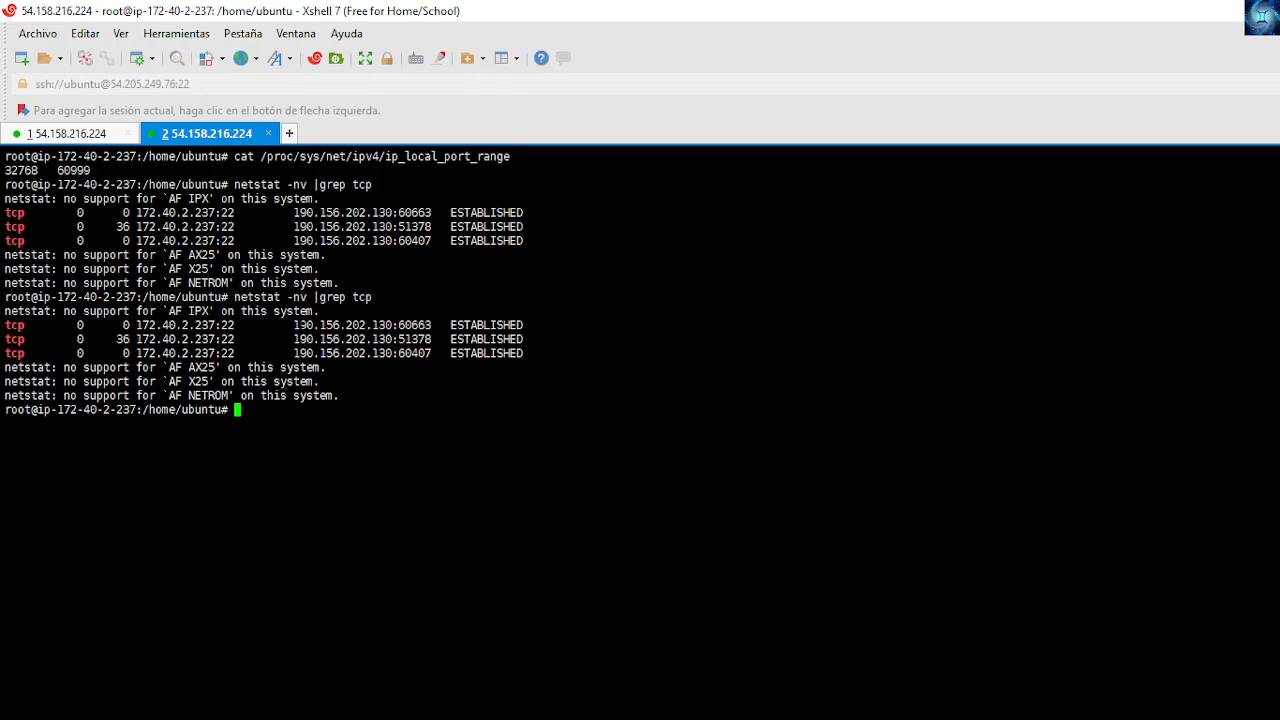
{"action": "left_click_drag", "start_coordinate": [295, 325], "coordinate": [392, 325]}
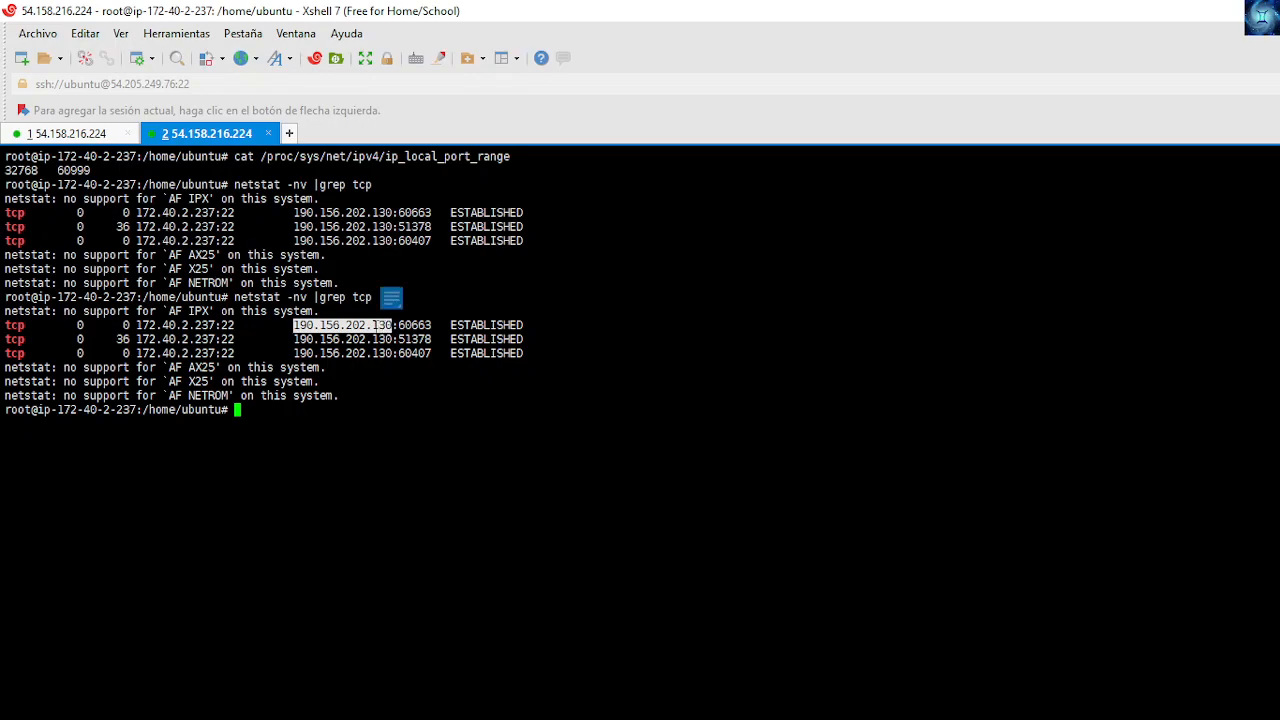
{"action": "left_click", "coordinate": [329, 330]}
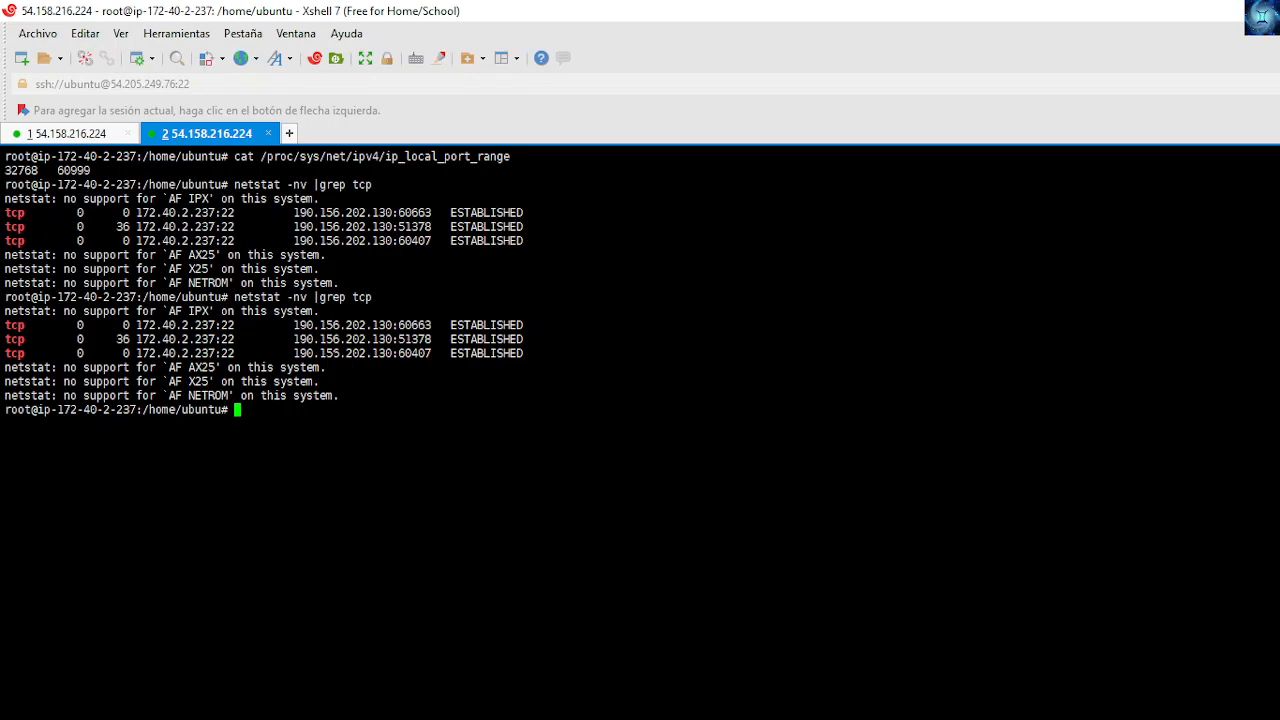
Step: Switch to the browser, check the public IP address on cual-es-mi-ip.net, and minimize the browser
{"action": "key", "text": "alt+Tab"}
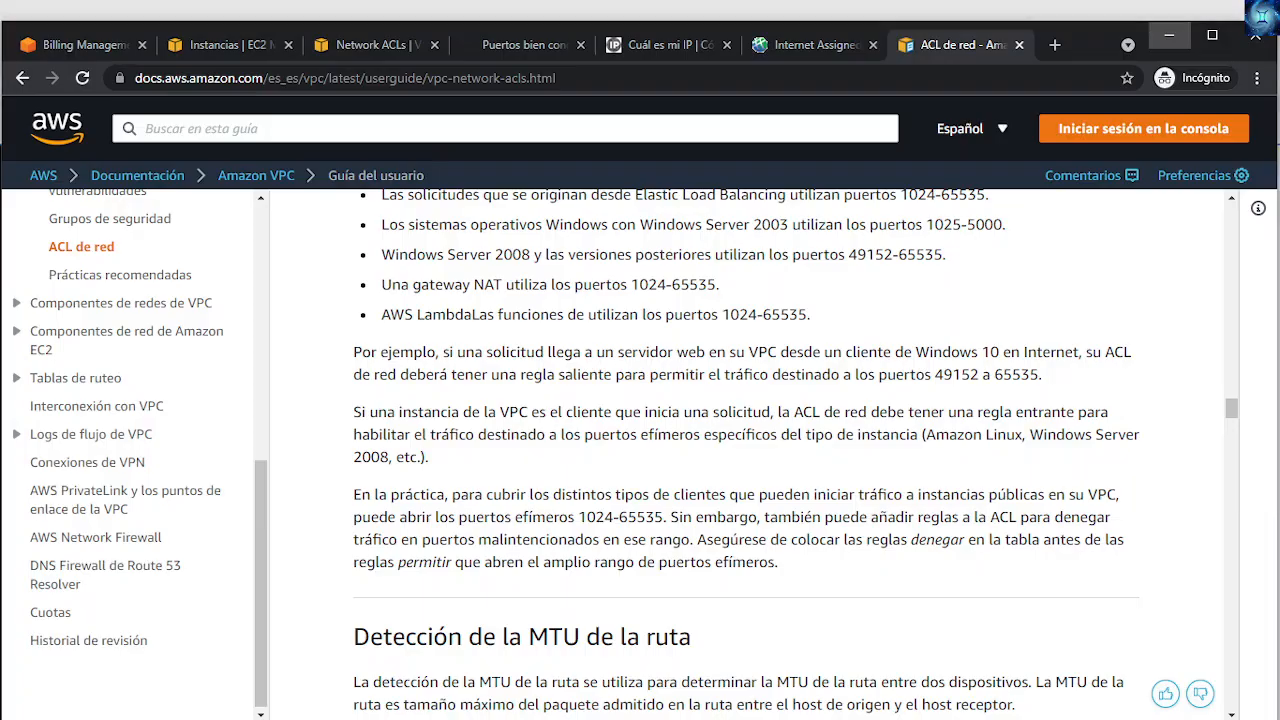
{"action": "left_click", "coordinate": [639, 47]}
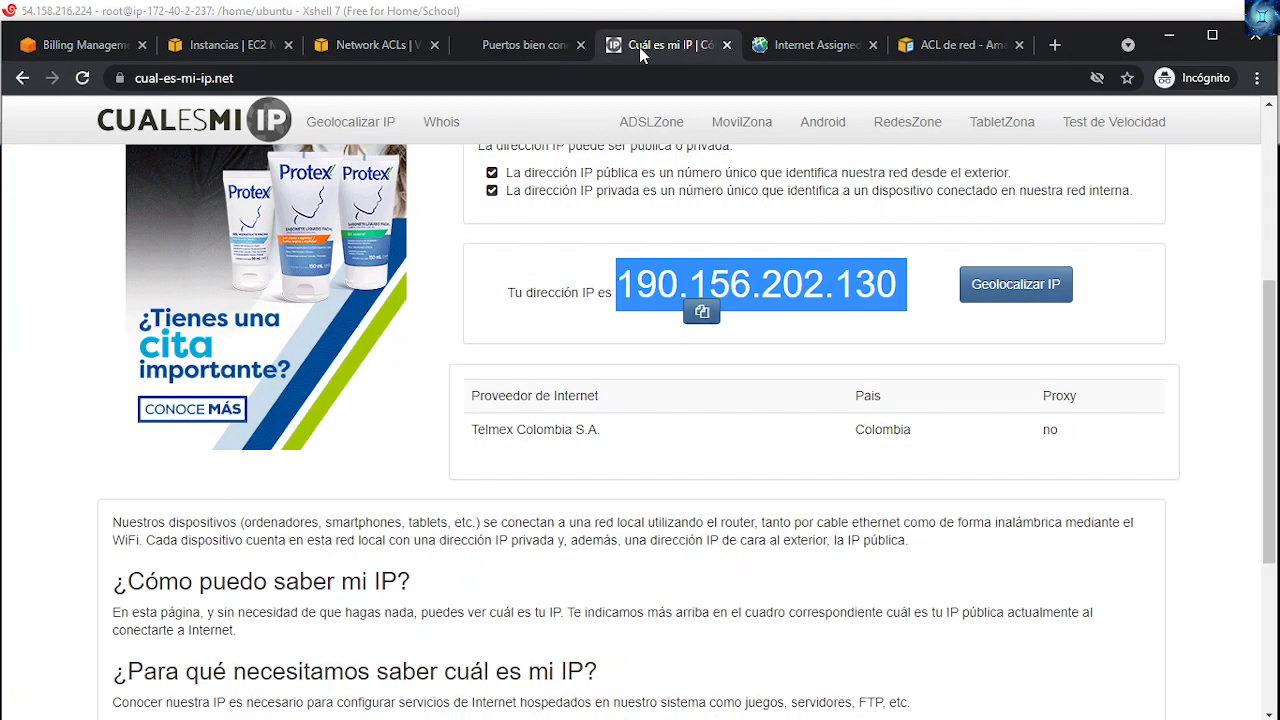
{"action": "left_click", "coordinate": [694, 77]}
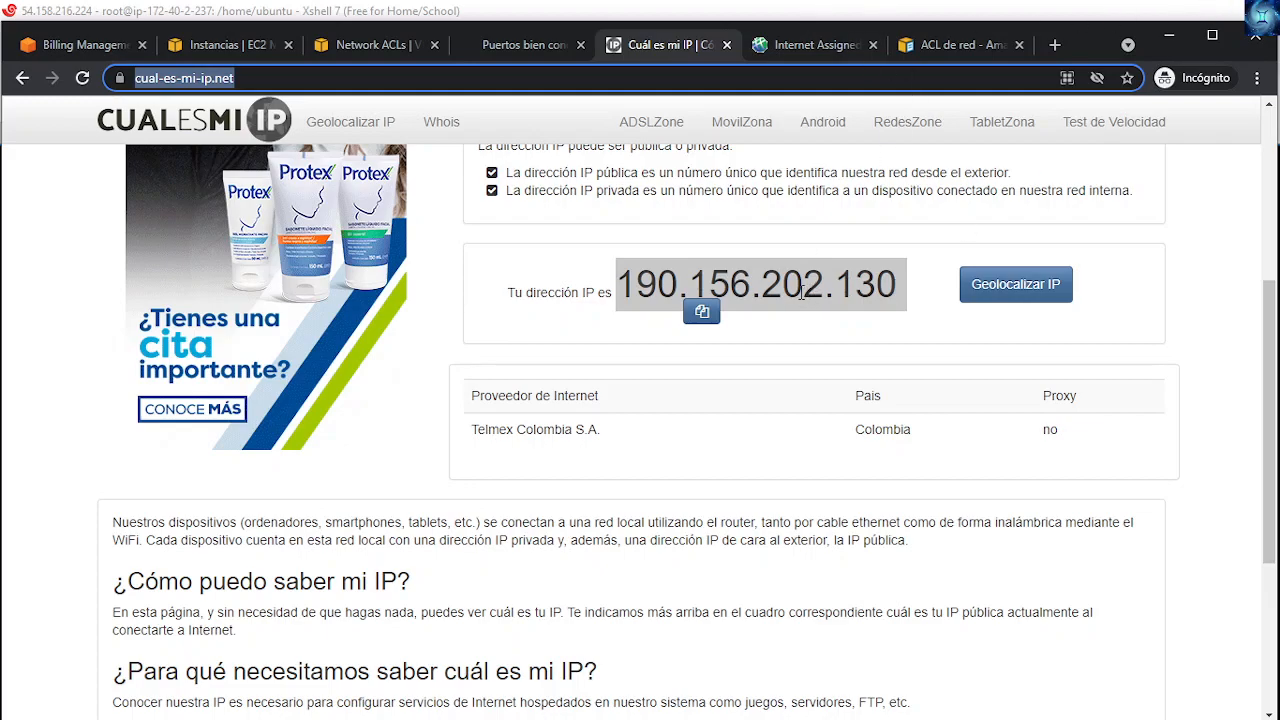
{"action": "left_click", "coordinate": [1168, 35]}
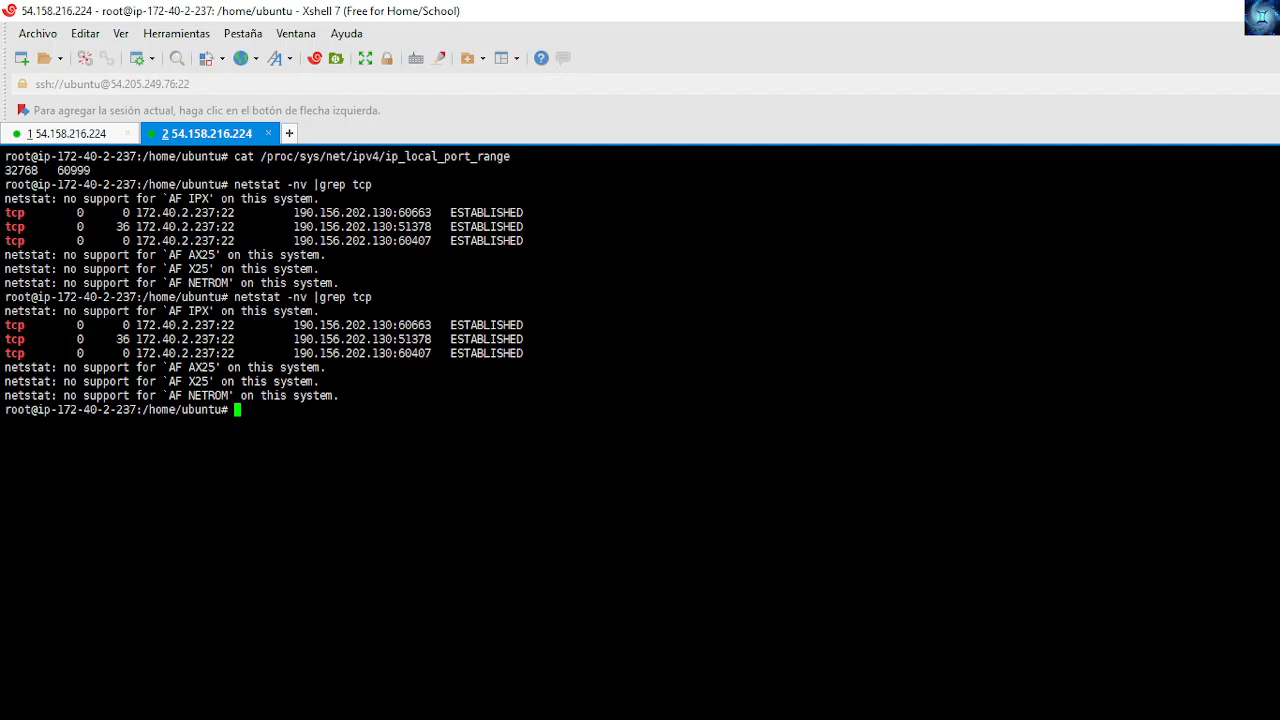
Step: Examine the local address, remote address and remote port of the first connection in the latest netstat output
{"action": "left_click_drag", "start_coordinate": [294, 325], "coordinate": [404, 328]}
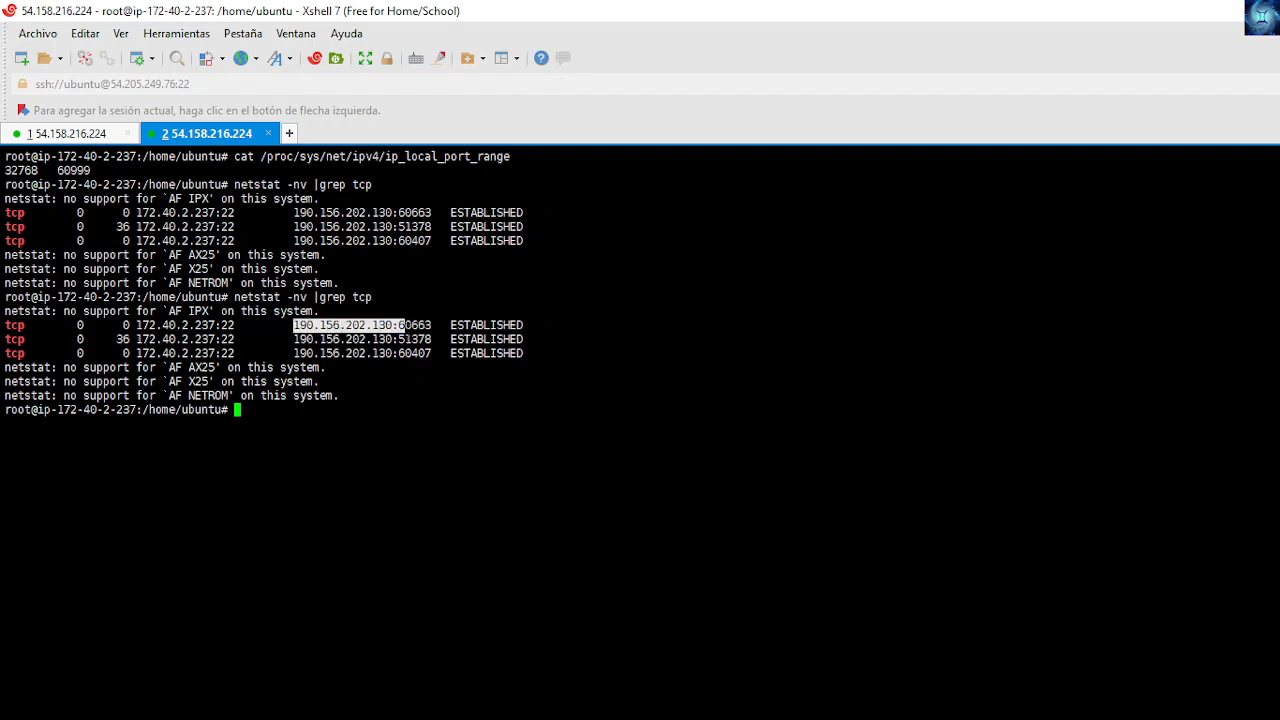
{"action": "double_click", "coordinate": [414, 328]}
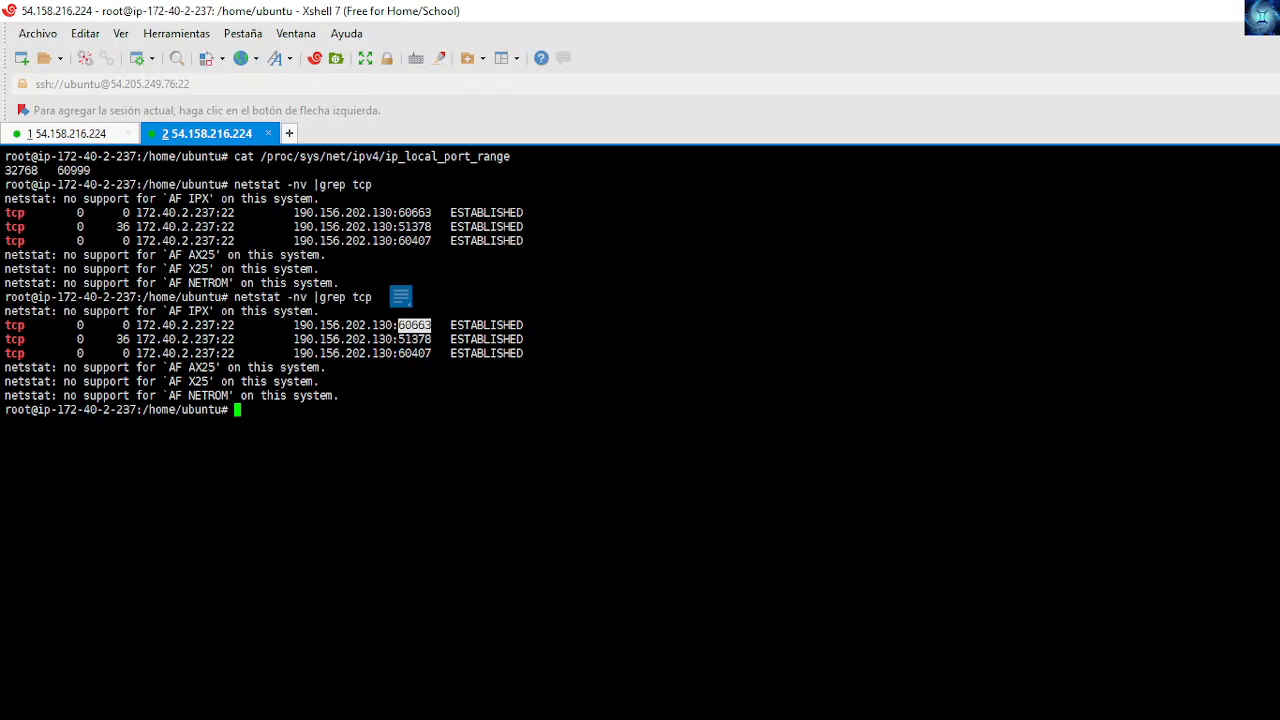
{"action": "left_click_drag", "start_coordinate": [235, 326], "coordinate": [136, 326]}
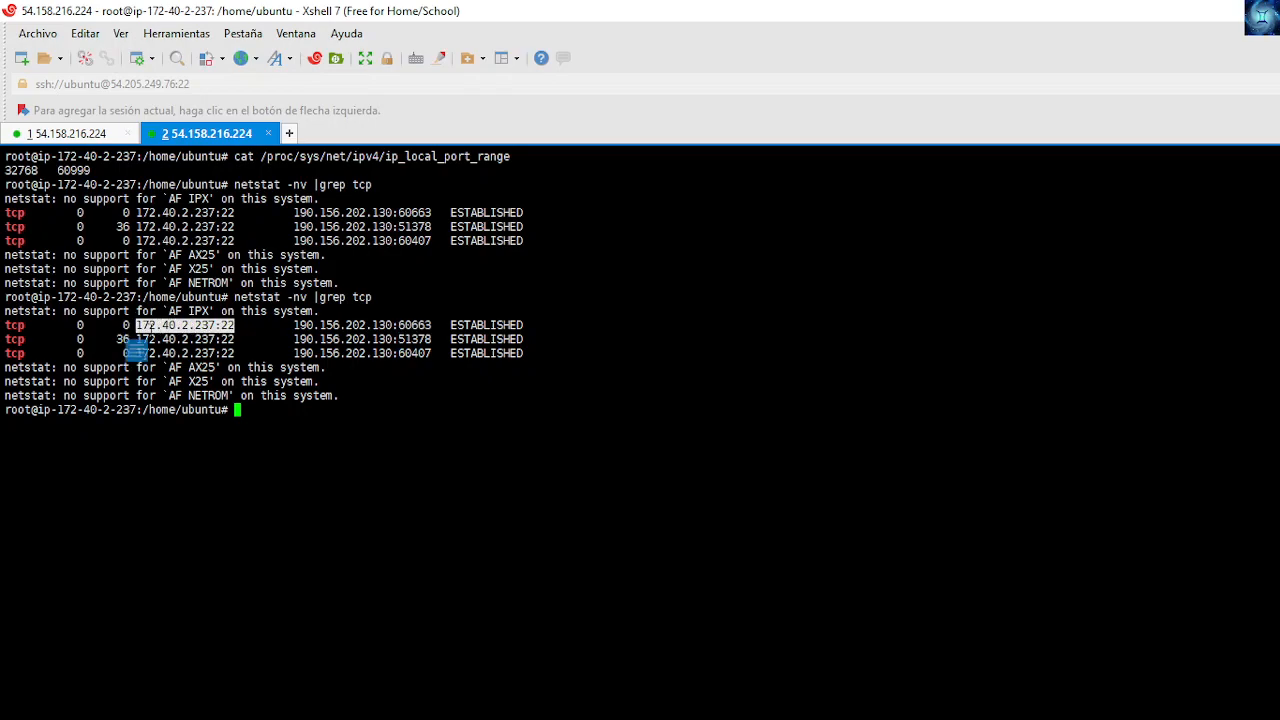
{"action": "left_click_drag", "start_coordinate": [431, 326], "coordinate": [293, 326]}
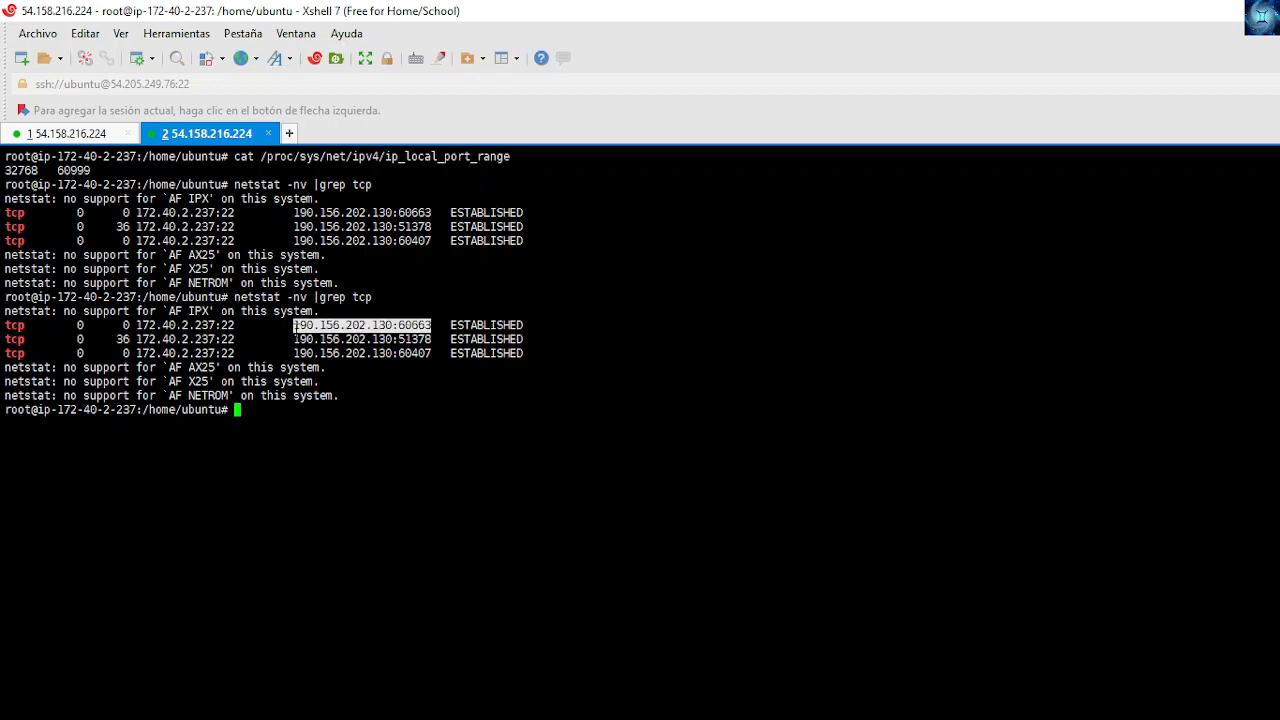
{"action": "double_click", "coordinate": [402, 326]}
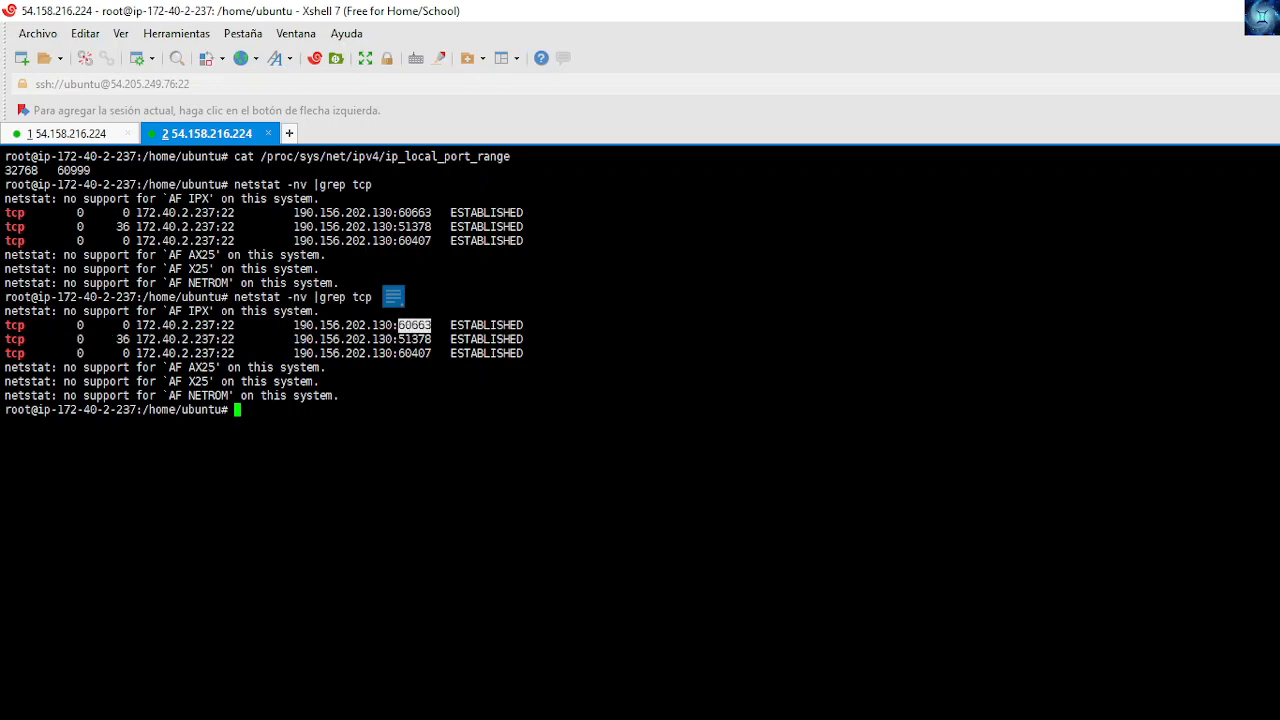
Step: Switch to the Command Prompt, move it clear of the netstat output and run telnet 54.205.249.76 22 from the command history
{"action": "key", "text": "alt+Tab"}
{"action": "key", "text": "alt+Tab"}
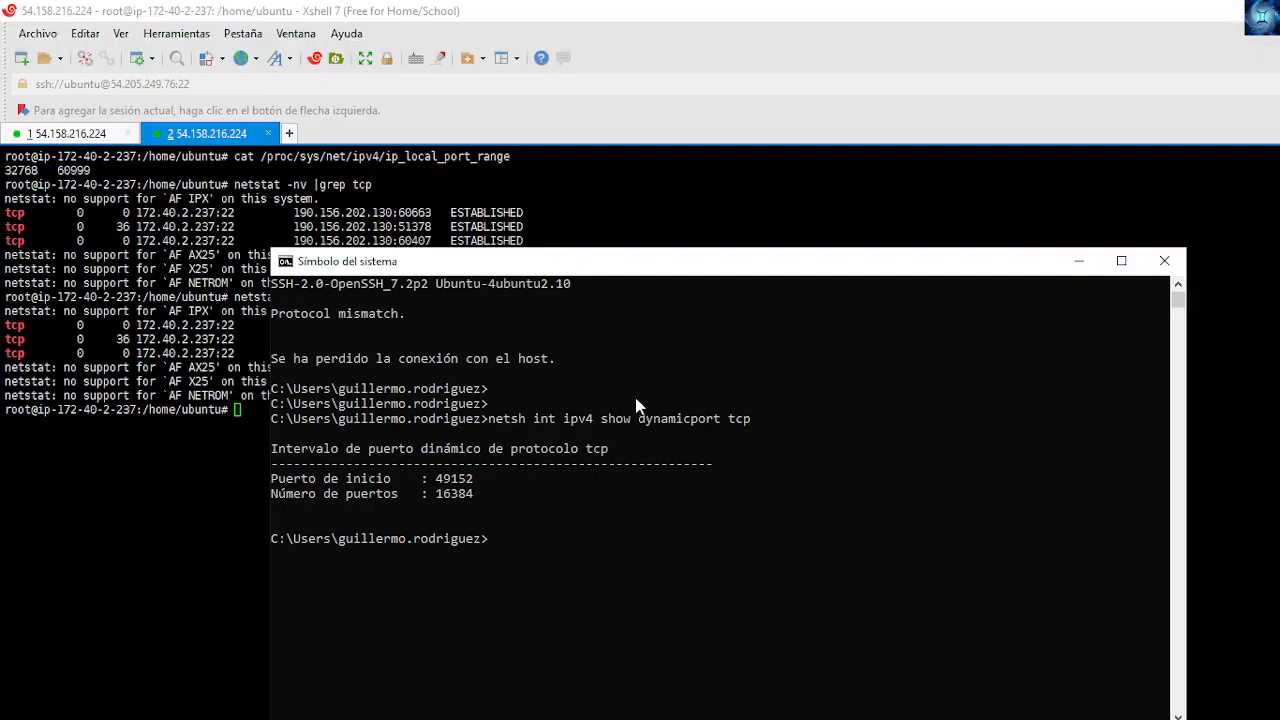
{"action": "left_click_drag", "start_coordinate": [605, 265], "coordinate": [829, 274]}
{"action": "key", "text": "Up"}
{"action": "key", "text": "Up"}
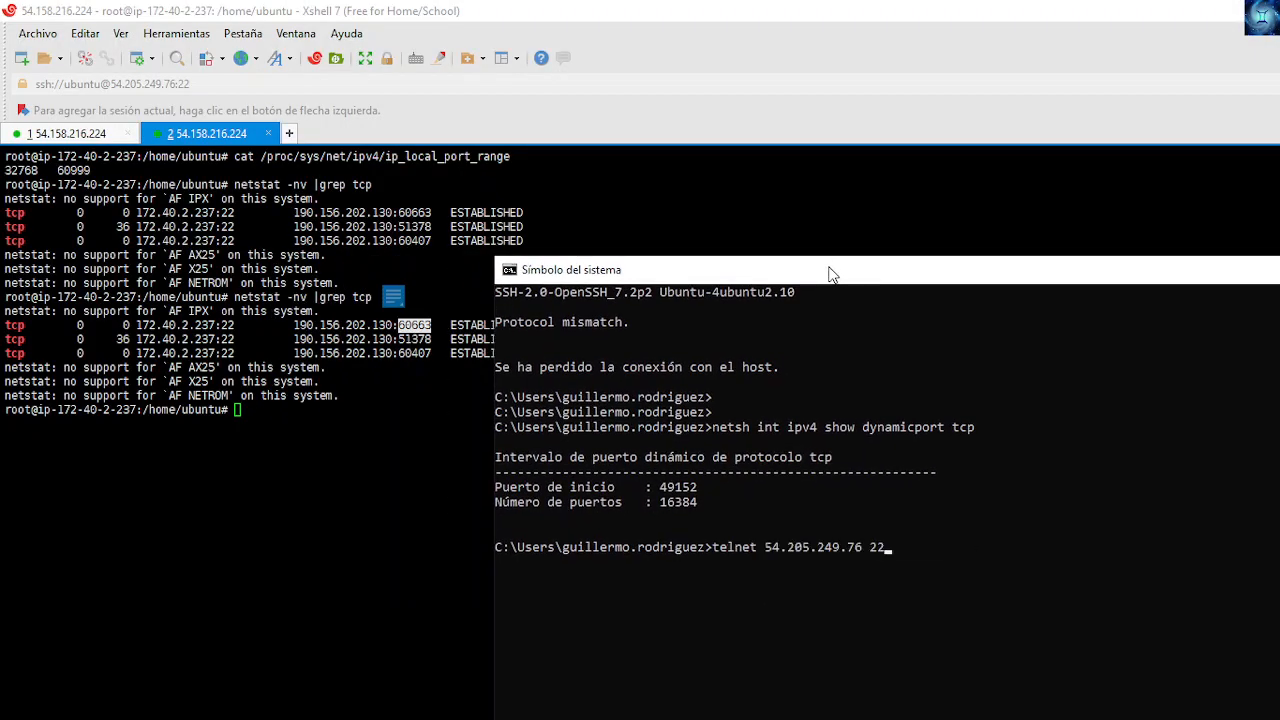
{"action": "key", "text": "Return"}
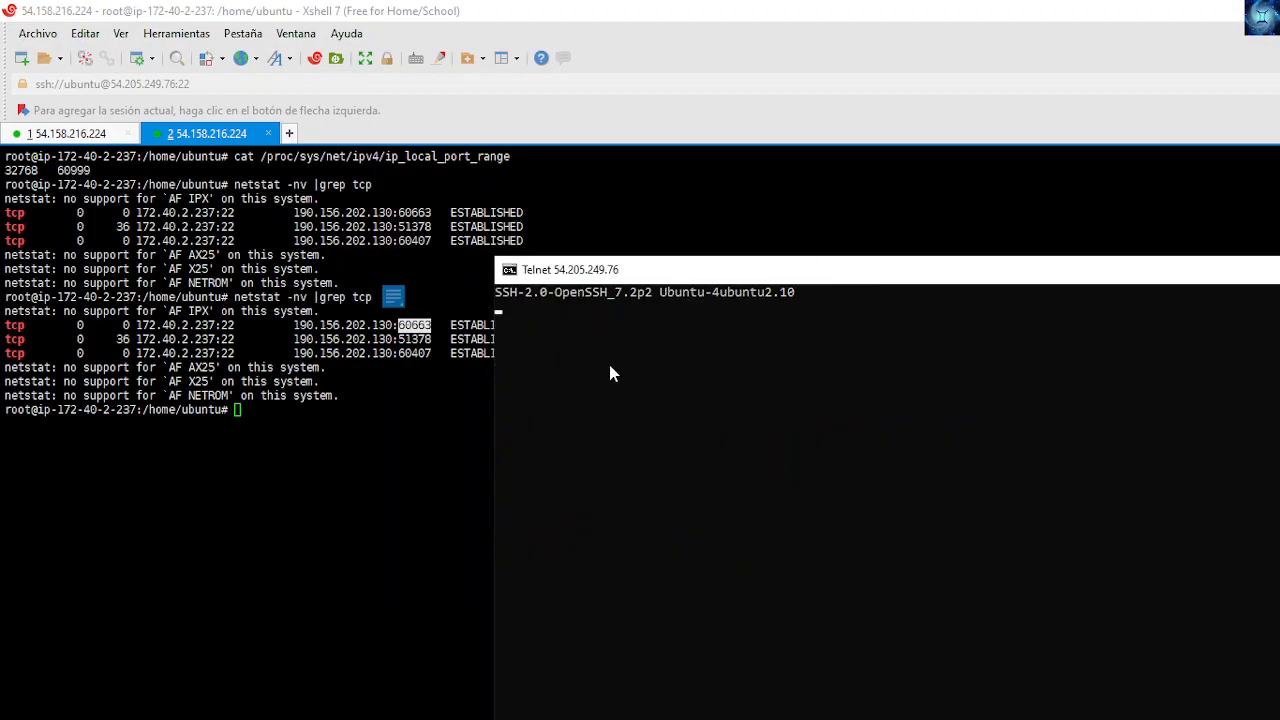
Step: Return to the Xshell session and run netstat -nv |grep tcp again to list the connections
{"action": "key", "text": "alt+Tab"}
{"action": "key", "text": "Up"}
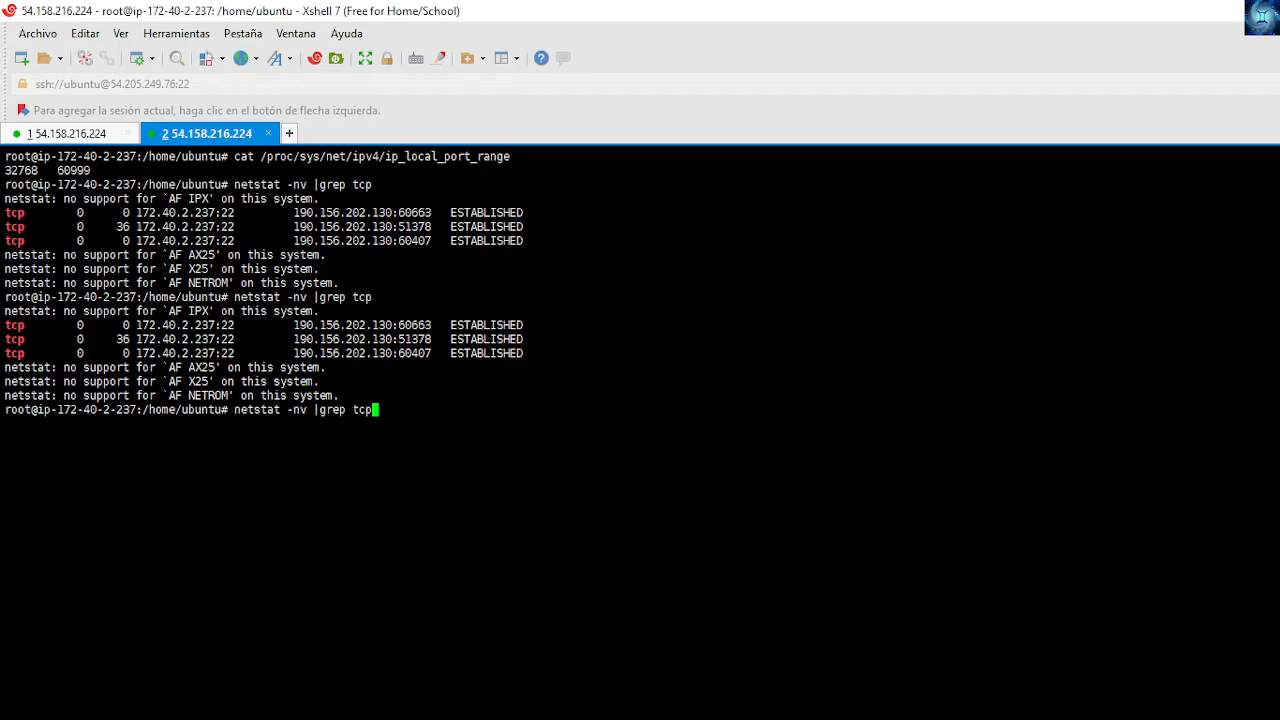
{"action": "key", "text": "Return"}
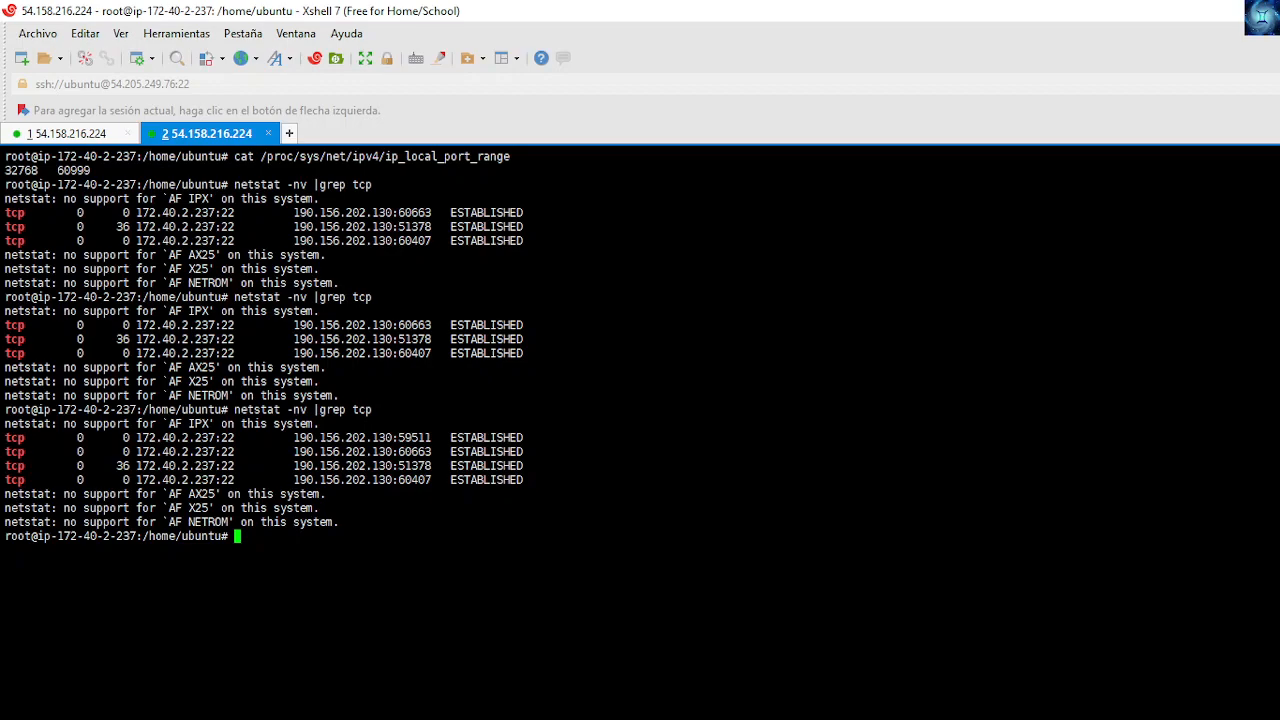
Step: Open another telnet connection to 54.205.249.76 on port 22 from the Command Prompt and list the TCP connections again with netstat in Xshell
{"action": "key", "text": "alt+Tab"}
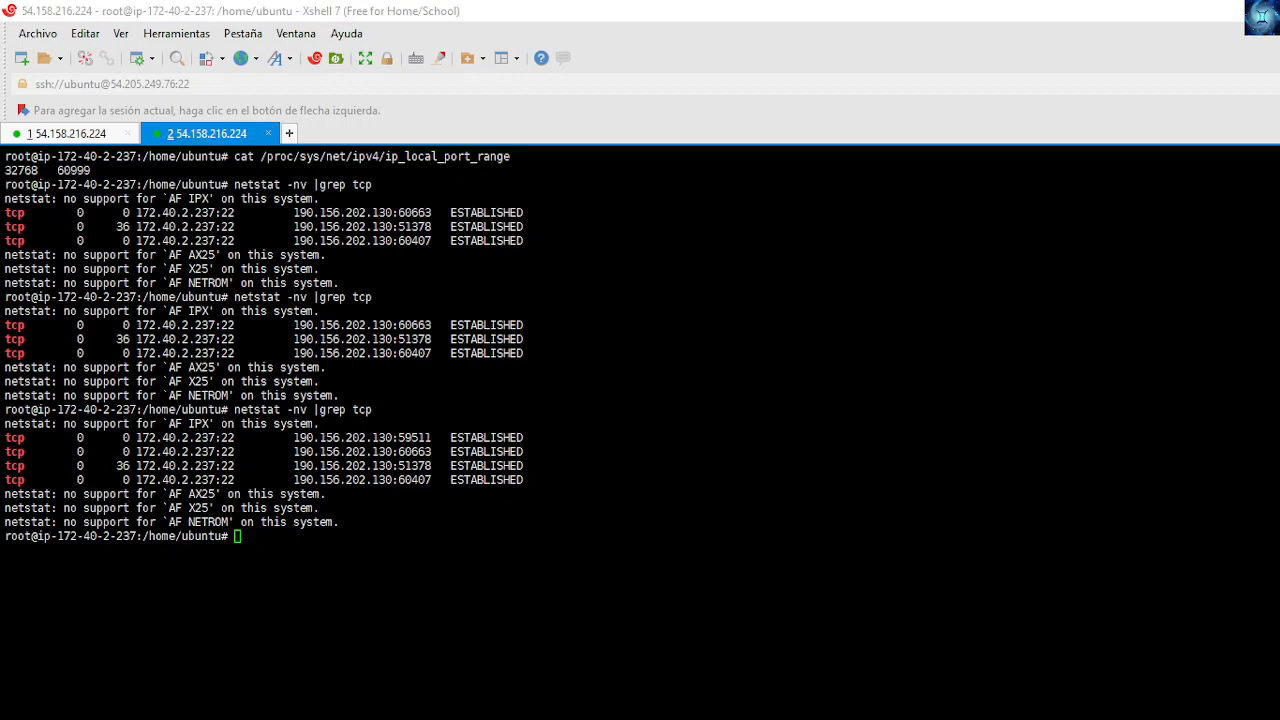
{"action": "left_click_drag", "start_coordinate": [0, 232], "coordinate": [1028, 190]}
{"action": "key", "text": "Up"}
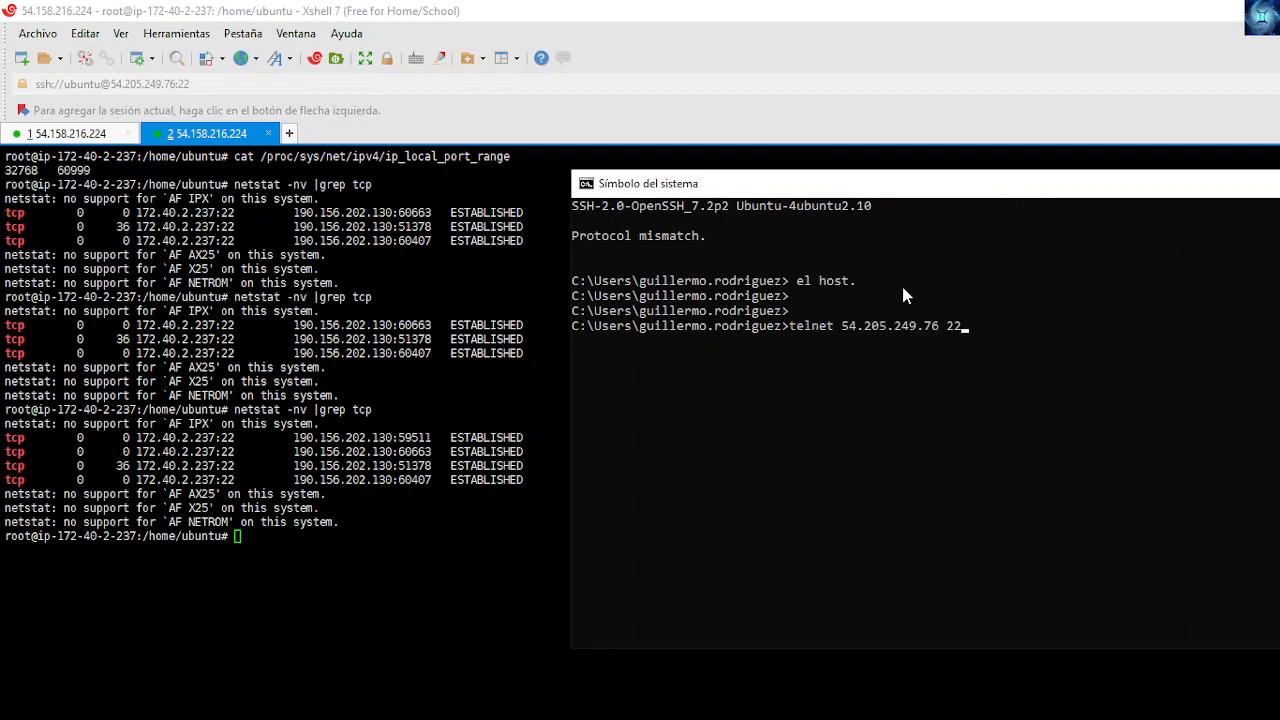
{"action": "key", "text": "Return"}
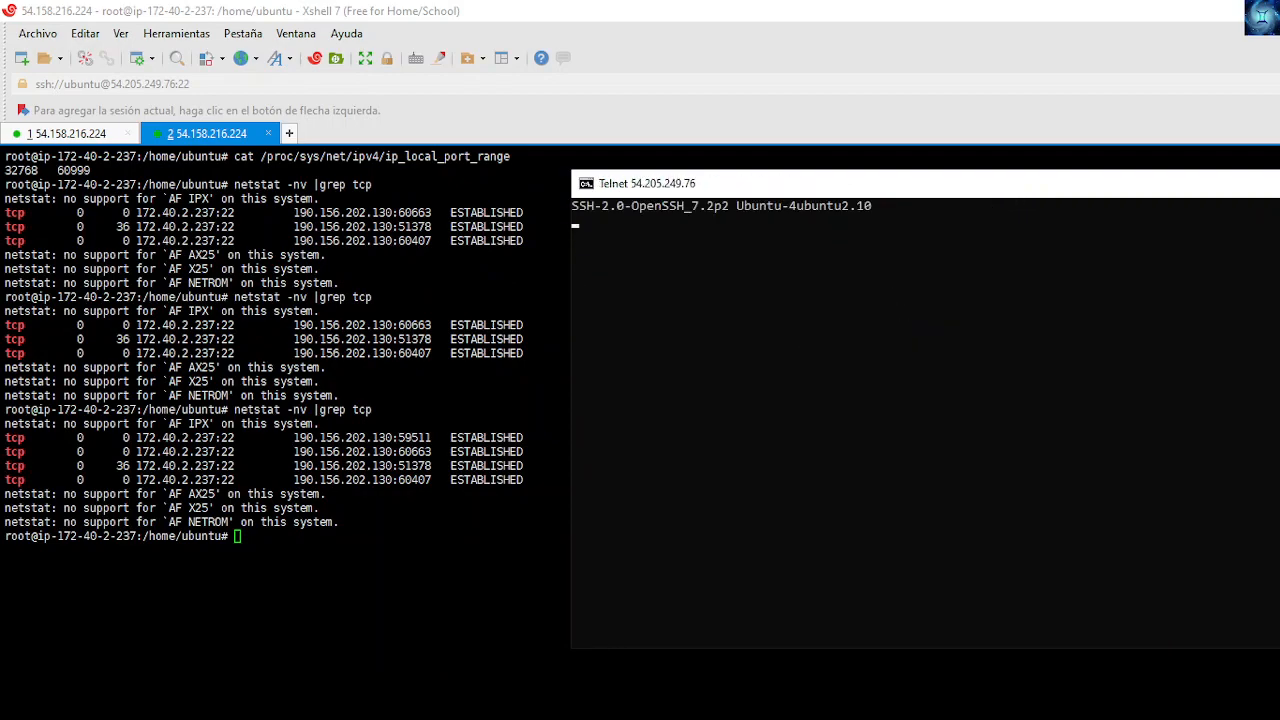
{"action": "key", "text": "alt+Tab"}
{"action": "key", "text": "Up"}
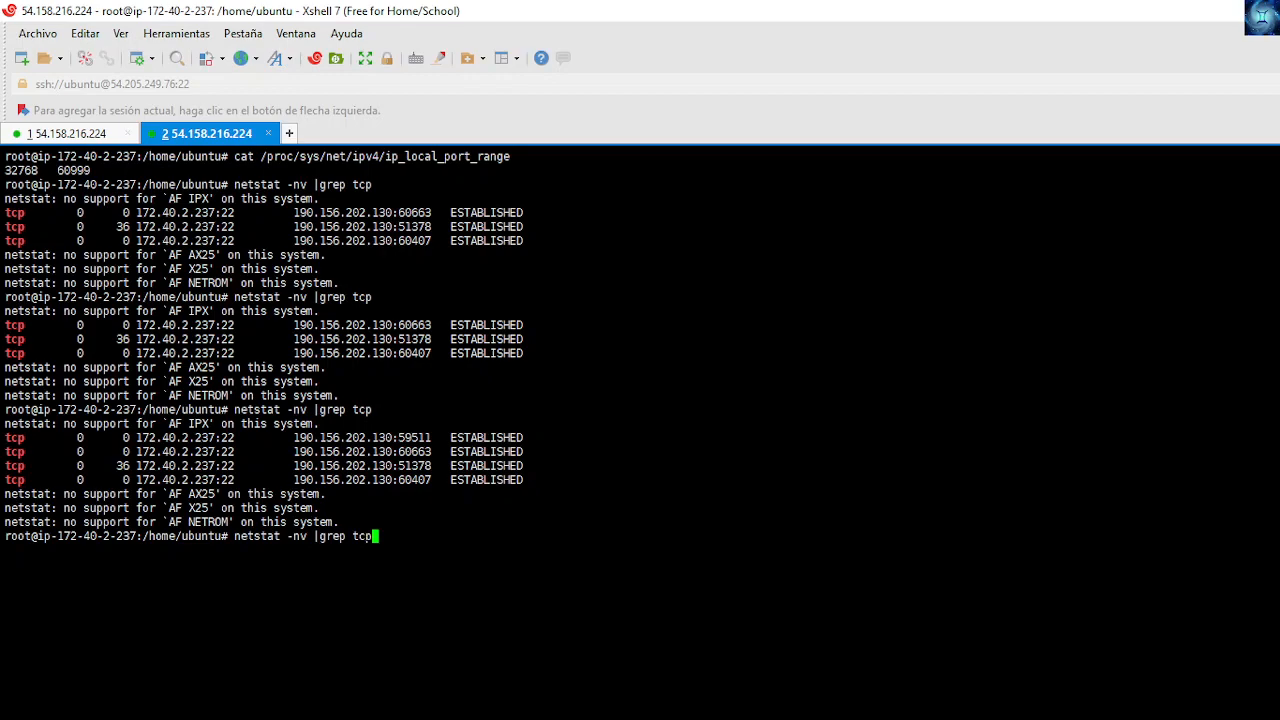
{"action": "key", "text": "Return"}
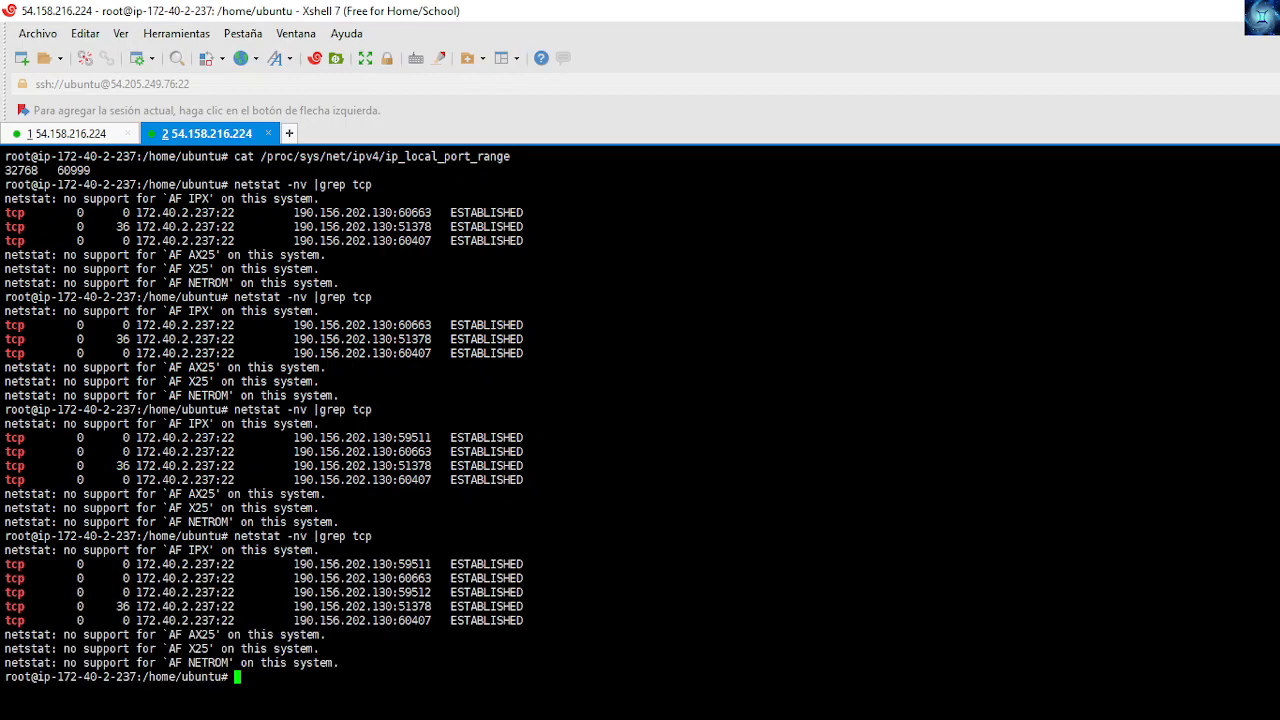
Step: Switch back to the Command Prompt and repeat telnet 54.205.249.76 22 for a third test connection
{"action": "key", "text": "alt+Tab"}
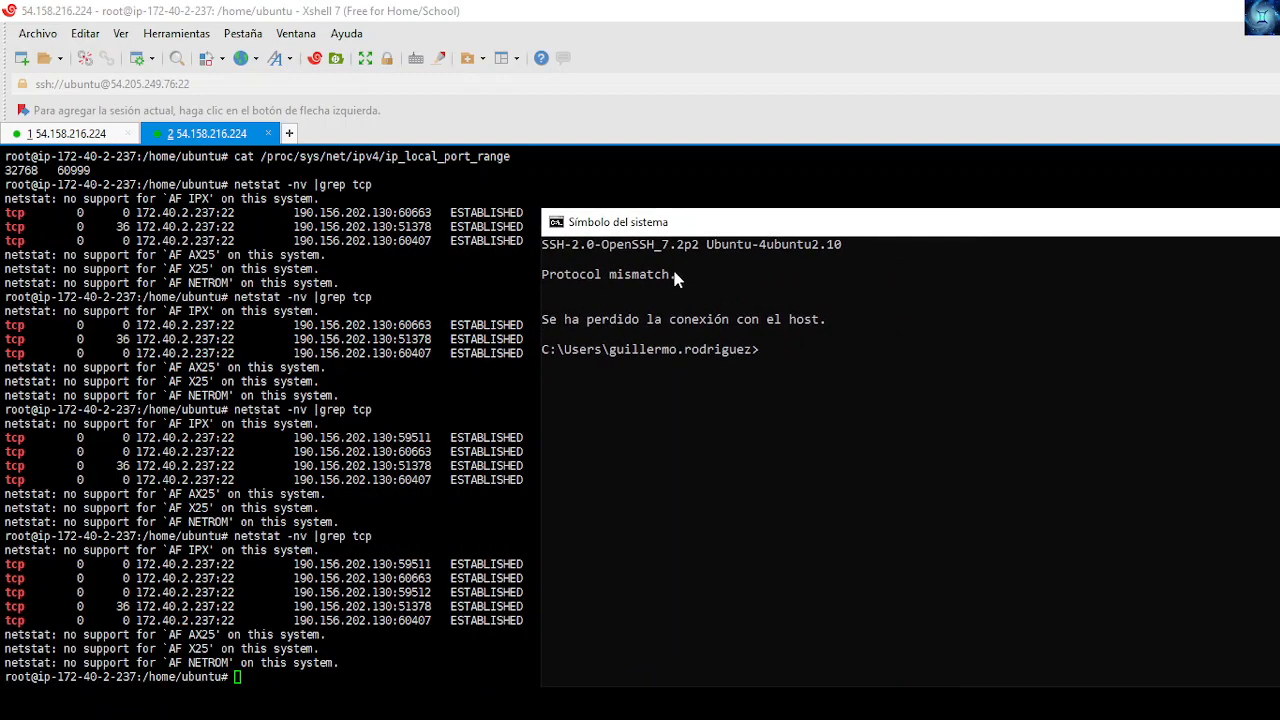
{"action": "key", "text": "Up"}
{"action": "key", "text": "Return"}
Step: Rerun netstat -nv |grep tcp in the Xshell session and reposition the Xshell window to inspect the end of the output
{"action": "key", "text": "alt+Tab"}
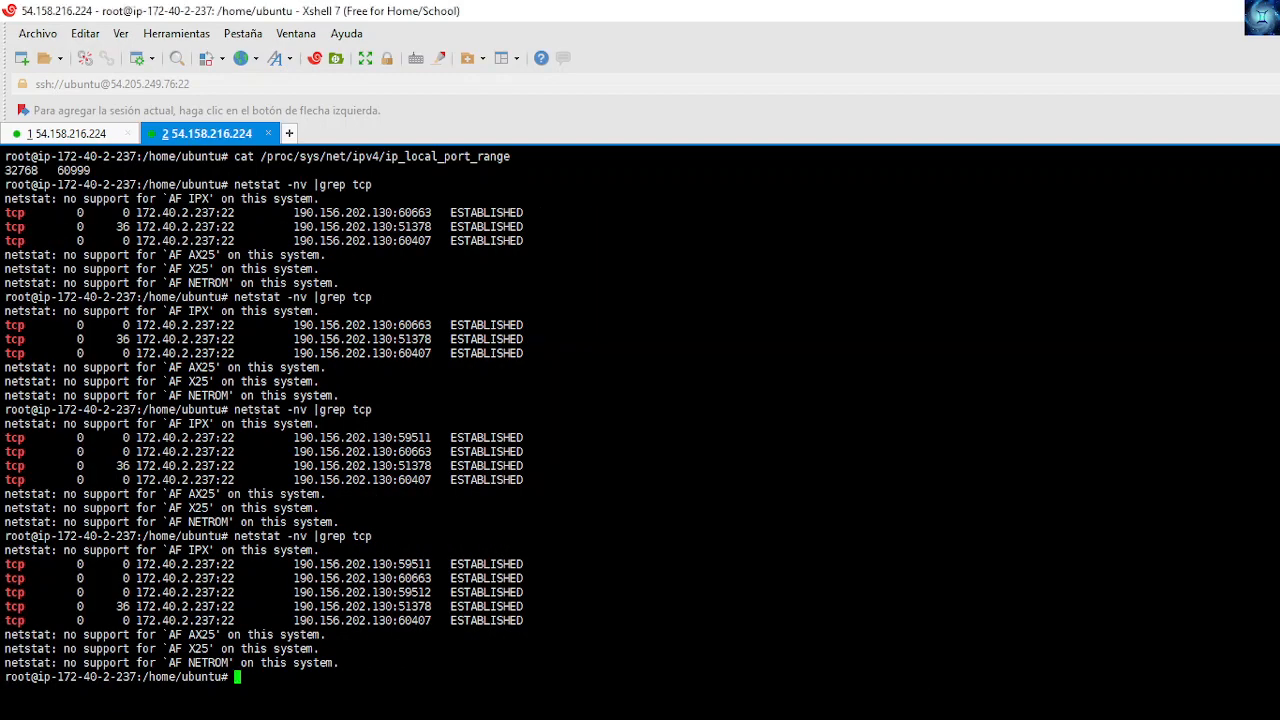
{"action": "key", "text": "Up"}
{"action": "key", "text": "Return"}
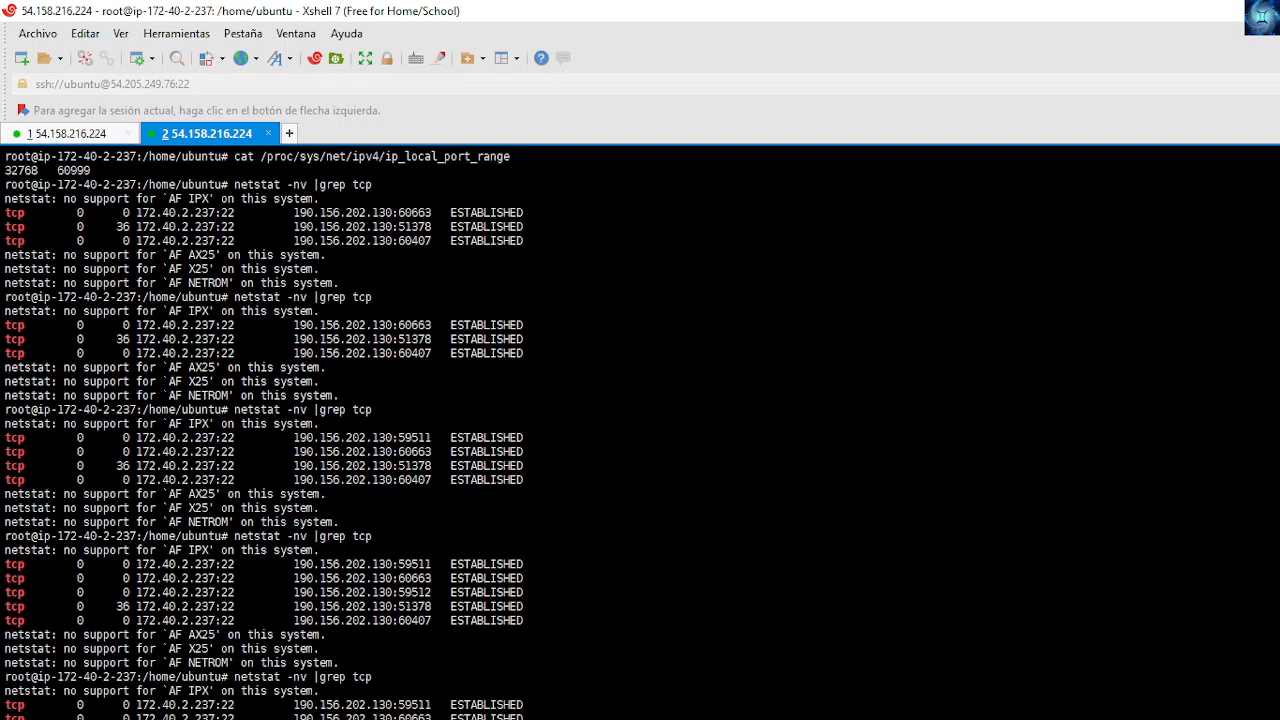
{"action": "left_click_drag", "start_coordinate": [896, 9], "coordinate": [680, 26]}
{"action": "left_click_drag", "start_coordinate": [663, 697], "coordinate": [664, 497]}
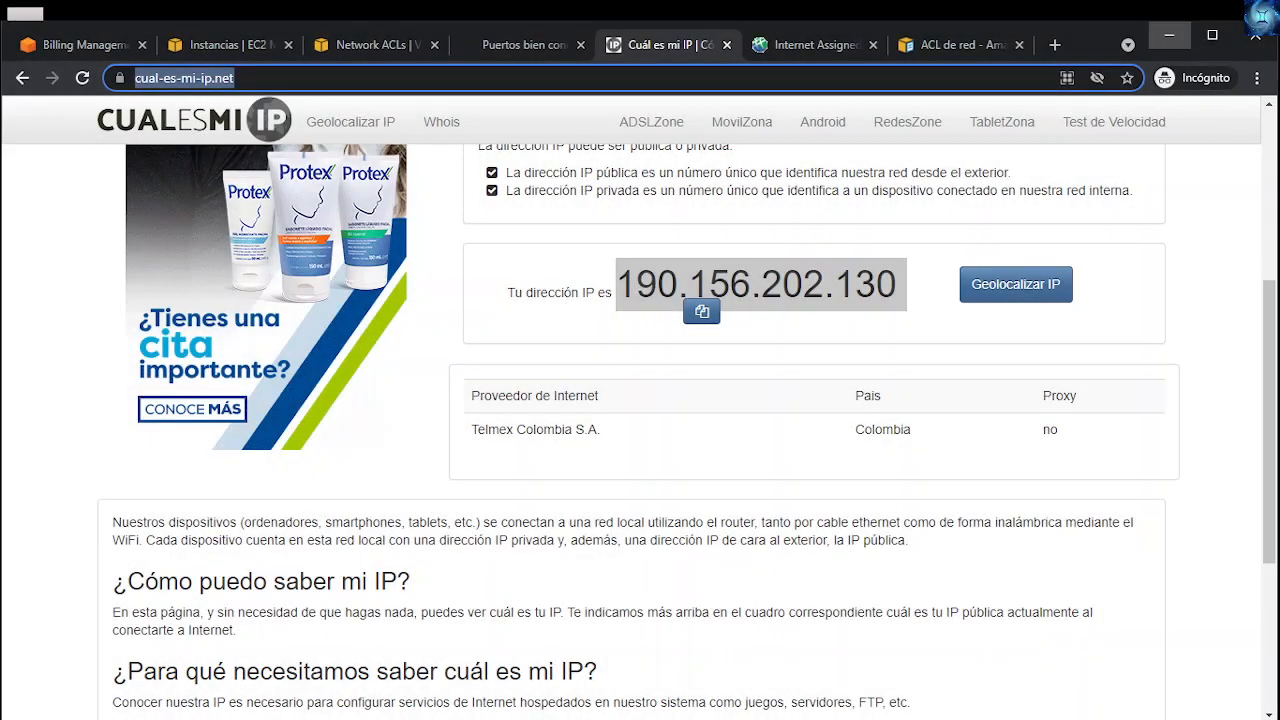
Step: Review the inbound rules of ACL-PUBLICA in the browser and the custom network ACL rule explanations in the AWS documentation
{"action": "left_click", "coordinate": [365, 45]}
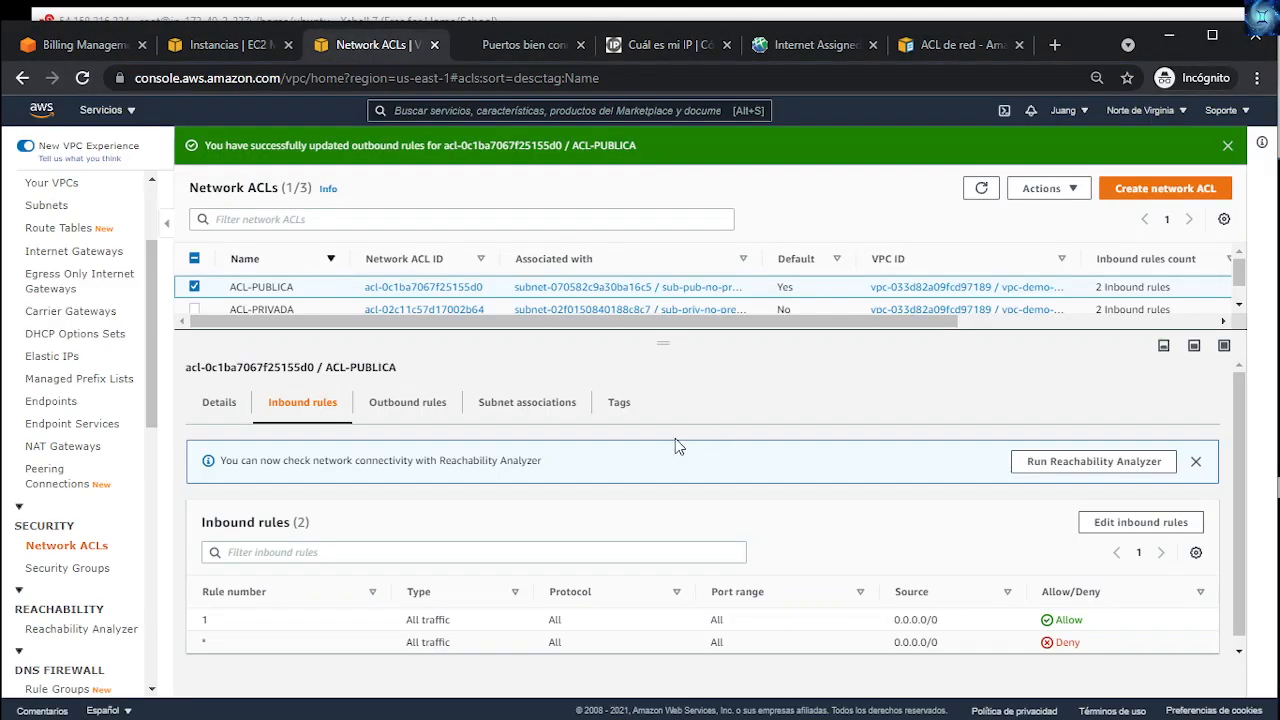
{"action": "left_click", "coordinate": [933, 47]}
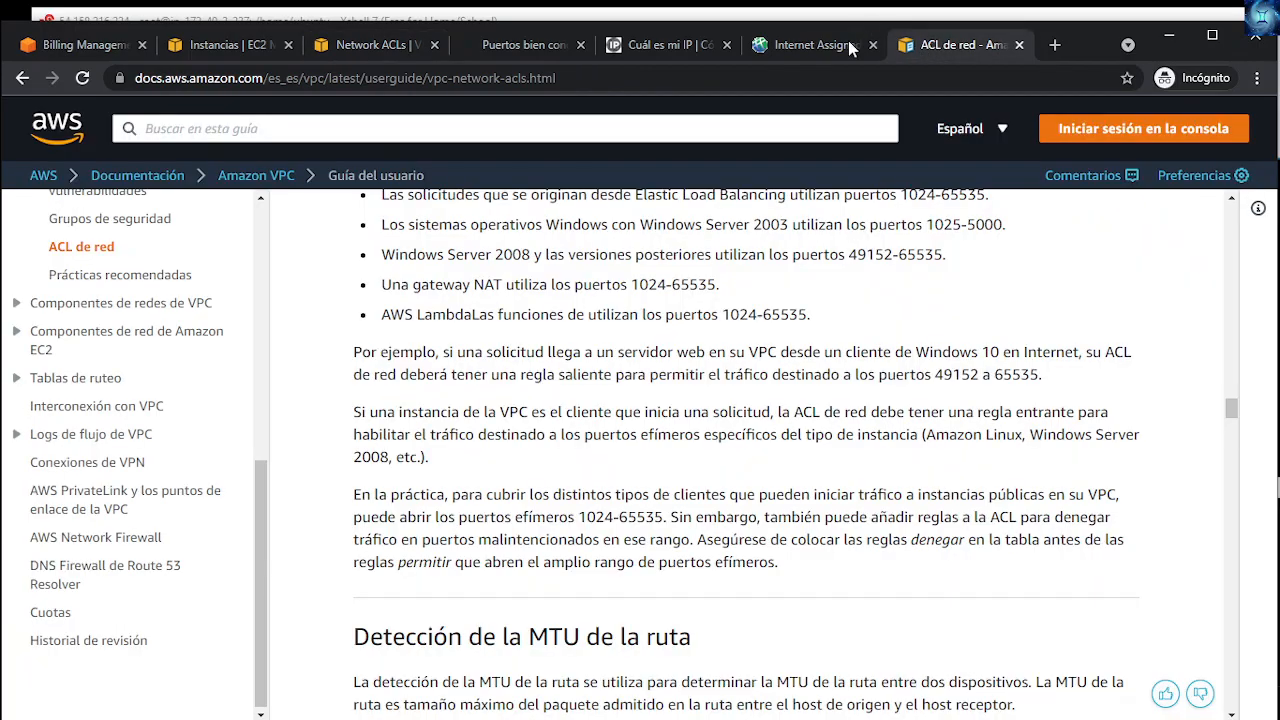
{"action": "scroll", "coordinate": [836, 533], "scroll_direction": "up", "scroll_amount": 10}
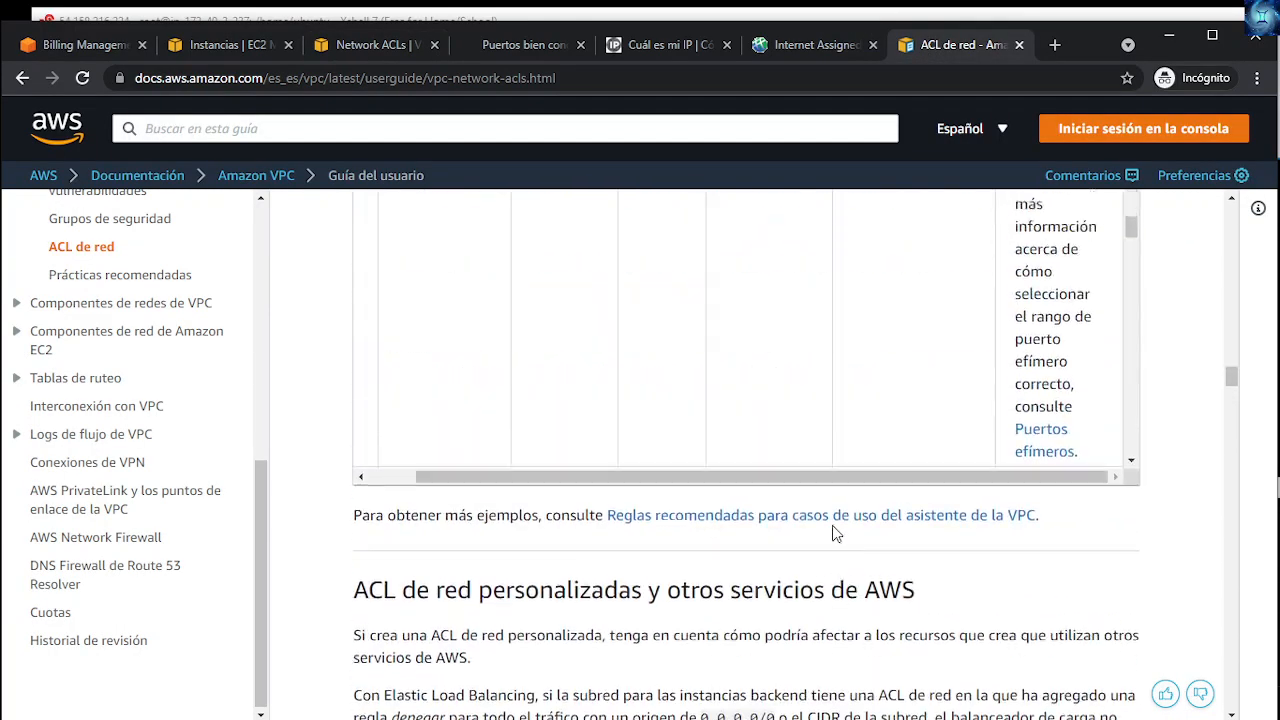
{"action": "scroll", "coordinate": [836, 533], "scroll_direction": "up", "scroll_amount": 3}
{"action": "scroll", "coordinate": [834, 536], "scroll_direction": "up", "scroll_amount": 6}
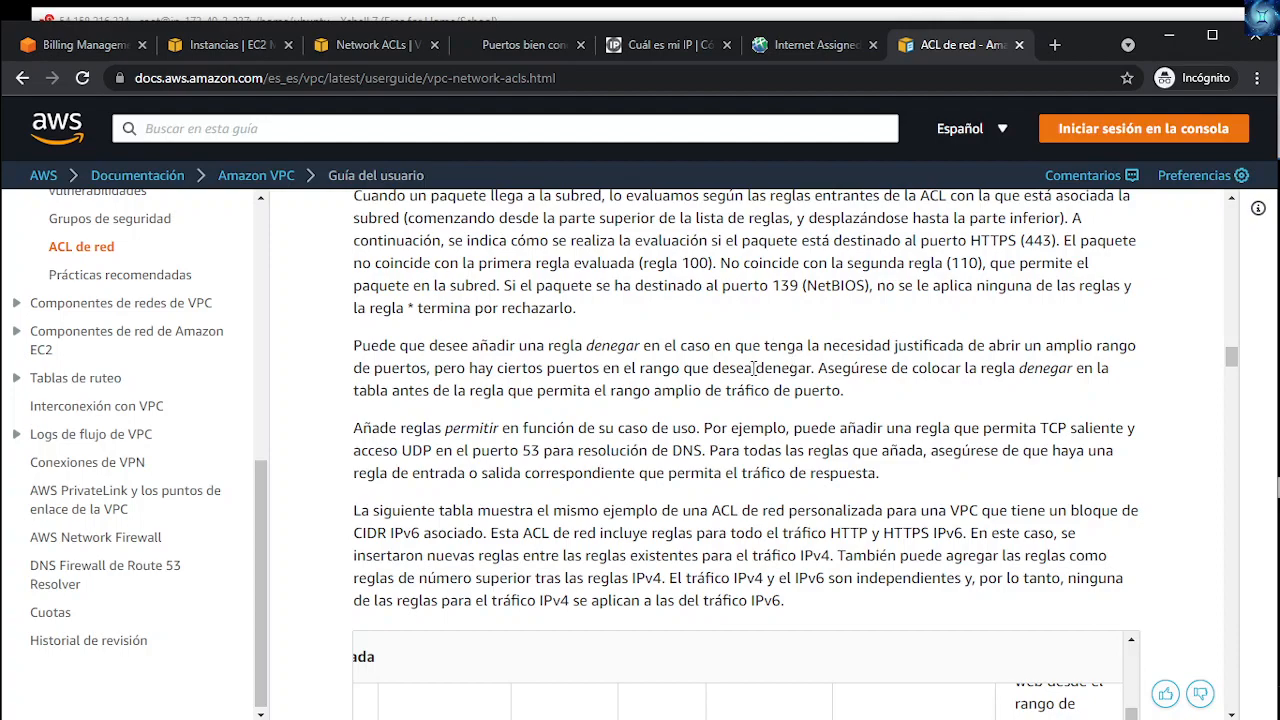
Step: Return to the Network ACLs list, deselect ACL-PUBLICA, view the details of ACL-PRIVADA and clear its selection
{"action": "left_click", "coordinate": [229, 47]}
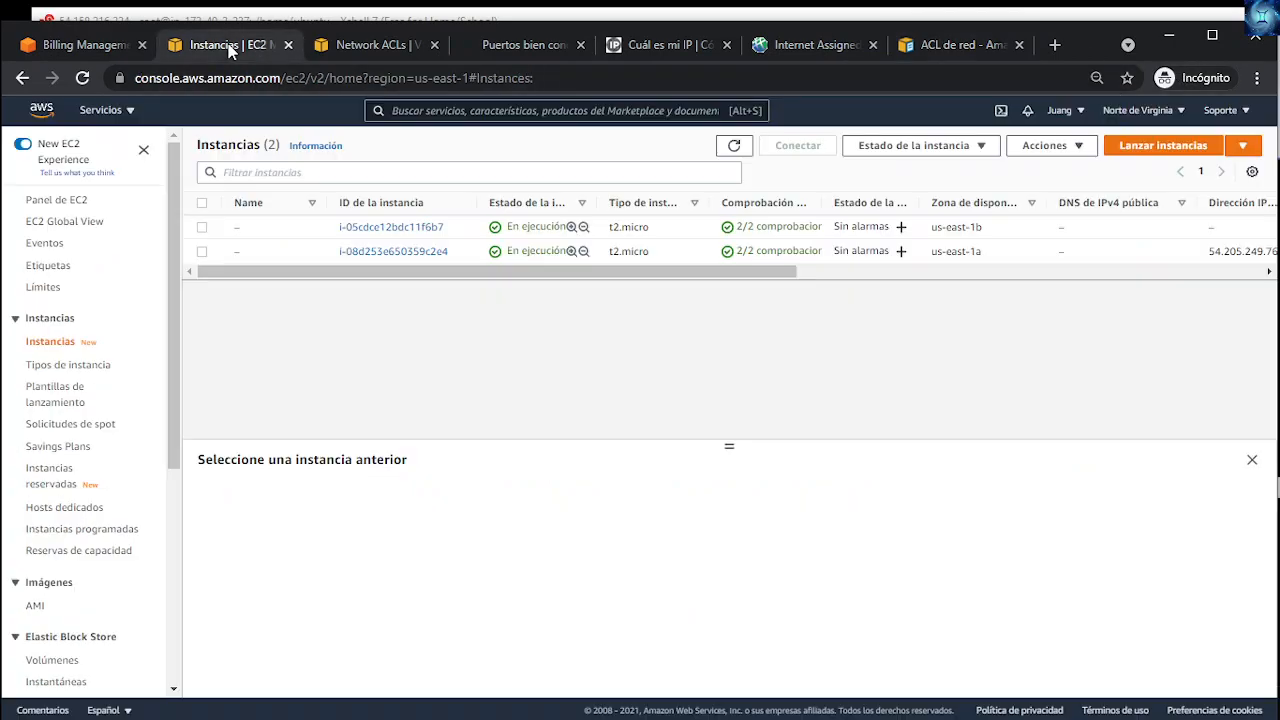
{"action": "left_click", "coordinate": [380, 47]}
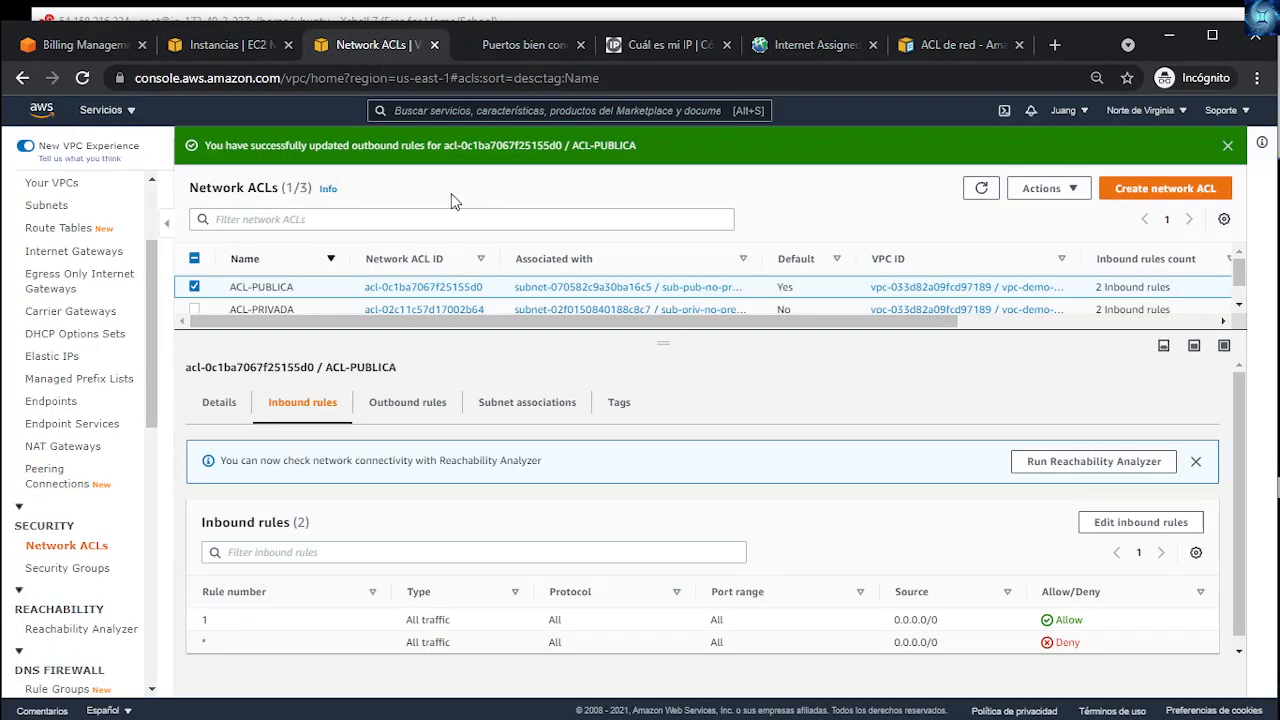
{"action": "left_click", "coordinate": [194, 286]}
{"action": "left_click", "coordinate": [194, 309]}
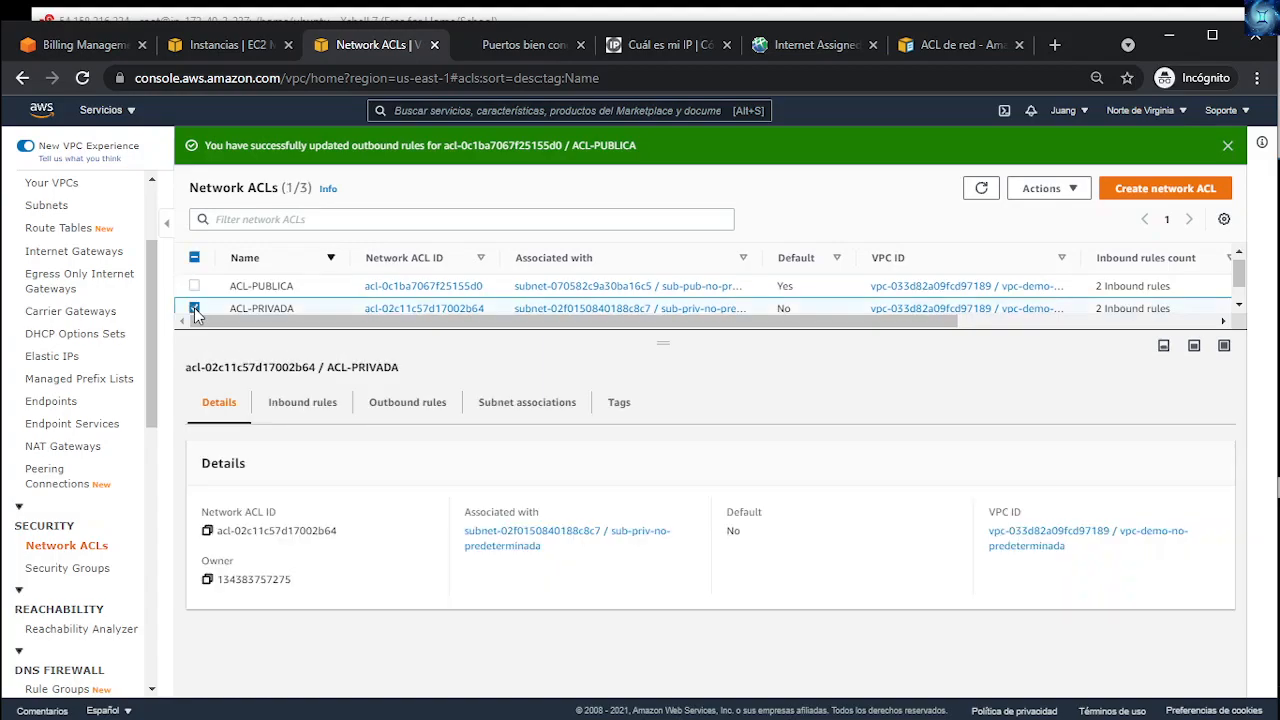
{"action": "left_click", "coordinate": [194, 309]}
{"action": "left_click", "coordinate": [194, 309]}
{"action": "left_click", "coordinate": [194, 309]}
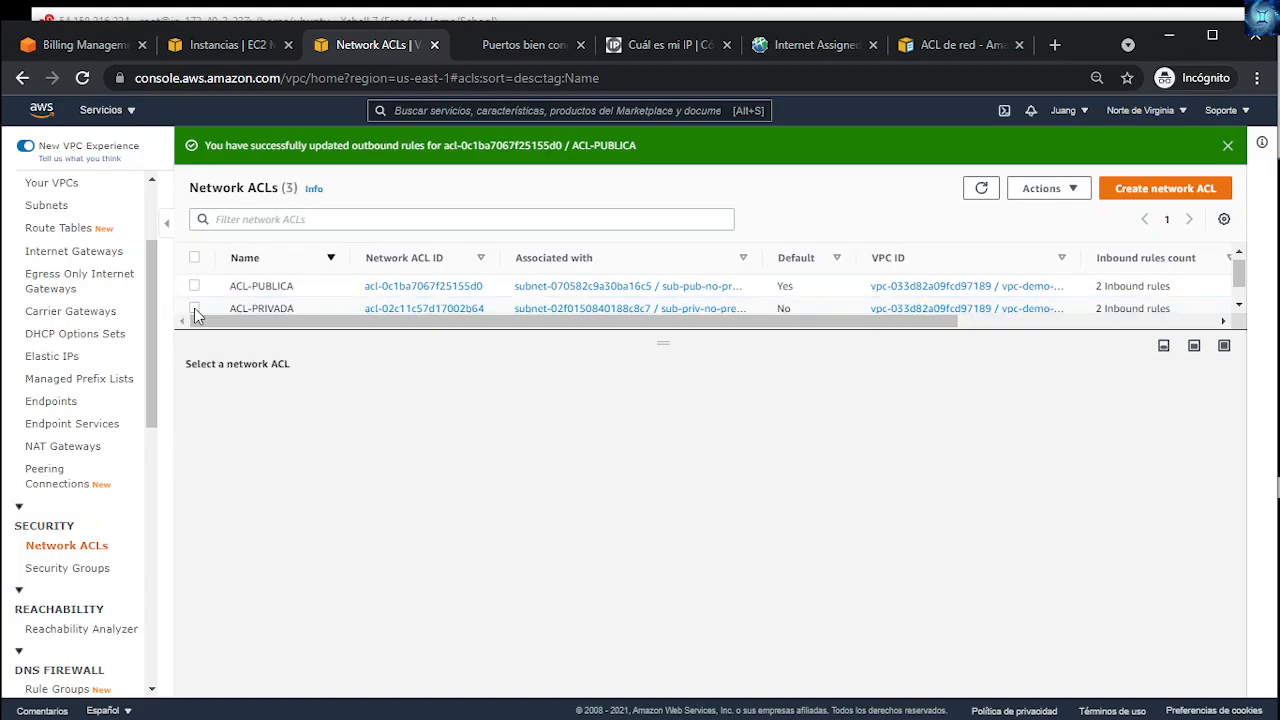
Step: Select ACL-PUBLICA, review its inbound and outbound rules, and clear its selection
{"action": "left_click", "coordinate": [195, 290]}
{"action": "left_click", "coordinate": [195, 290]}
{"action": "left_click", "coordinate": [195, 290]}
{"action": "left_click", "coordinate": [298, 402]}
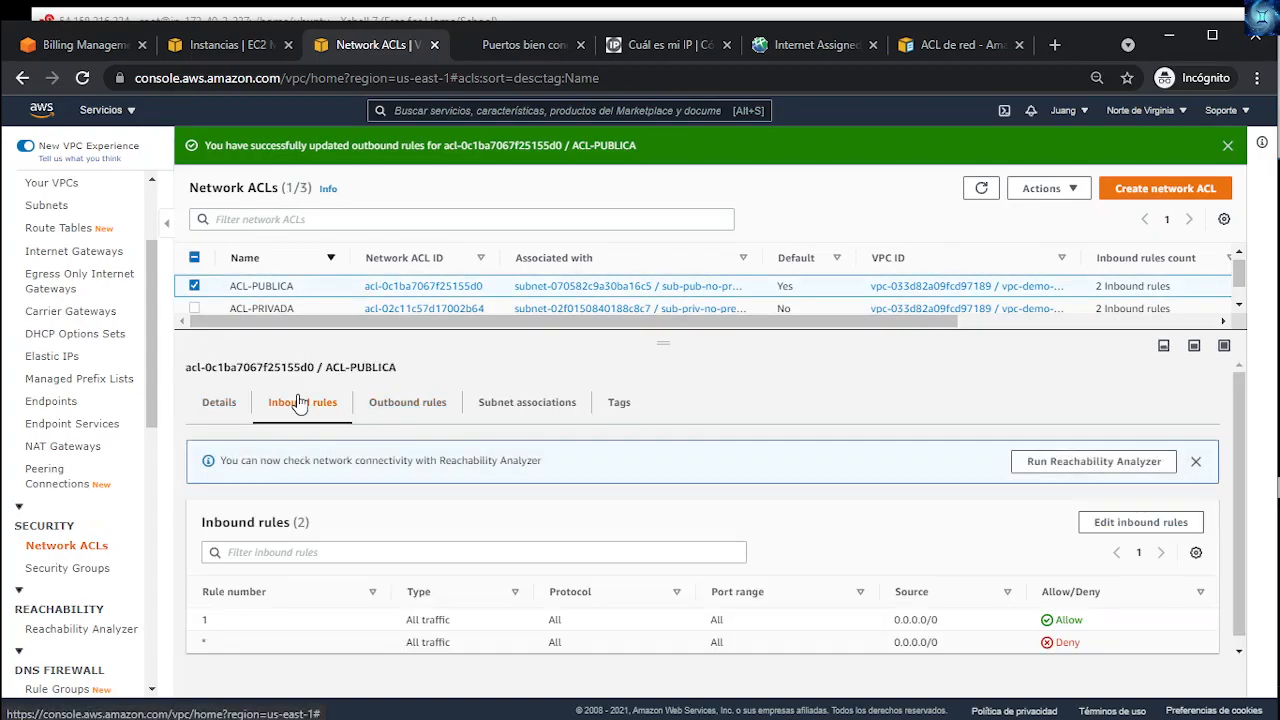
{"action": "left_click", "coordinate": [390, 406]}
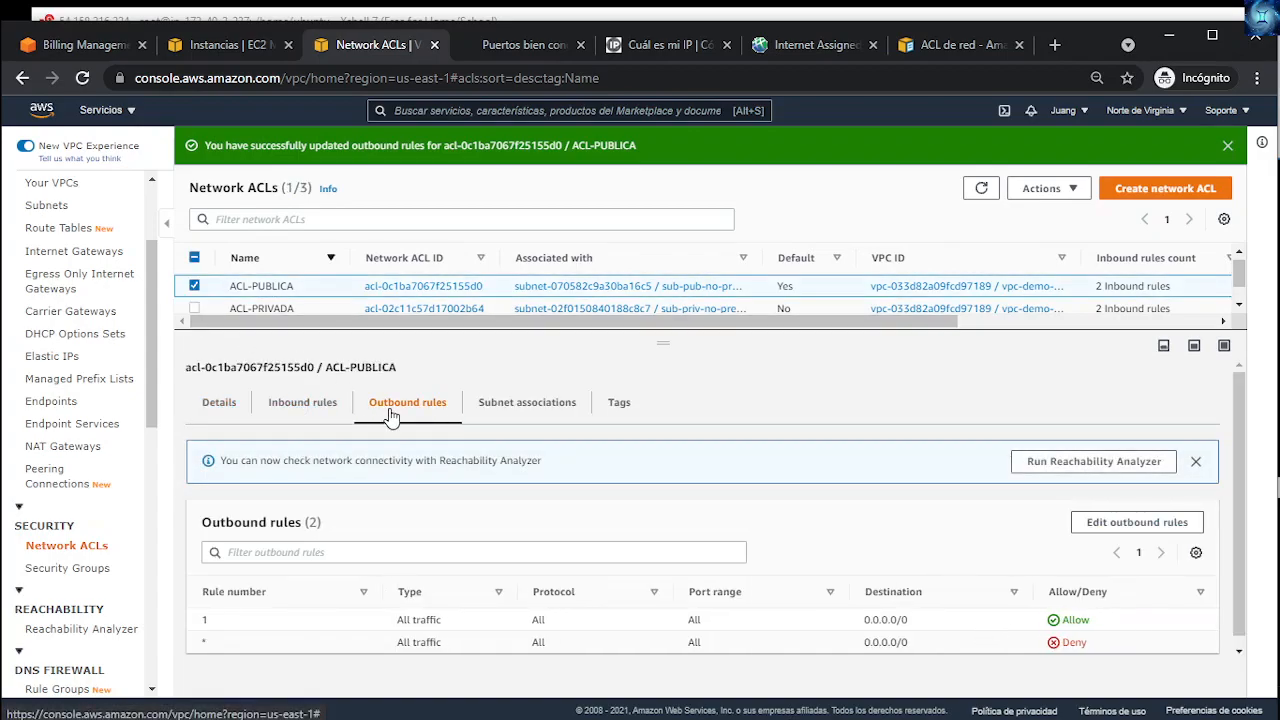
{"action": "left_click", "coordinate": [205, 288]}
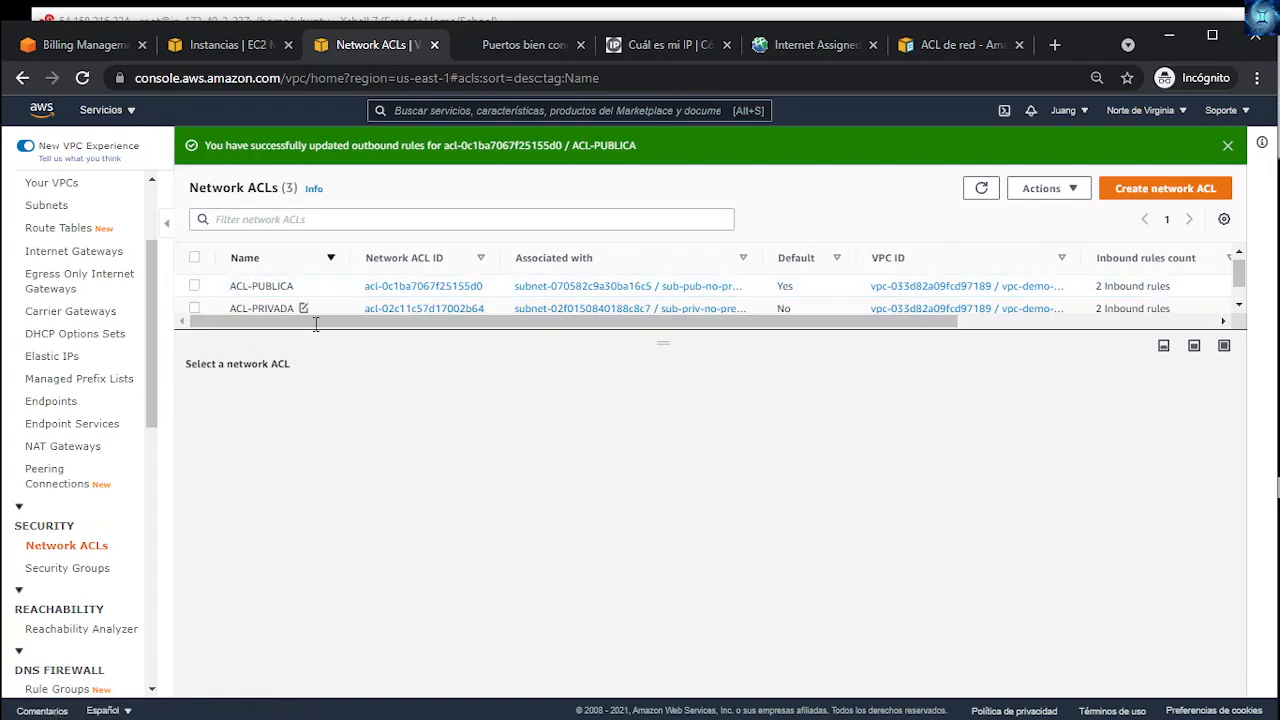
Step: Select ACL-PRIVADA, review its outbound and inbound rules, and clear its selection
{"action": "left_click", "coordinate": [195, 308]}
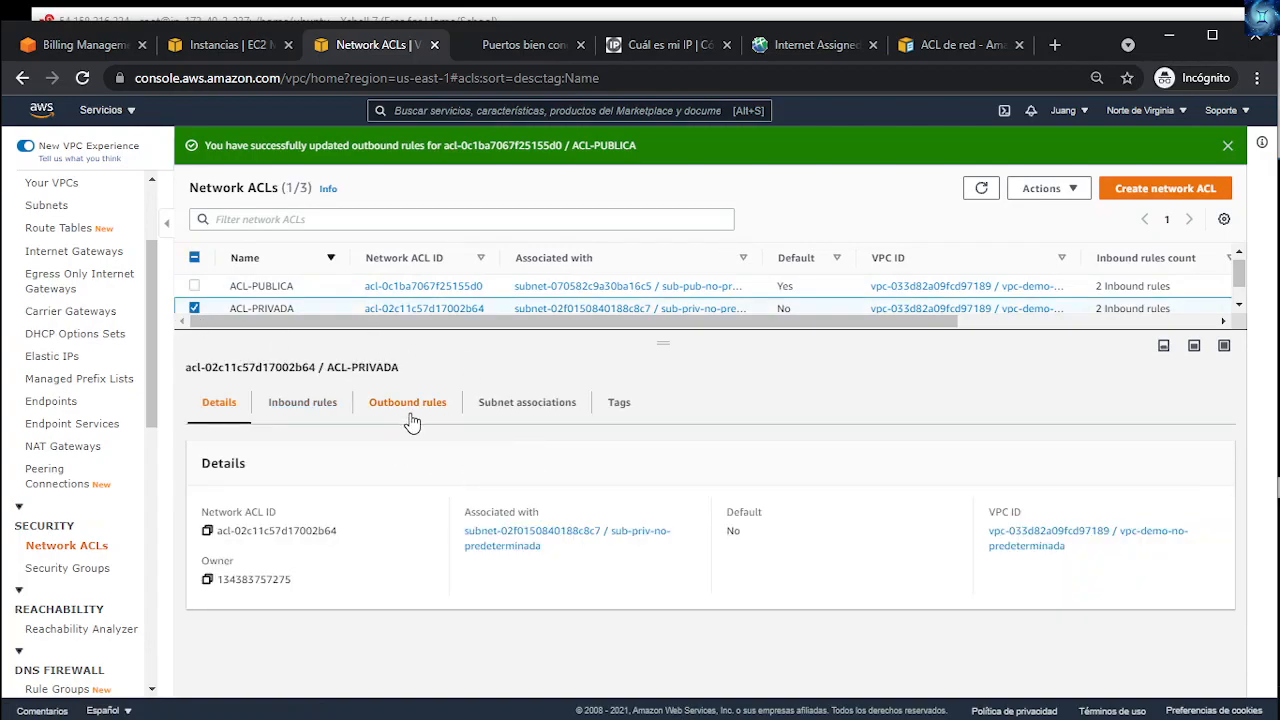
{"action": "left_click", "coordinate": [407, 404]}
{"action": "left_click", "coordinate": [305, 401]}
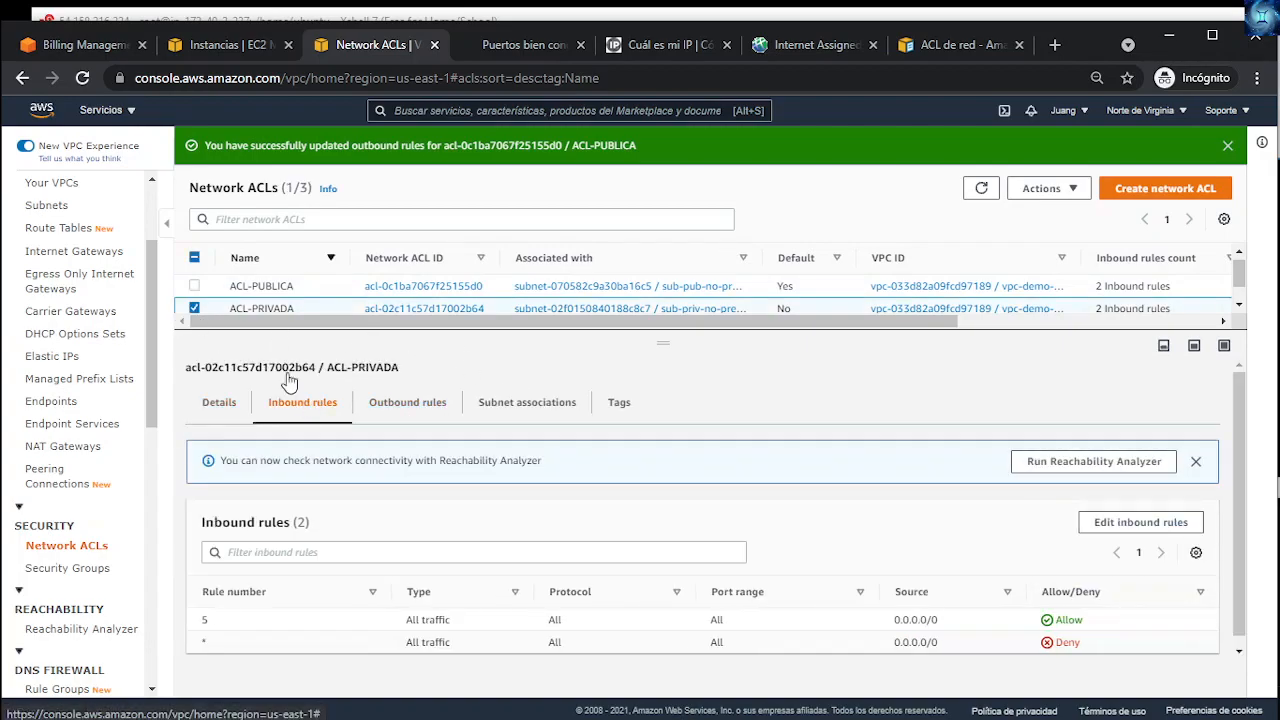
{"action": "left_click", "coordinate": [194, 309]}
Step: Select ACL-PUBLICA and open its inbound rules for editing
{"action": "left_click", "coordinate": [194, 287]}
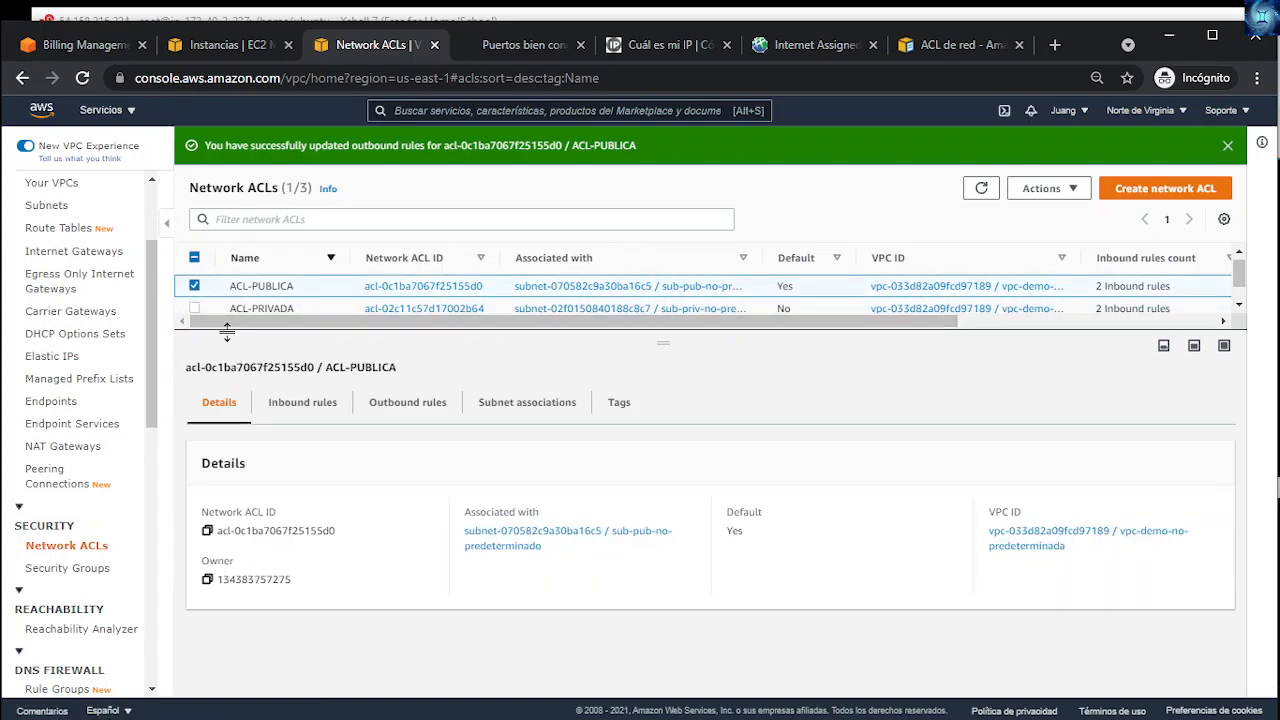
{"action": "left_click", "coordinate": [289, 405]}
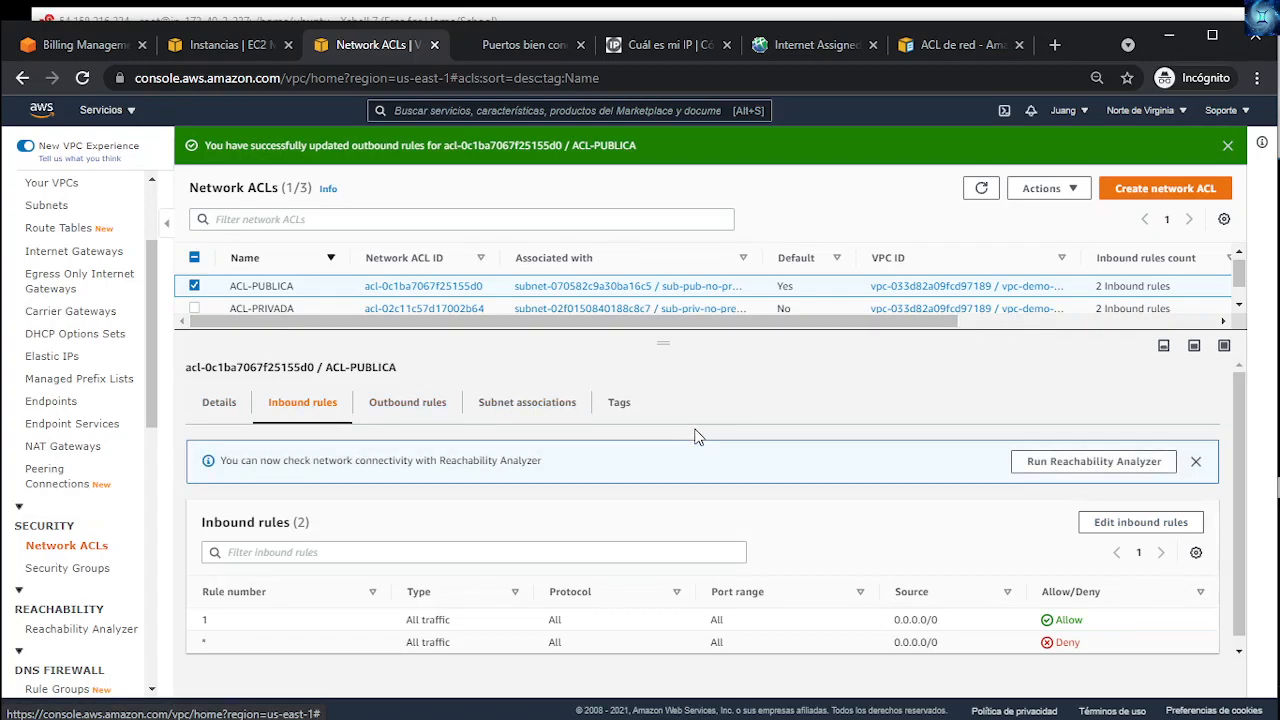
{"action": "left_click", "coordinate": [1147, 528]}
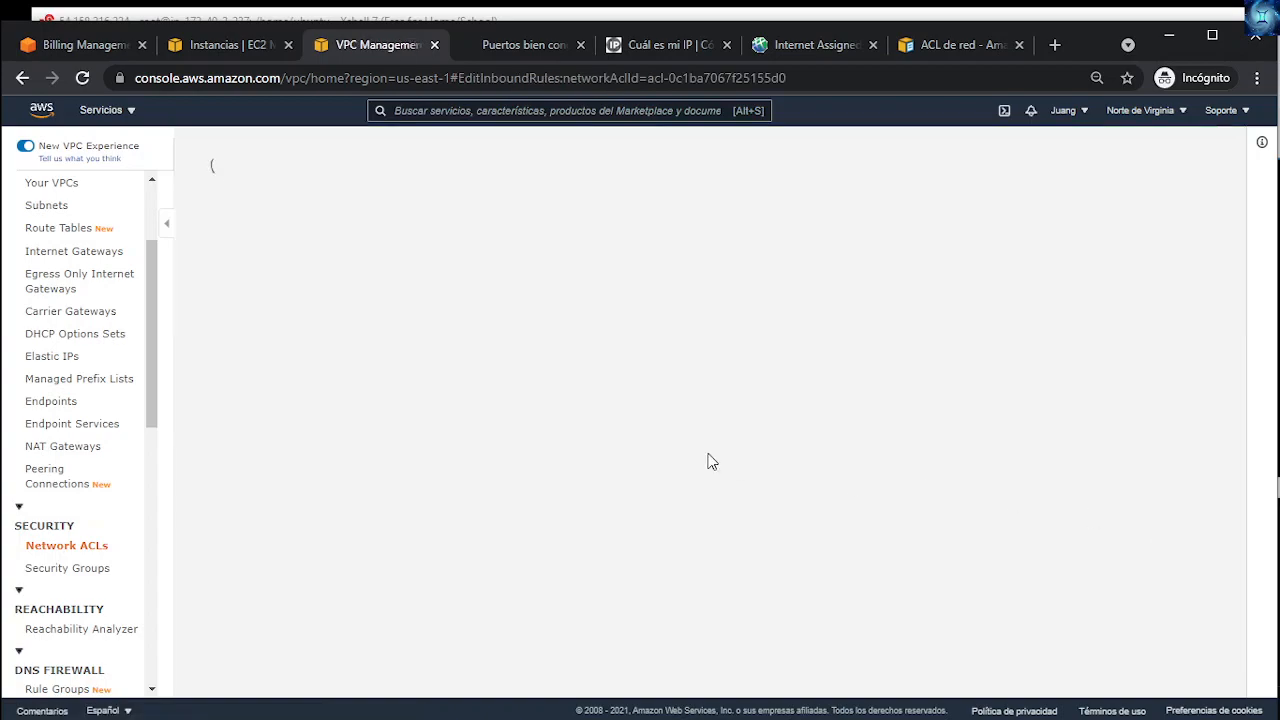
{"action": "double_click", "coordinate": [204, 311]}
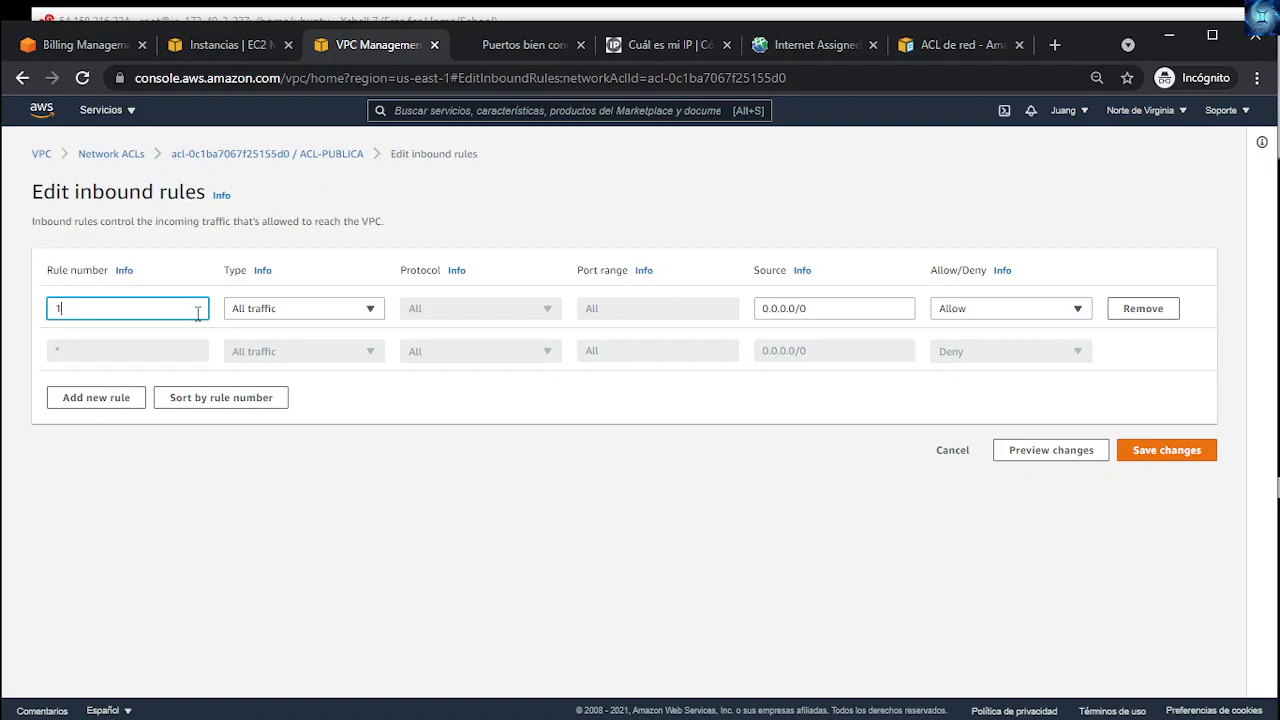
{"action": "left_click_drag", "start_coordinate": [148, 303], "coordinate": [31, 308]}
Step: Add two new inbound rules to ACL-PUBLICA and number them 10 and 20
{"action": "left_click", "coordinate": [138, 396]}
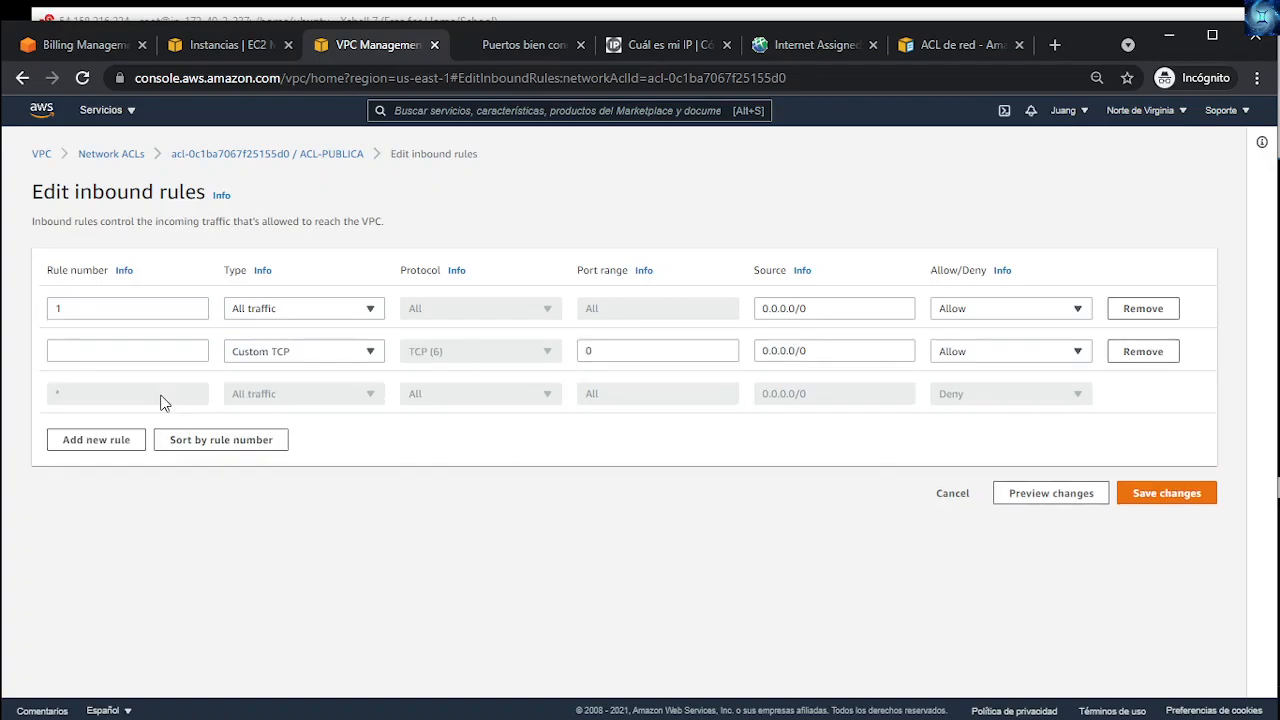
{"action": "left_click", "coordinate": [127, 352]}
{"action": "type", "text": "10"}
{"action": "left_click", "coordinate": [116, 441]}
{"action": "left_click", "coordinate": [114, 398]}
{"action": "type", "text": "20"}
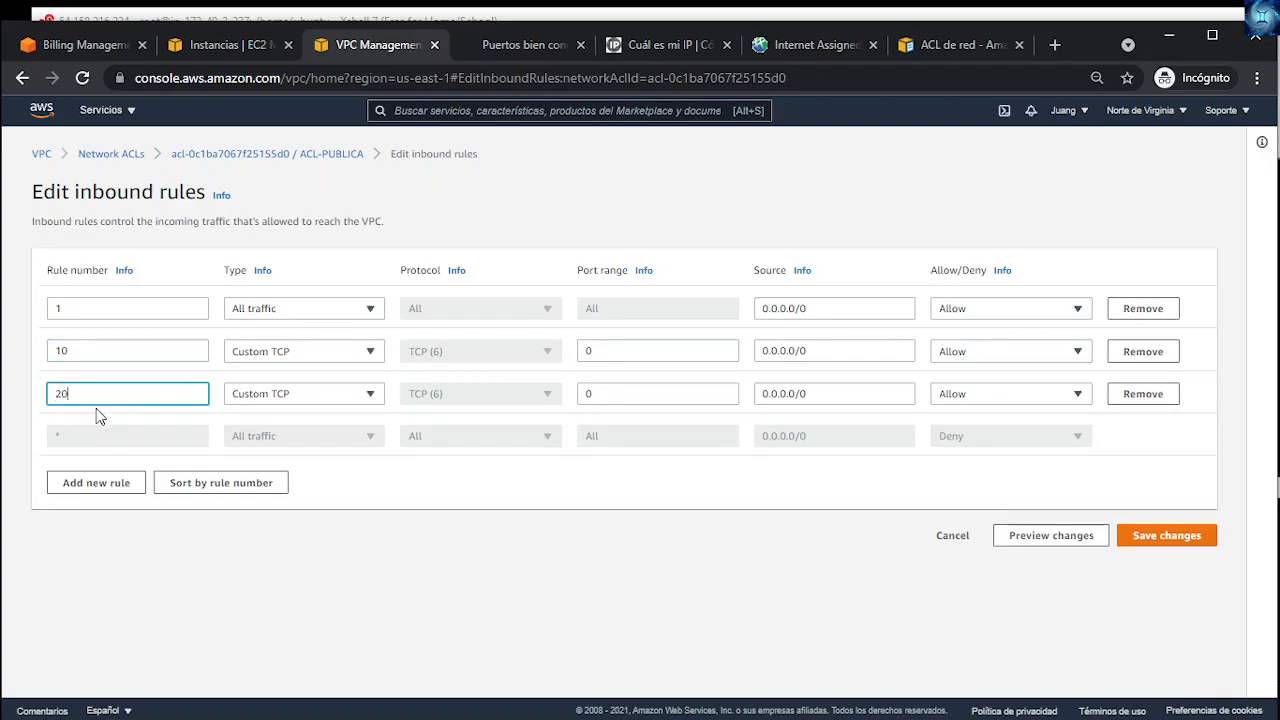
Step: Set the type of inbound rule 1 to SSH (22) and of rule 10 to All ICMP - IPv4
{"action": "left_click", "coordinate": [357, 325]}
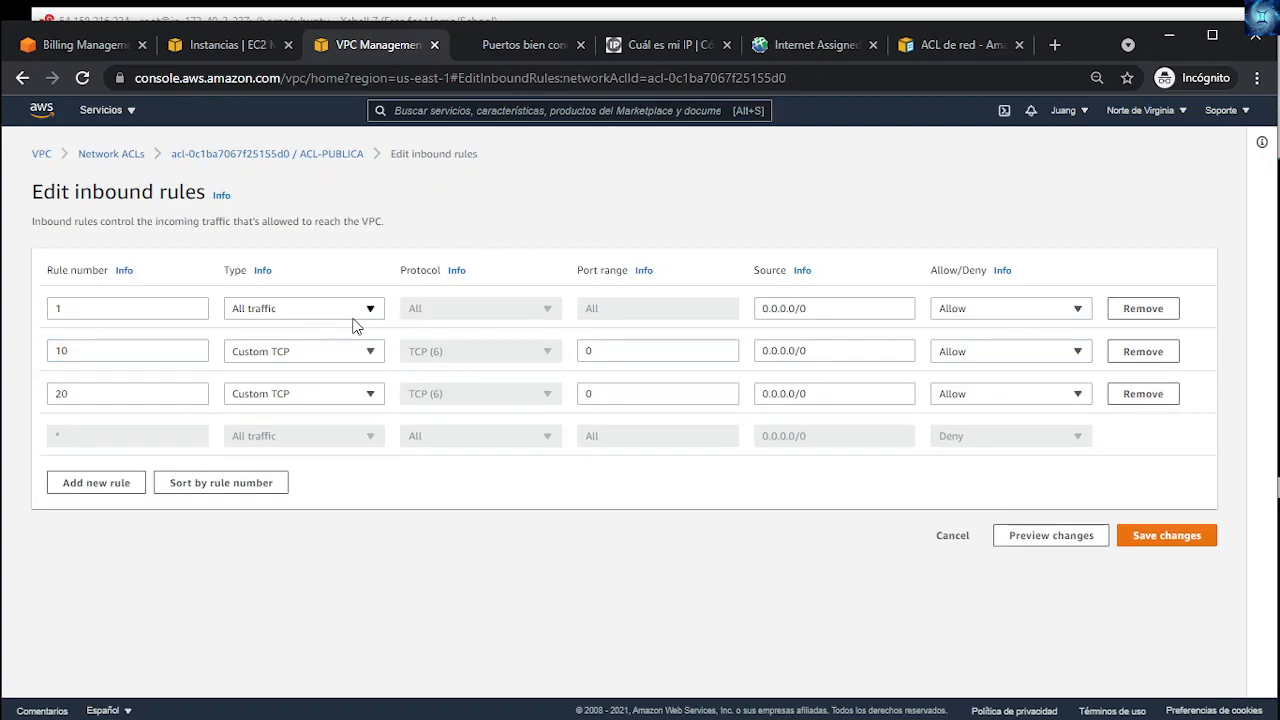
{"action": "left_click", "coordinate": [355, 315]}
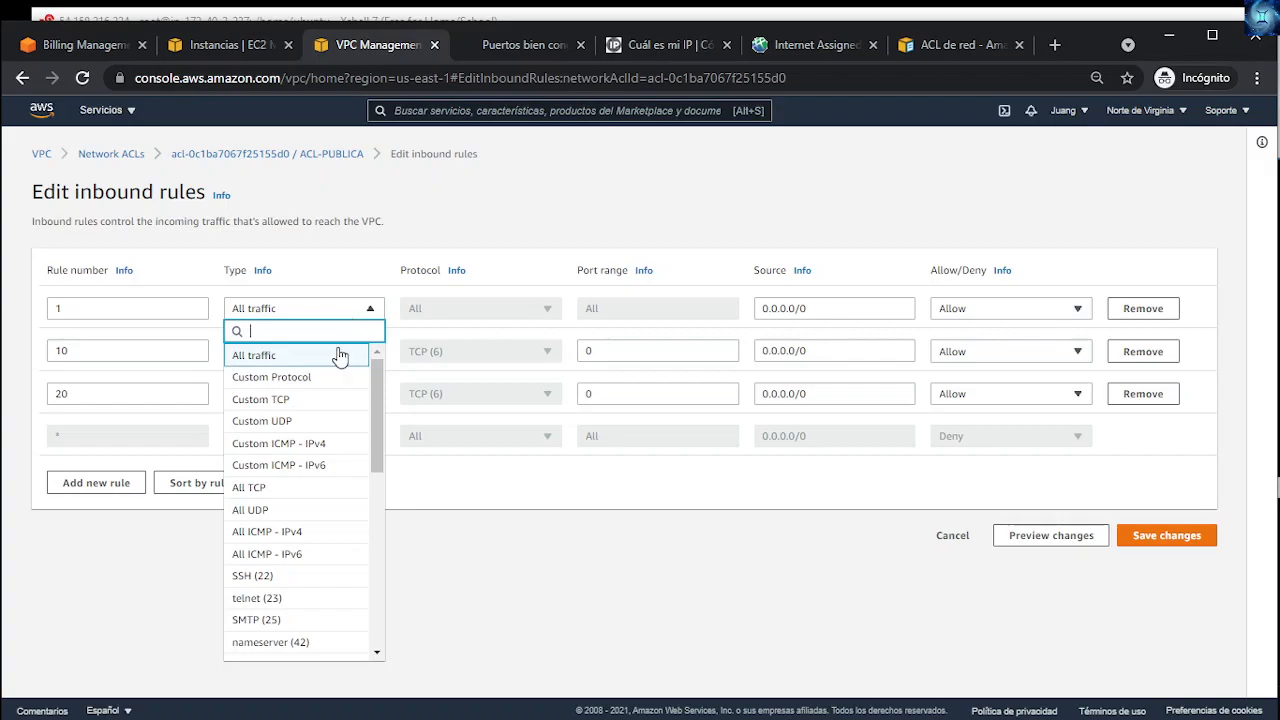
{"action": "type", "text": "ss"}
{"action": "left_click", "coordinate": [310, 362]}
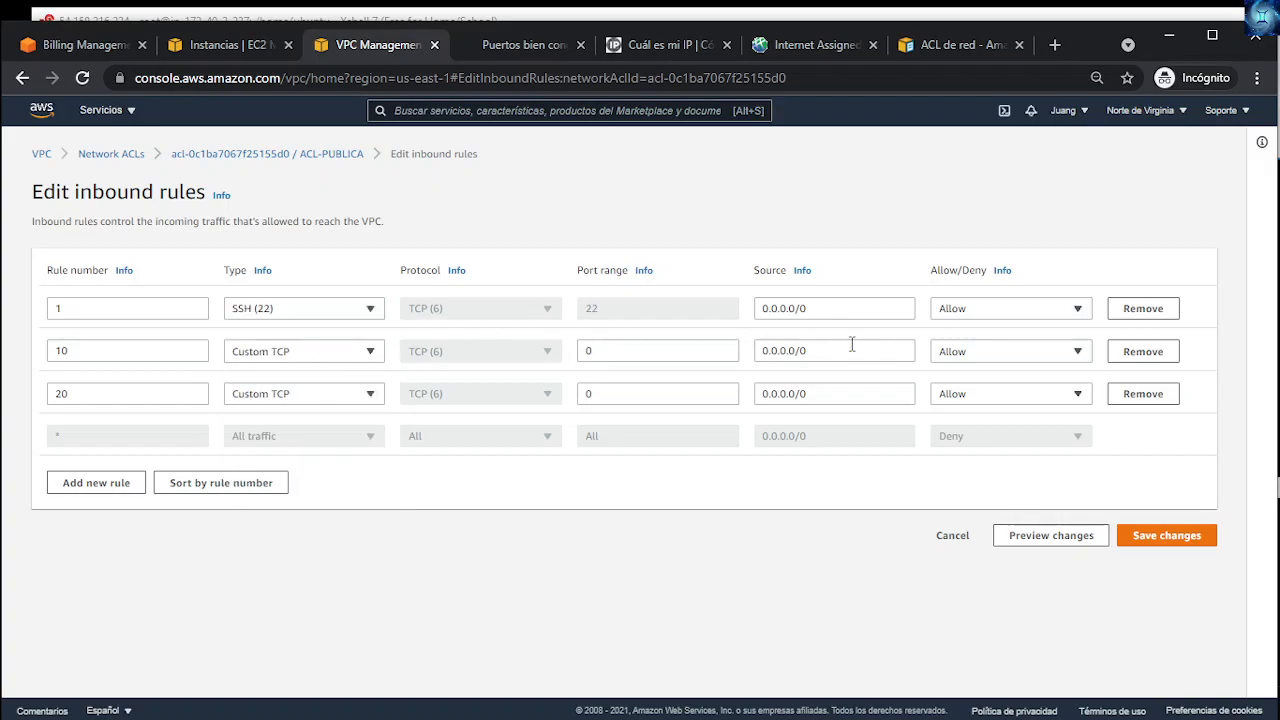
{"action": "left_click", "coordinate": [290, 358]}
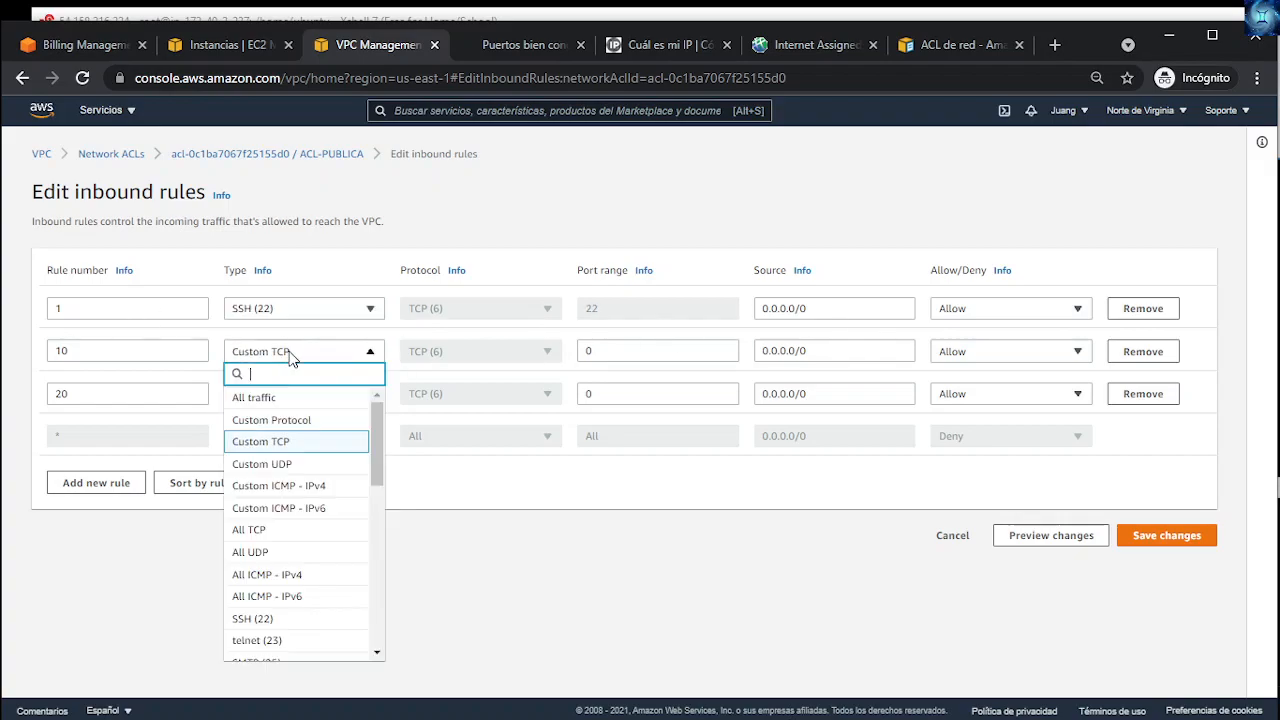
{"action": "type", "text": "icm"}
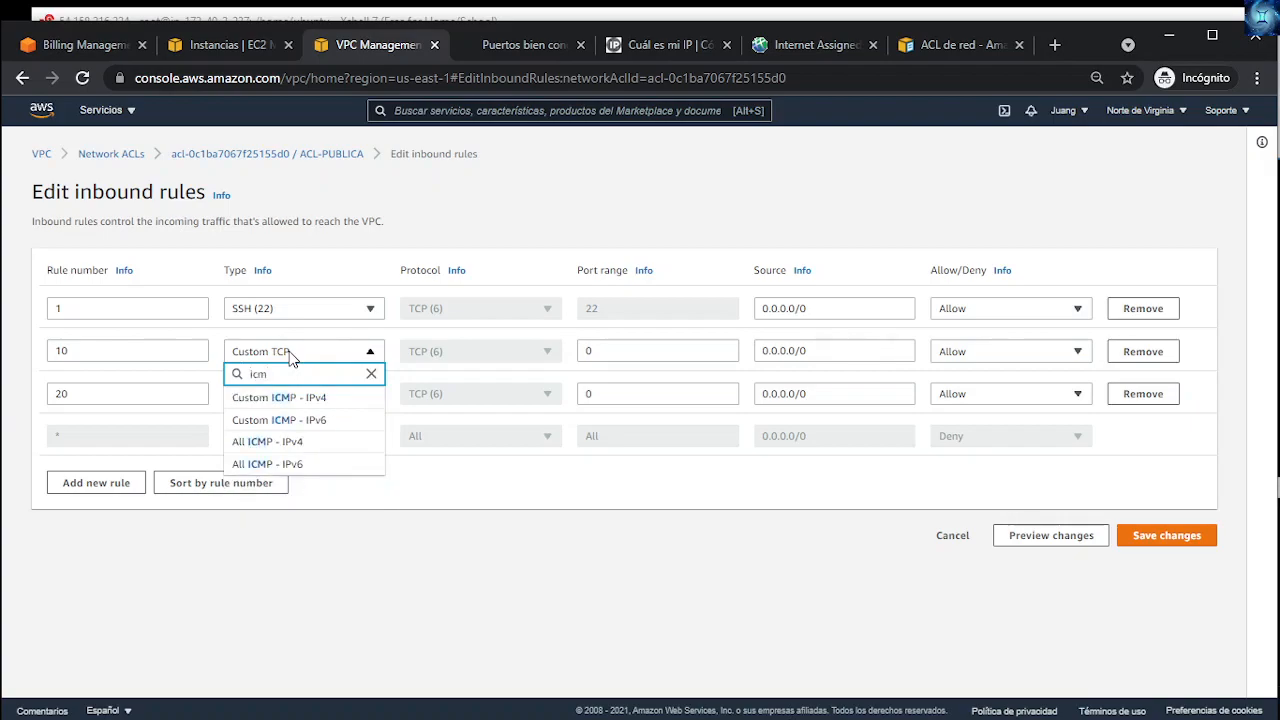
{"action": "left_click", "coordinate": [289, 441]}
Step: Add an inbound rule numbered 30 and remove rule 20 from the list
{"action": "left_click", "coordinate": [313, 402]}
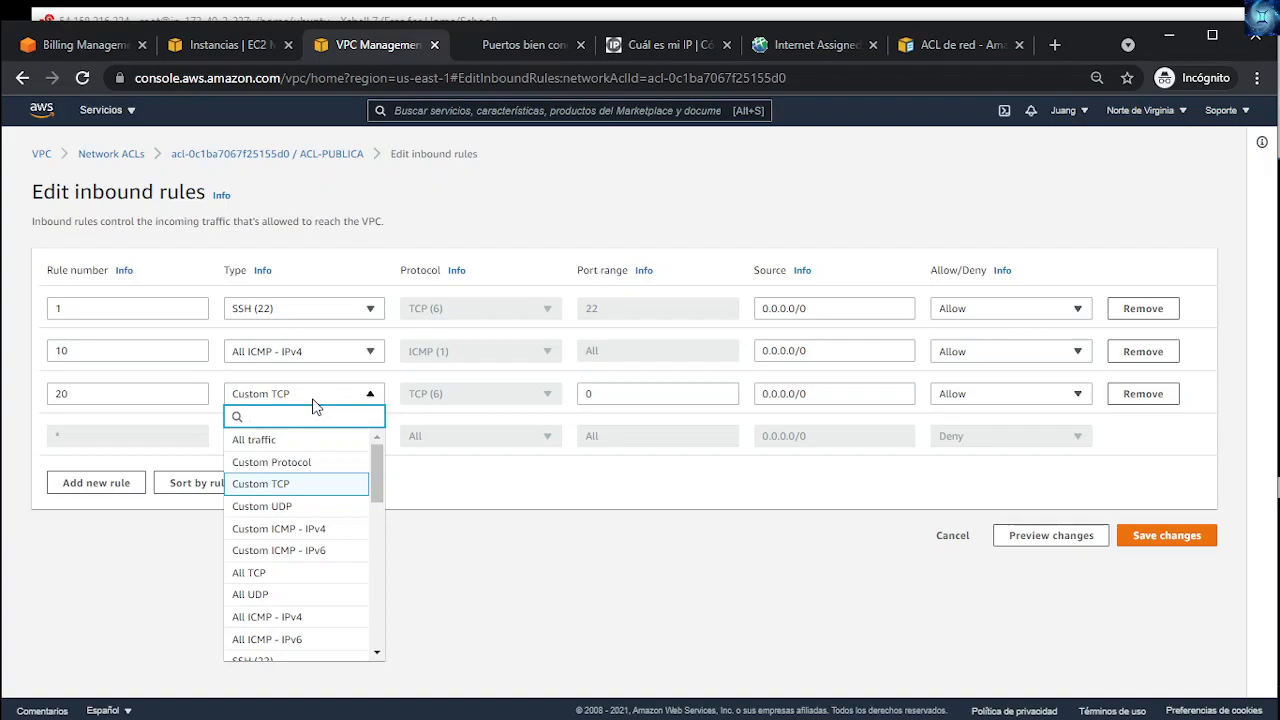
{"action": "left_click", "coordinate": [135, 425]}
{"action": "left_click", "coordinate": [98, 485]}
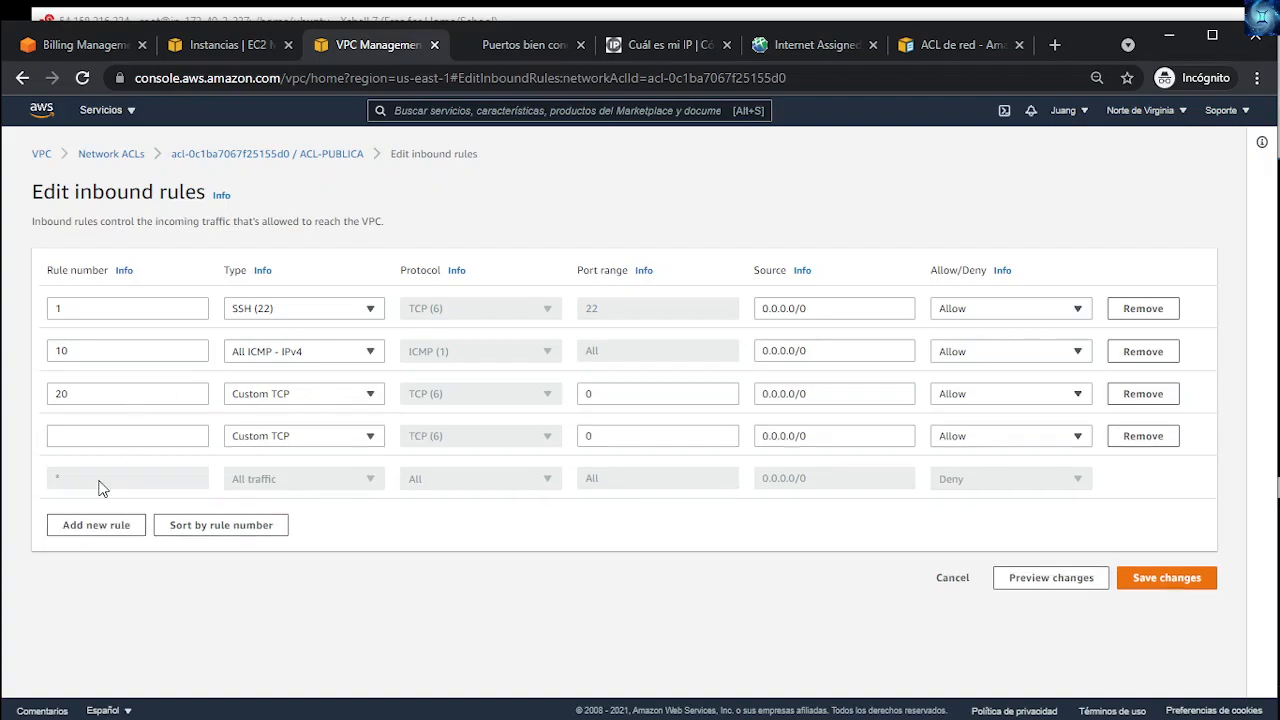
{"action": "left_click", "coordinate": [141, 440]}
{"action": "left_click", "coordinate": [667, 398]}
{"action": "left_click_drag", "start_coordinate": [630, 397], "coordinate": [476, 398]}
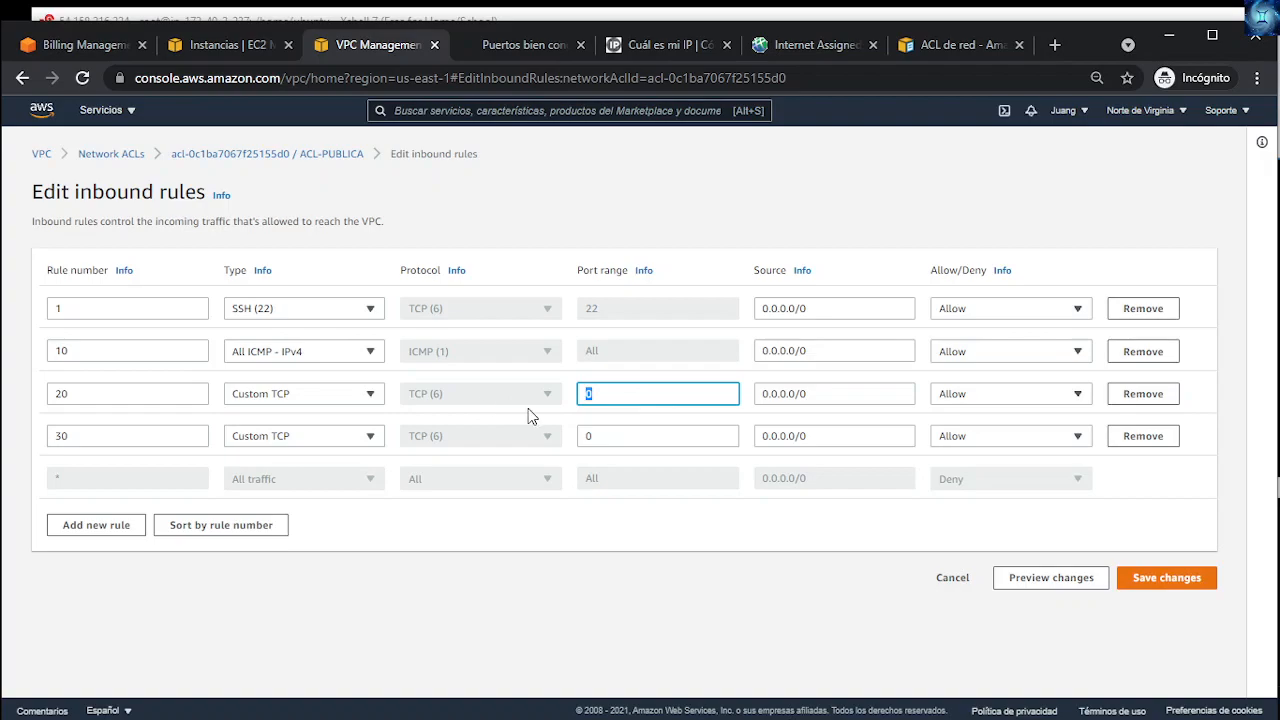
{"action": "left_click", "coordinate": [1133, 397]}
Step: Set inbound rule 30 to type All traffic with the action Deny
{"action": "left_click", "coordinate": [656, 404]}
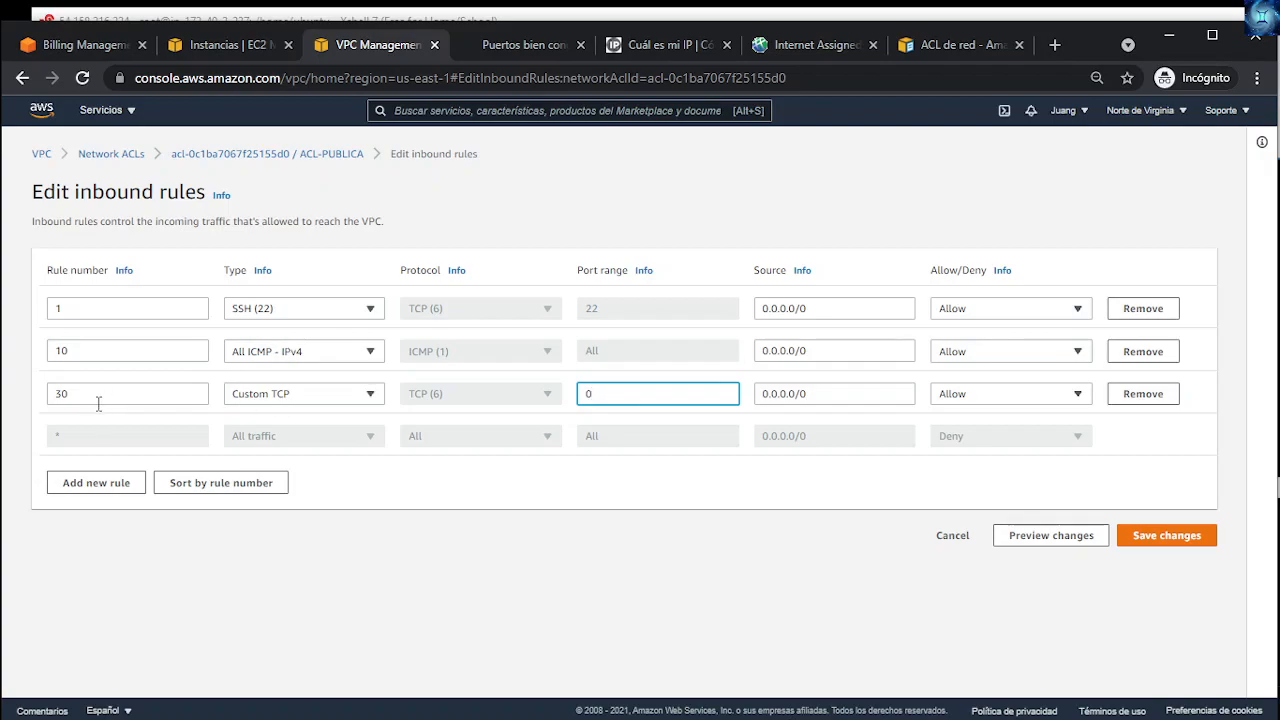
{"action": "left_click", "coordinate": [335, 398]}
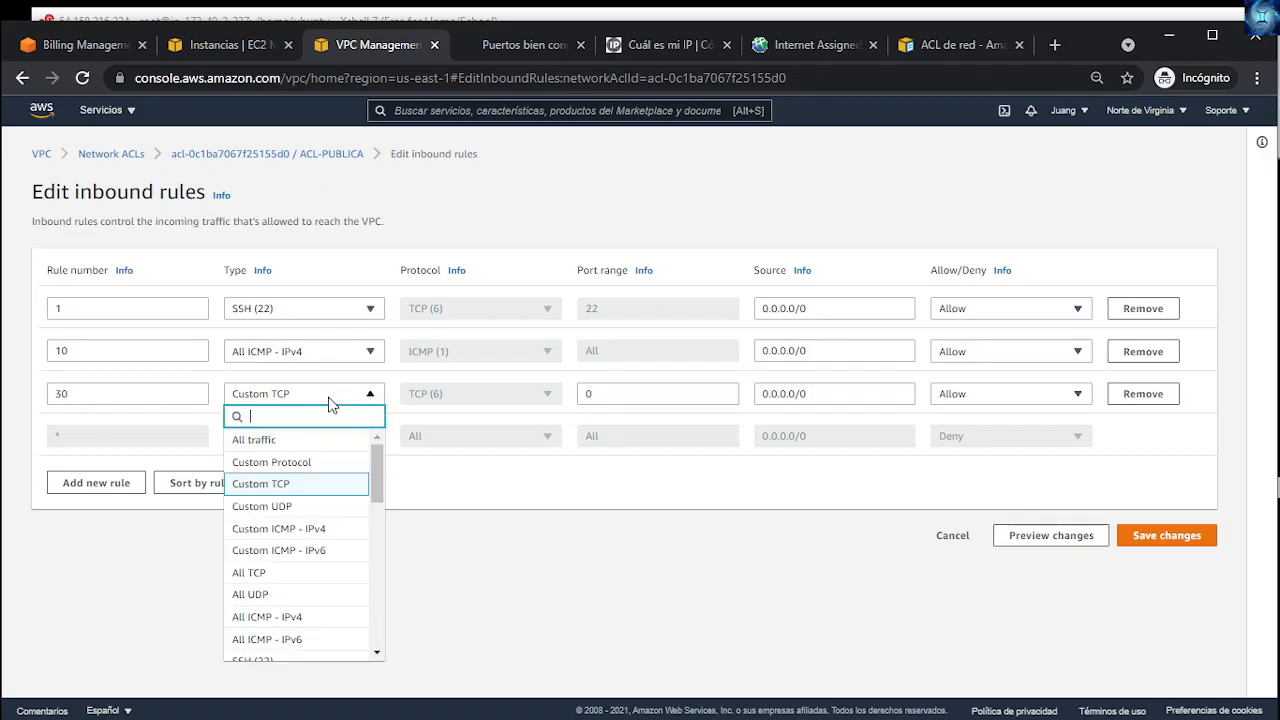
{"action": "left_click", "coordinate": [265, 442]}
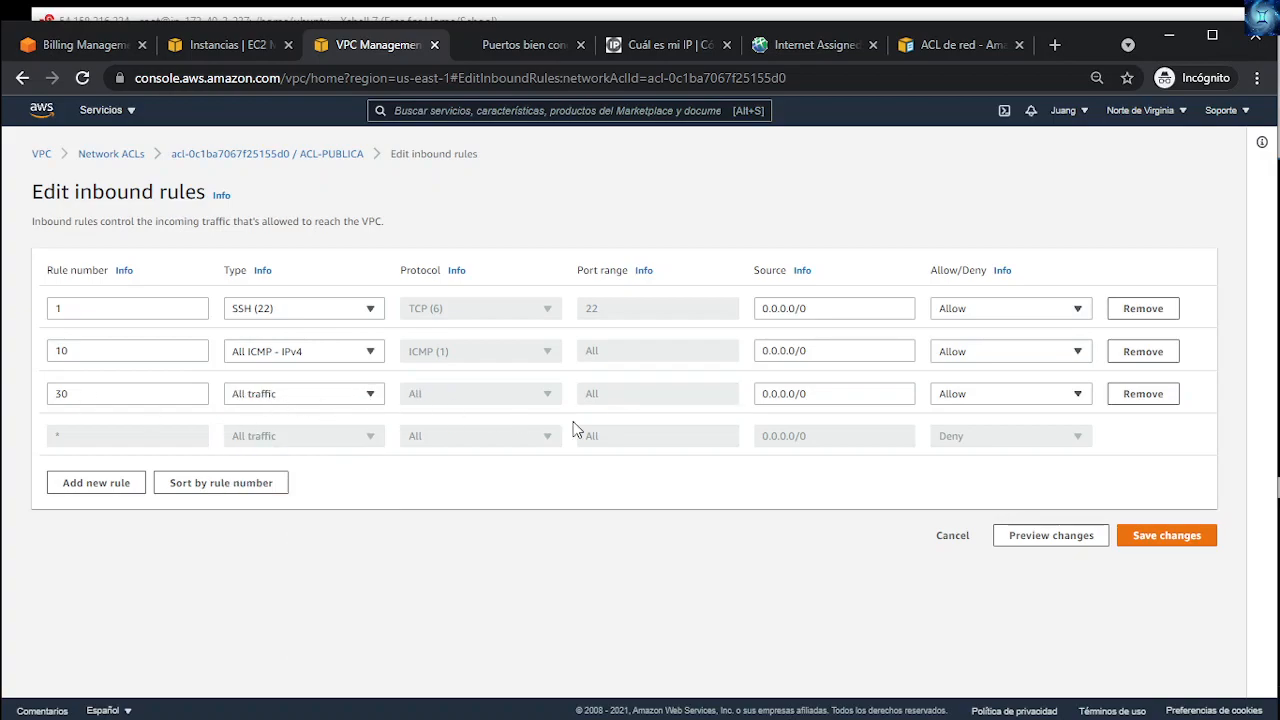
{"action": "left_click", "coordinate": [944, 400]}
{"action": "left_click", "coordinate": [951, 438]}
Step: Check the numbers, types and sources of the three edited inbound rules and save the changes to ACL-PUBLICA
{"action": "double_click", "coordinate": [52, 393]}
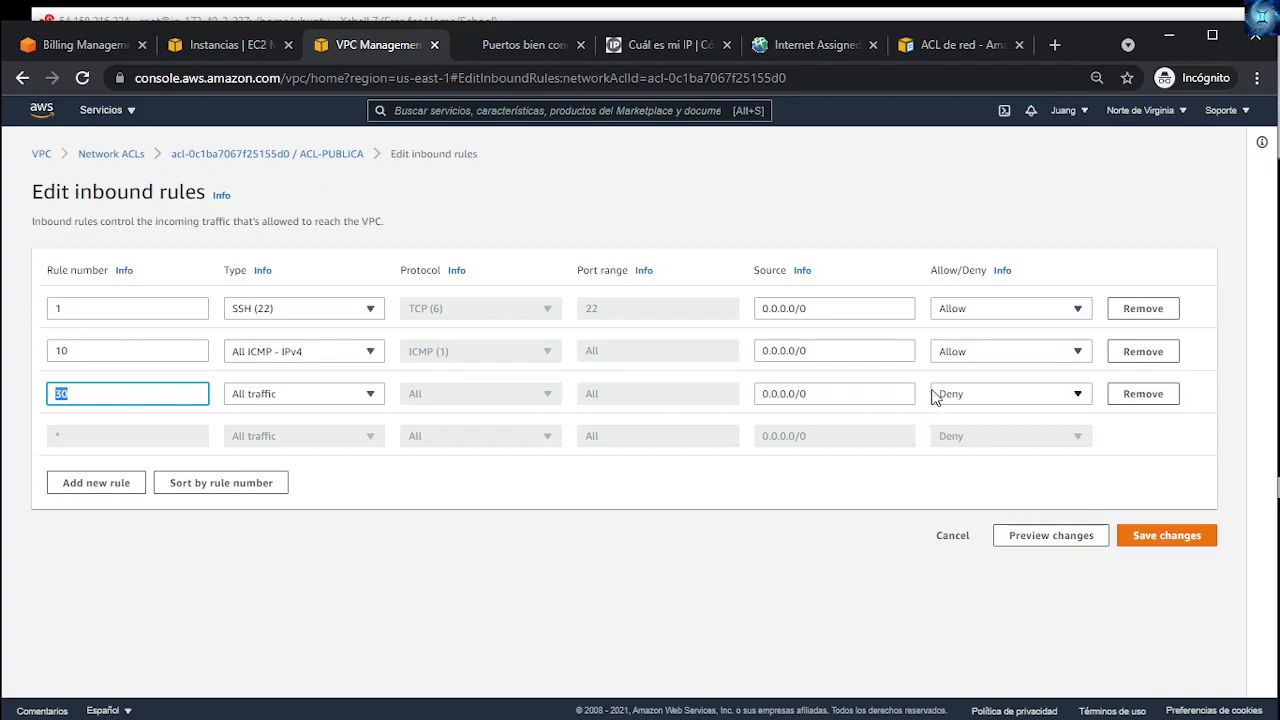
{"action": "triple_click", "coordinate": [844, 391]}
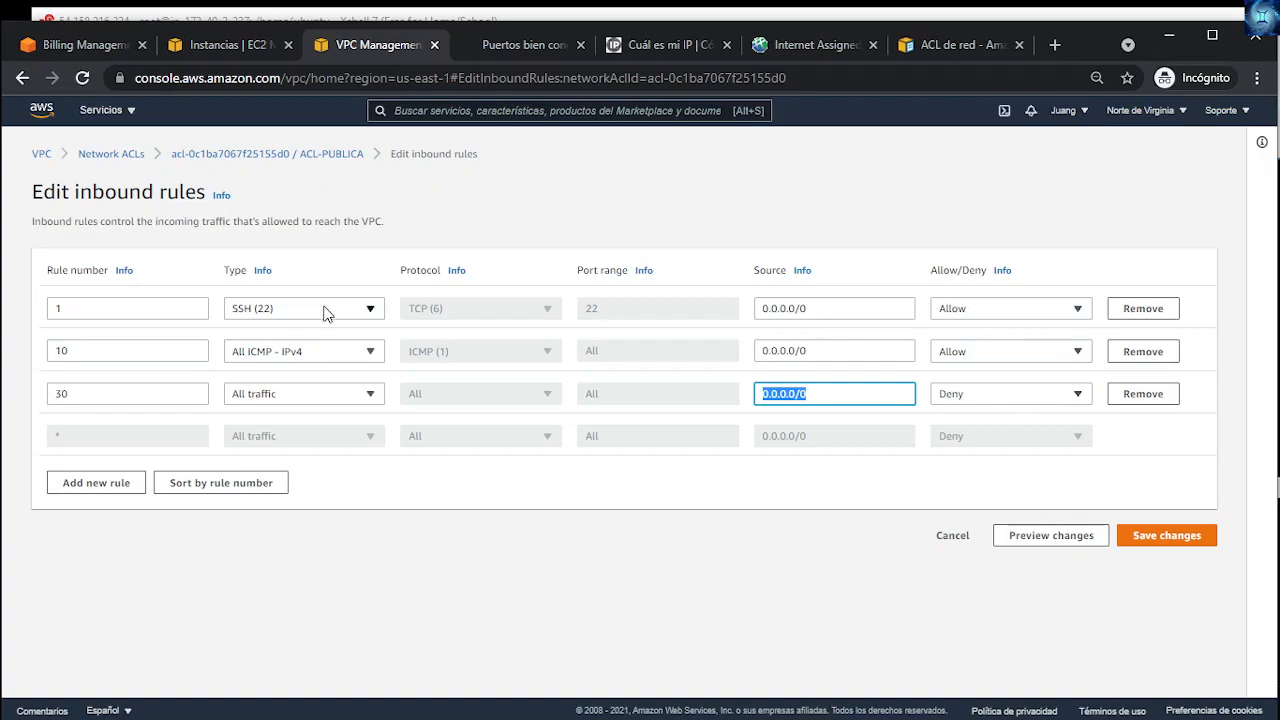
{"action": "left_click_drag", "start_coordinate": [41, 312], "coordinate": [963, 363]}
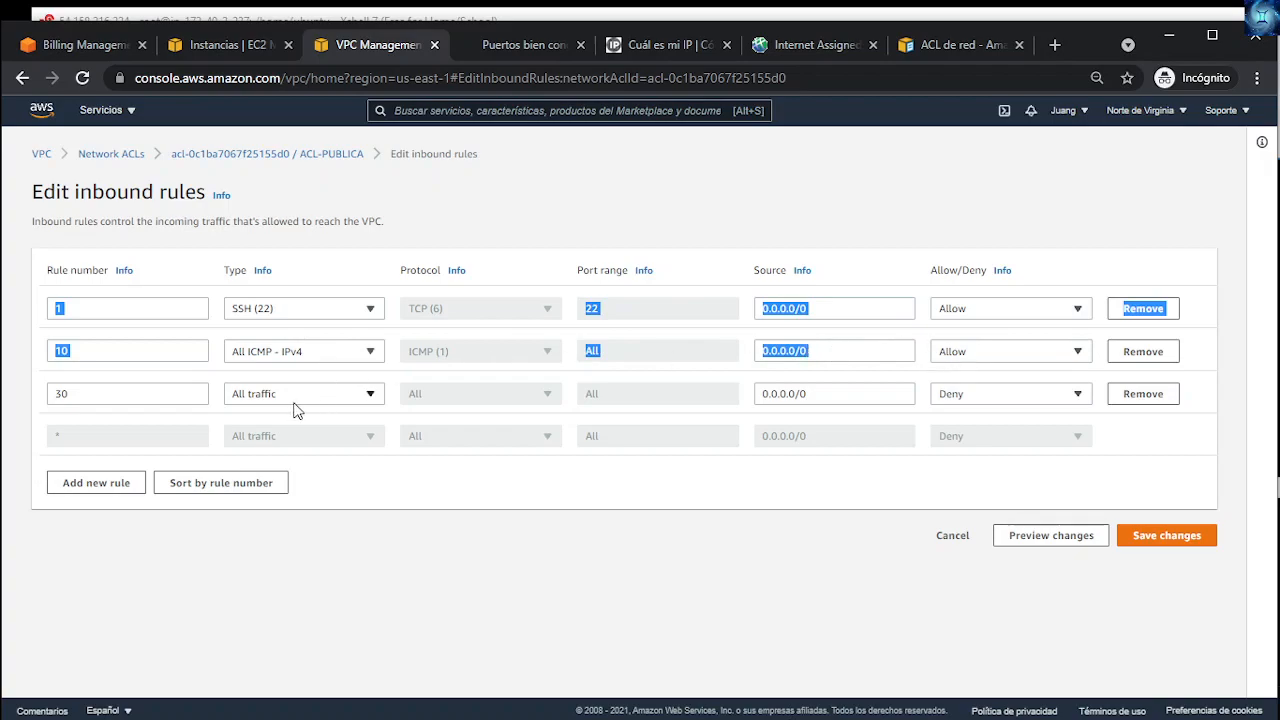
{"action": "left_click", "coordinate": [436, 474]}
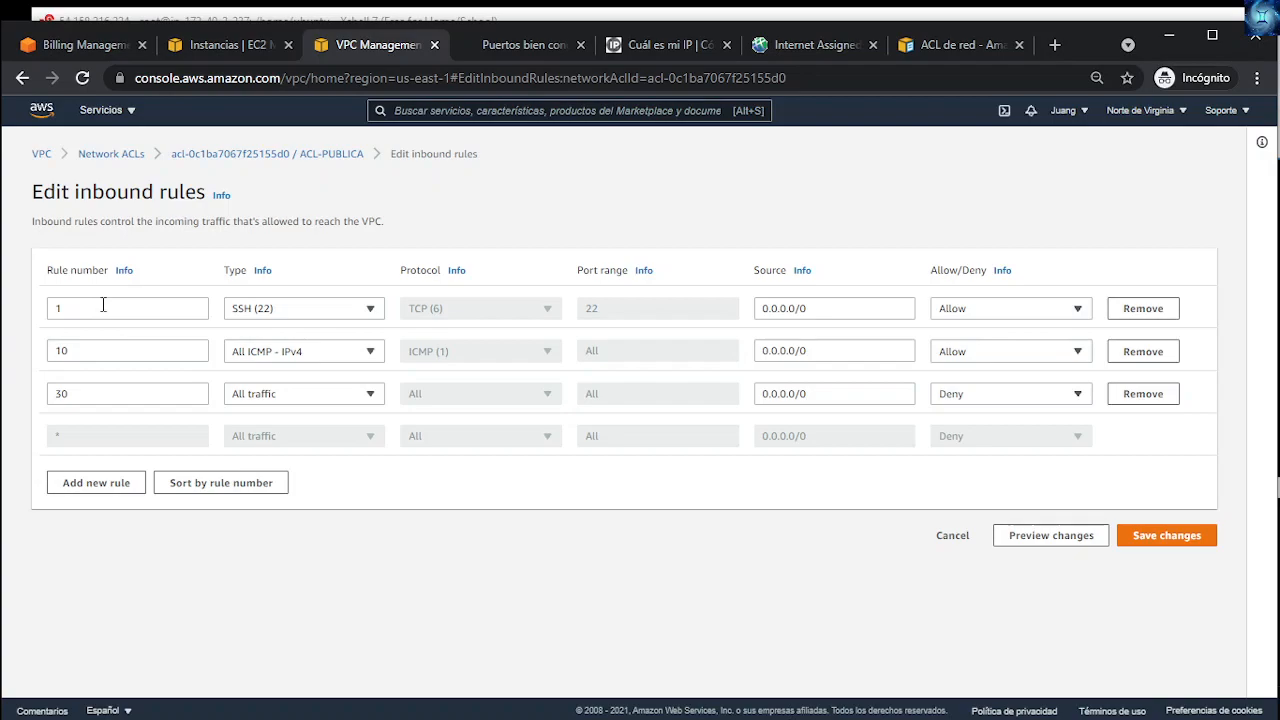
{"action": "left_click", "coordinate": [255, 313]}
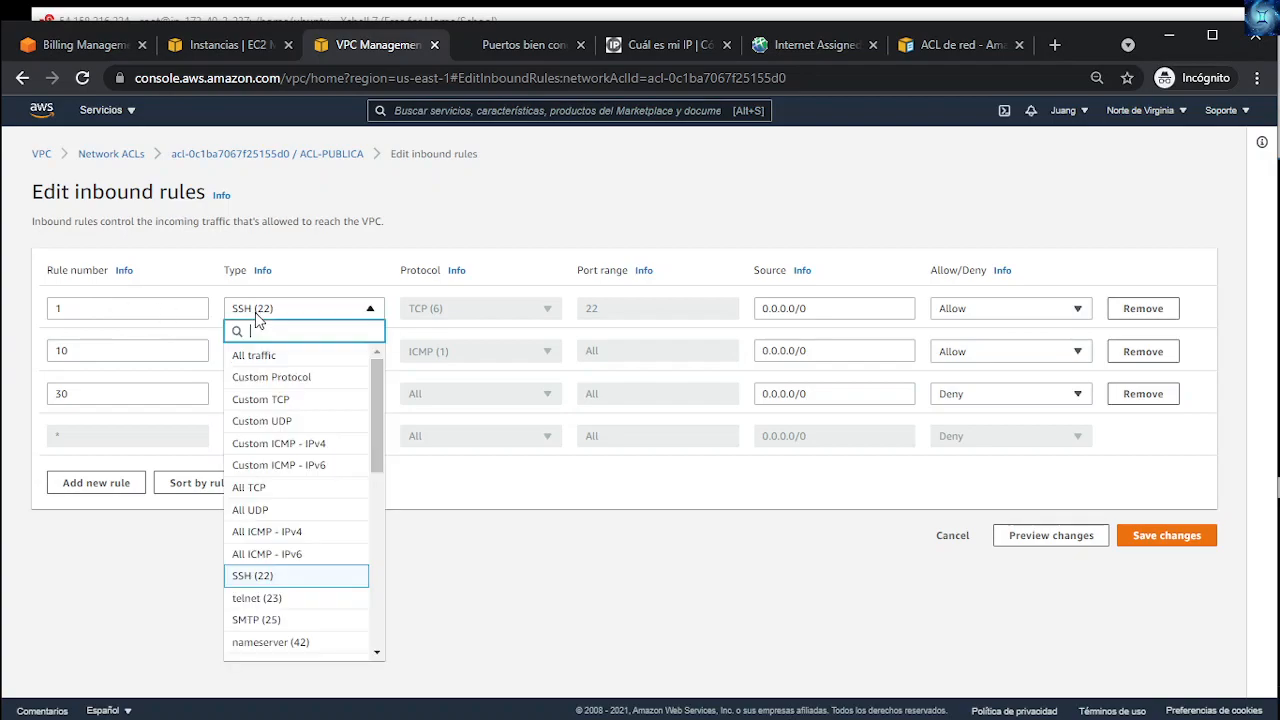
{"action": "left_click", "coordinate": [436, 254]}
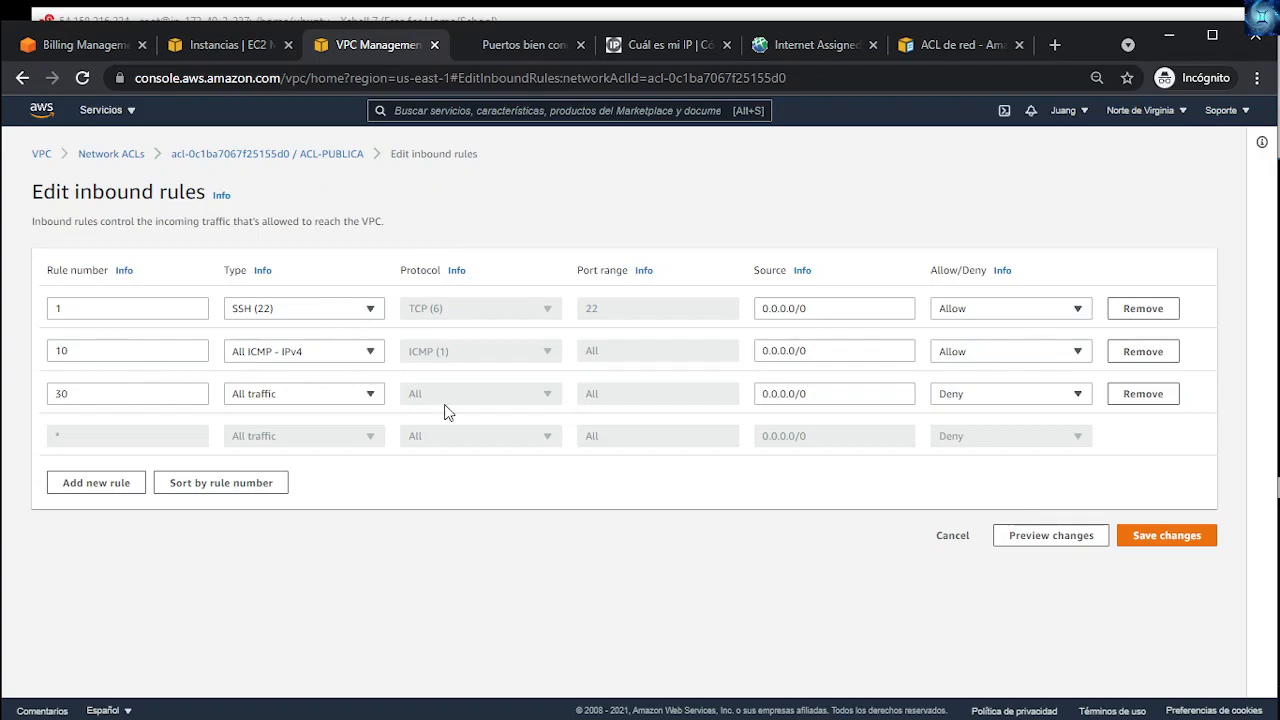
{"action": "left_click_drag", "start_coordinate": [89, 308], "coordinate": [12, 310]}
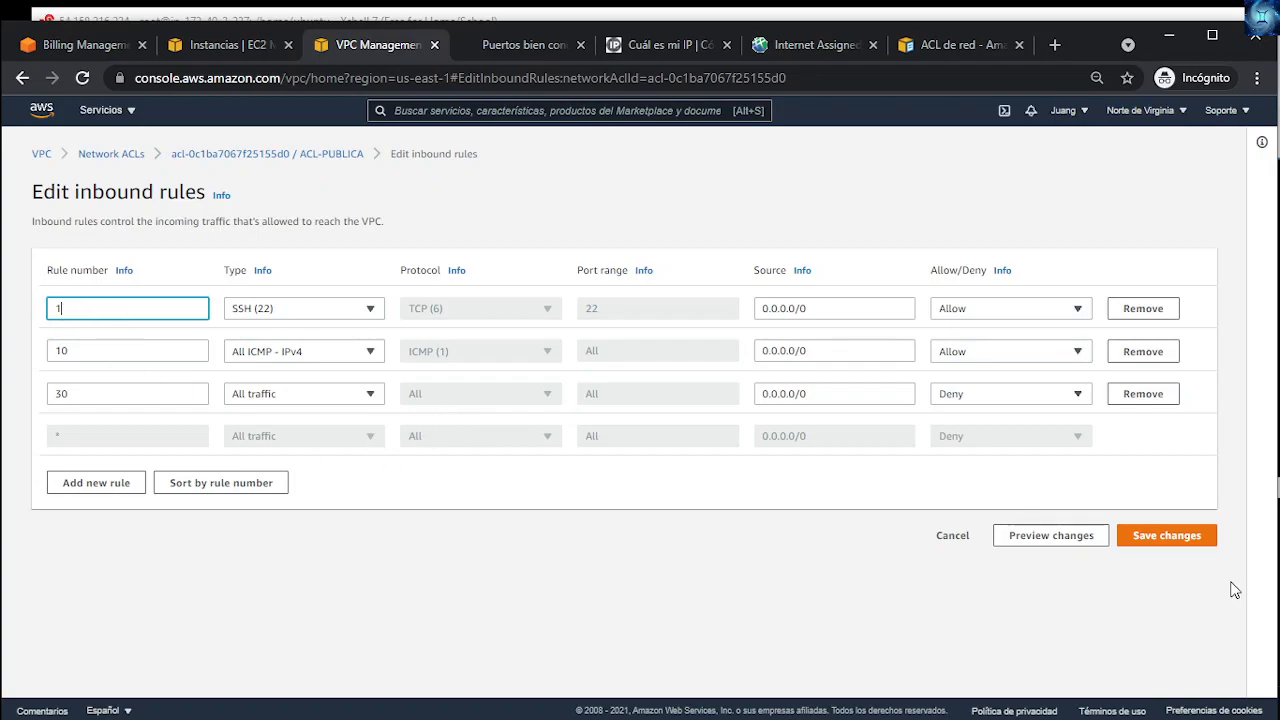
{"action": "left_click", "coordinate": [1145, 537]}
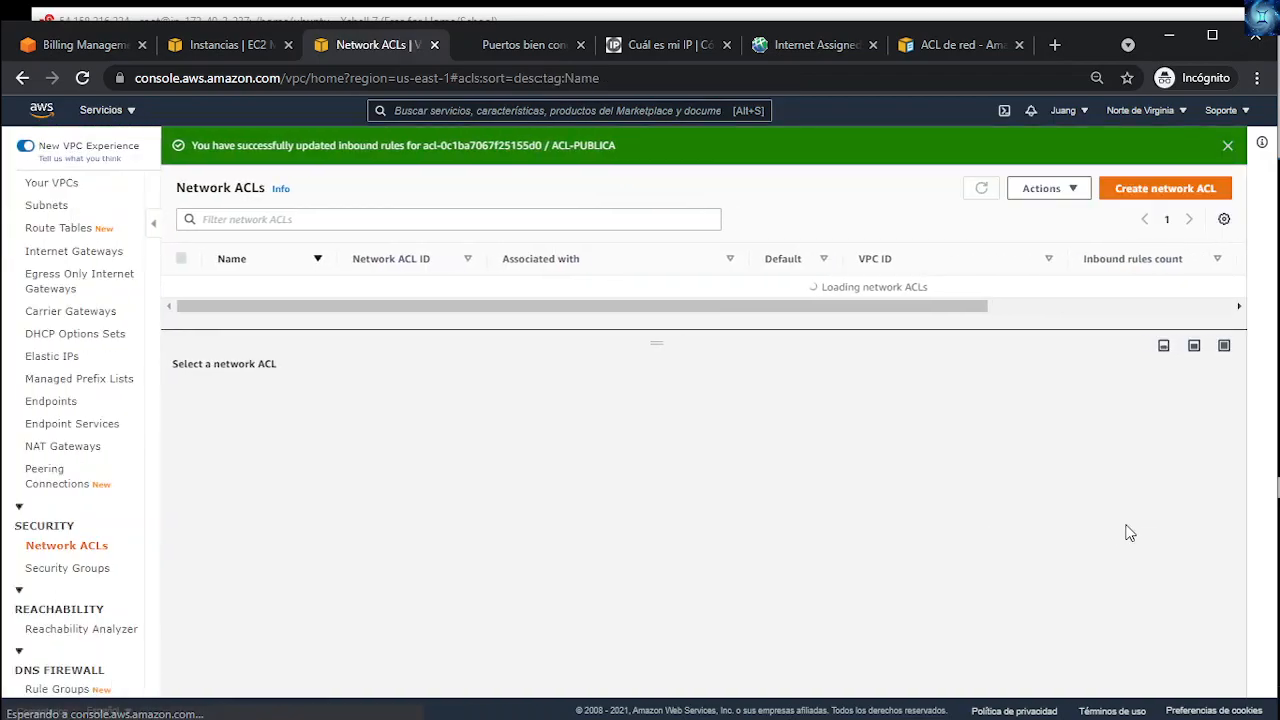
Step: Switch to the Xshell session, enlarge its window and enter three blank lines at the prompt to check the connection still responds
{"action": "key", "text": "alt+Tab"}
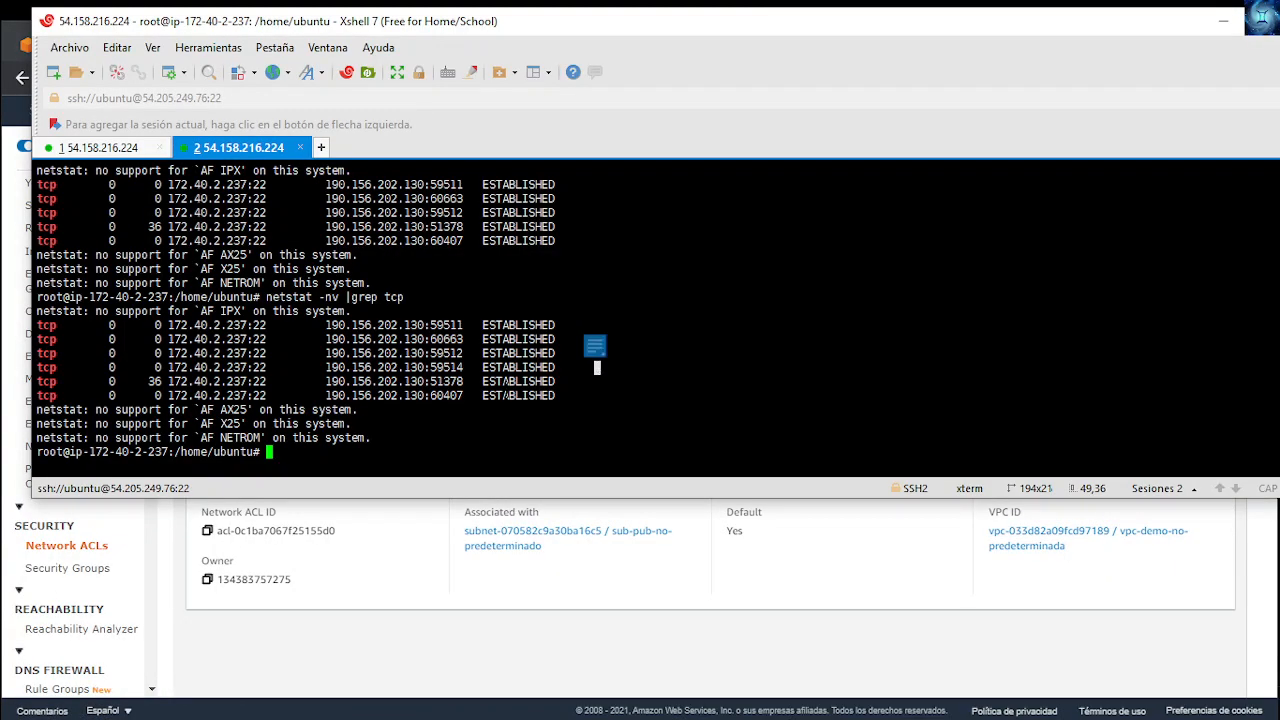
{"action": "left_click_drag", "start_coordinate": [624, 24], "coordinate": [599, 36]}
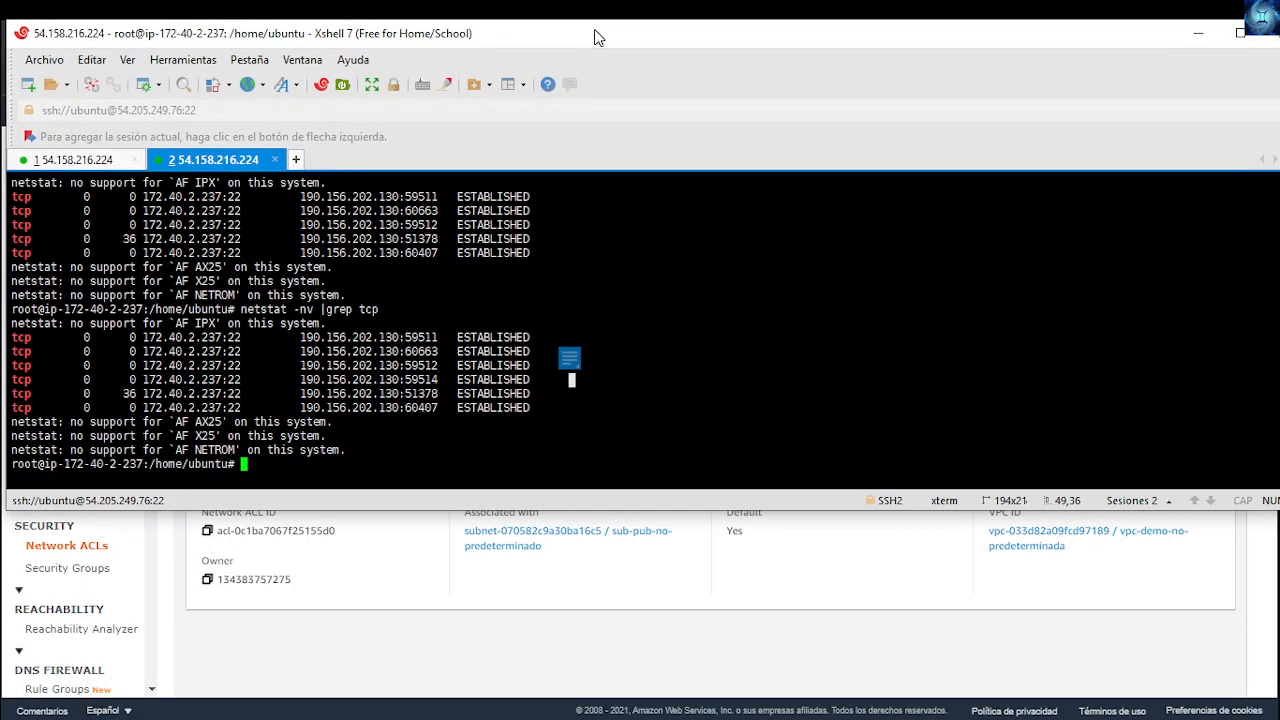
{"action": "left_click_drag", "start_coordinate": [615, 508], "coordinate": [615, 580]}
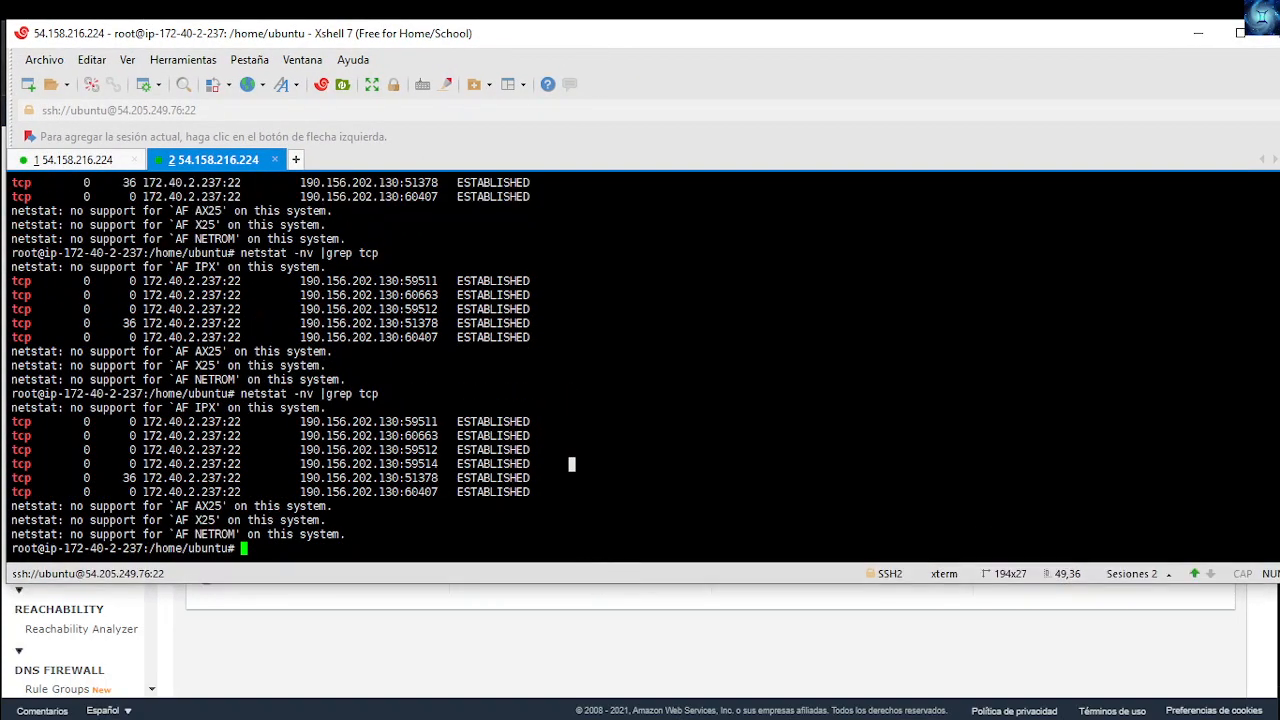
{"action": "key", "text": "Return"}
{"action": "key", "text": "Return"}
{"action": "key", "text": "Return"}
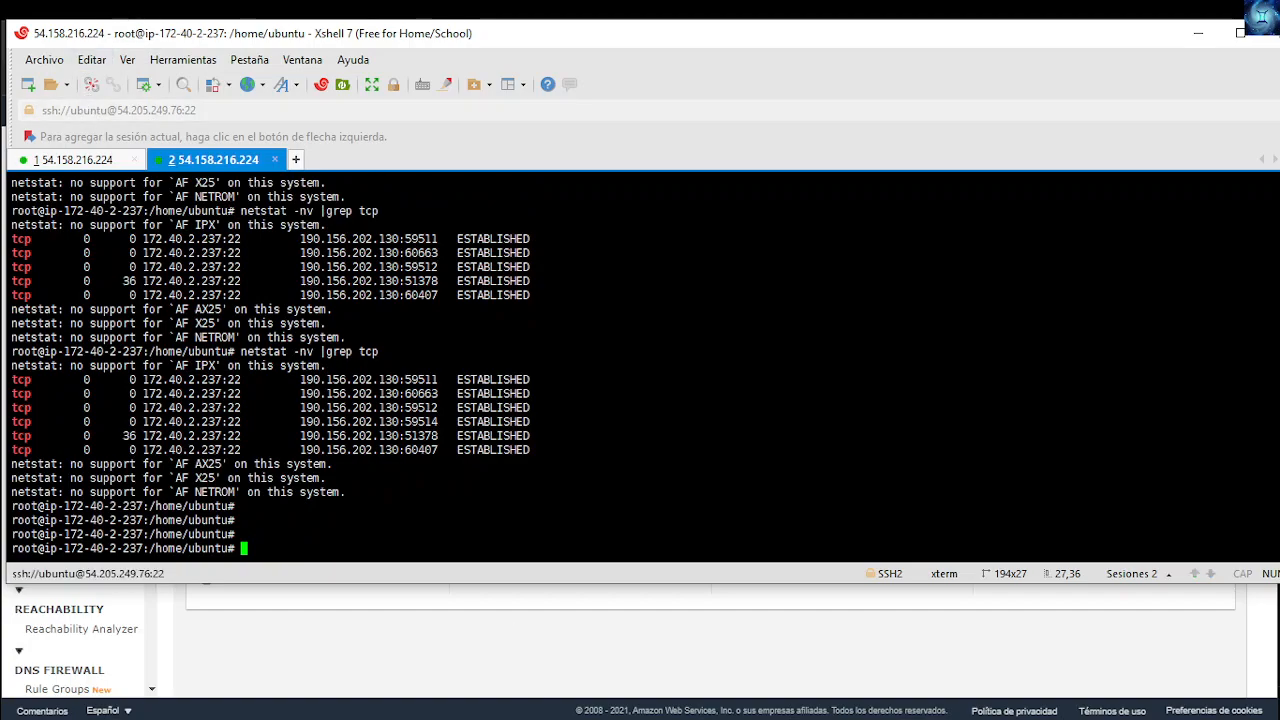
Step: Switch to the Command Prompt, test the SSH port with telnet 54.205.249.76 22 and end the connection
{"action": "left_click", "coordinate": [488, 719]}
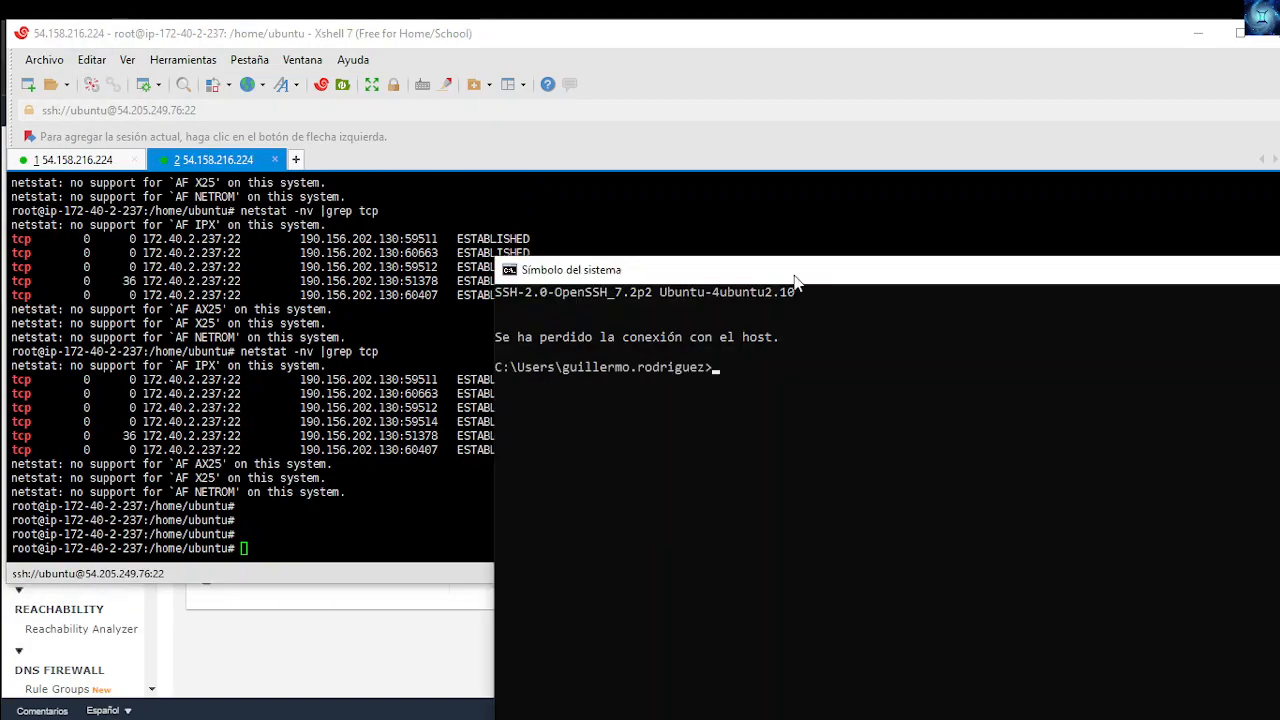
{"action": "left_click_drag", "start_coordinate": [803, 279], "coordinate": [818, 234]}
{"action": "key", "text": "Up"}
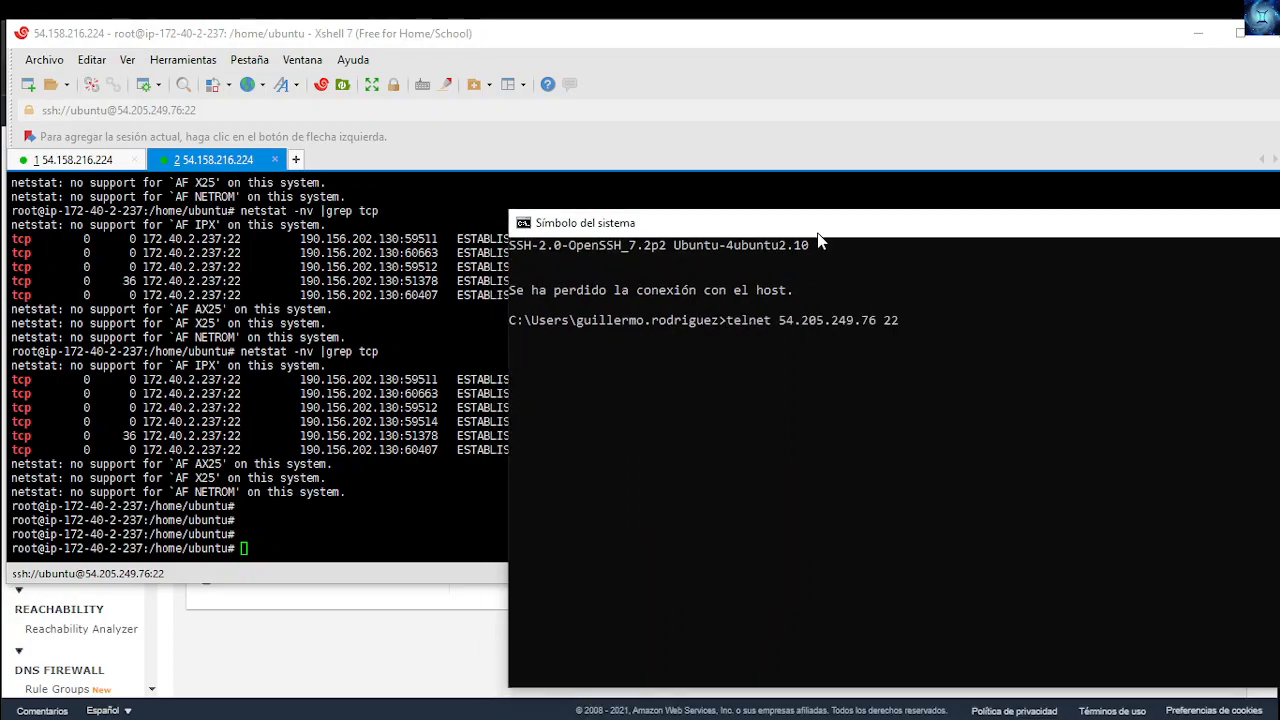
{"action": "key", "text": "Return"}
{"action": "key", "text": "ctrl+c"}
{"action": "key", "text": "ctrl+c"}
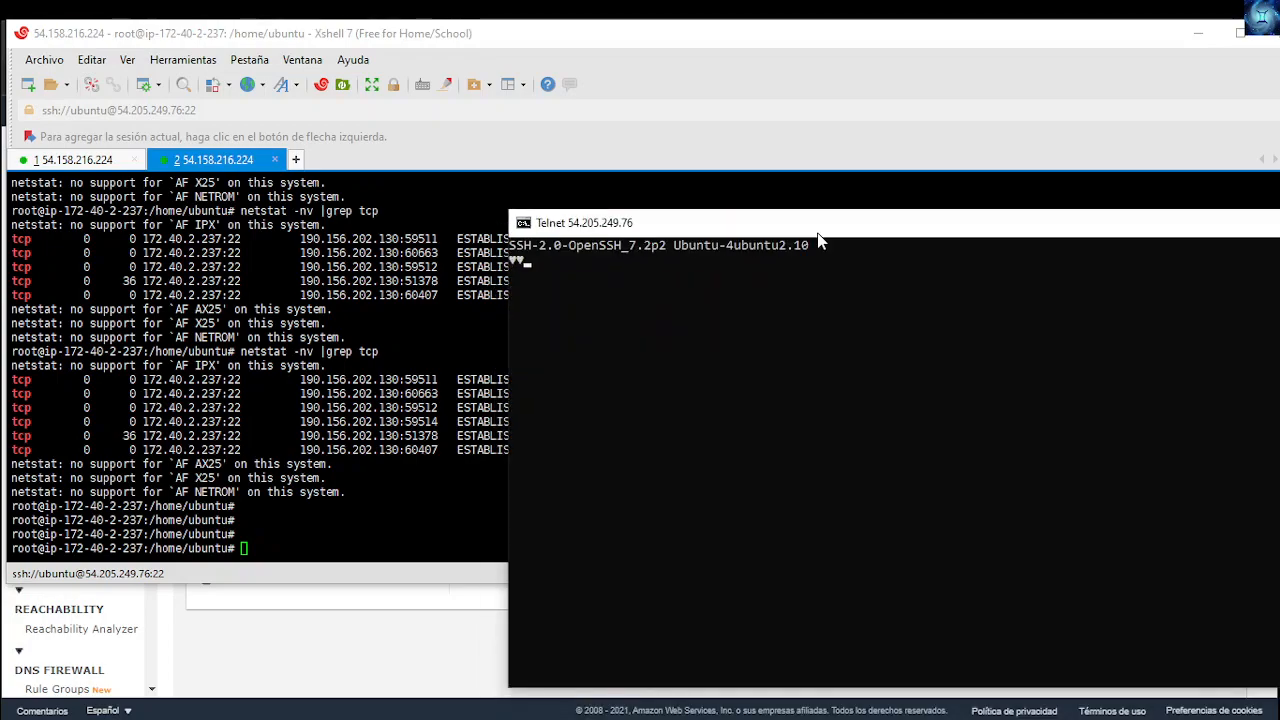
{"action": "key", "text": "Return"}
{"action": "key", "text": "Return"}
Step: Ping 54.205.249.76 by reusing the previous telnet command, and stop the ping after a few replies
{"action": "key", "text": "Up"}
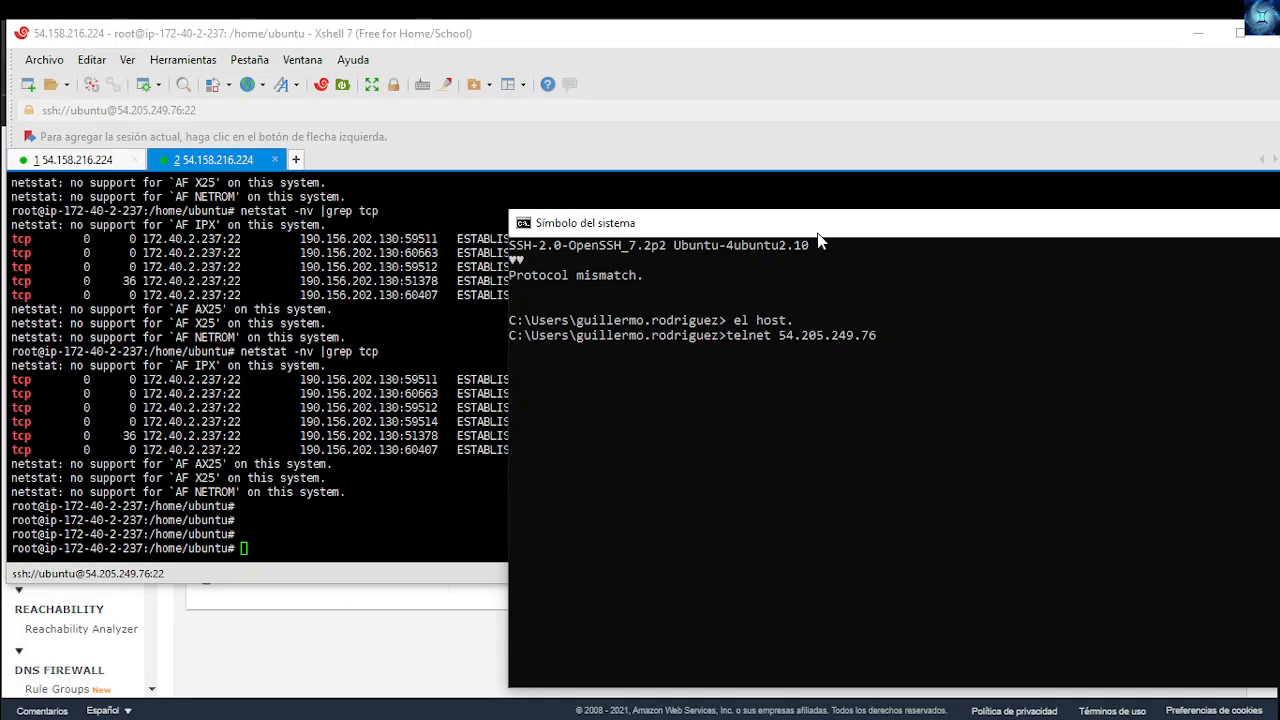
{"action": "key", "text": "BackSpace"}
{"action": "key", "text": "BackSpace"}
{"action": "key", "text": "BackSpace"}
{"action": "key", "text": "BackSpace"}
{"action": "key", "text": "BackSpace"}
{"action": "key", "text": "BackSpace"}
{"action": "key", "text": "BackSpace"}
{"action": "type", "text": "ping"}
{"action": "key", "text": "Return"}
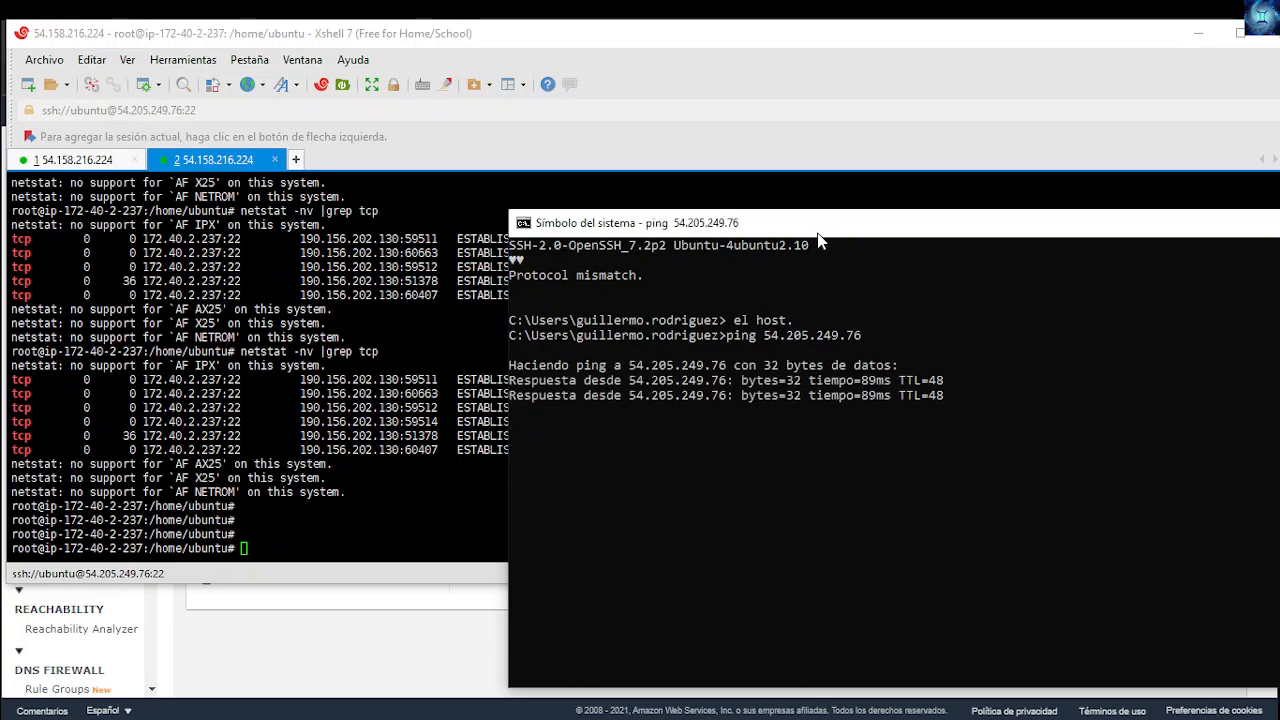
{"action": "key", "text": "ctrl+c"}
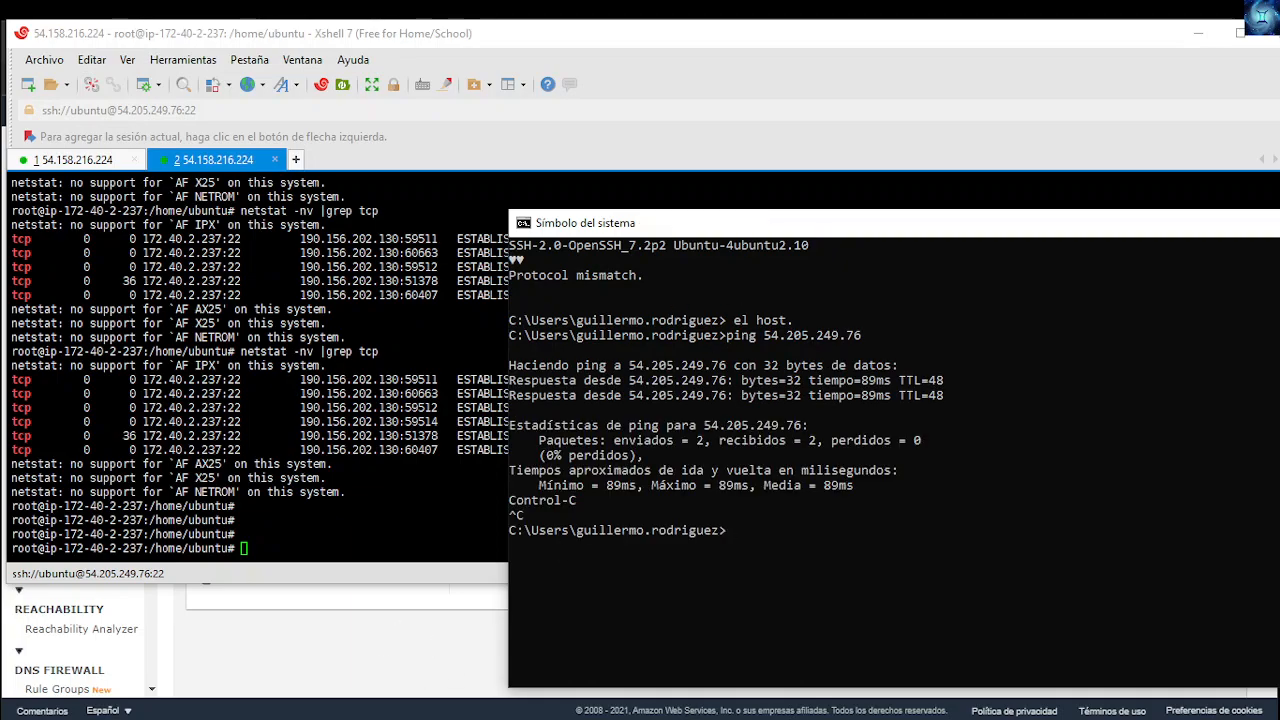
Step: Switch to the AWS console, edit ACL-PUBLICA's inbound rules and set rule 1 to All traffic with the action Deny
{"action": "key", "text": "alt+Tab"}
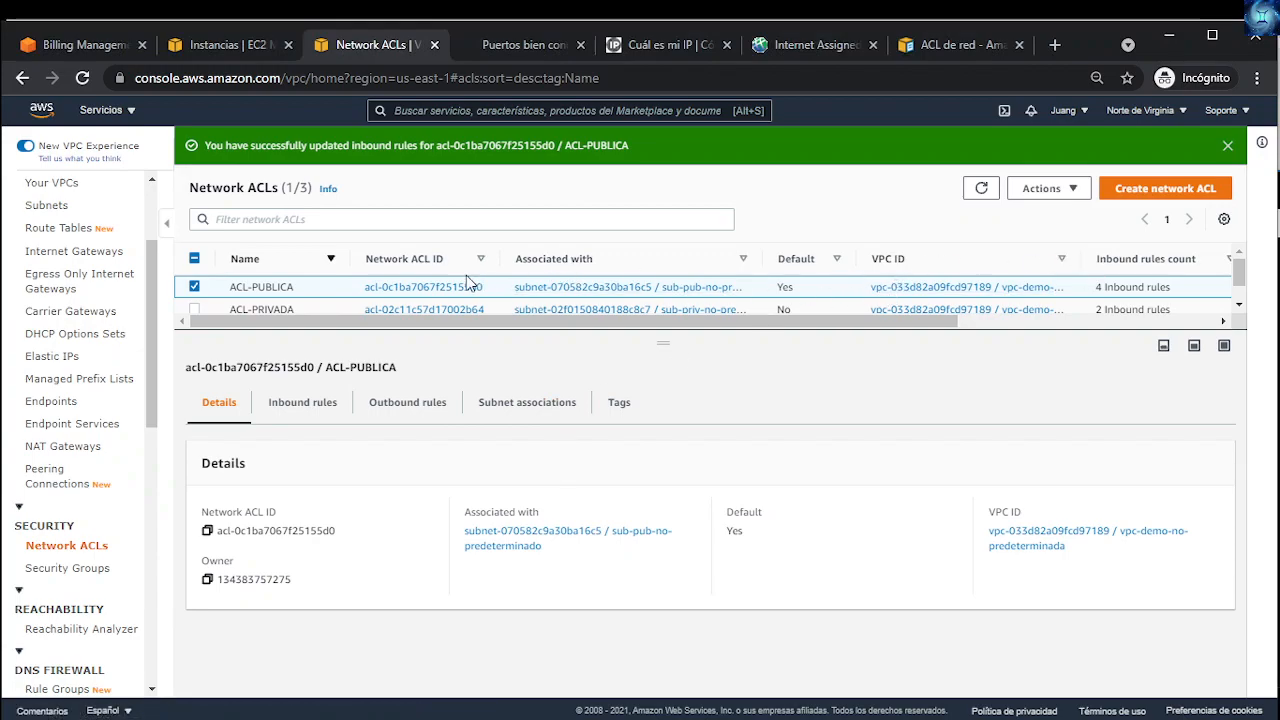
{"action": "left_click", "coordinate": [313, 403]}
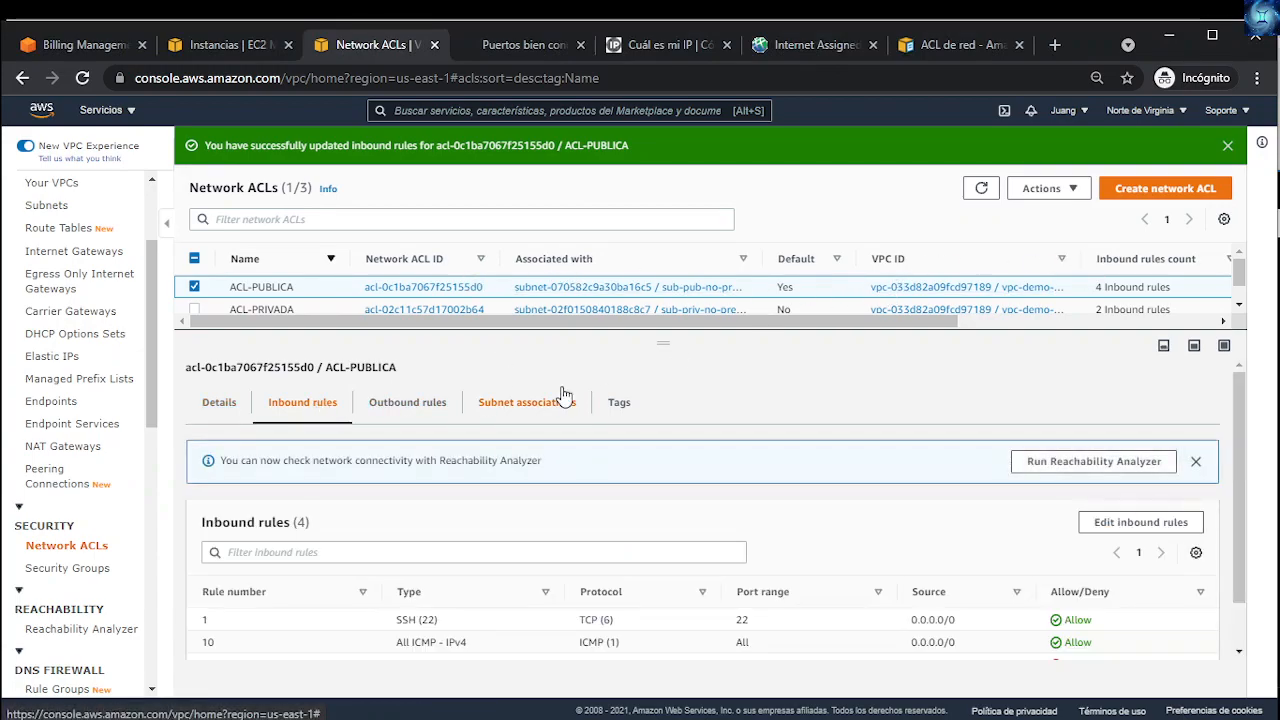
{"action": "left_click", "coordinate": [1090, 524]}
{"action": "left_click", "coordinate": [106, 313]}
{"action": "left_click", "coordinate": [276, 310]}
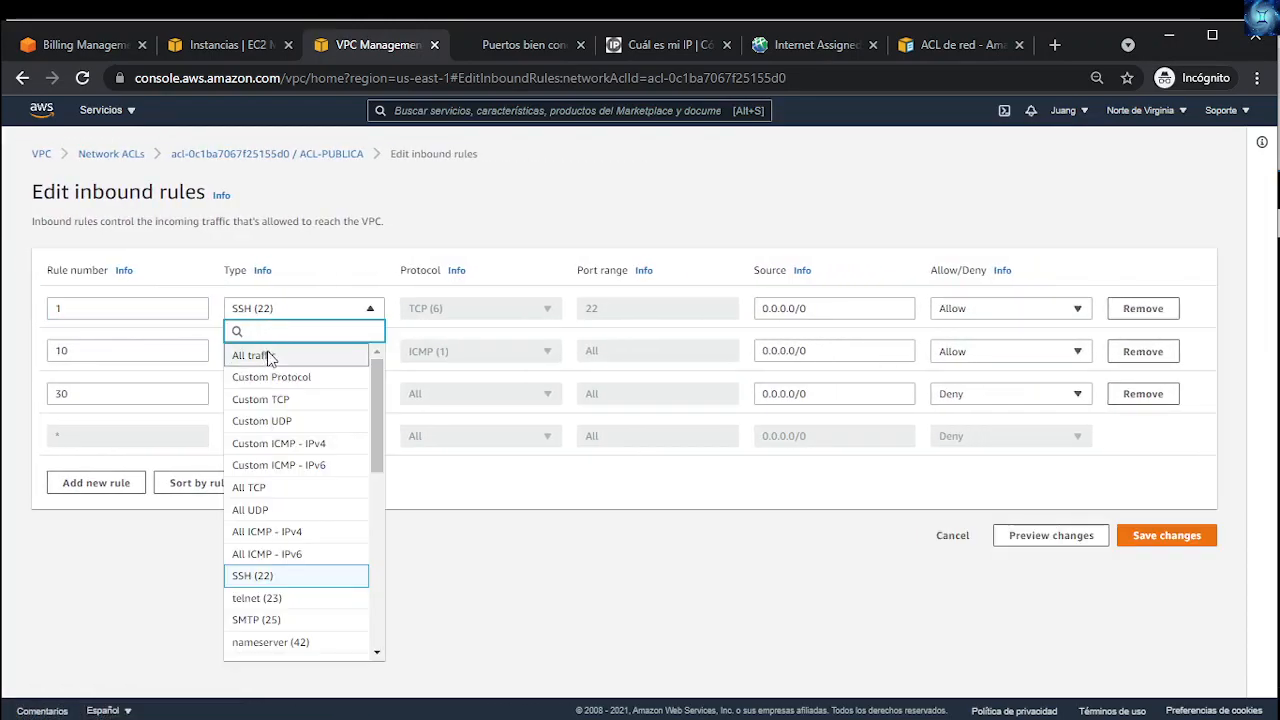
{"action": "left_click", "coordinate": [268, 357]}
{"action": "left_click", "coordinate": [968, 310]}
{"action": "left_click", "coordinate": [952, 356]}
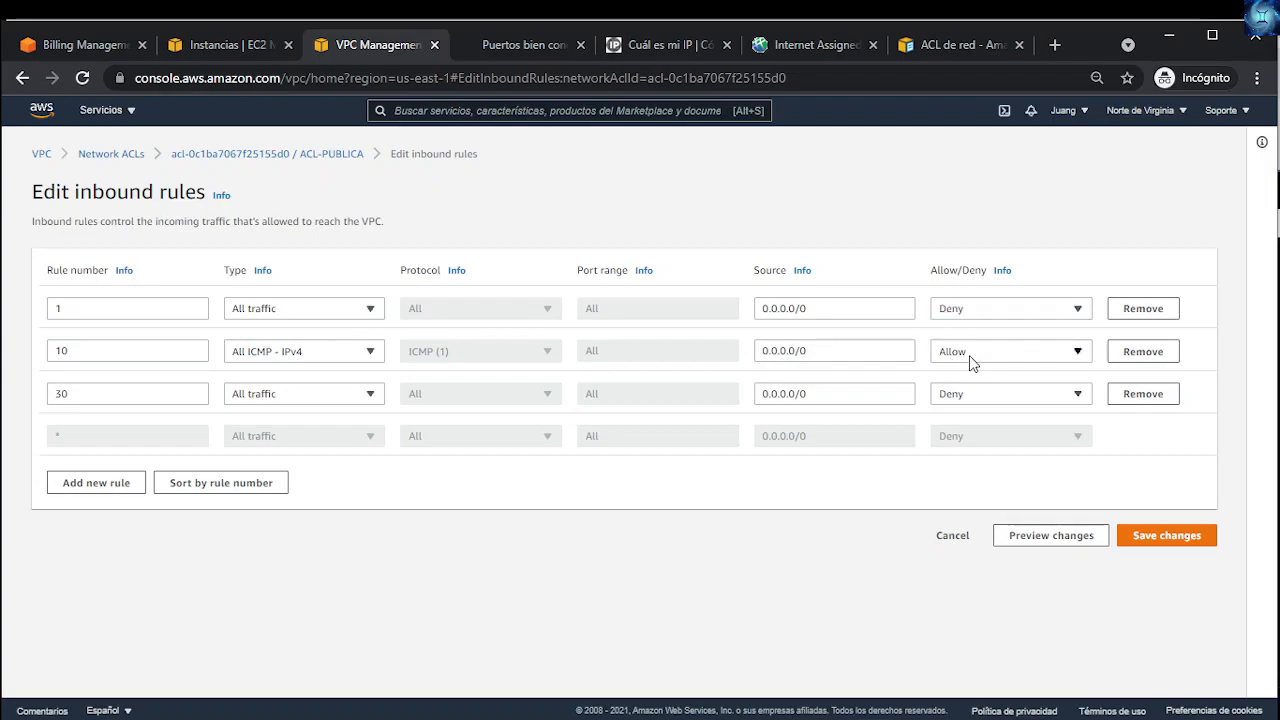
Step: Set inbound rule 30 to type SSH (22) with the action Allow
{"action": "left_click", "coordinate": [290, 351]}
{"action": "left_click", "coordinate": [292, 352]}
{"action": "left_click", "coordinate": [251, 392]}
{"action": "type", "text": "ss"}
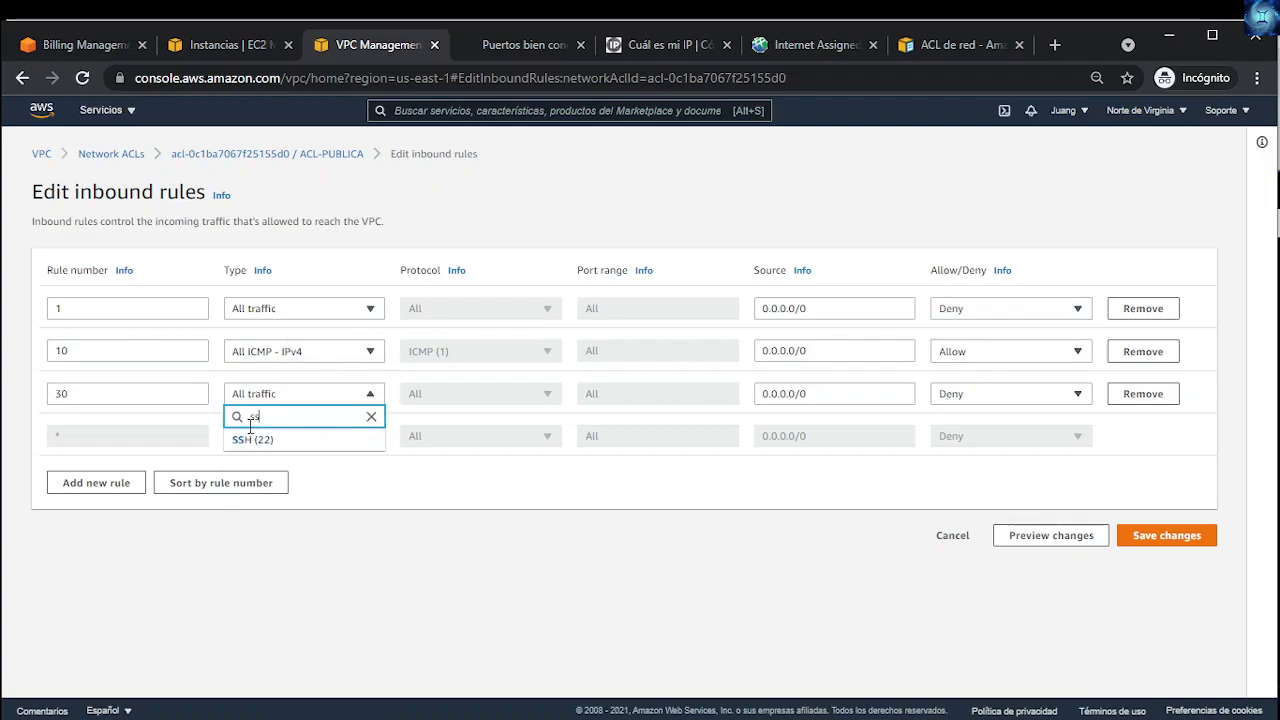
{"action": "left_click", "coordinate": [262, 440]}
{"action": "left_click", "coordinate": [995, 398]}
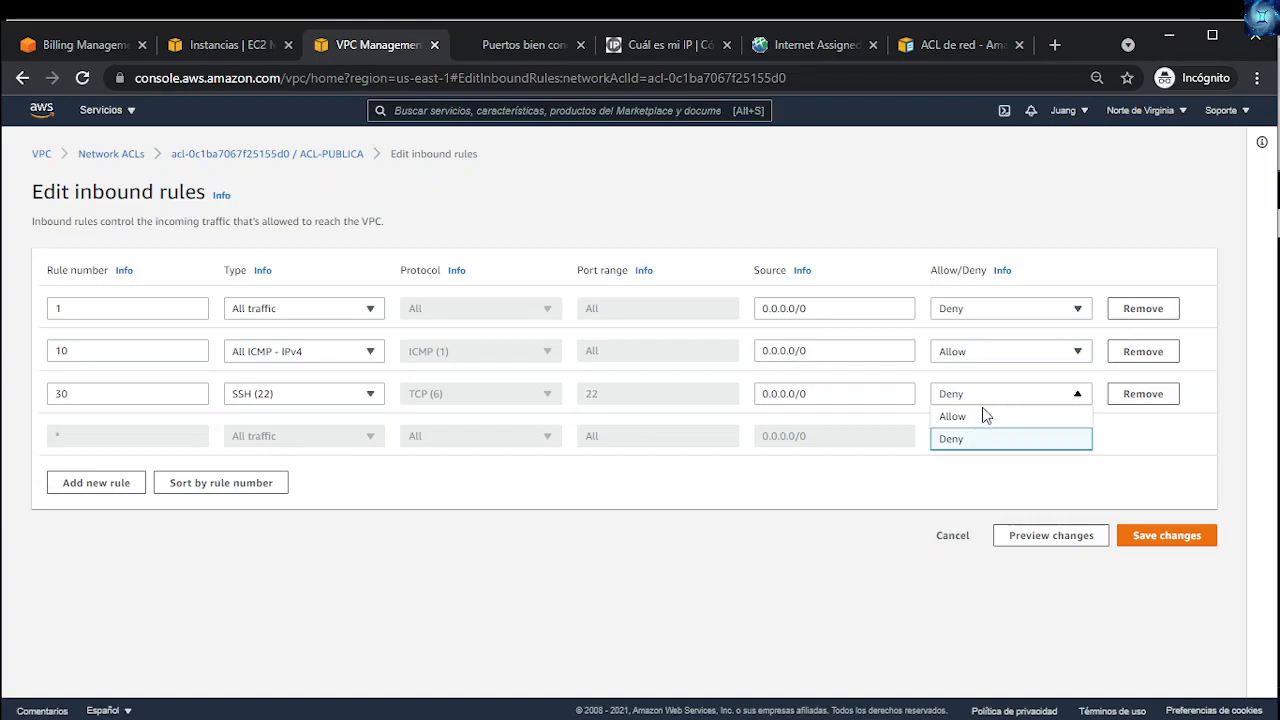
{"action": "left_click", "coordinate": [962, 416]}
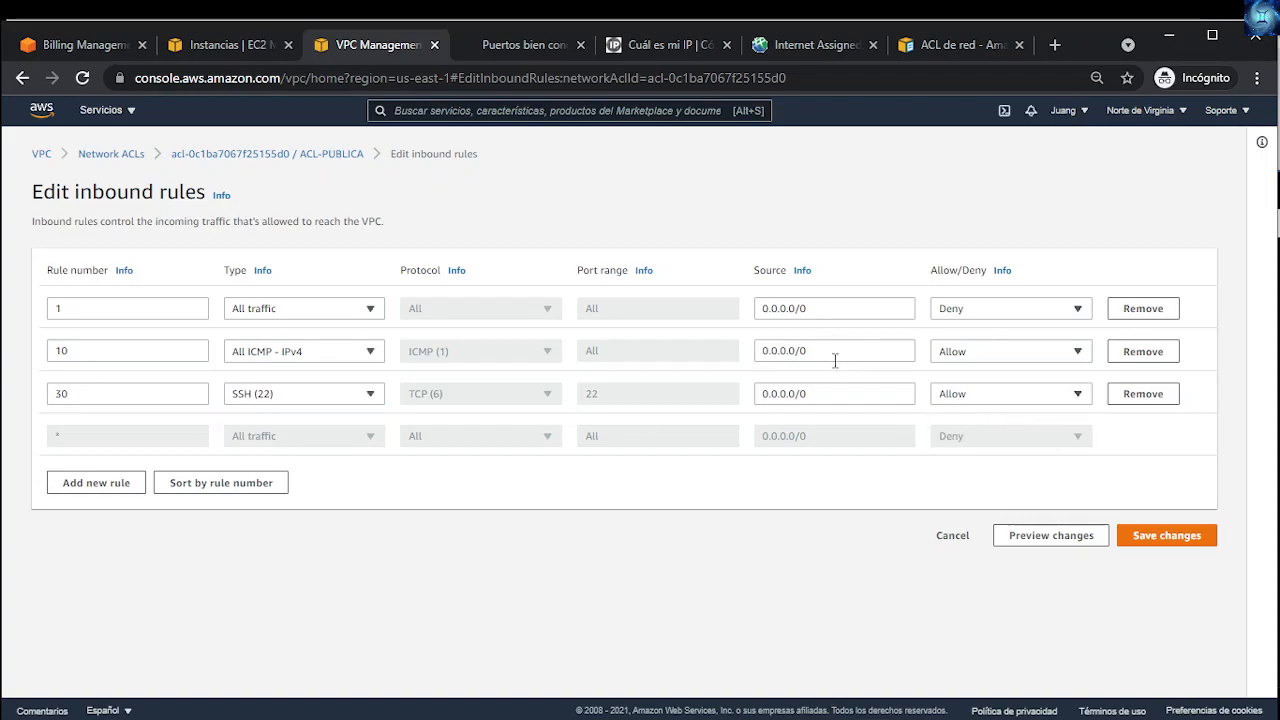
Step: Review the order and actions of the inbound rules and save the changes to ACL-PUBLICA
{"action": "double_click", "coordinate": [53, 309]}
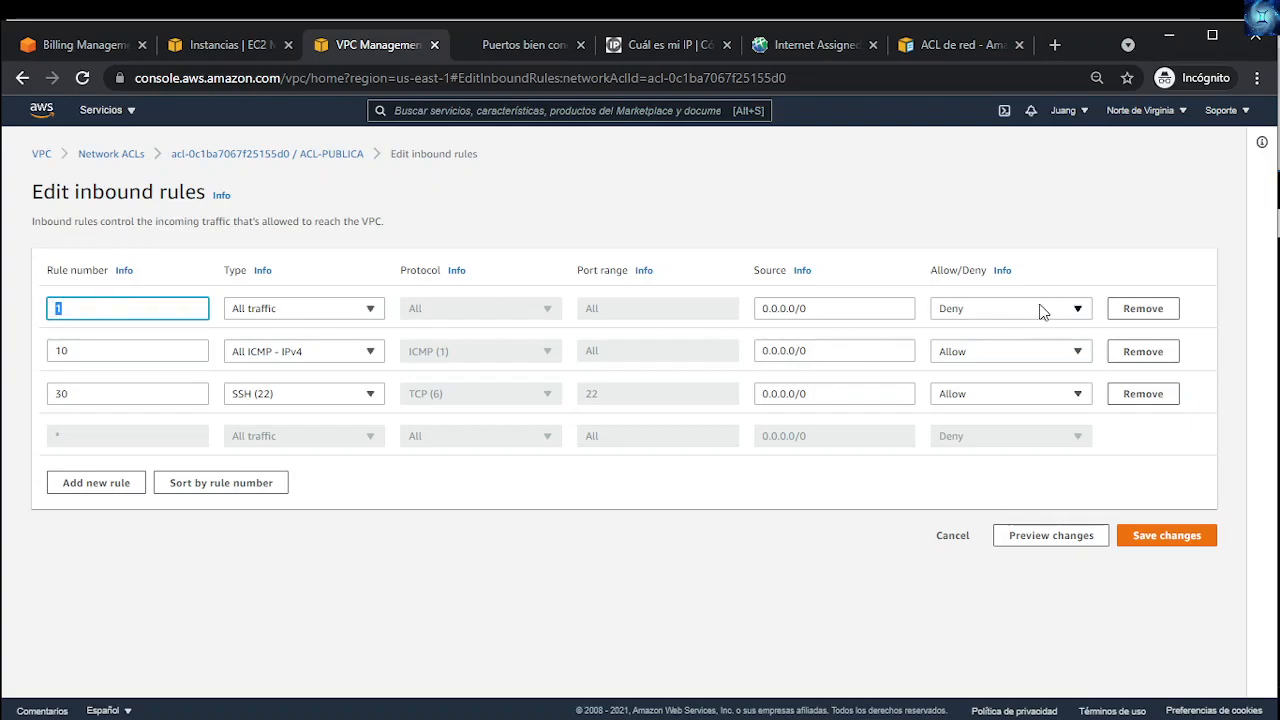
{"action": "left_click", "coordinate": [44, 359]}
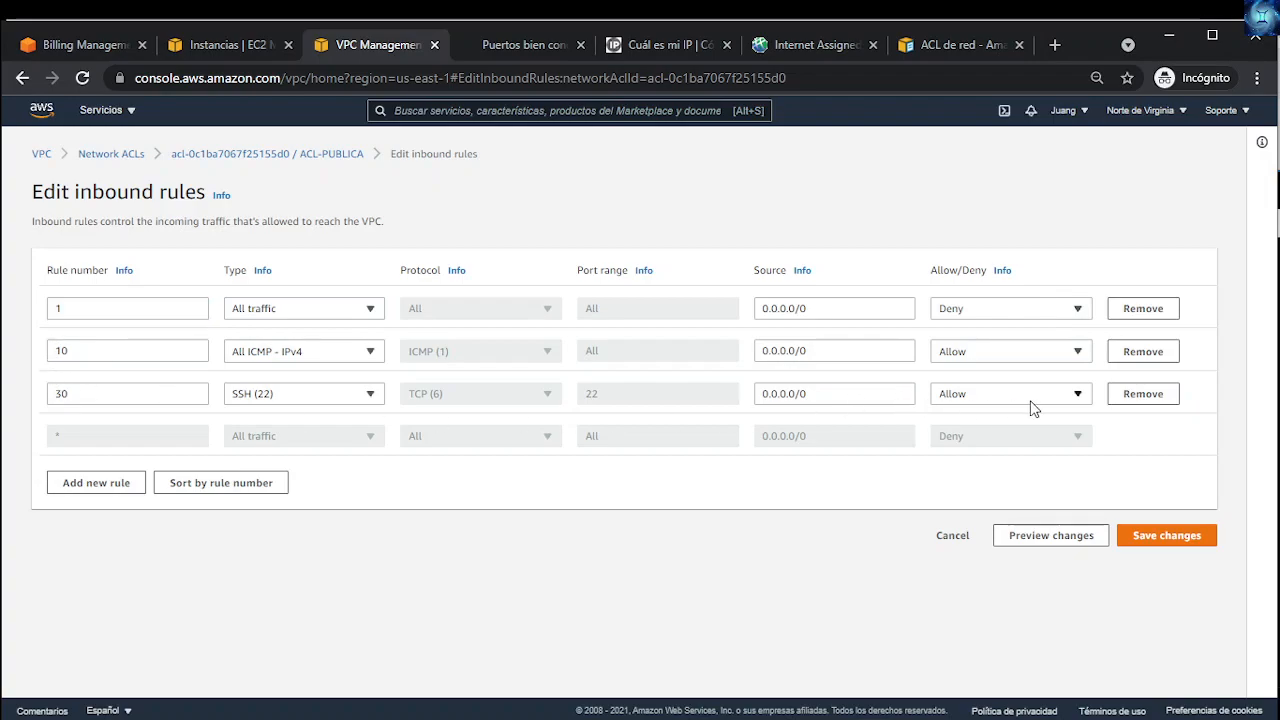
{"action": "left_click", "coordinate": [1179, 537]}
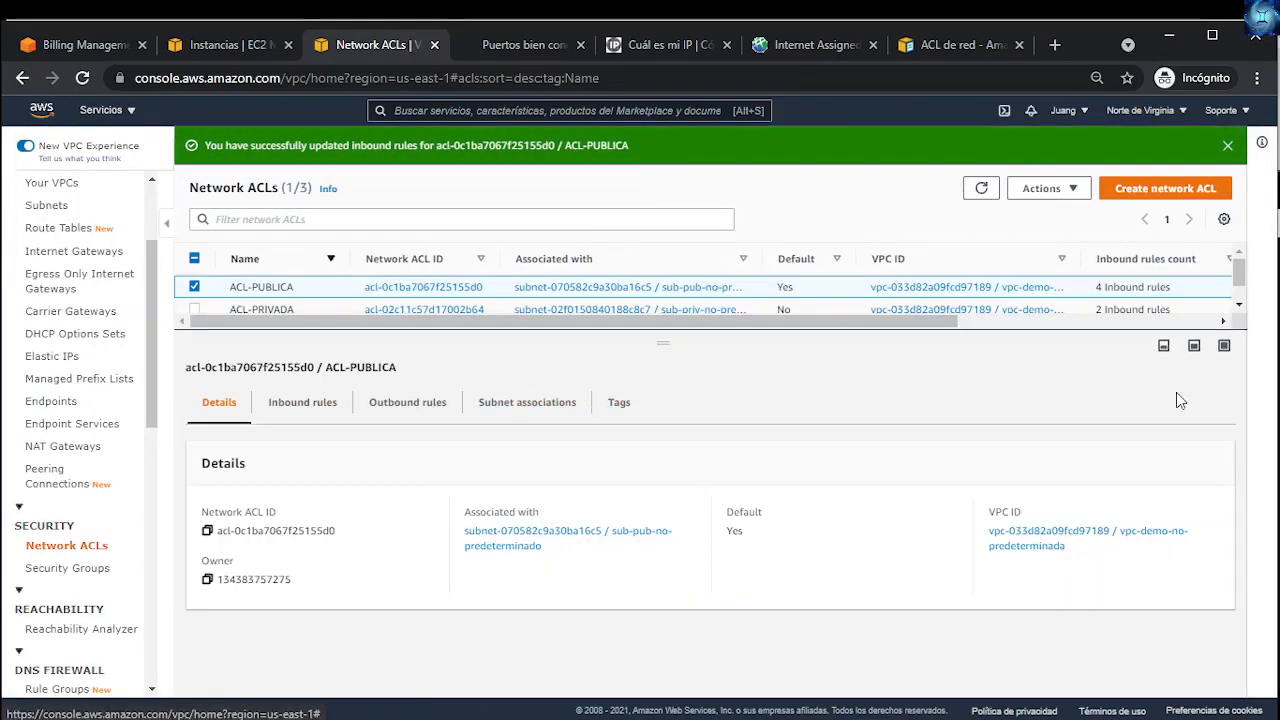
Step: Show the first Xshell session, ping 54.205.249.76 from the Command Prompt and cancel the ping
{"action": "left_click", "coordinate": [1279, 392]}
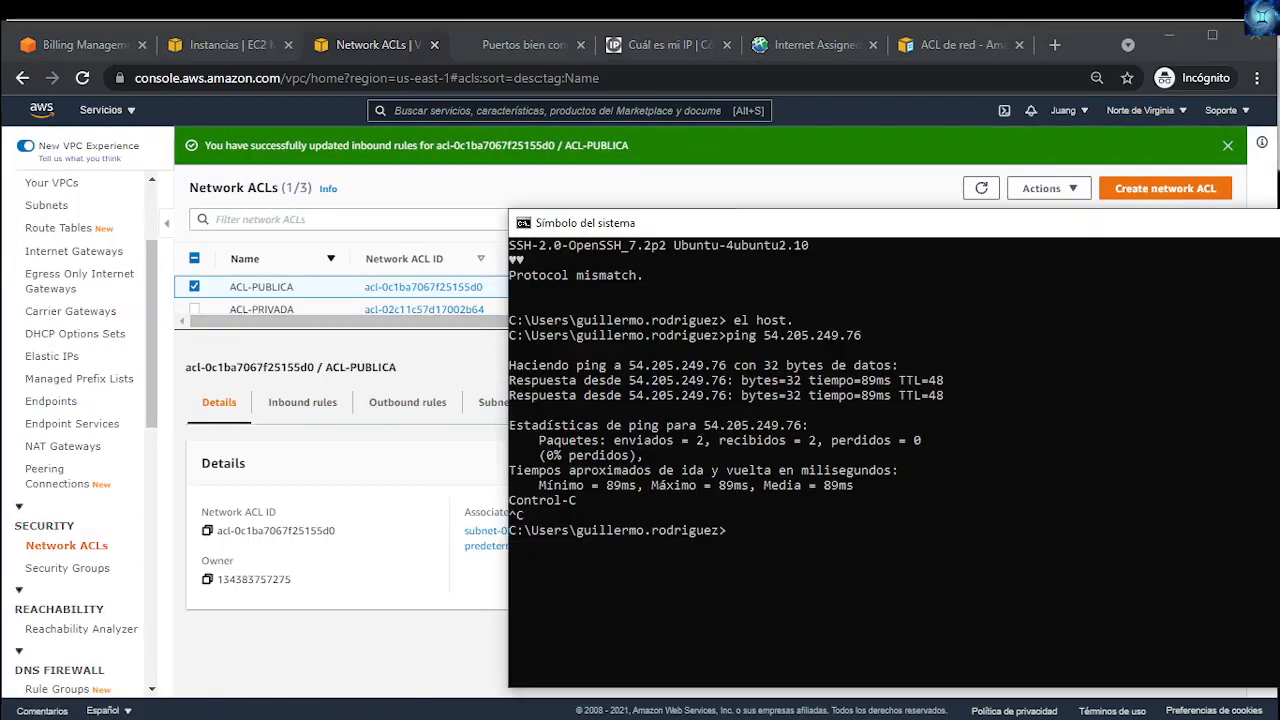
{"action": "key", "text": "alt+Tab"}
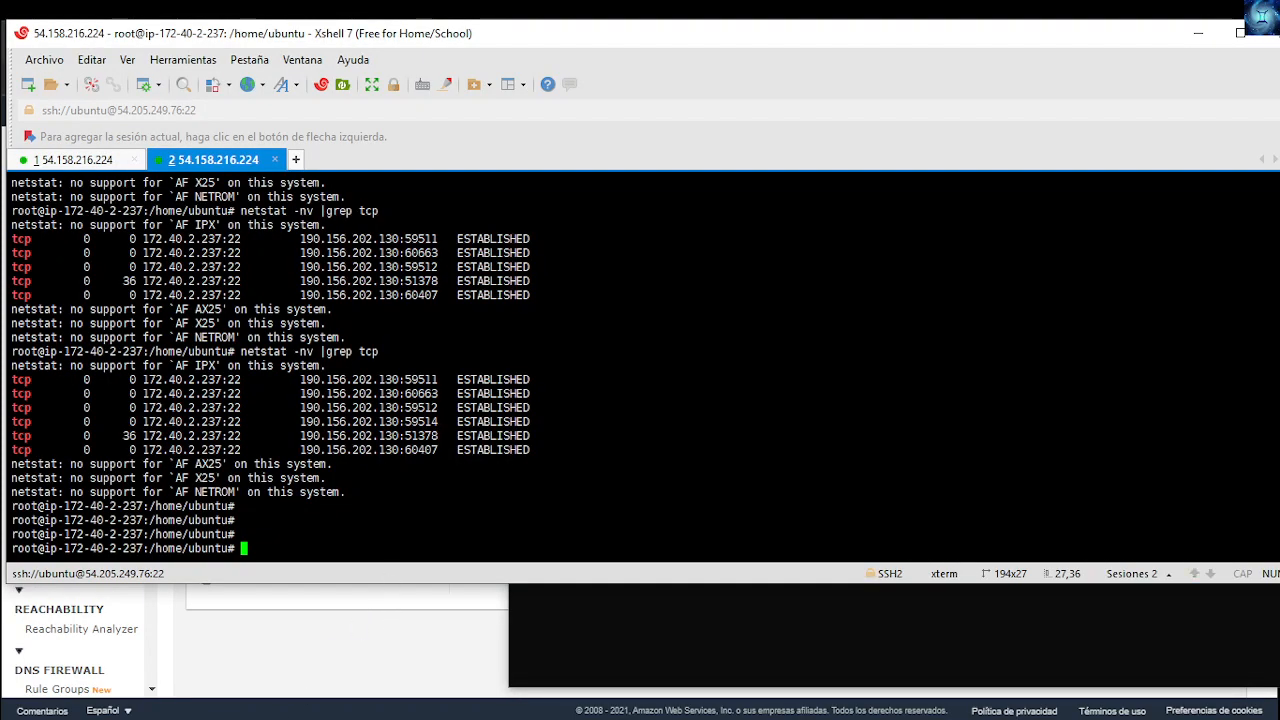
{"action": "left_click", "coordinate": [78, 161]}
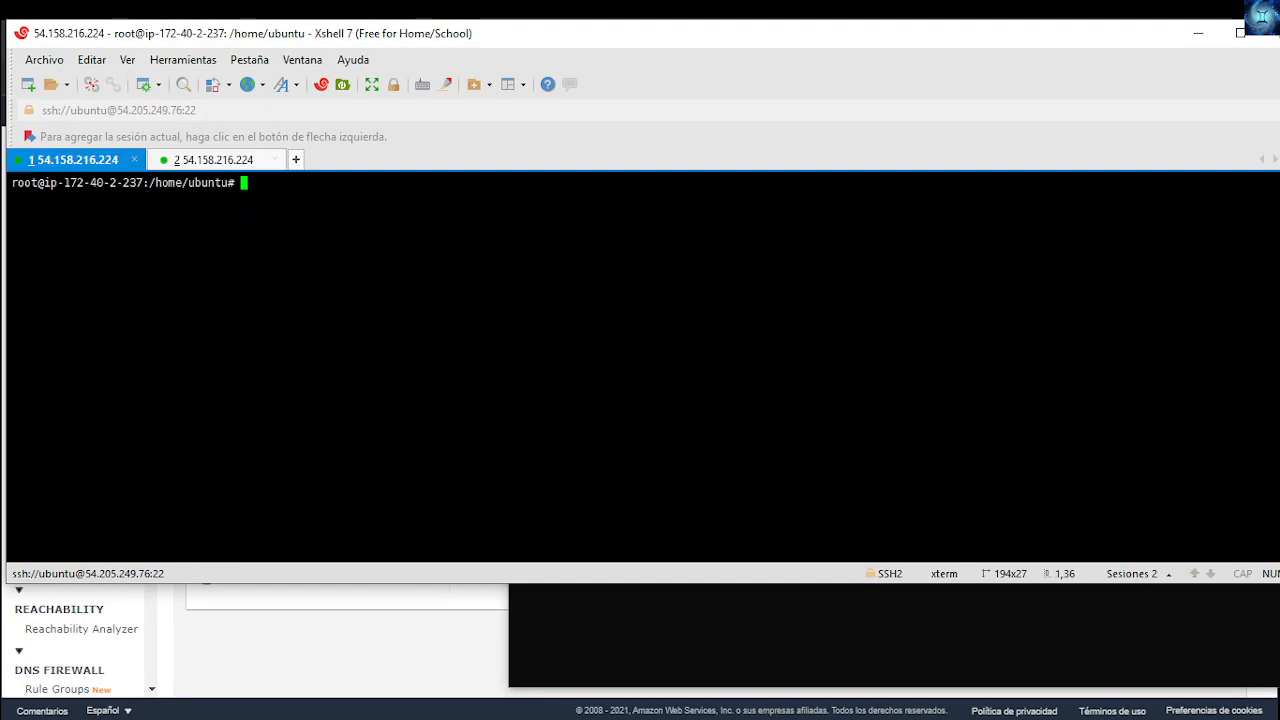
{"action": "left_click", "coordinate": [713, 650]}
{"action": "left_click_drag", "start_coordinate": [900, 236], "coordinate": [673, 183]}
{"action": "key", "text": "Up"}
{"action": "key", "text": "Return"}
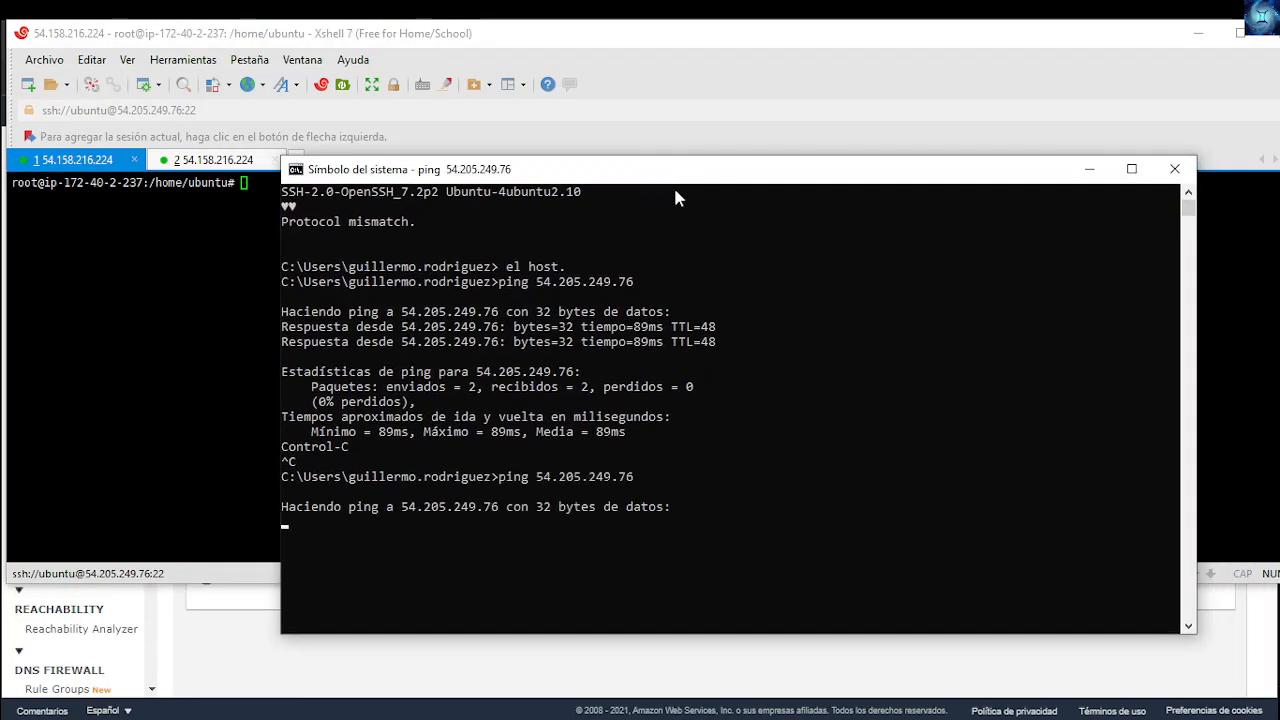
{"action": "key", "text": "ctrl+c"}
{"action": "key", "text": "Return"}
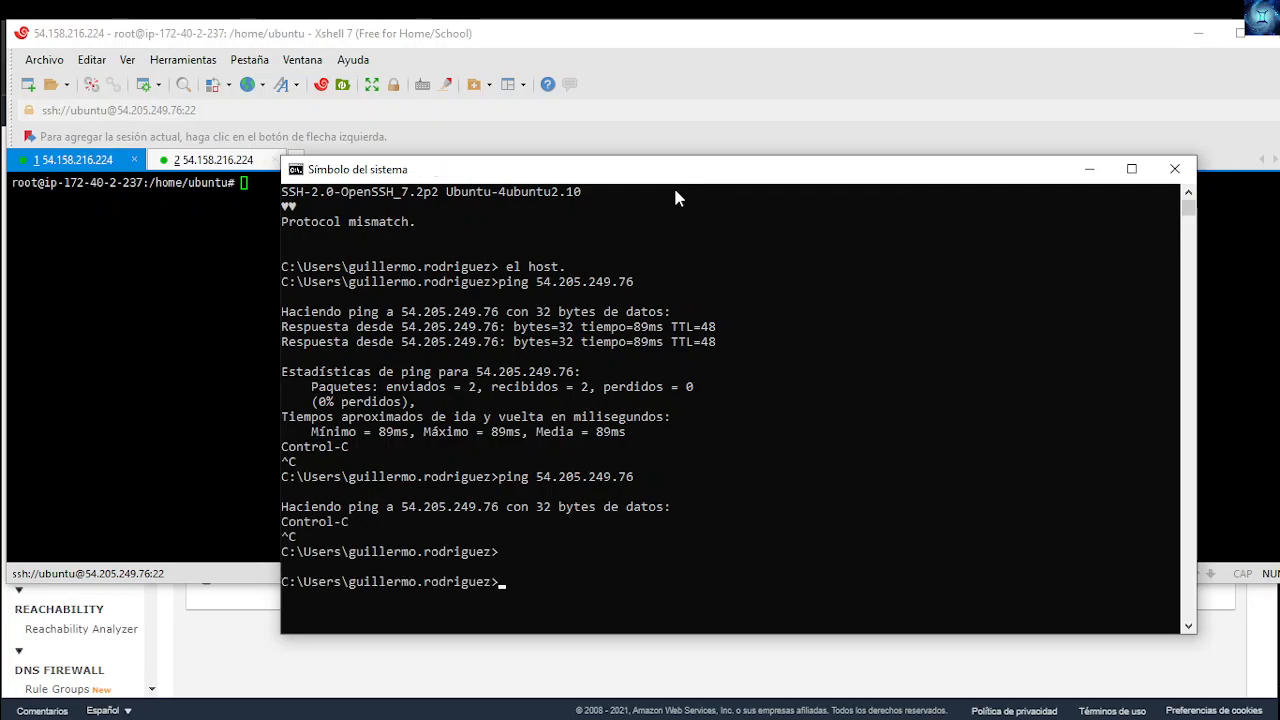
Step: Move the Command Prompt aside to check the Xshell session and retest the SSH port with telnet 54.205.249.76 22
{"action": "left_click_drag", "start_coordinate": [673, 184], "coordinate": [588, 114]}
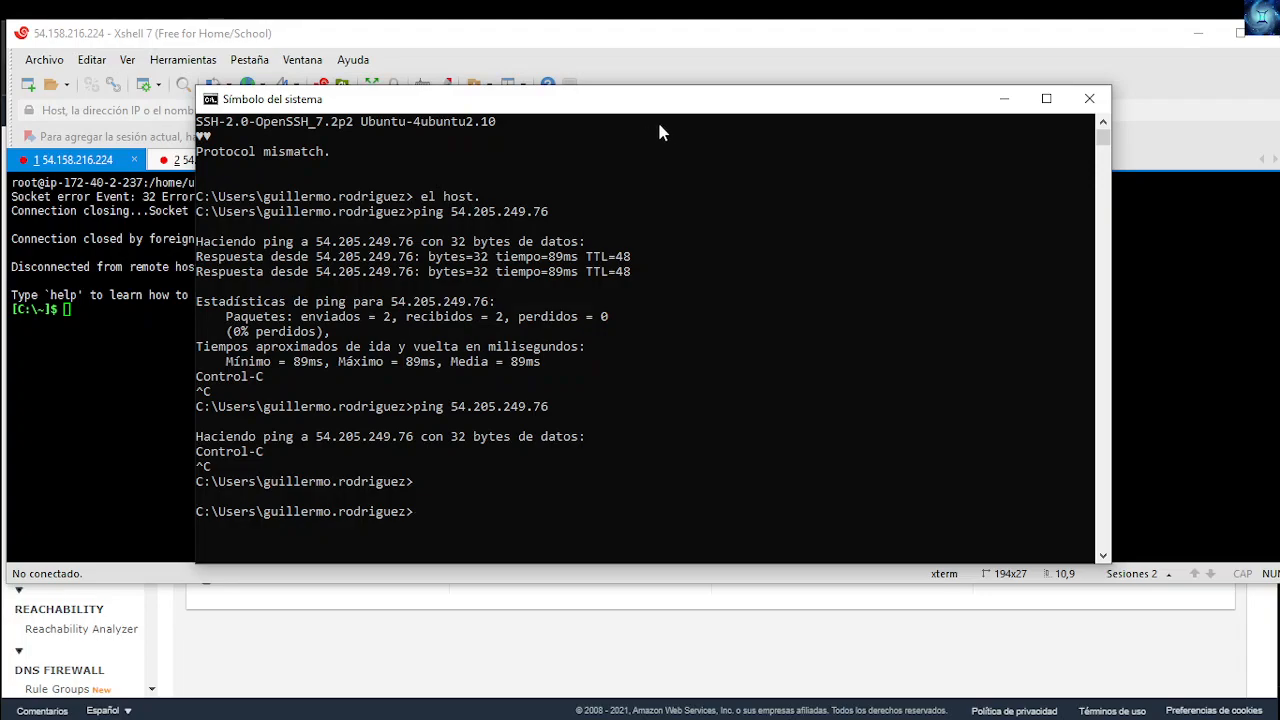
{"action": "left_click_drag", "start_coordinate": [684, 104], "coordinate": [588, 78]}
{"action": "key", "text": "Up"}
{"action": "key", "text": "Up"}
{"action": "key", "text": "Return"}
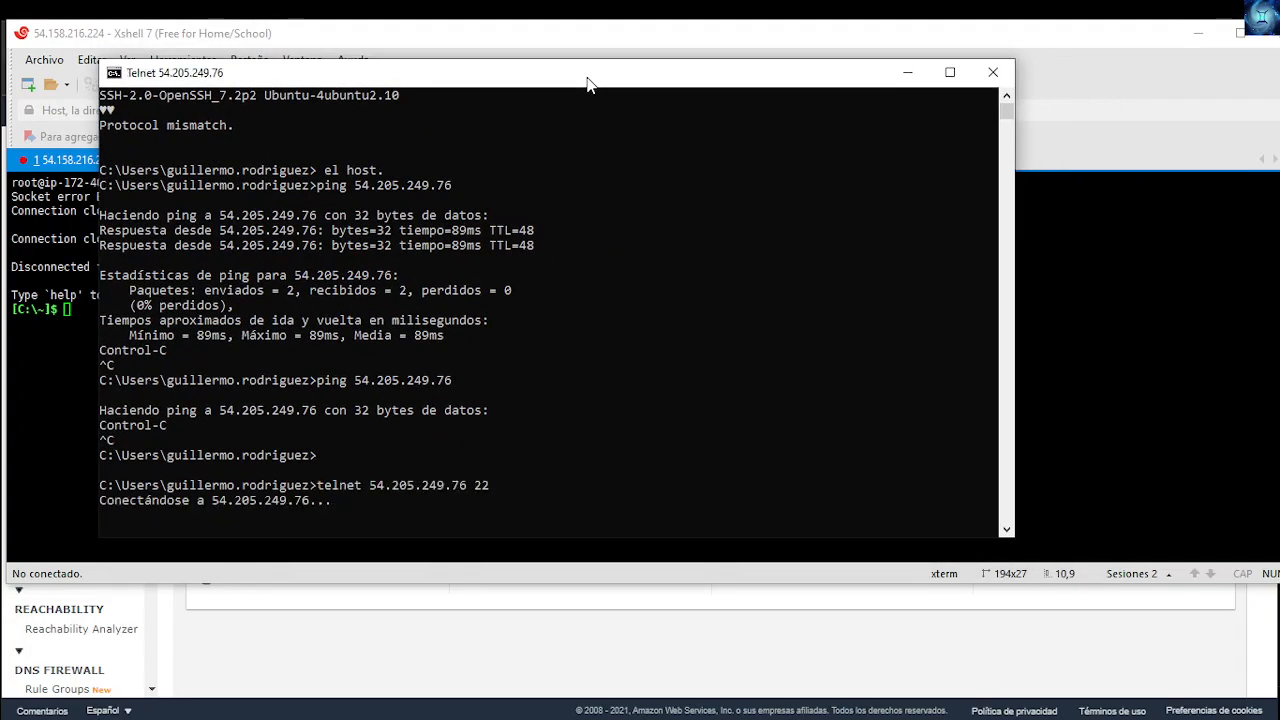
{"action": "left_click_drag", "start_coordinate": [587, 77], "coordinate": [575, 50]}
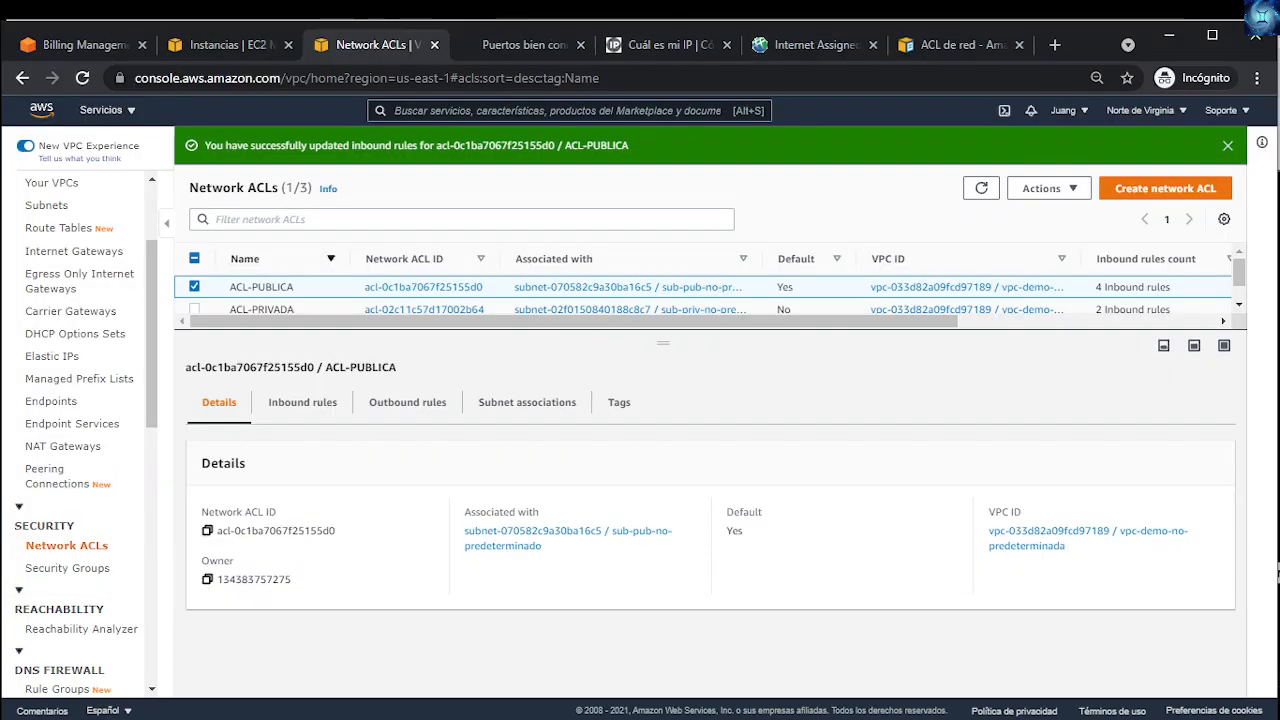
Step: Find the rule number explanation under the network ACL rules in the AWS documentation and highlight that paragraph
{"action": "left_click", "coordinate": [300, 642]}
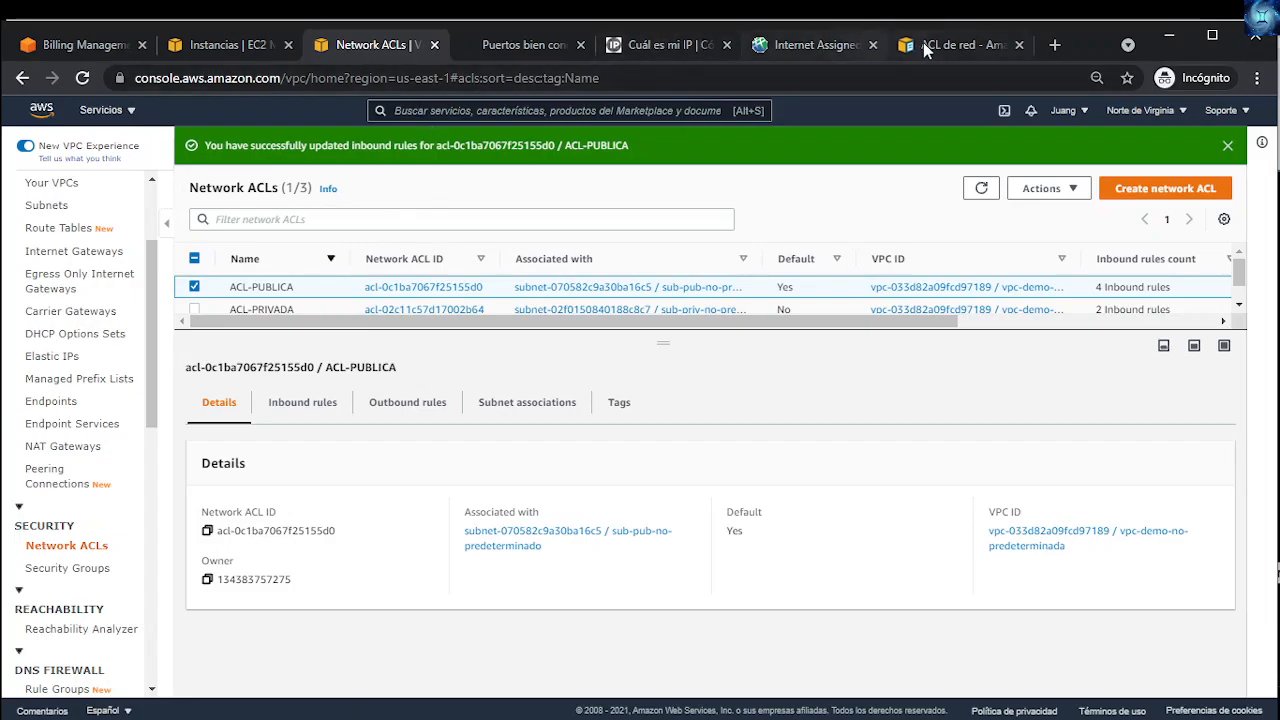
{"action": "left_click", "coordinate": [955, 44]}
{"action": "scroll", "coordinate": [555, 451], "scroll_direction": "up", "scroll_amount": 3}
{"action": "scroll", "coordinate": [555, 451], "scroll_direction": "up", "scroll_amount": 15}
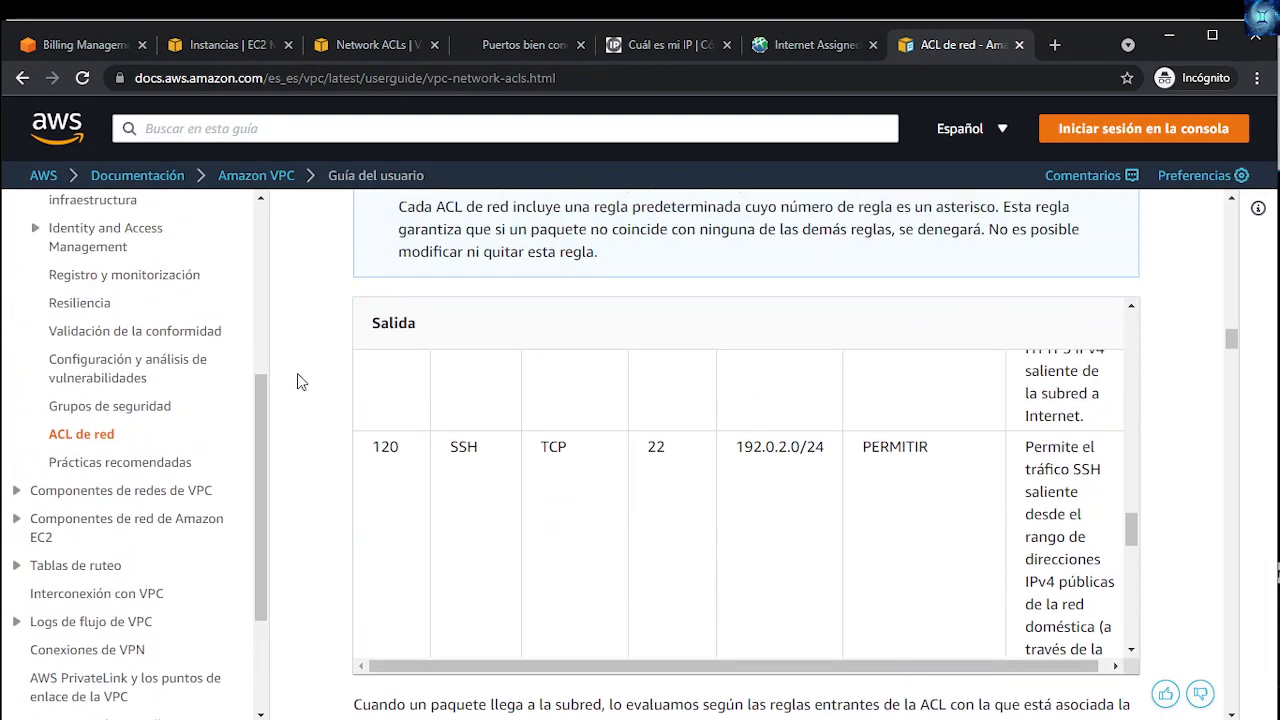
{"action": "scroll", "coordinate": [362, 396], "scroll_direction": "up", "scroll_amount": 15}
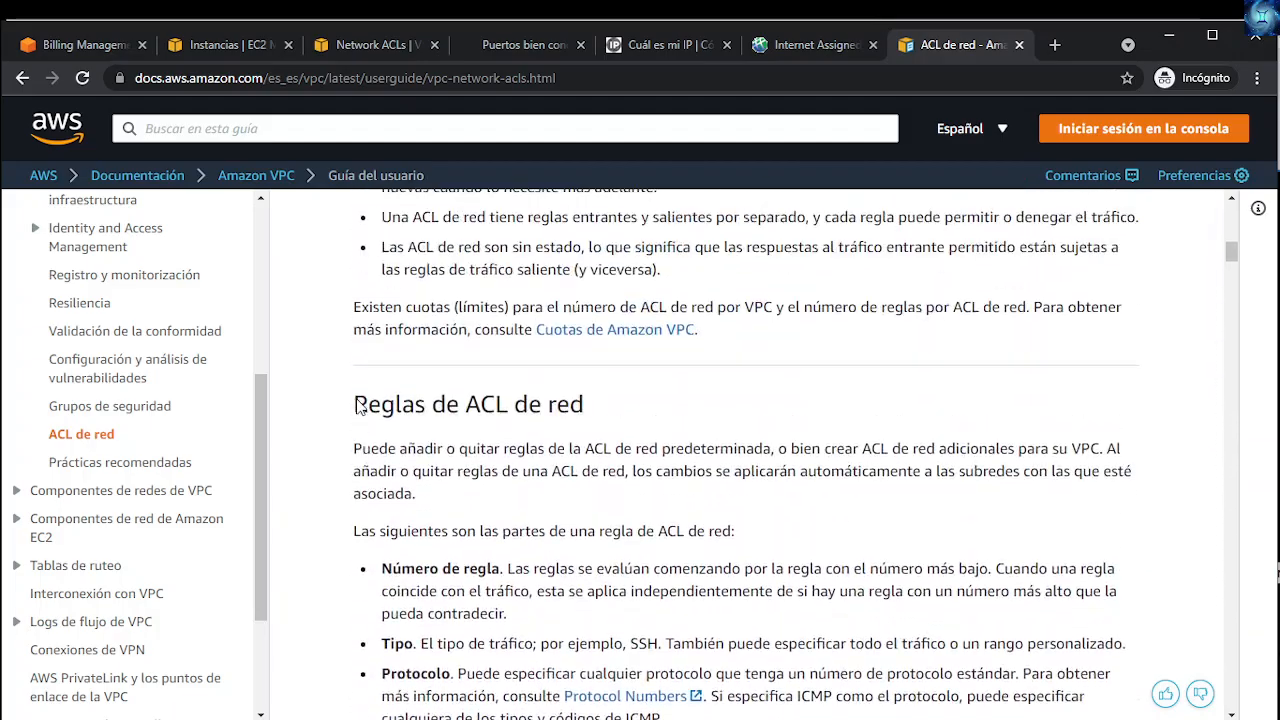
{"action": "scroll", "coordinate": [362, 403], "scroll_direction": "up", "scroll_amount": 1}
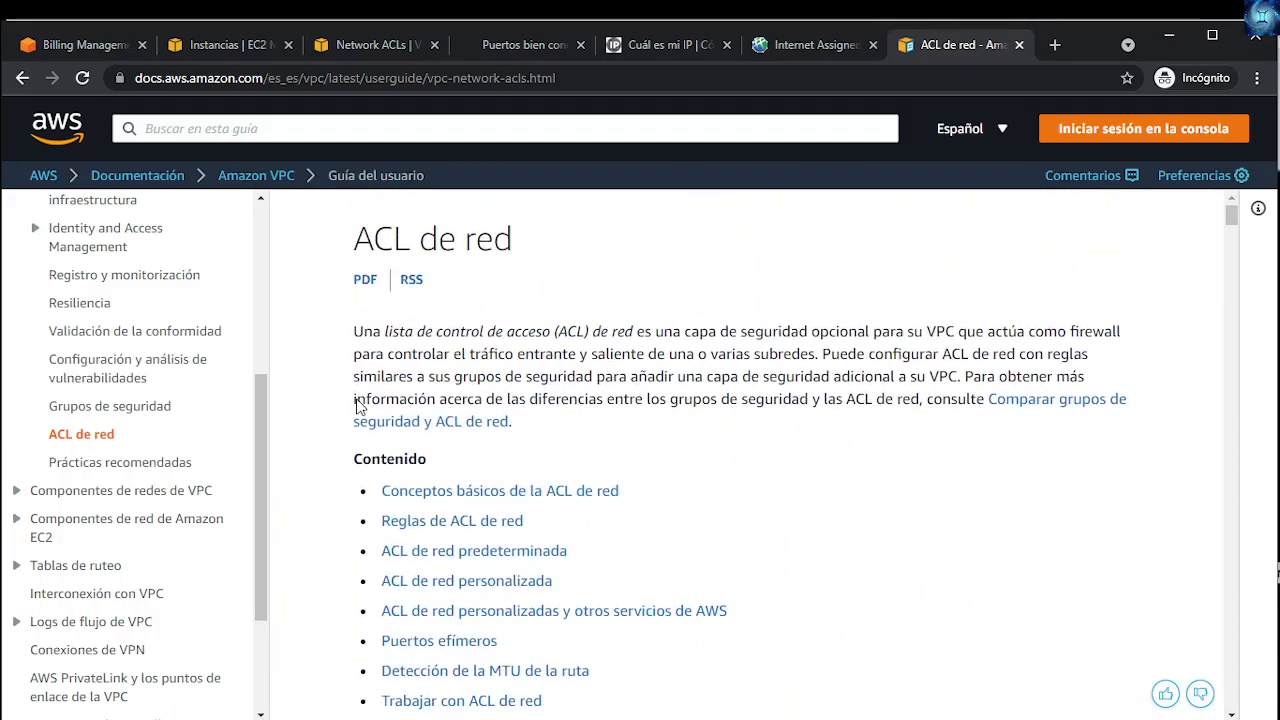
{"action": "scroll", "coordinate": [370, 350], "scroll_direction": "down", "scroll_amount": 8}
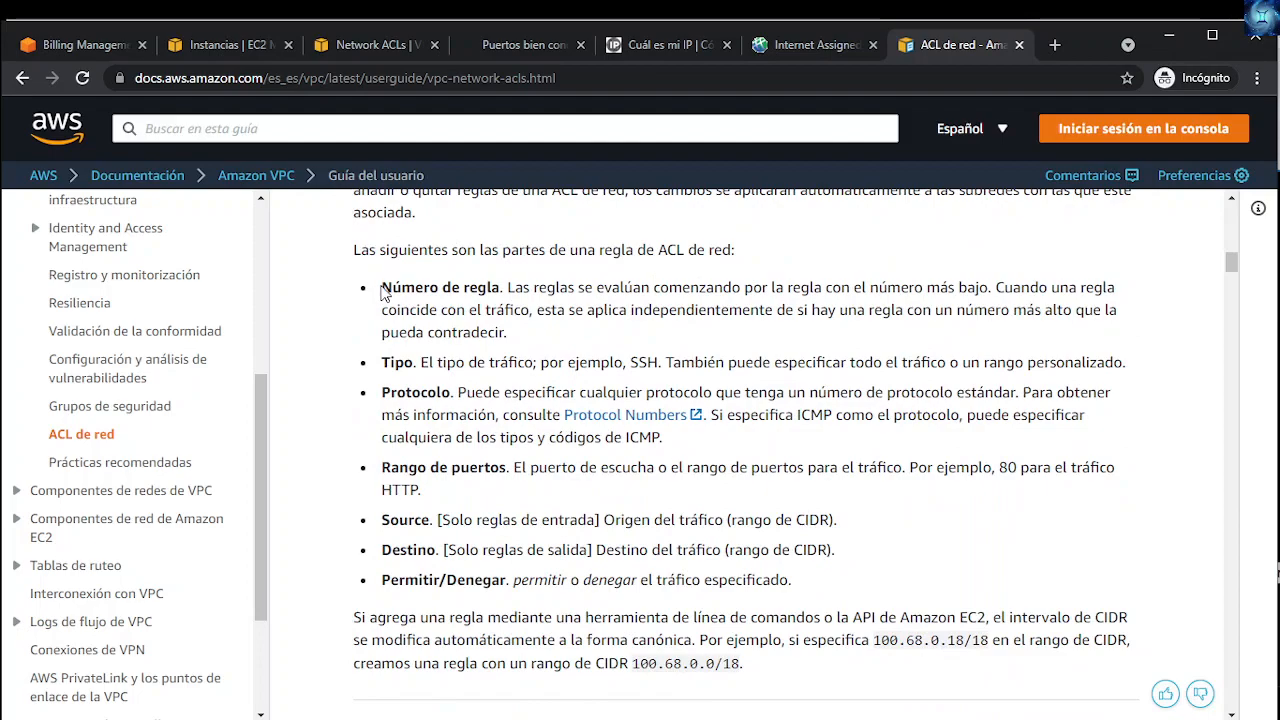
{"action": "left_click_drag", "start_coordinate": [381, 287], "coordinate": [549, 331]}
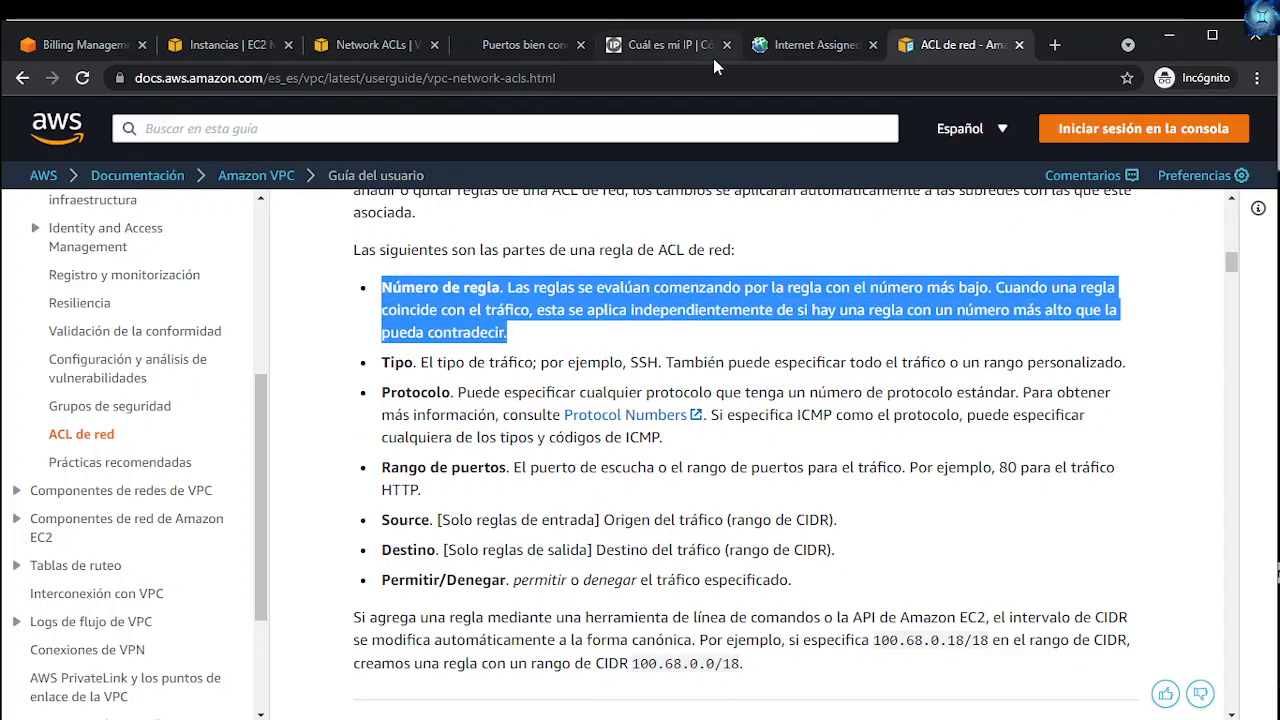
Step: Copy the public IP address shown on the cual-es-mi-ip.net page
{"action": "left_click", "coordinate": [805, 44]}
{"action": "left_click", "coordinate": [686, 44]}
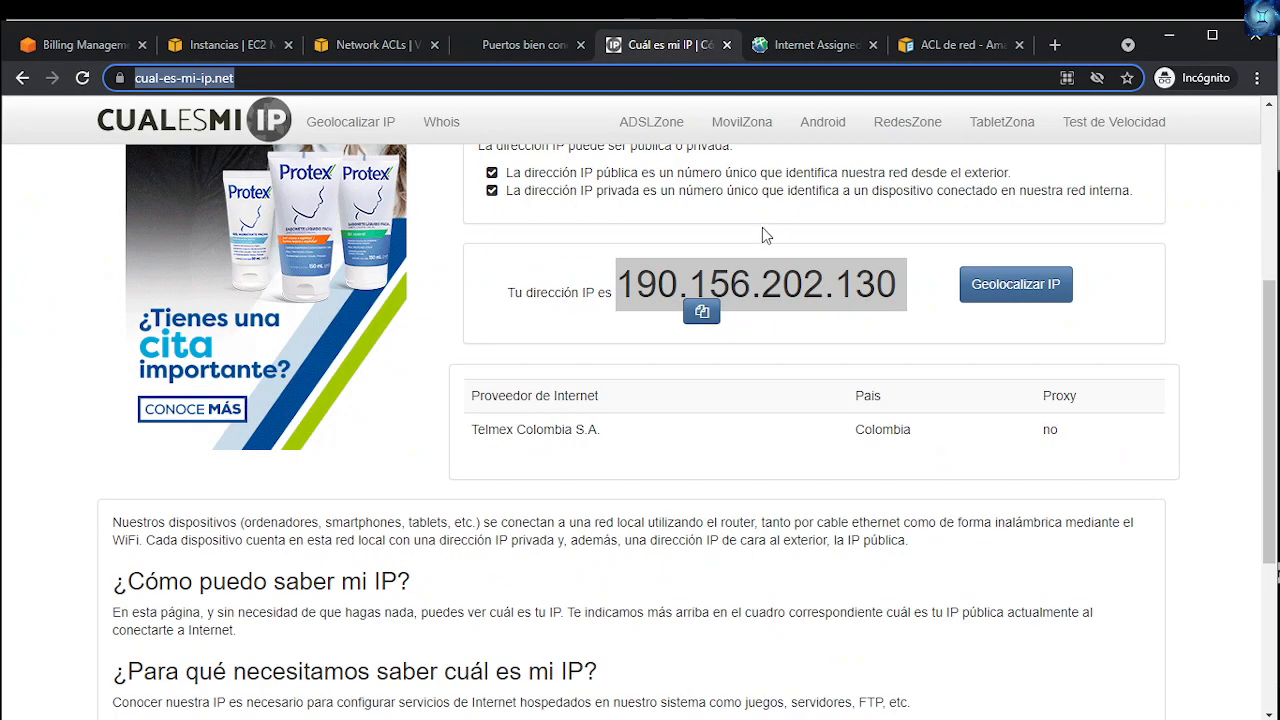
{"action": "right_click", "coordinate": [772, 266]}
{"action": "left_click", "coordinate": [806, 282]}
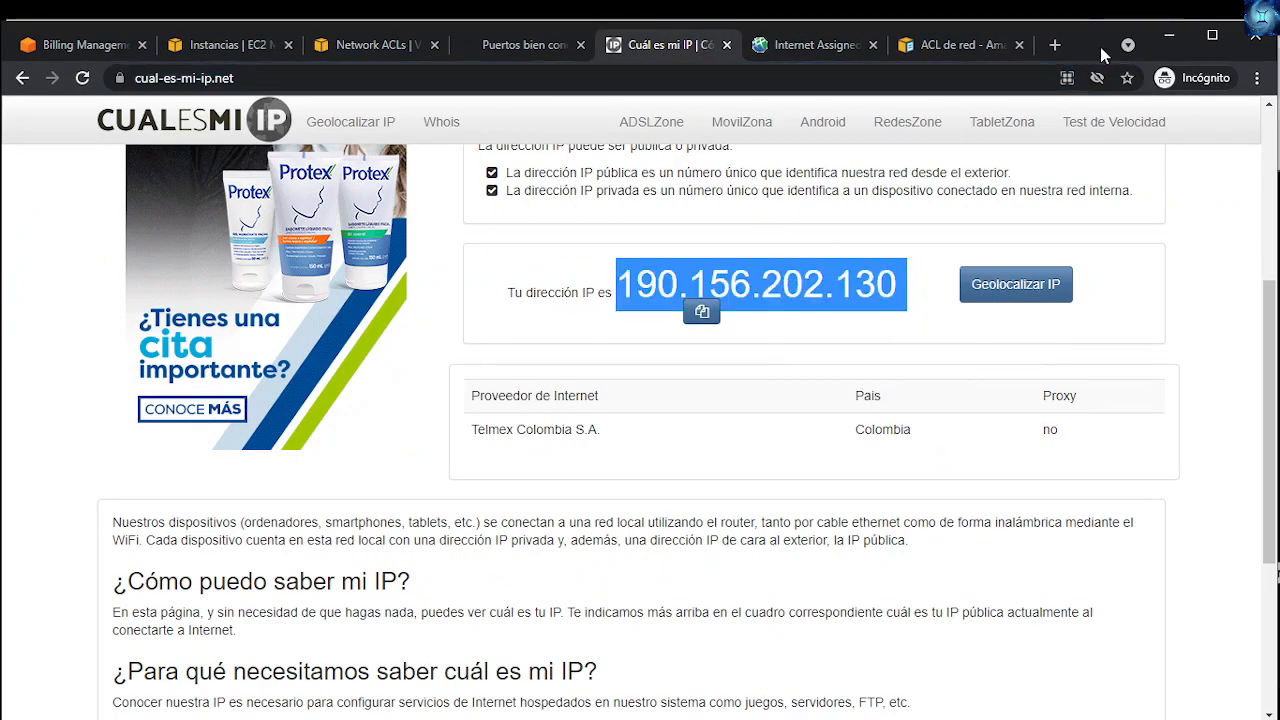
Step: Open ACL-PUBLICA's inbound rules for editing and set the type of rule 1 to SSH (22)
{"action": "left_click", "coordinate": [368, 44]}
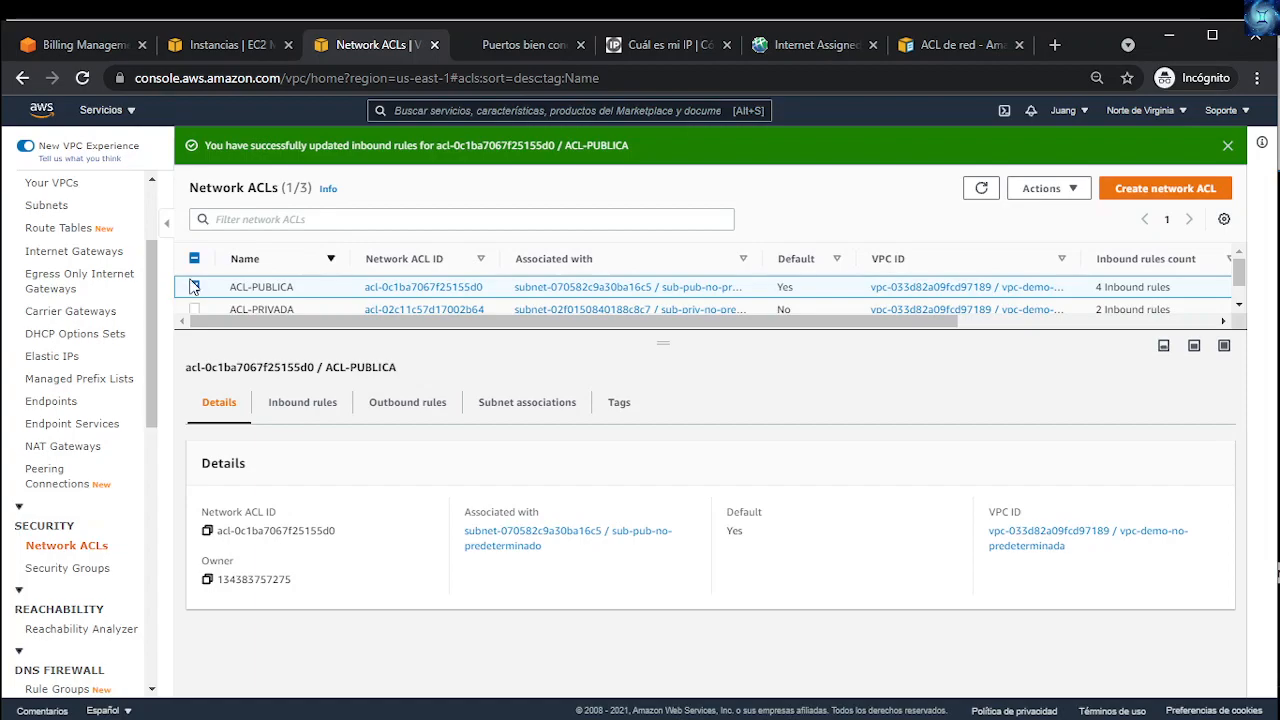
{"action": "left_click", "coordinate": [322, 403]}
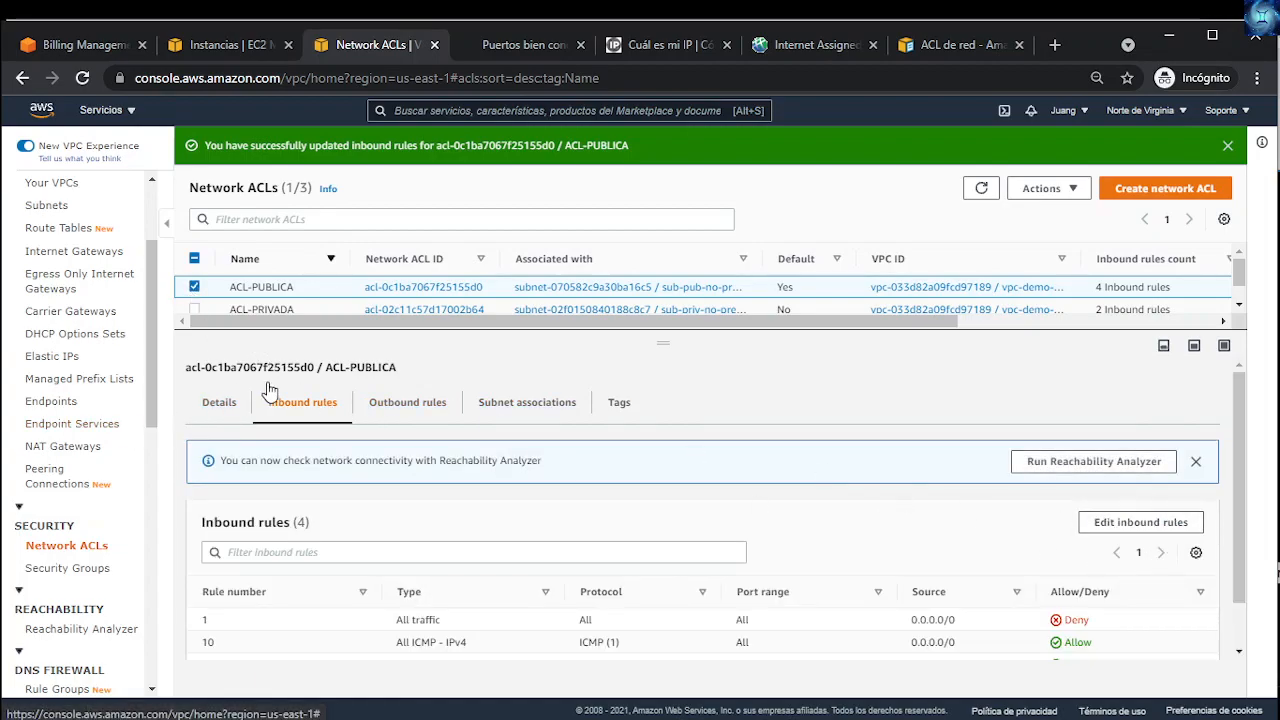
{"action": "left_click", "coordinate": [1143, 528]}
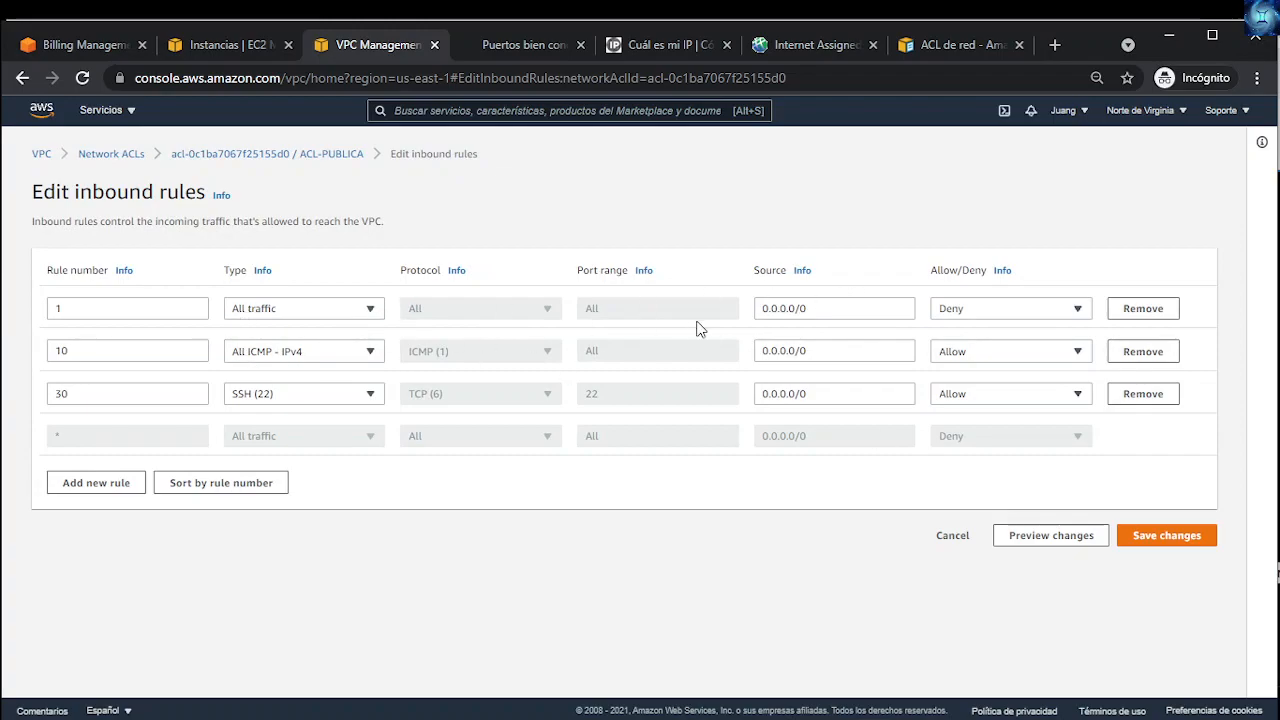
{"action": "left_click", "coordinate": [341, 313]}
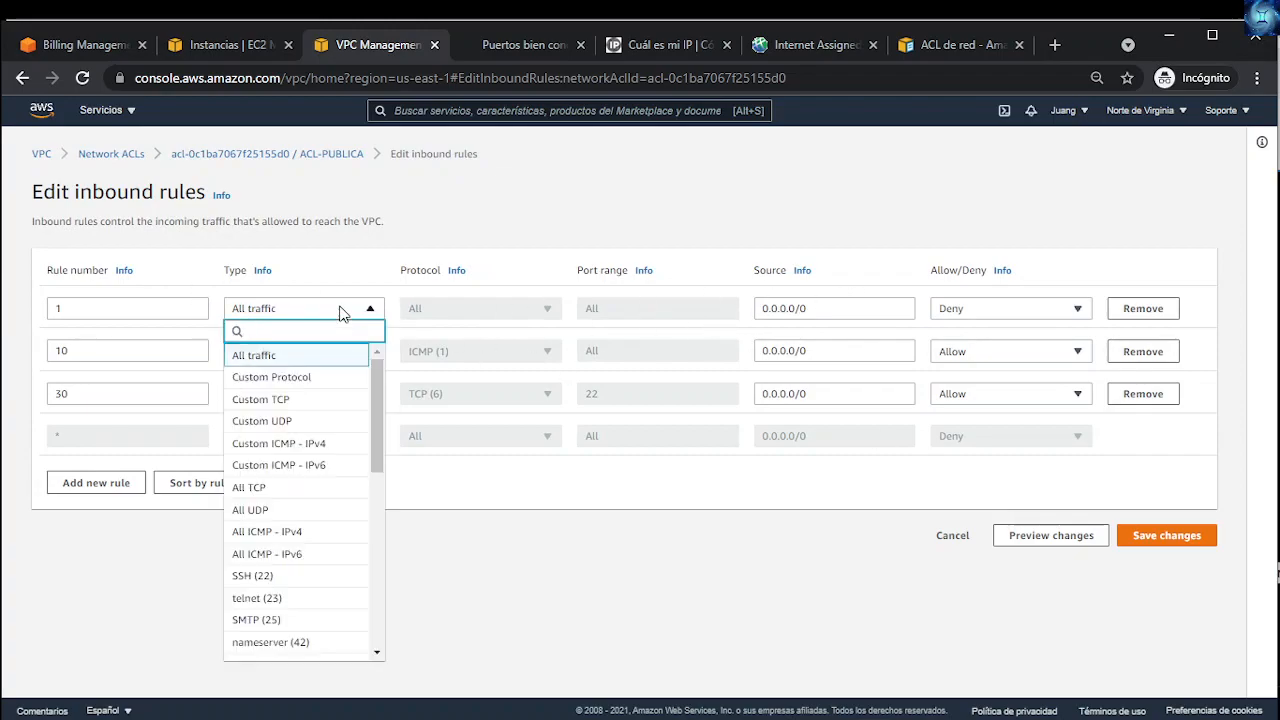
{"action": "type", "text": "ss"}
{"action": "left_click", "coordinate": [285, 360]}
Step: Set inbound rule 30 to type All traffic with the action Deny
{"action": "left_click", "coordinate": [263, 395]}
{"action": "scroll", "coordinate": [279, 447], "scroll_direction": "up", "scroll_amount": 3}
{"action": "left_click", "coordinate": [280, 441]}
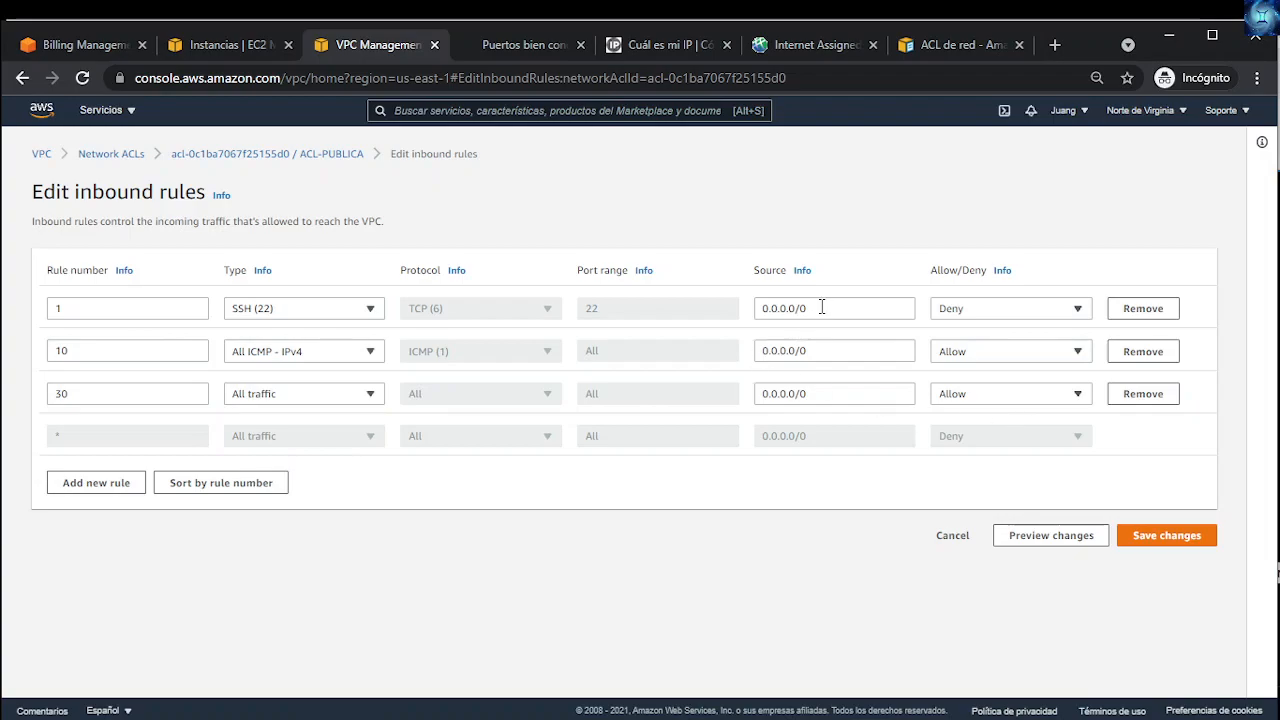
{"action": "left_click", "coordinate": [992, 396]}
{"action": "left_click", "coordinate": [955, 439]}
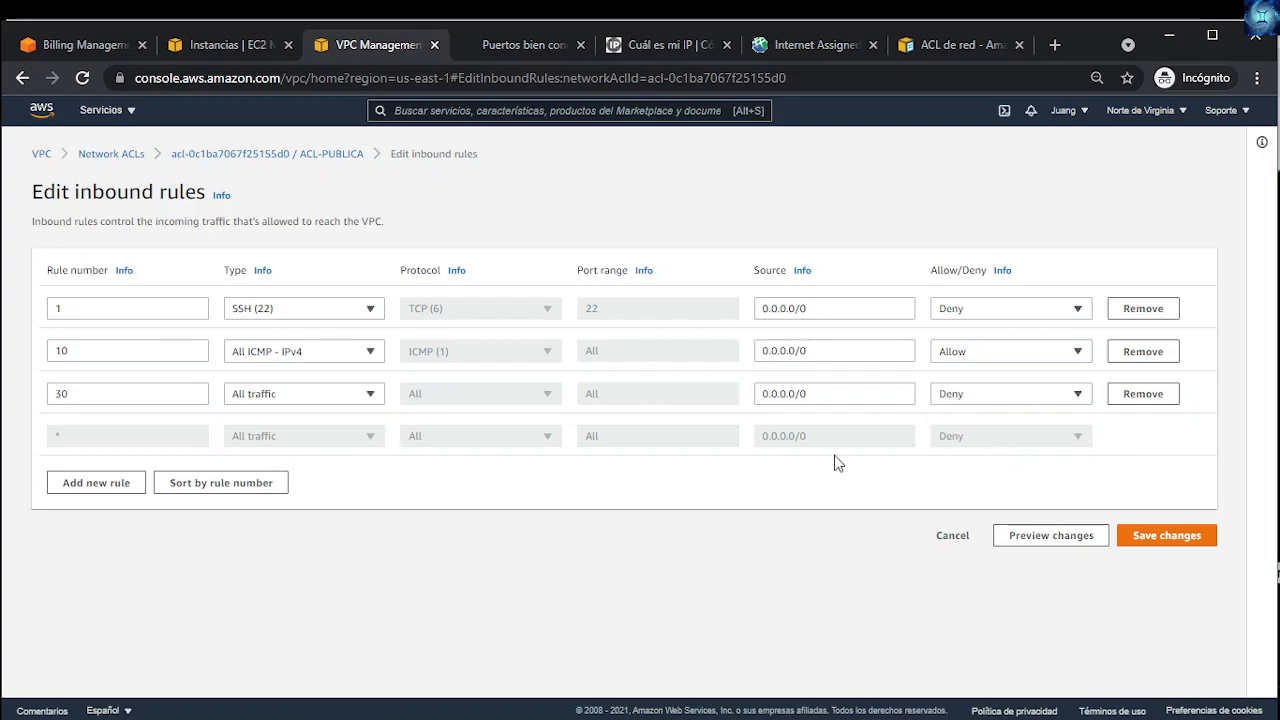
Step: Set inbound rule 1's source to 190.156.202.130/32 and its action to Allow
{"action": "triple_click", "coordinate": [814, 312]}
{"action": "type", "text": "190.156.202.130"}
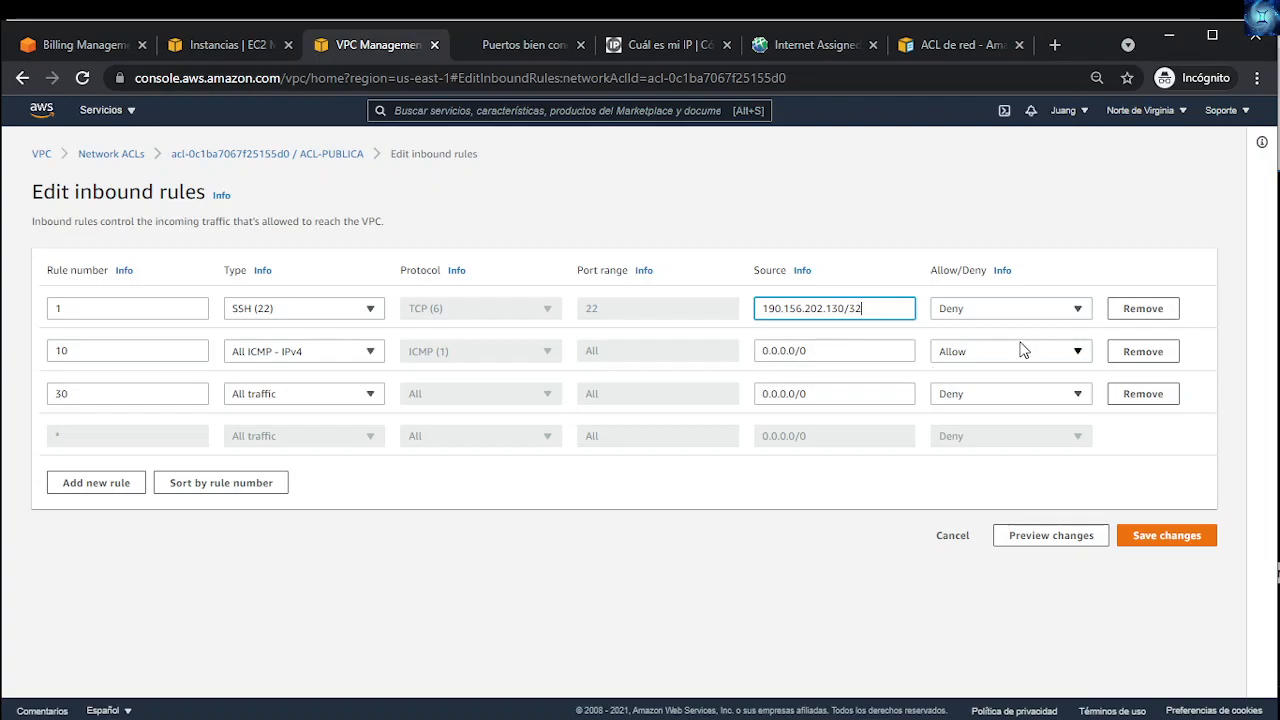
{"action": "left_click", "coordinate": [1006, 308]}
{"action": "left_click", "coordinate": [994, 332]}
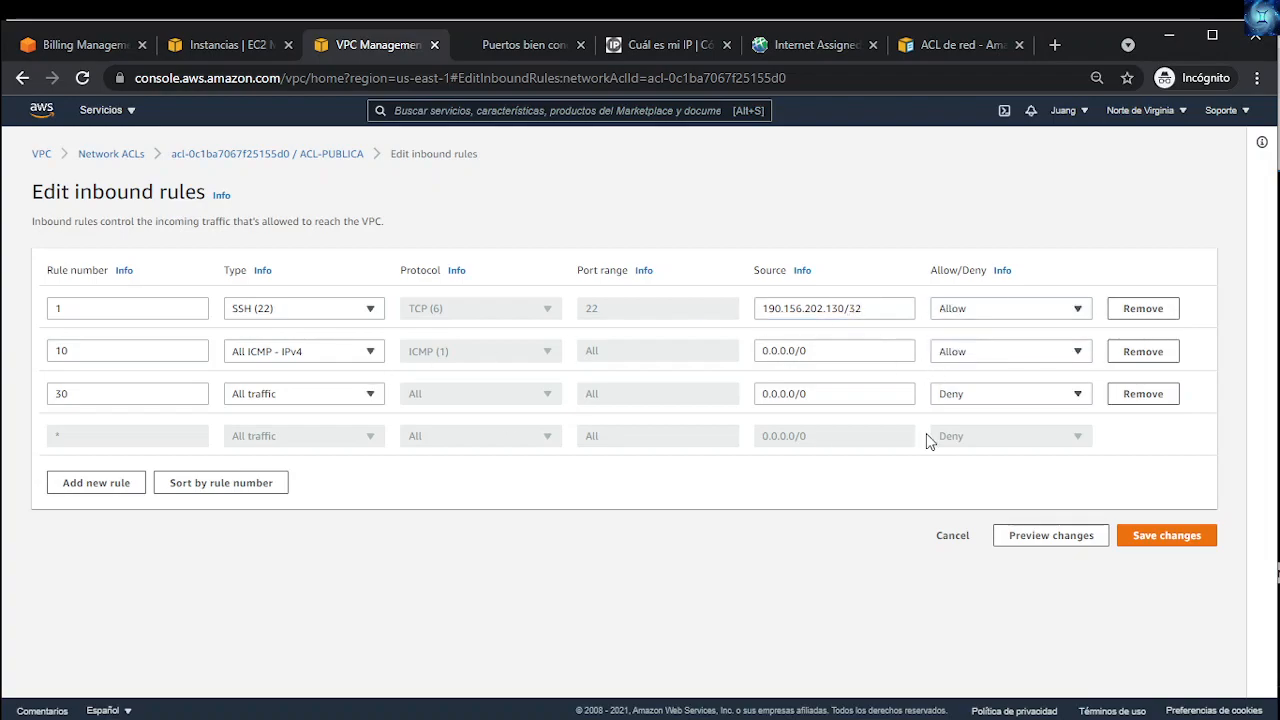
{"action": "left_click", "coordinate": [830, 352]}
{"action": "left_click_drag", "start_coordinate": [864, 309], "coordinate": [580, 311]}
{"action": "key", "text": "ctrl+c"}
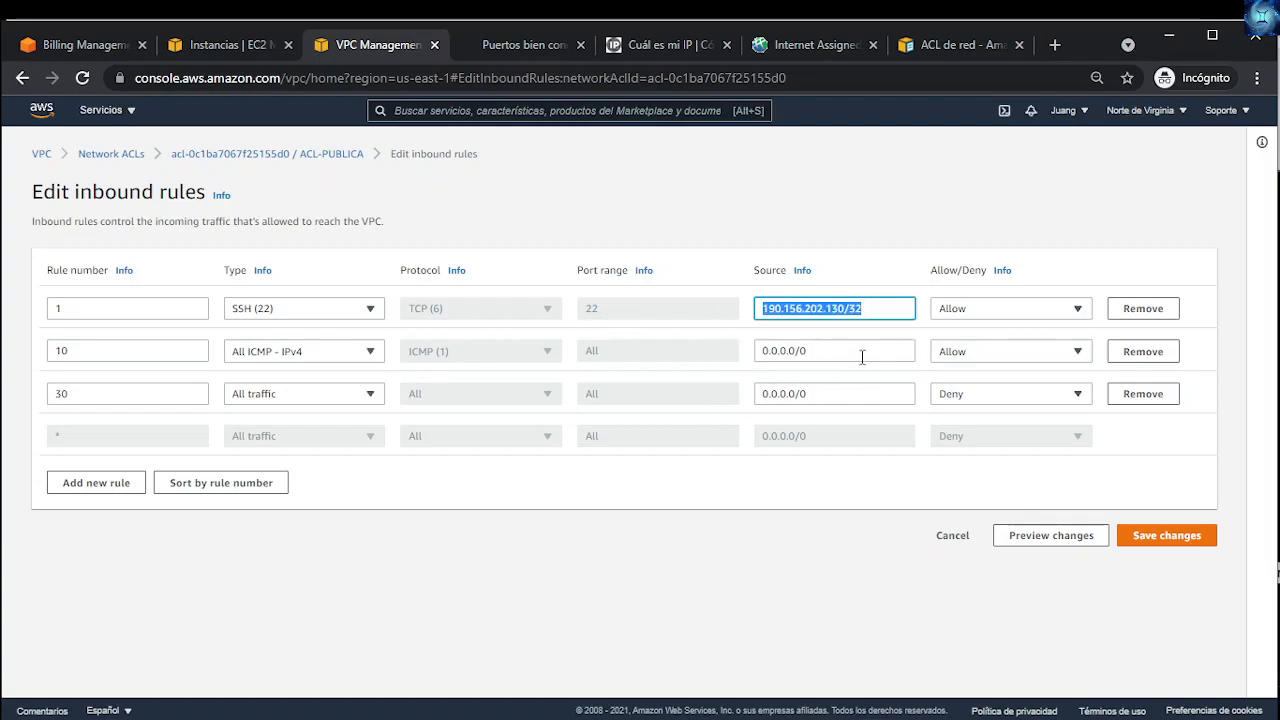
{"action": "left_click_drag", "start_coordinate": [860, 356], "coordinate": [810, 389]}
{"action": "key", "text": "ctrl+v"}
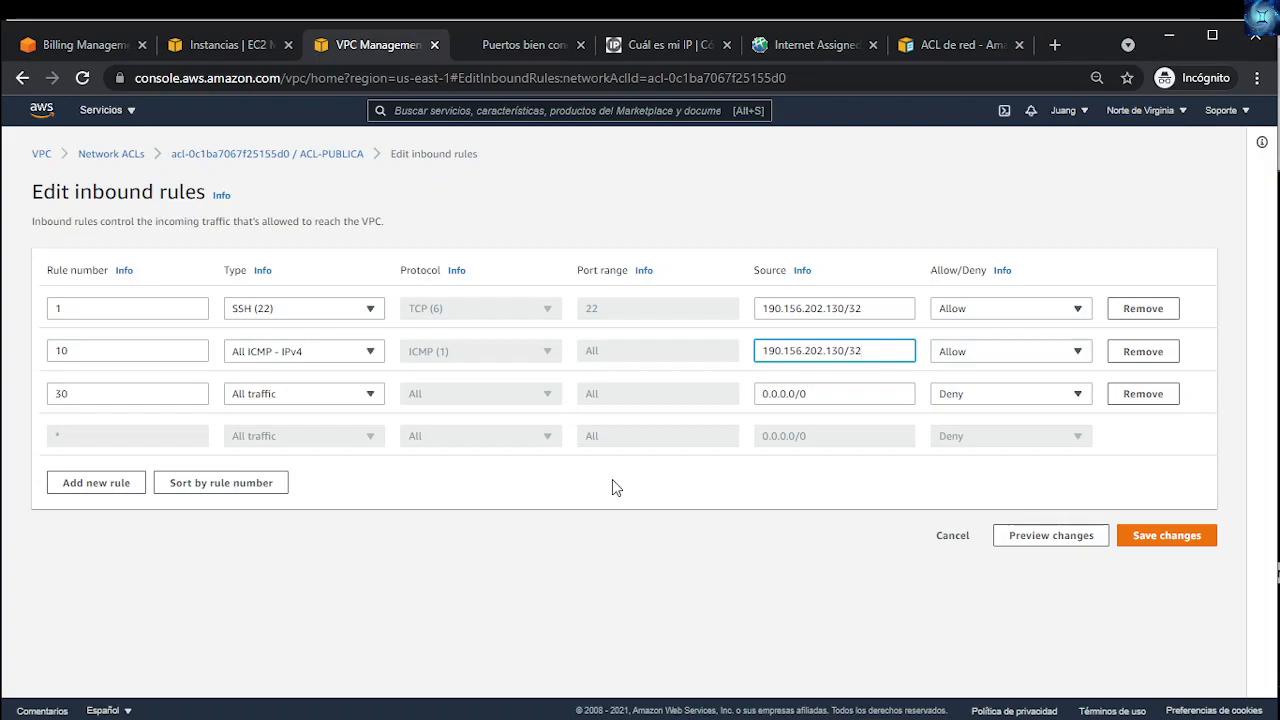
{"action": "left_click", "coordinate": [680, 497]}
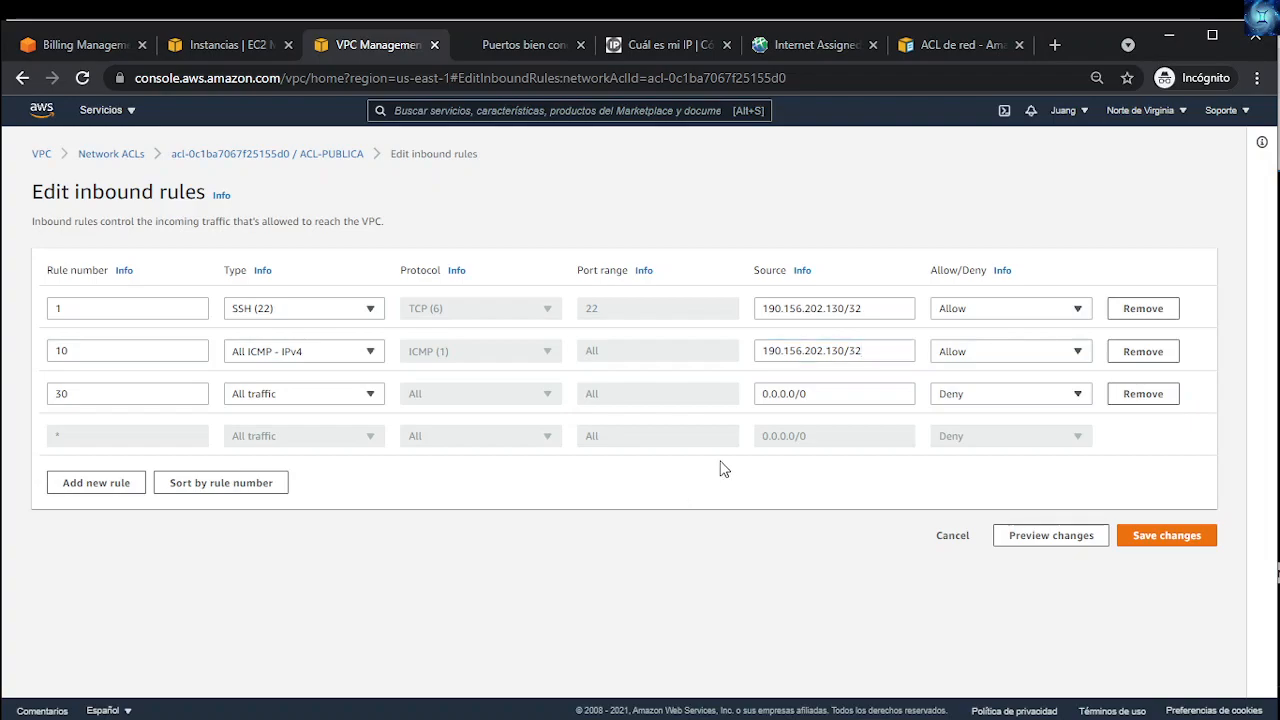
{"action": "left_click", "coordinate": [1166, 536]}
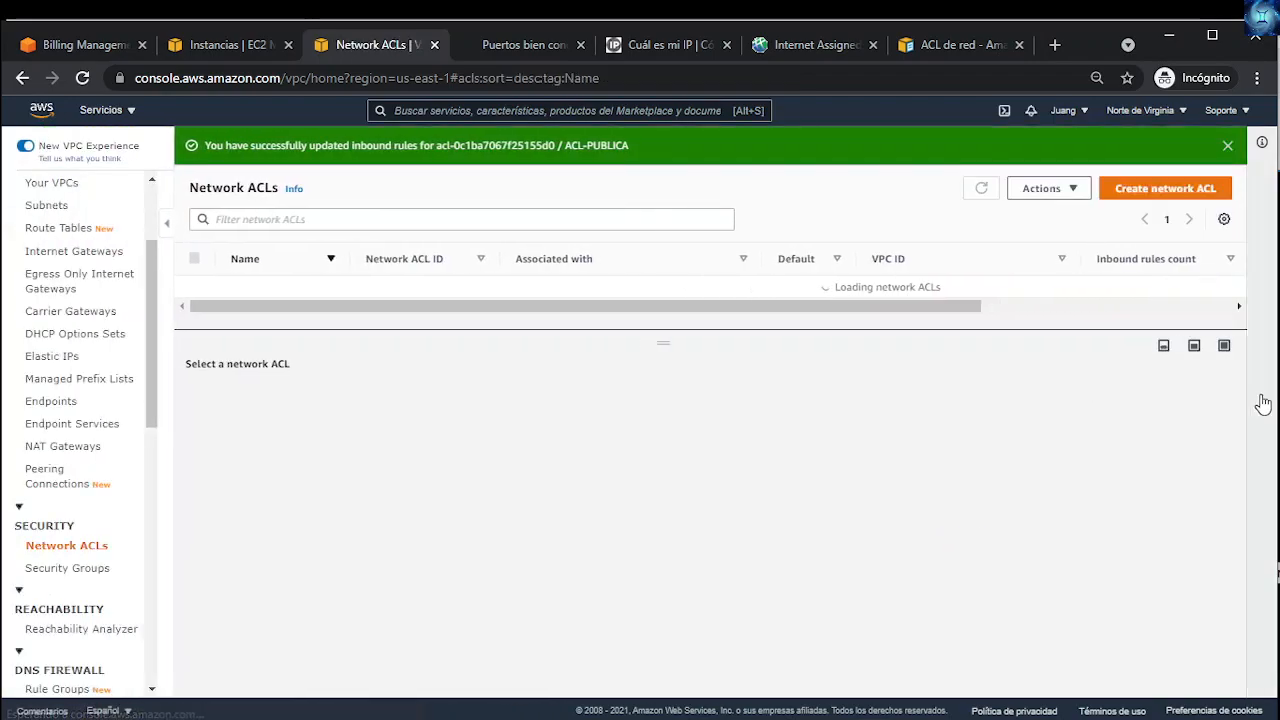
Step: Switch to the local Command Prompt, test the SSH port with telnet 54.205.249.76 22 and end the connection
{"action": "key", "text": "alt+Tab"}
{"action": "left_click_drag", "start_coordinate": [915, 236], "coordinate": [561, 187]}
{"action": "key", "text": "Up"}
{"action": "key", "text": "Return"}
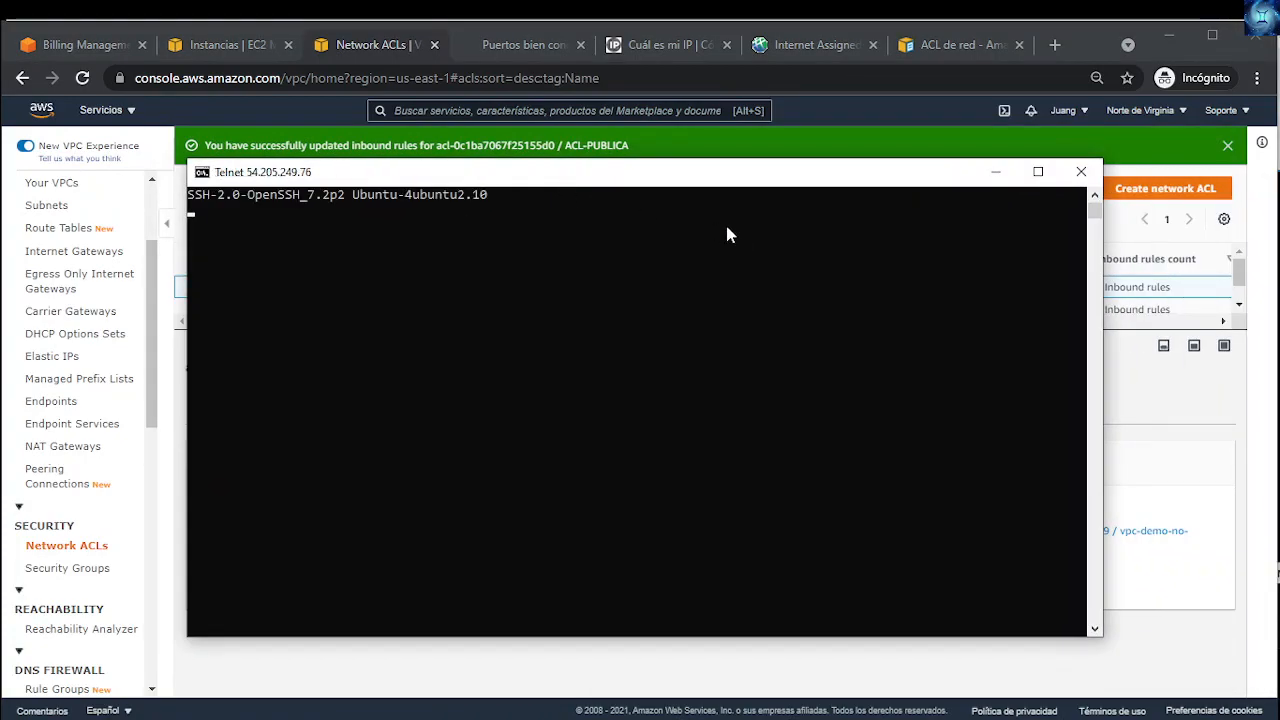
{"action": "key", "text": "Return"}
{"action": "key", "text": "Return"}
Step: Turn the recalled telnet command into ping 54.205.249.76, run it from the local Command Prompt and cancel it
{"action": "key", "text": "Up"}
{"action": "key", "text": "Up"}
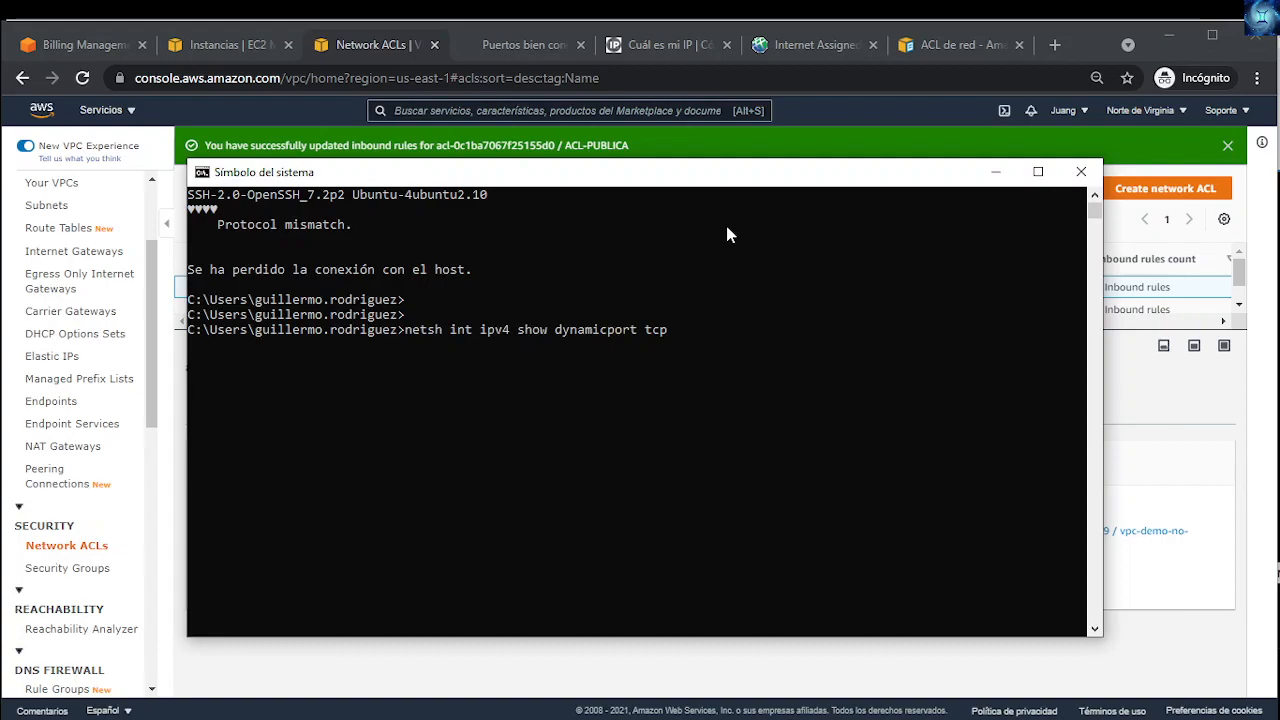
{"action": "key", "text": "Down"}
{"action": "key", "text": "BackSpace"}
{"action": "key", "text": "BackSpace"}
{"action": "key", "text": "Left"}
{"action": "key", "text": "Left"}
{"action": "key", "text": "Left"}
{"action": "key", "text": "Left"}
{"action": "key", "text": "Left"}
{"action": "key", "text": "Left"}
{"action": "key", "text": "Left"}
{"action": "key", "text": "Left"}
{"action": "key", "text": "Left"}
{"action": "key", "text": "Left"}
{"action": "key", "text": "Left"}
{"action": "key", "text": "Left"}
{"action": "key", "text": "Left"}
{"action": "key", "text": "BackSpace"}
{"action": "key", "text": "BackSpace"}
{"action": "key", "text": "BackSpace"}
{"action": "key", "text": "BackSpace"}
{"action": "key", "text": "BackSpace"}
{"action": "key", "text": "BackSpace"}
{"action": "key", "text": "BackSpace"}
{"action": "type", "text": "ping"}
{"action": "key", "text": "Return"}
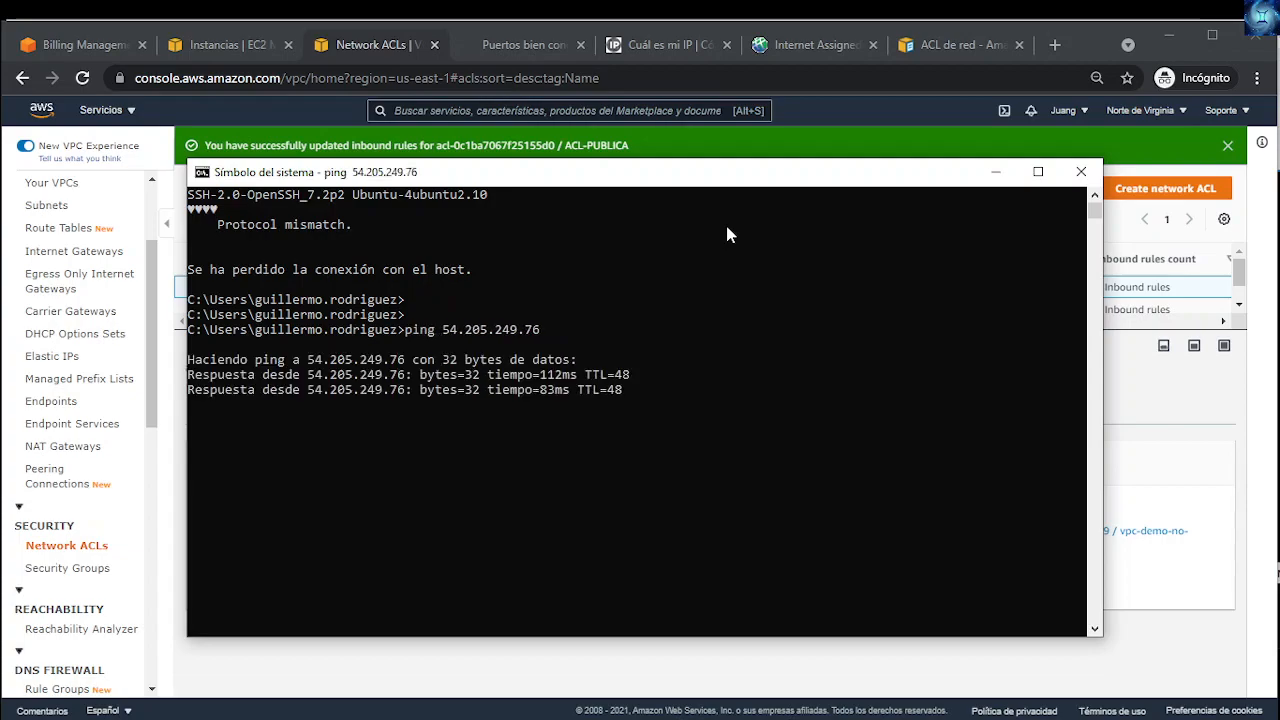
{"action": "key", "text": "ctrl+c"}
{"action": "key", "text": "Return"}
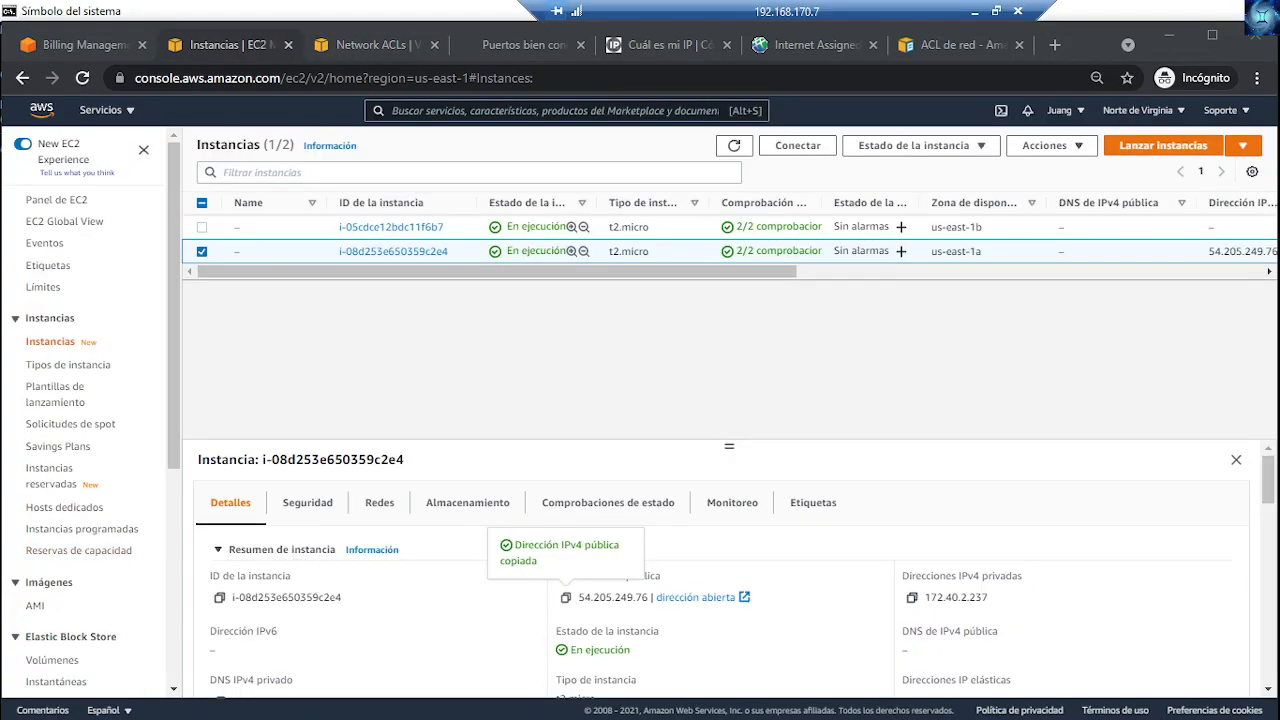
Step: Switch to the Command Prompt in the 192.168.170.7 remote session and repeat the ping to 54.205.249.76
{"action": "left_click", "coordinate": [332, 718]}
{"action": "left_click", "coordinate": [270, 392]}
{"action": "key", "text": "Up"}
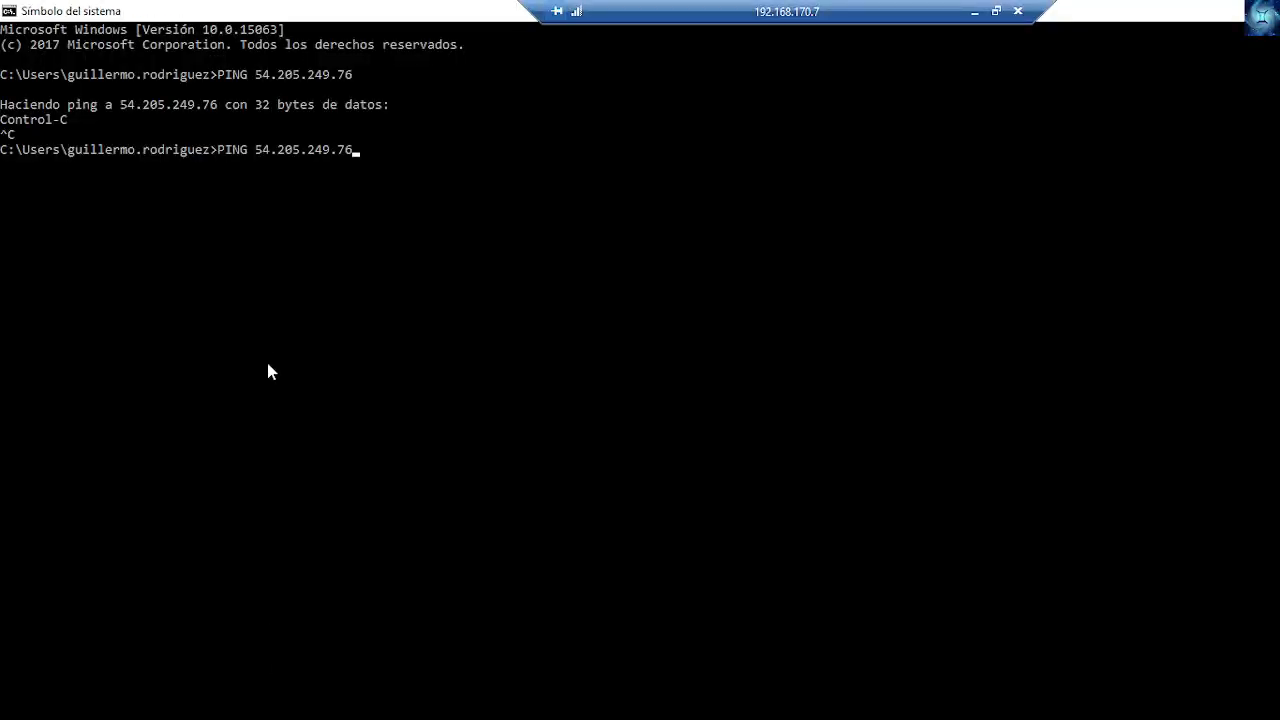
{"action": "key", "text": "Return"}
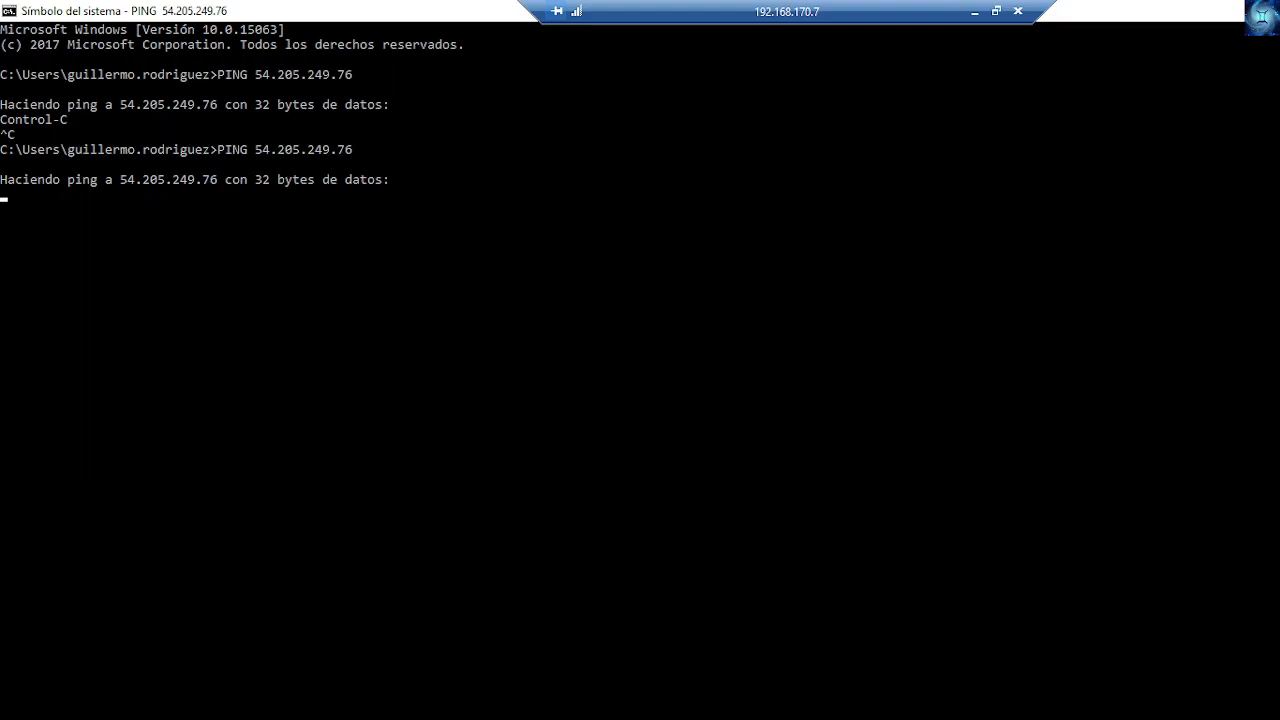
Step: Place the local Command Prompt beside the remote one's output and push its old output out of view with blank prompt lines
{"action": "key", "text": "alt+Tab"}
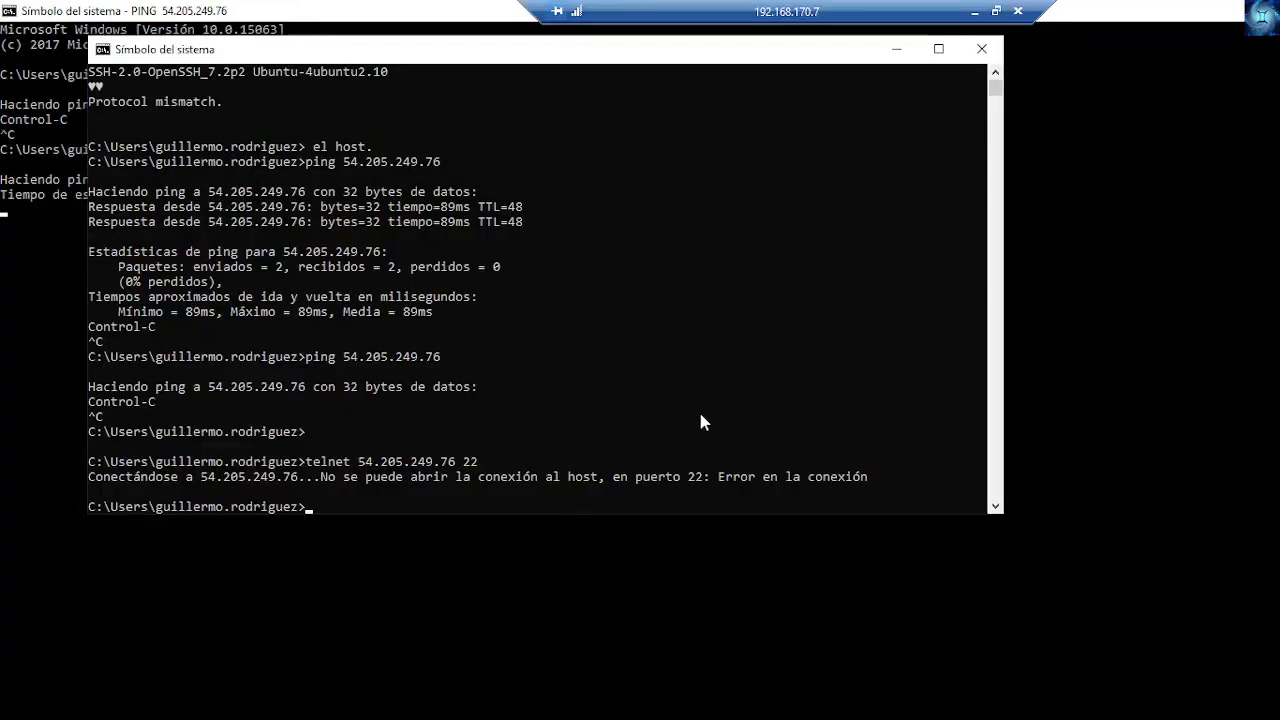
{"action": "left_click", "coordinate": [675, 368]}
{"action": "mouse_move", "coordinate": [428, 57]}
{"action": "left_mouse_down"}
{"action": "mouse_move", "coordinate": [661, 110]}
{"action": "mouse_move", "coordinate": [975, 35]}
{"action": "mouse_move", "coordinate": [735, 71]}
{"action": "left_mouse_up"}
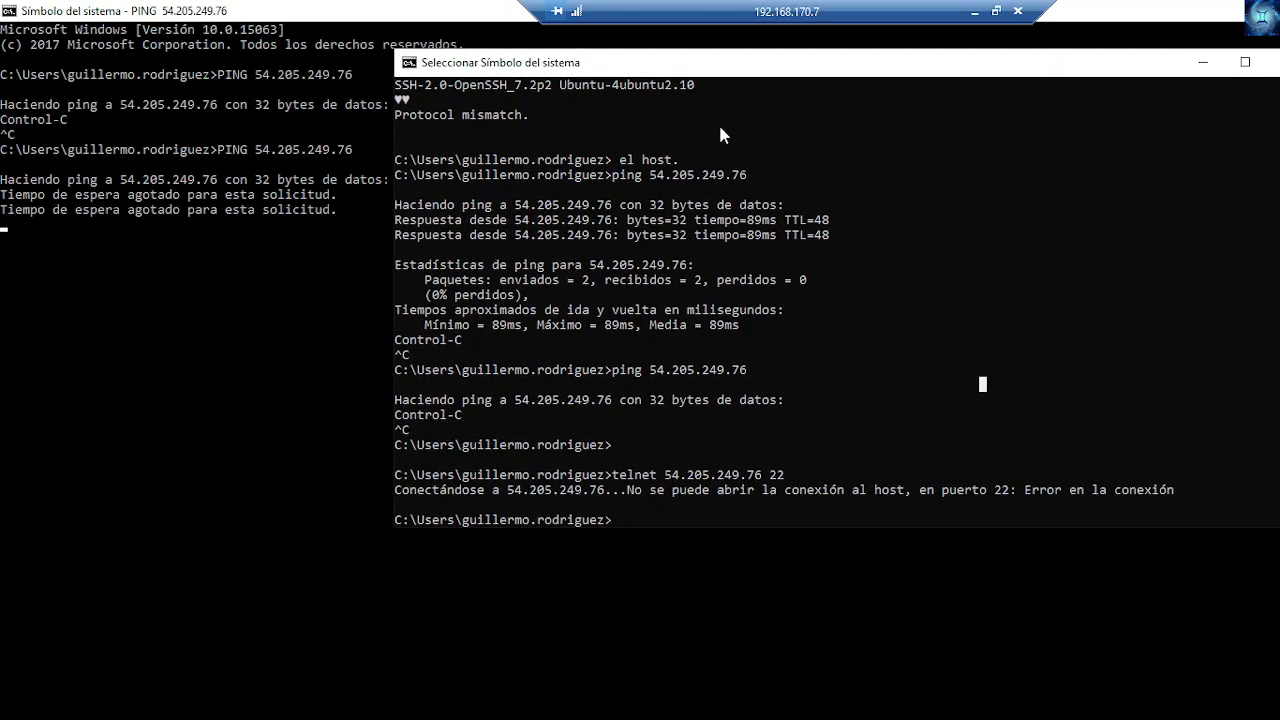
{"action": "key", "text": "Return"}
{"action": "key", "text": "Return"}
{"action": "key", "text": "Return"}
{"action": "key", "text": "Return"}
{"action": "key", "text": "Return"}
{"action": "key", "text": "Return"}
{"action": "key", "text": "Return"}
{"action": "key", "text": "Return"}
{"action": "key", "text": "Return"}
{"action": "key", "text": "Return"}
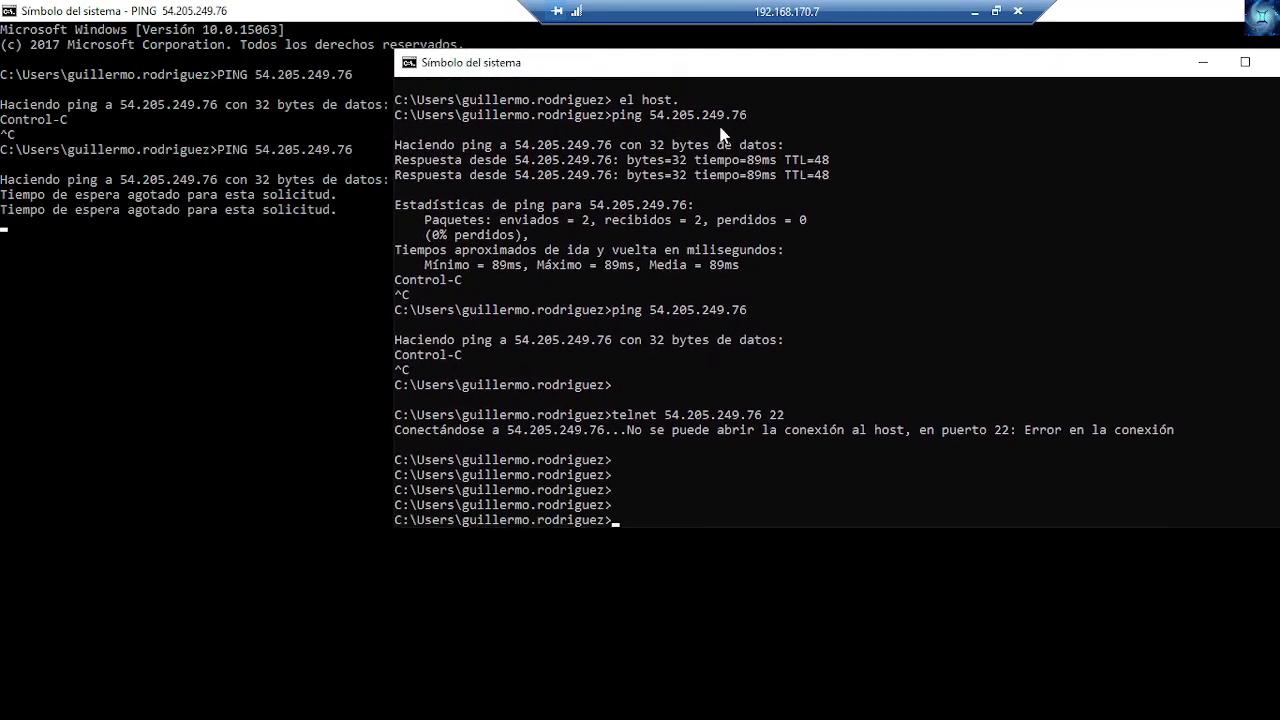
{"action": "scroll", "coordinate": [662, 262], "scroll_direction": "down", "scroll_amount": 7}
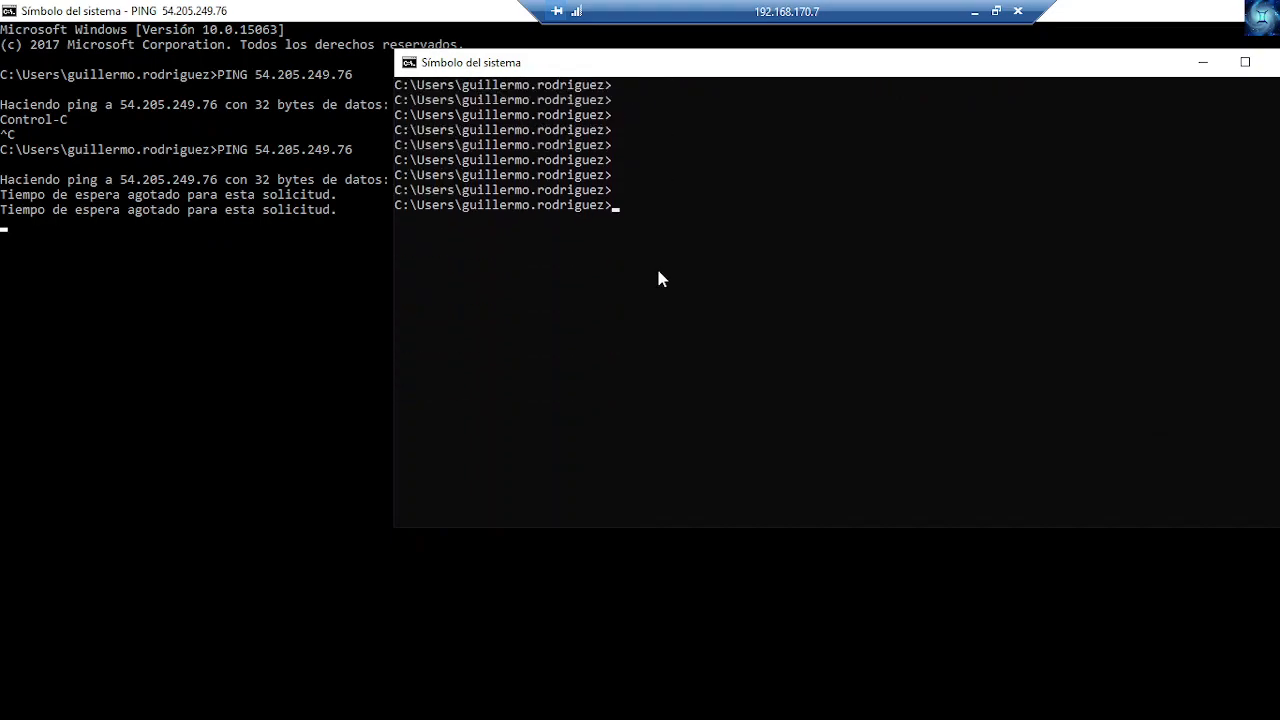
Step: Ping 54.205.249.76 from the local Command Prompt while the remote ping output stays in view, and cancel the ping
{"action": "key", "text": "ctrl+v"}
{"action": "key", "text": "Up"}
{"action": "key", "text": "Down"}
{"action": "key", "text": "BackSpace"}
{"action": "key", "text": "BackSpace"}
{"action": "key", "text": "BackSpace"}
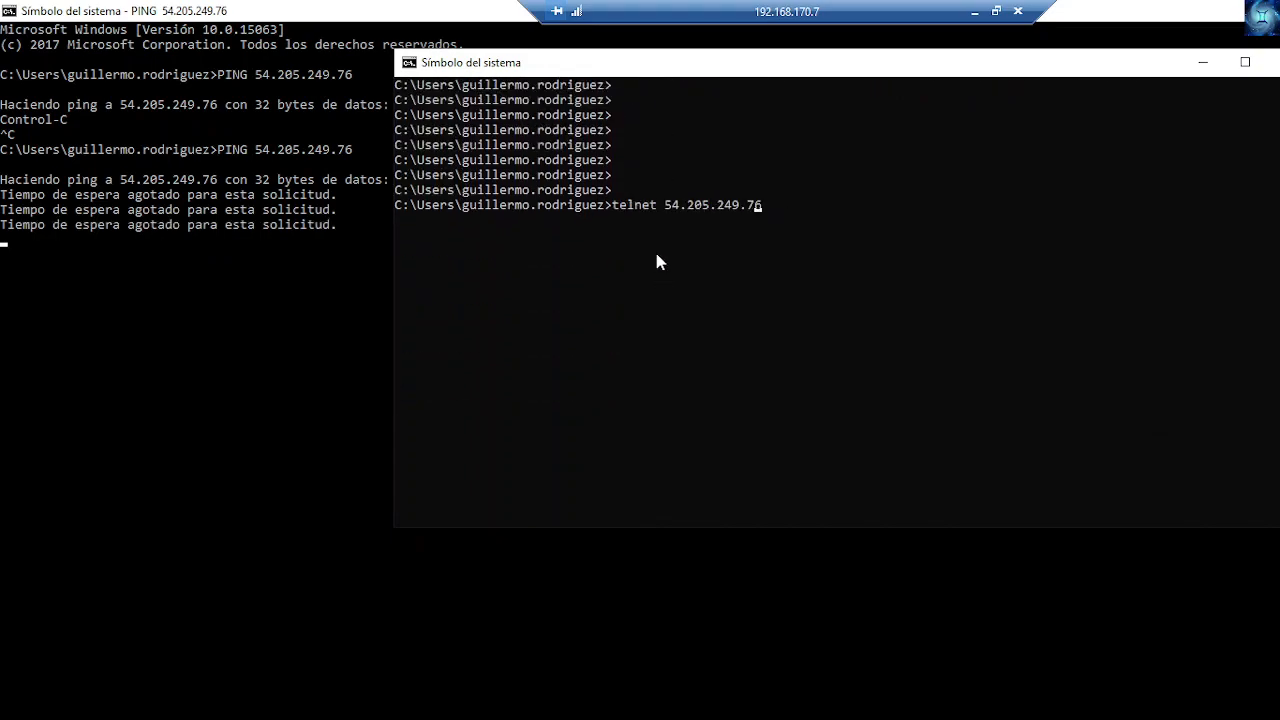
{"action": "key", "text": "Left"}
{"action": "key", "text": "Left"}
{"action": "key", "text": "Left"}
{"action": "key", "text": "Left"}
{"action": "key", "text": "Left"}
{"action": "key", "text": "Left"}
{"action": "key", "text": "Left"}
{"action": "key", "text": "Left"}
{"action": "key", "text": "Left"}
{"action": "key", "text": "Left"}
{"action": "key", "text": "Left"}
{"action": "key", "text": "Left"}
{"action": "key", "text": "Left"}
{"action": "key", "text": "Left"}
{"action": "key", "text": "BackSpace"}
{"action": "key", "text": "BackSpace"}
{"action": "key", "text": "BackSpace"}
{"action": "key", "text": "BackSpace"}
{"action": "key", "text": "BackSpace"}
{"action": "key", "text": "BackSpace"}
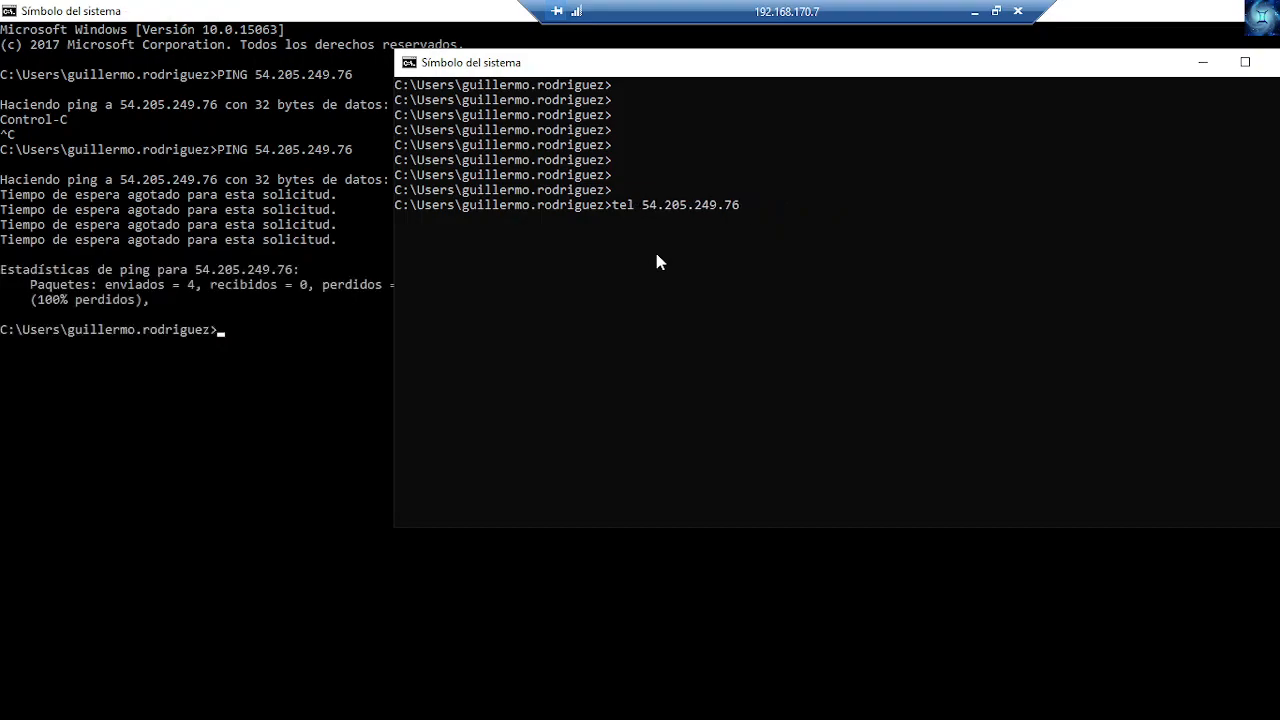
{"action": "type", "text": "ping"}
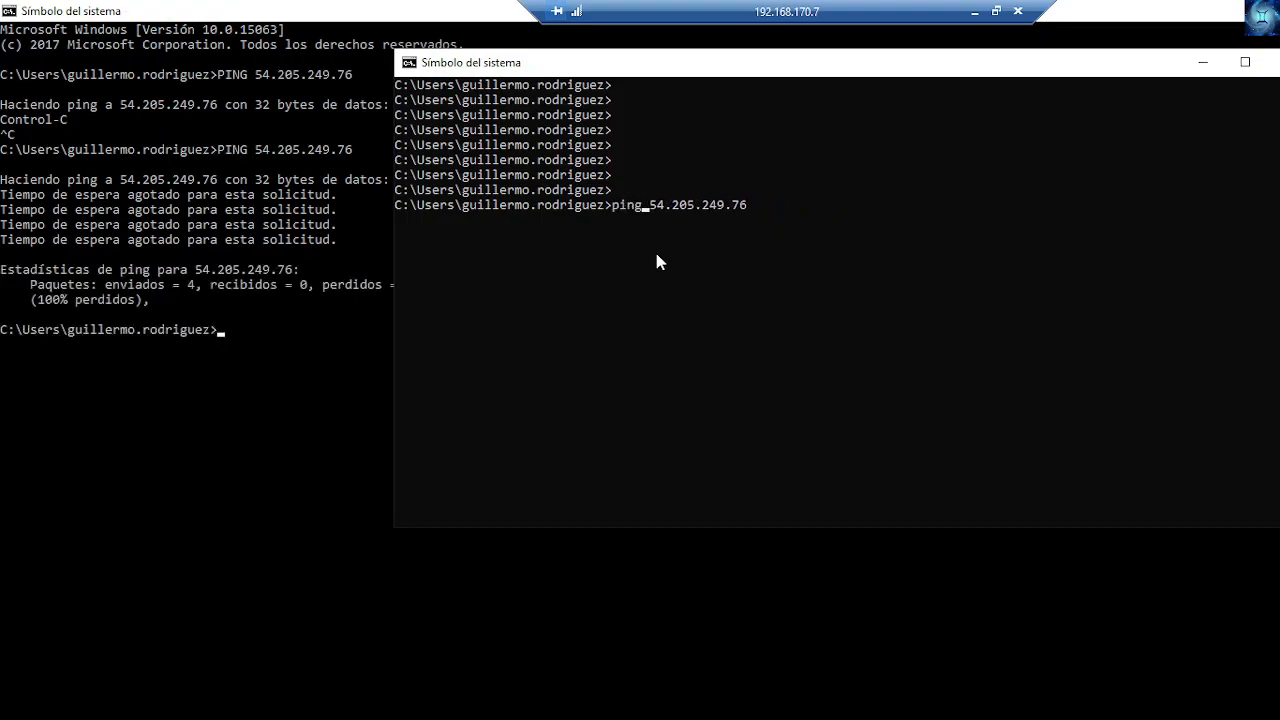
{"action": "key", "text": "Return"}
{"action": "key", "text": "ctrl+c"}
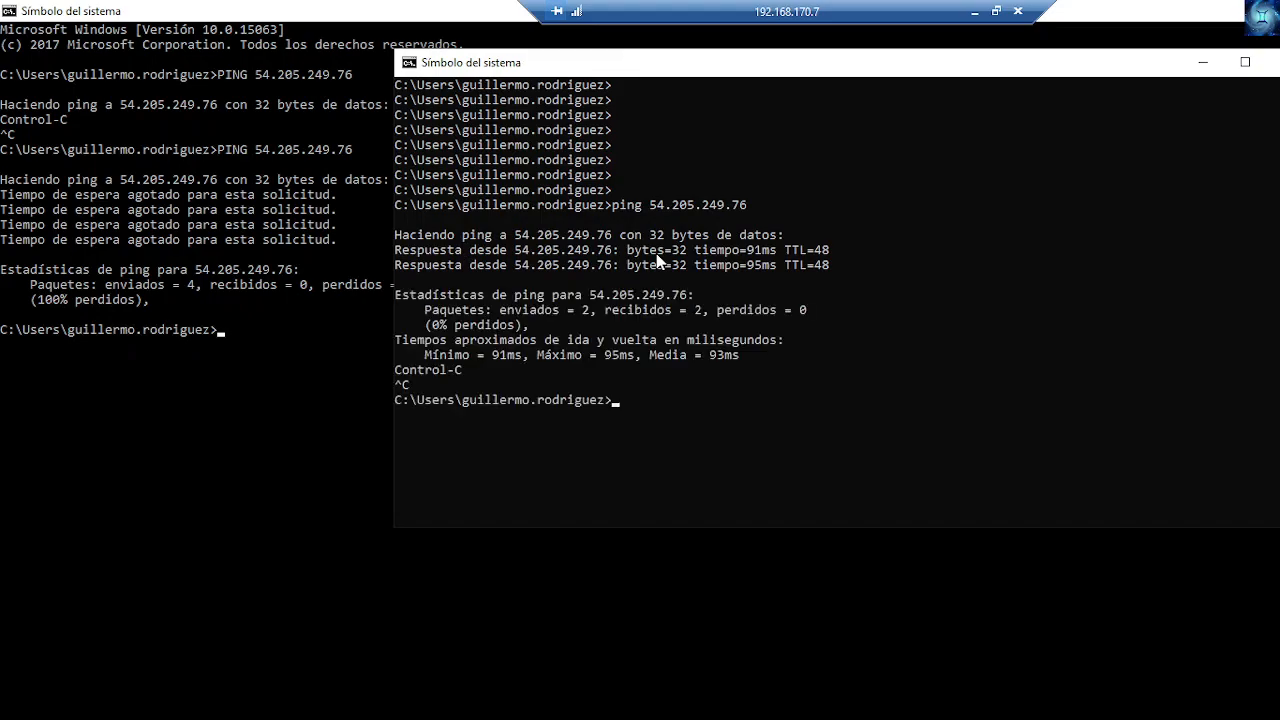
Step: Rework the last ping command into telnet 54.205.249.76 22 and run it in the local Command Prompt
{"action": "key", "text": "Up"}
{"action": "type", "text": "22"}
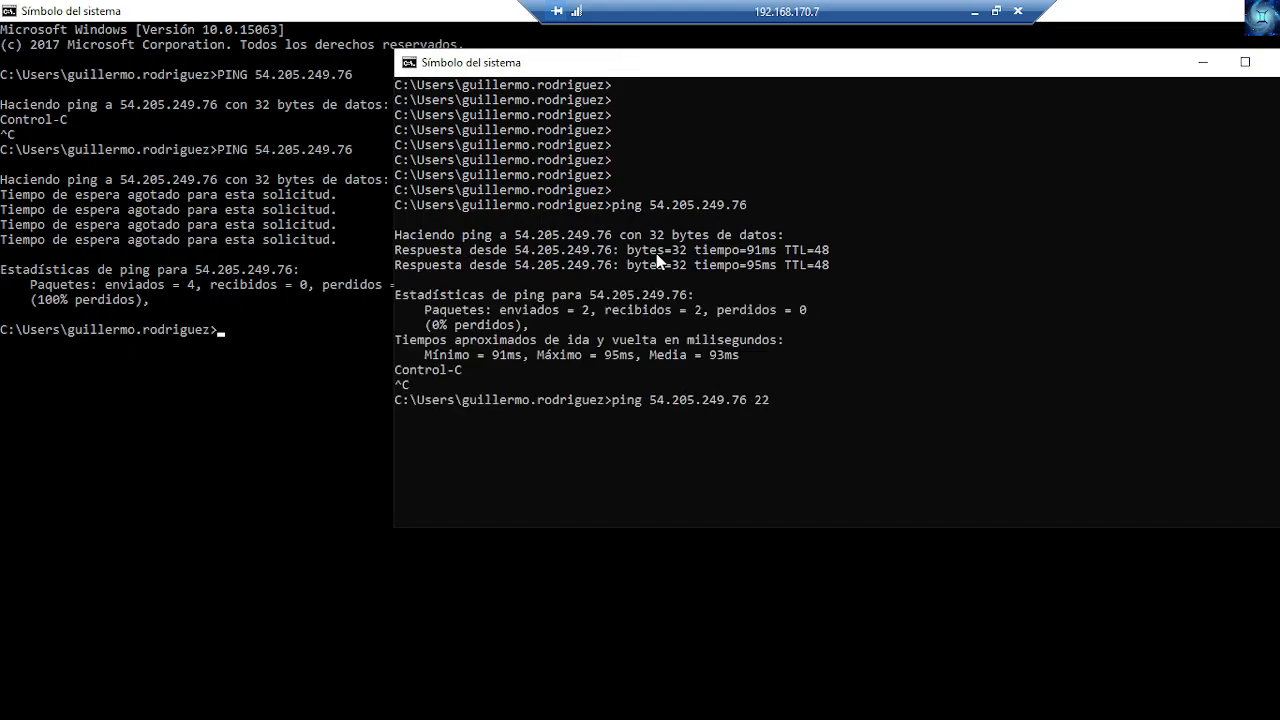
{"action": "key", "text": "Left"}
{"action": "key", "text": "Left"}
{"action": "key", "text": "Left"}
{"action": "key", "text": "Left"}
{"action": "key", "text": "Left"}
{"action": "key", "text": "Left"}
{"action": "key", "text": "Left"}
{"action": "key", "text": "Left"}
{"action": "key", "text": "Left"}
{"action": "key", "text": "Left"}
{"action": "key", "text": "Left"}
{"action": "key", "text": "Left"}
{"action": "key", "text": "Left"}
{"action": "key", "text": "Left"}
{"action": "key", "text": "Left"}
{"action": "key", "text": "Left"}
{"action": "key", "text": "Left"}
{"action": "key", "text": "BackSpace"}
{"action": "key", "text": "BackSpace"}
{"action": "key", "text": "BackSpace"}
{"action": "key", "text": "BackSpace"}
{"action": "type", "text": "telnet"}
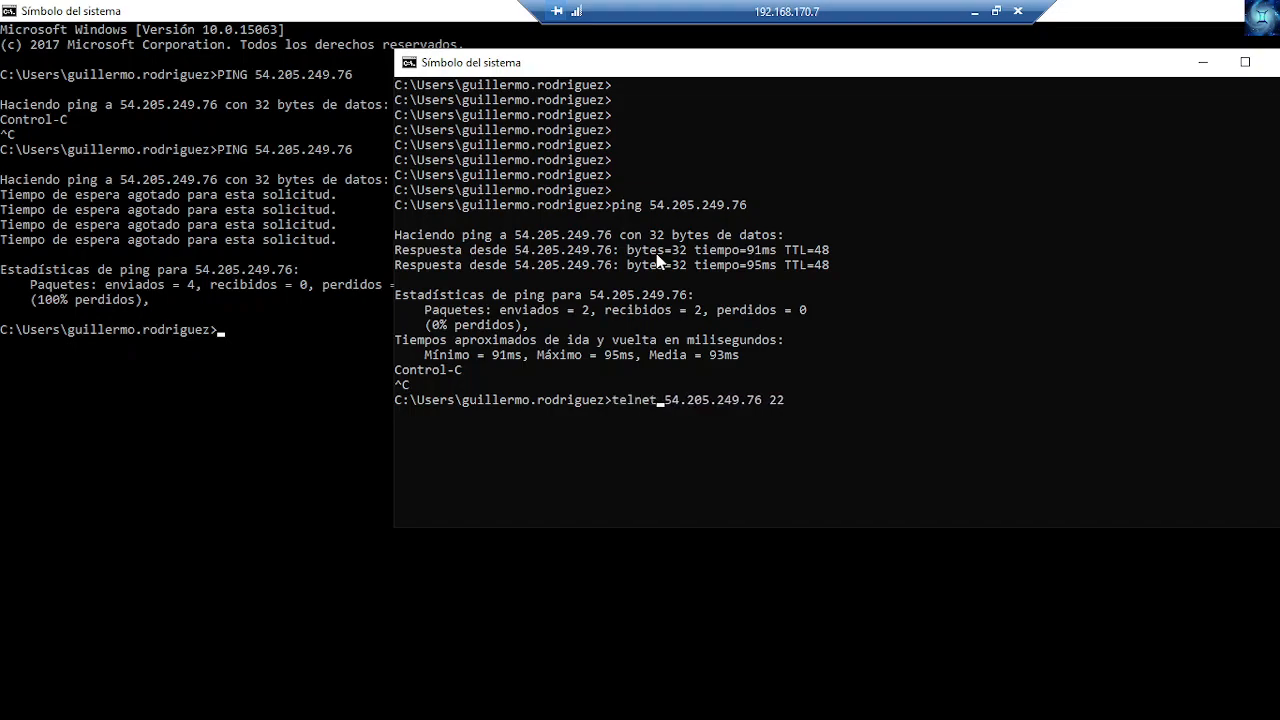
{"action": "key", "text": "Return"}
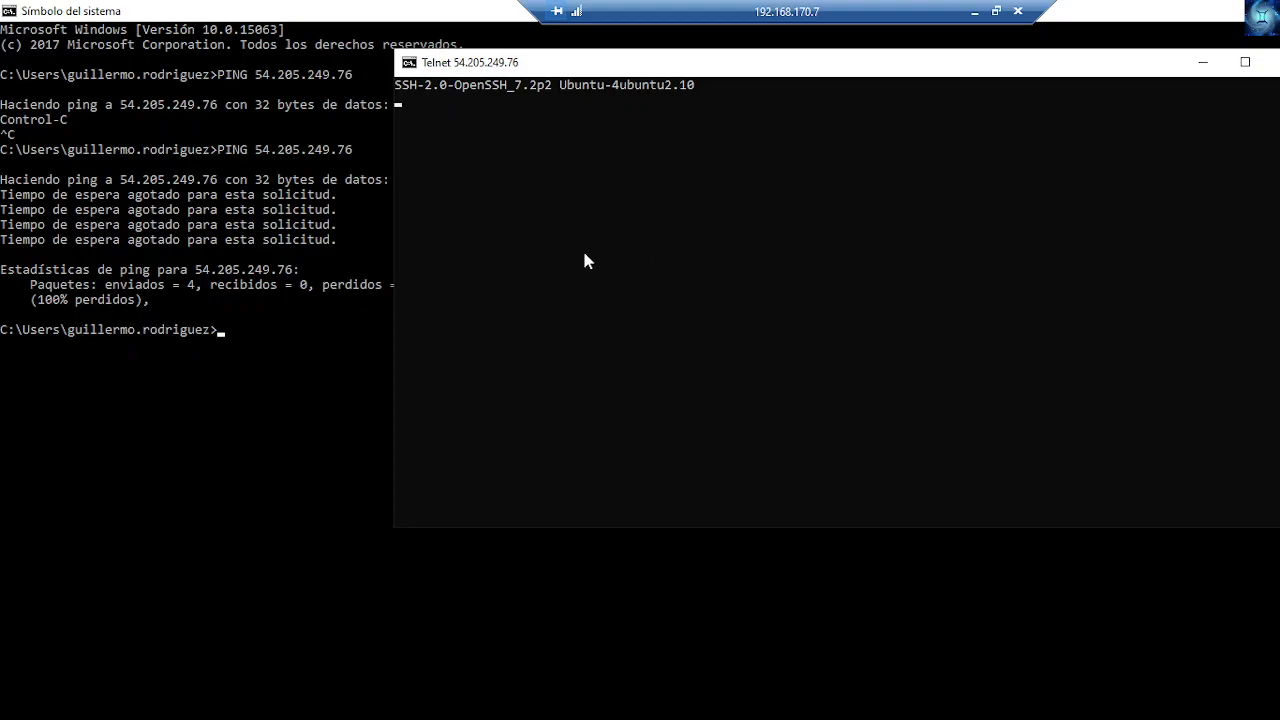
Step: Test the SSH port from the remote session's Command Prompt with telnet 54.205.249.76 22
{"action": "left_click", "coordinate": [305, 330]}
{"action": "key", "text": "Up"}
{"action": "key", "text": "BackSpace"}
{"action": "type", "text": "6 22"}
{"action": "key", "text": "Left"}
{"action": "key", "text": "Left"}
{"action": "key", "text": "Left"}
{"action": "key", "text": "Left"}
{"action": "key", "text": "Left"}
{"action": "key", "text": "Left"}
{"action": "key", "text": "Left"}
{"action": "key", "text": "Left"}
{"action": "key", "text": "Left"}
{"action": "key", "text": "Left"}
{"action": "key", "text": "Left"}
{"action": "key", "text": "Left"}
{"action": "key", "text": "Left"}
{"action": "key", "text": "Left"}
{"action": "key", "text": "Left"}
{"action": "key", "text": "Left"}
{"action": "key", "text": "BackSpace"}
{"action": "key", "text": "BackSpace"}
{"action": "key", "text": "BackSpace"}
{"action": "key", "text": "BackSpace"}
{"action": "key", "text": "BackSpace"}
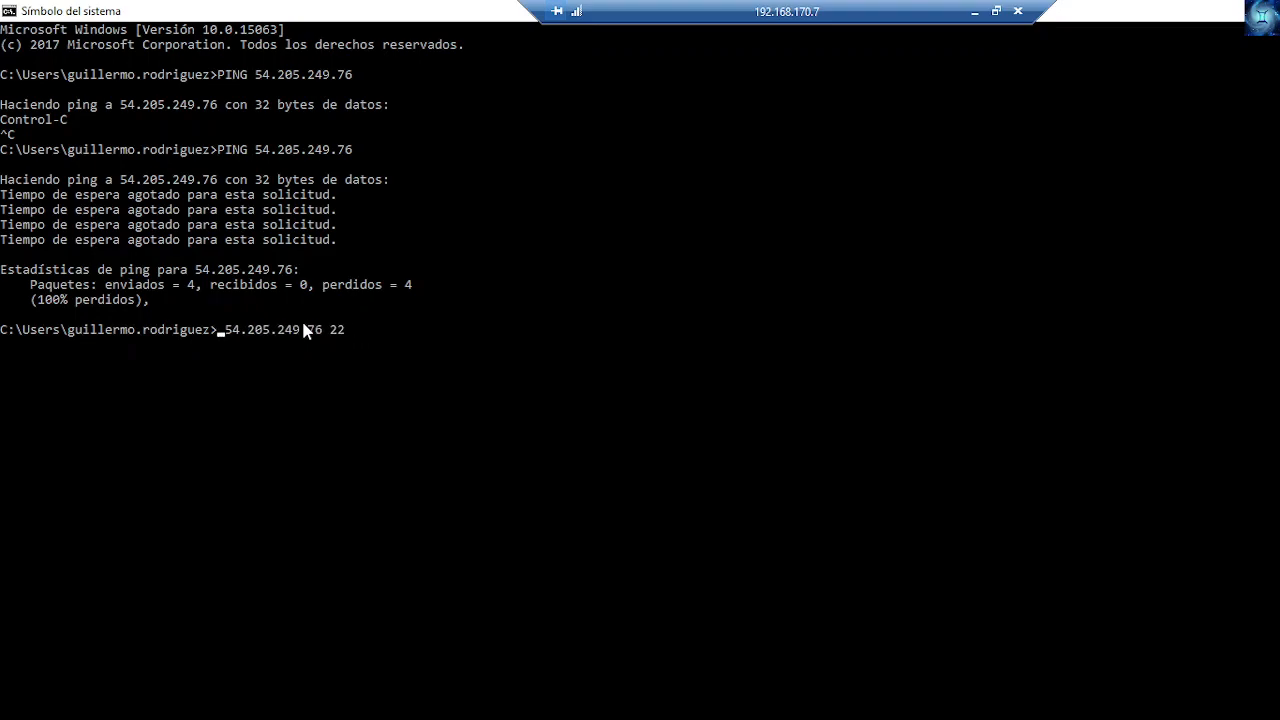
{"action": "type", "text": "telnet"}
{"action": "key", "text": "Return"}
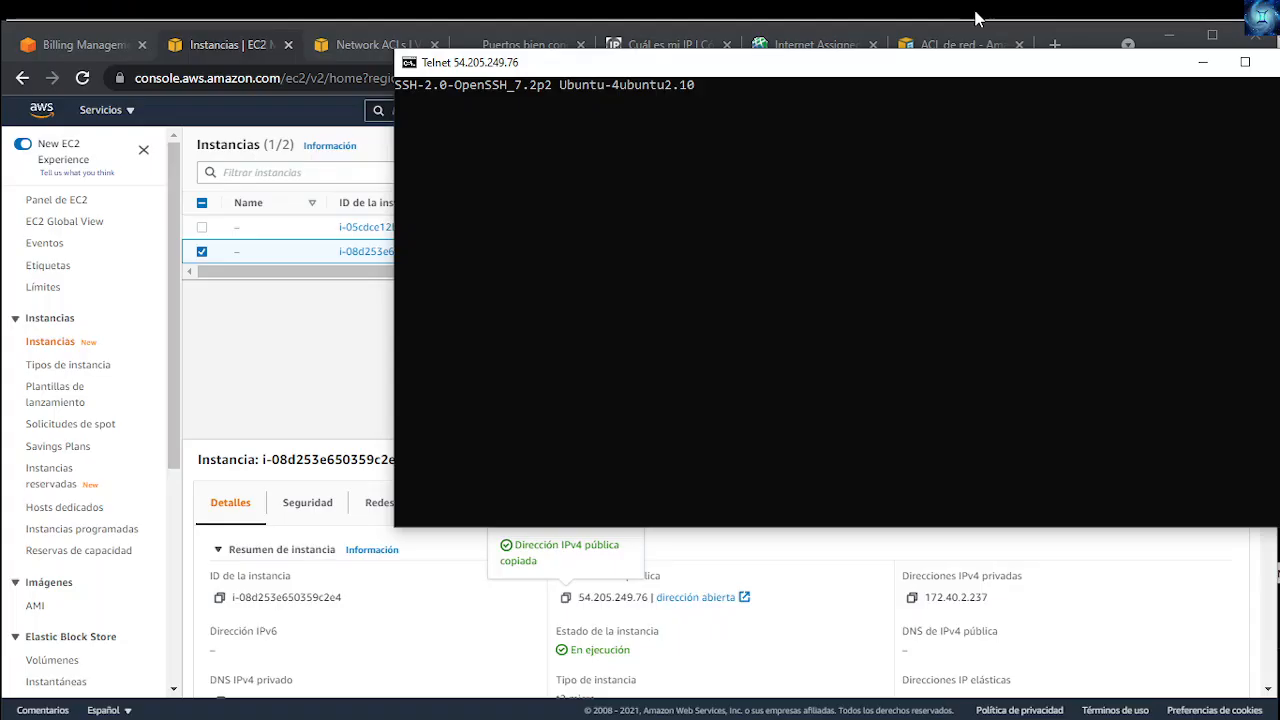
Step: Minimize the remote session and the local Telnet window, and return to the Network ACLs page in the browser
{"action": "left_click", "coordinate": [975, 12]}
{"action": "left_click", "coordinate": [1203, 62]}
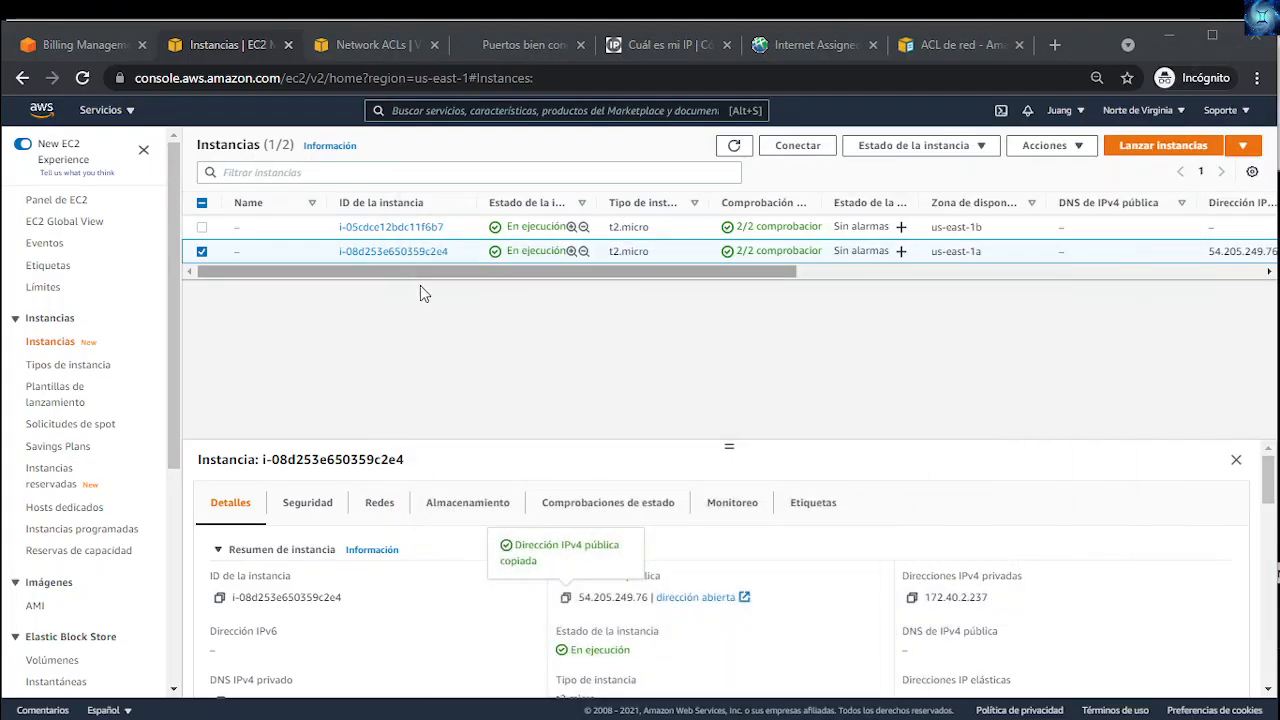
{"action": "left_click", "coordinate": [202, 253]}
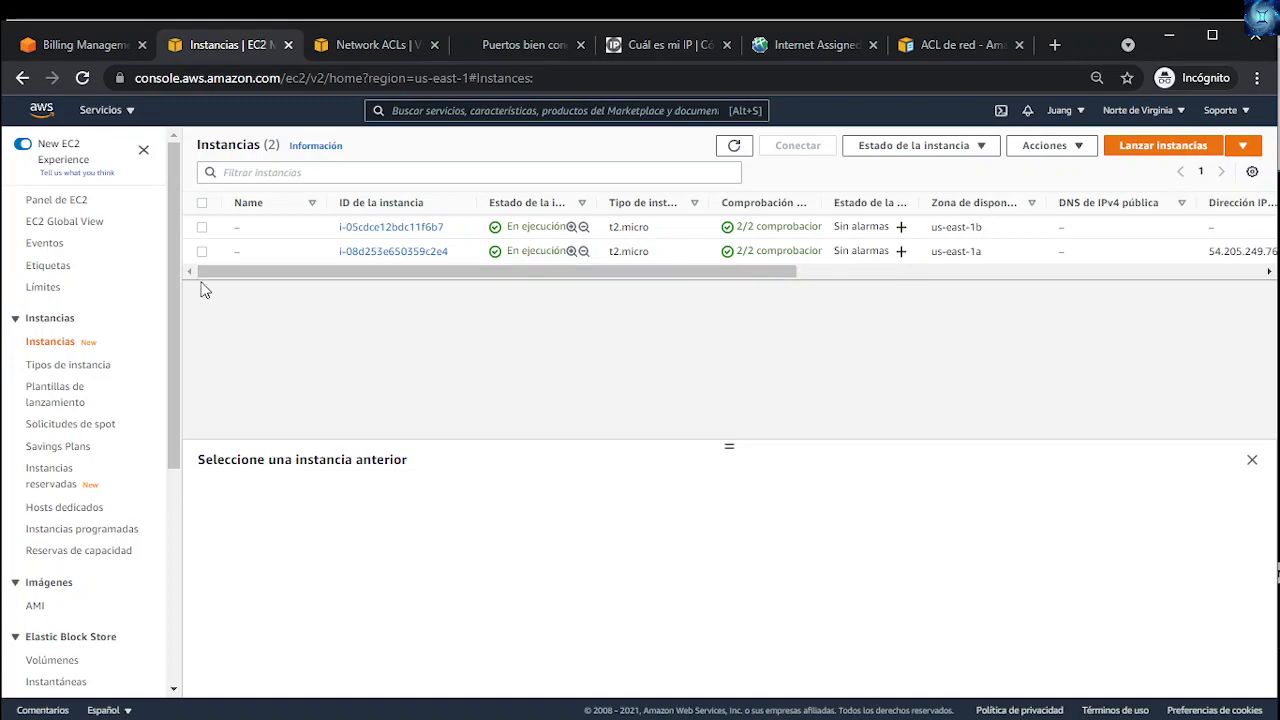
{"action": "left_click", "coordinate": [343, 45]}
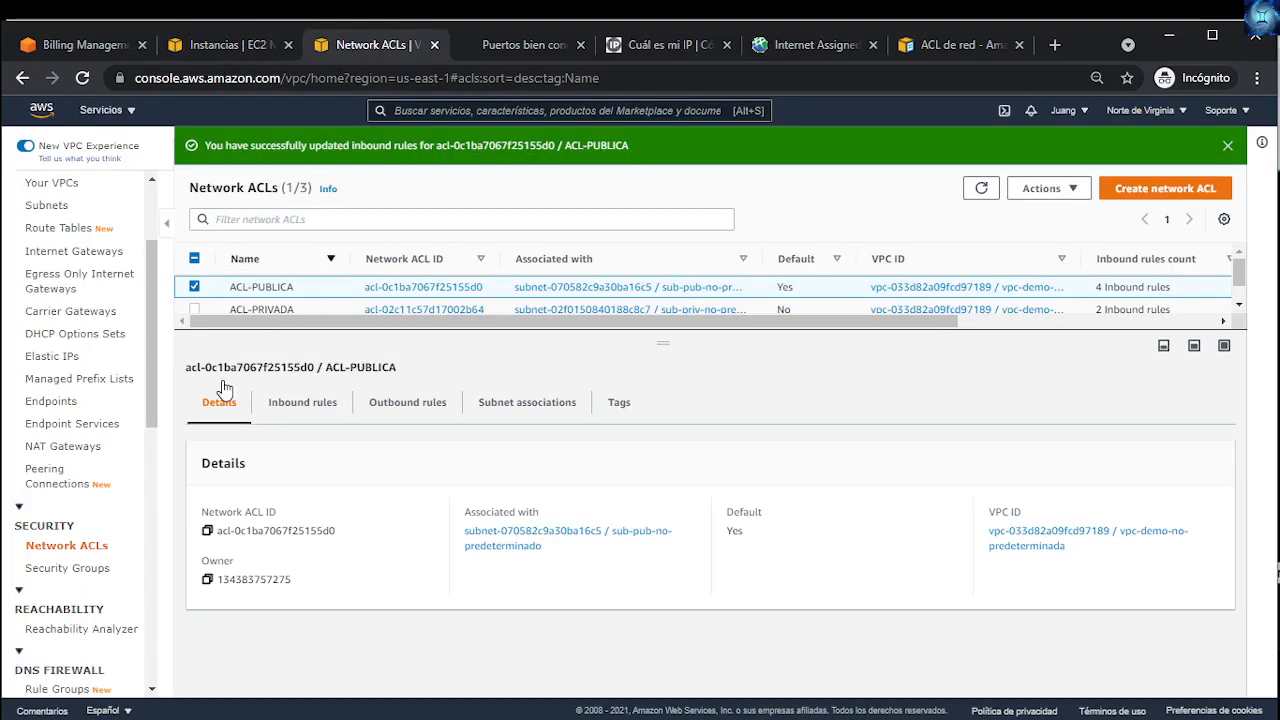
Step: Open ACL-PUBLICA's outbound rules for editing and change rule 1's type to SSH (22)
{"action": "left_click", "coordinate": [300, 420]}
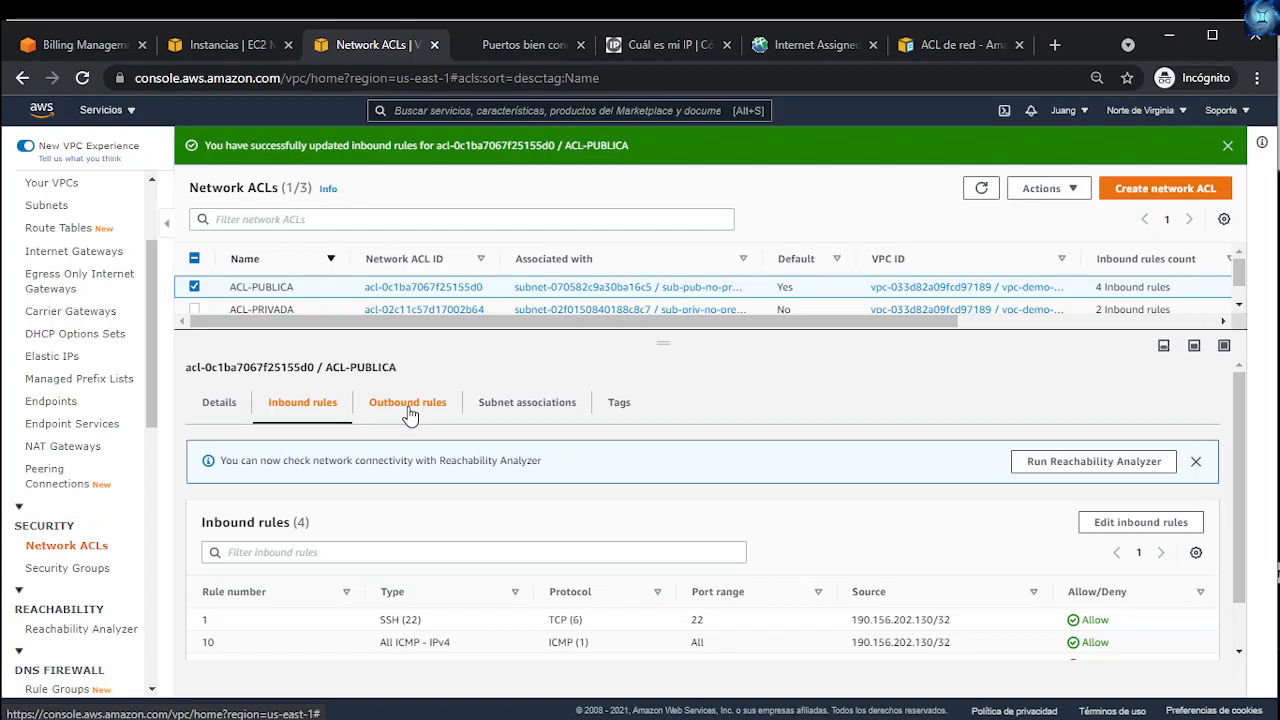
{"action": "left_click", "coordinate": [409, 416]}
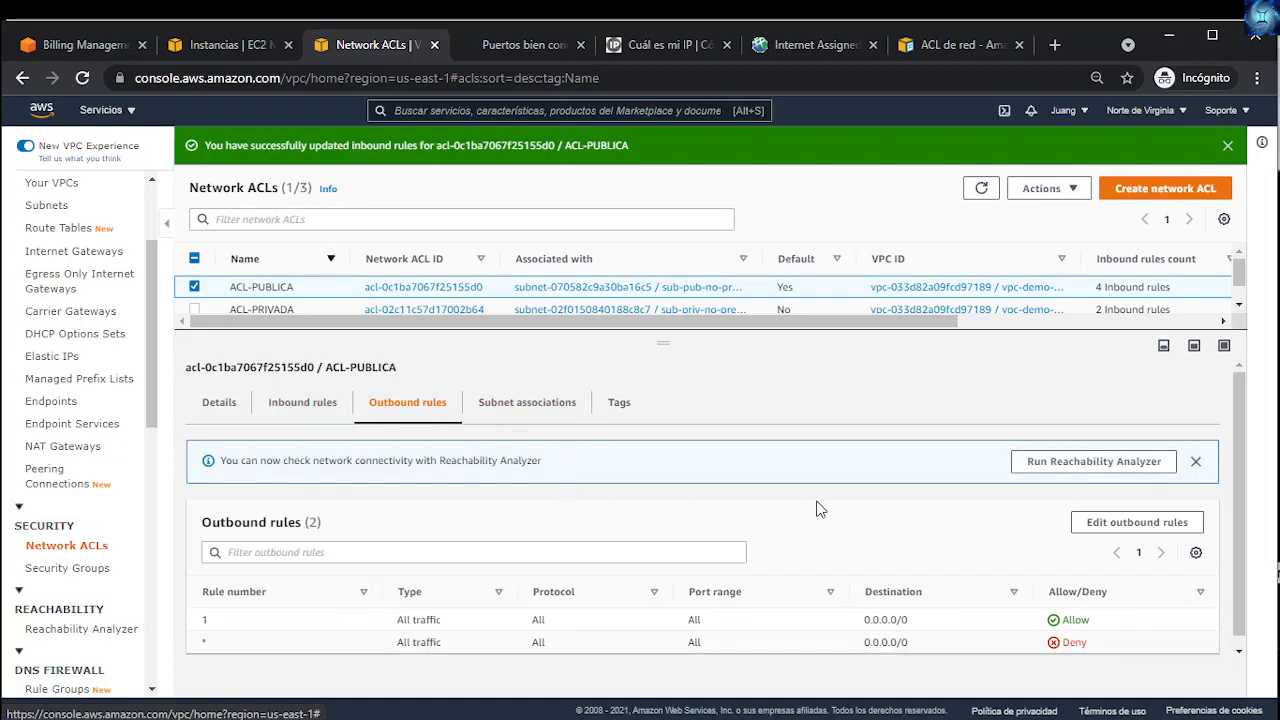
{"action": "left_click", "coordinate": [1137, 522]}
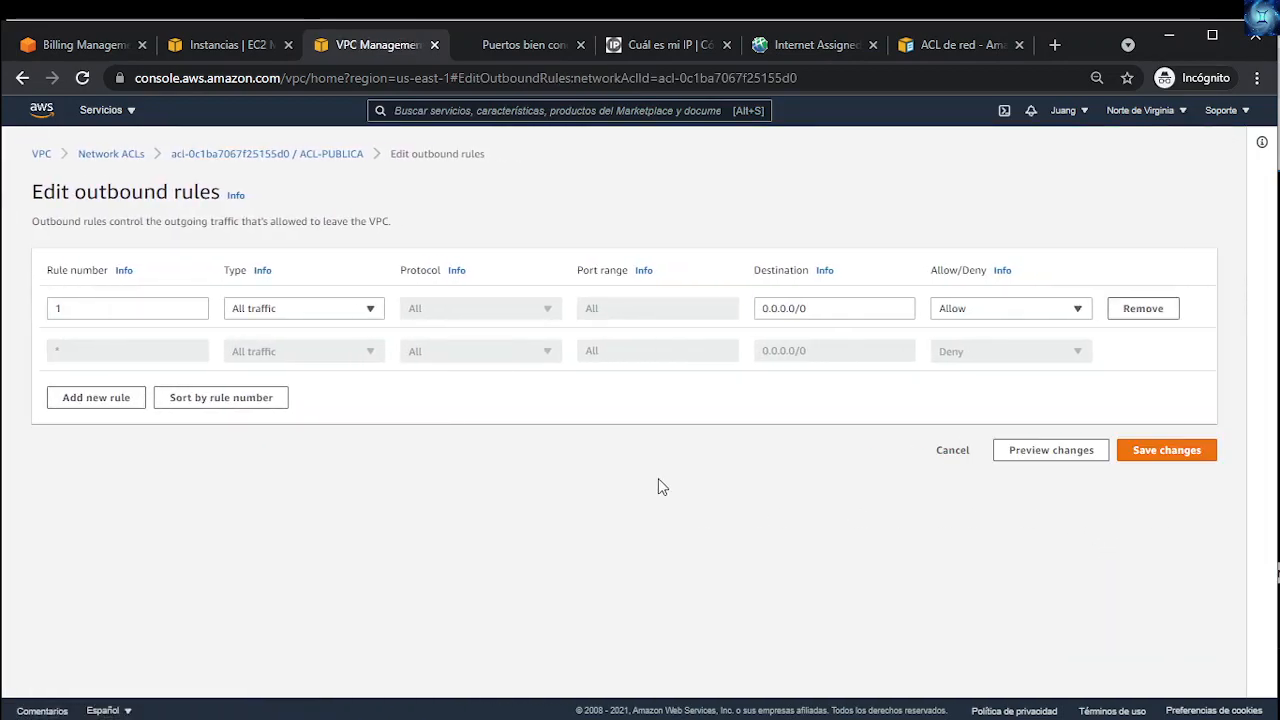
{"action": "double_click", "coordinate": [196, 304]}
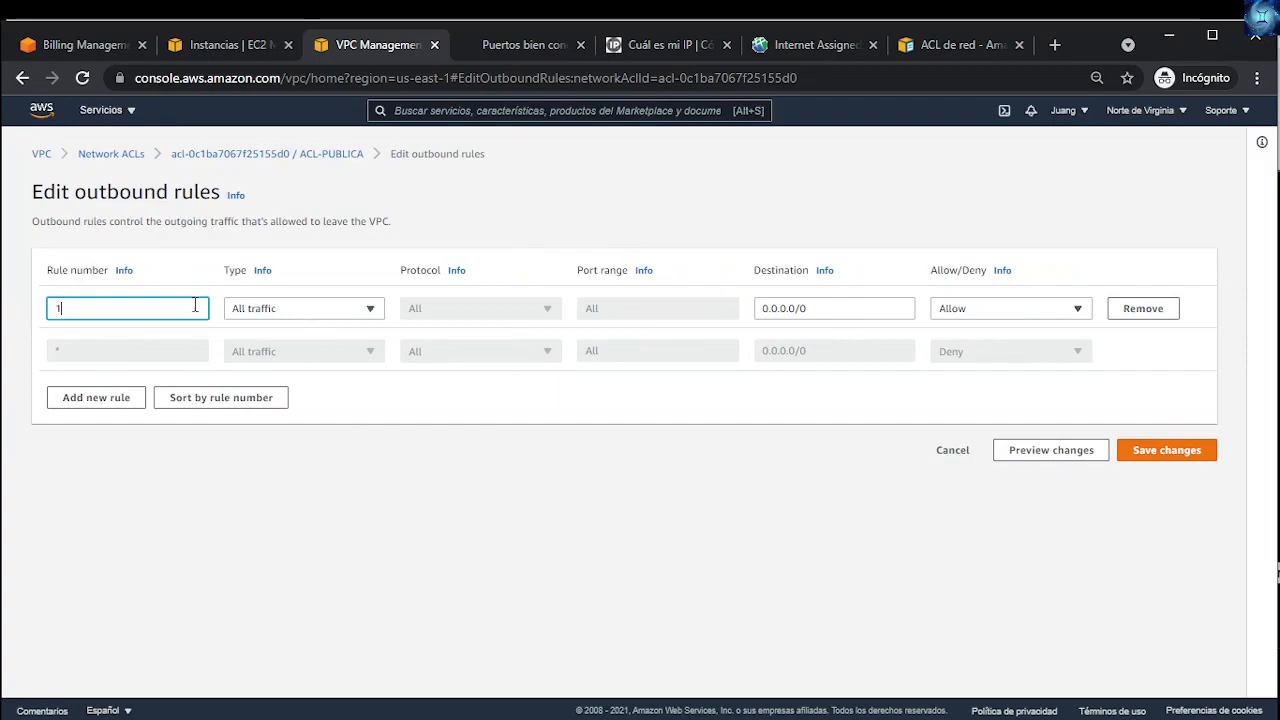
{"action": "left_click", "coordinate": [241, 312]}
{"action": "type", "text": "ss"}
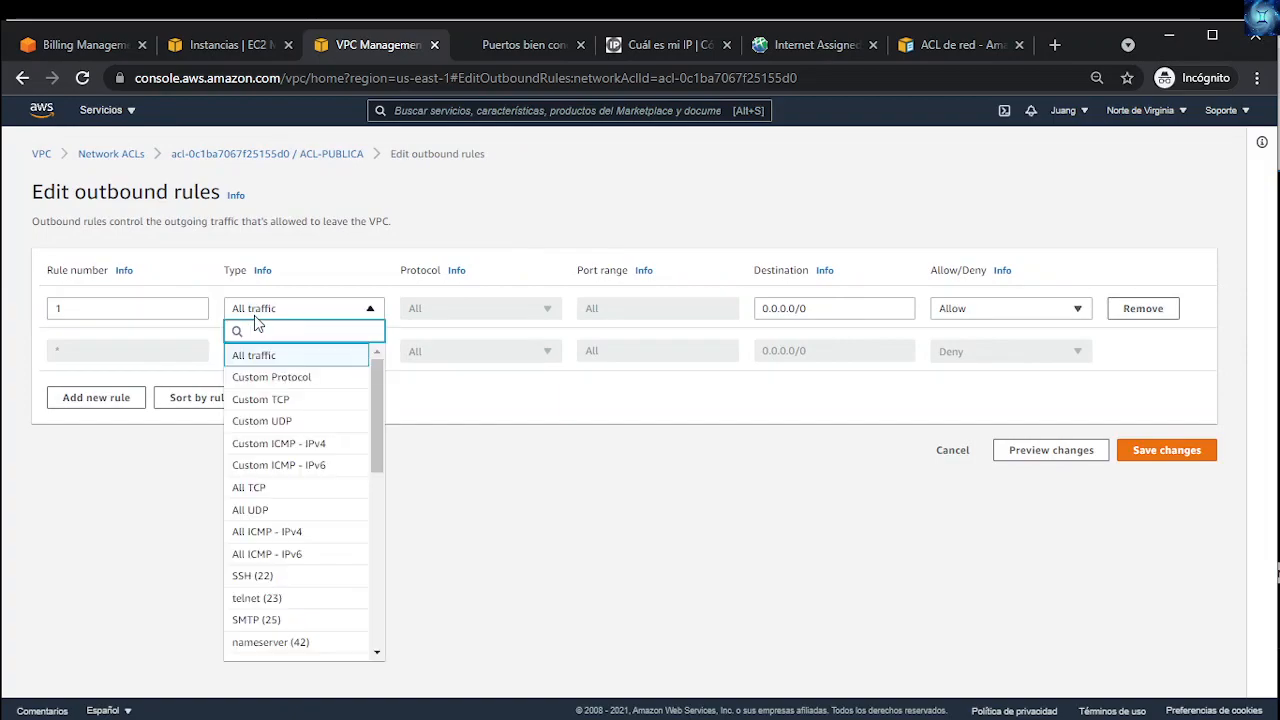
{"action": "left_click", "coordinate": [252, 356]}
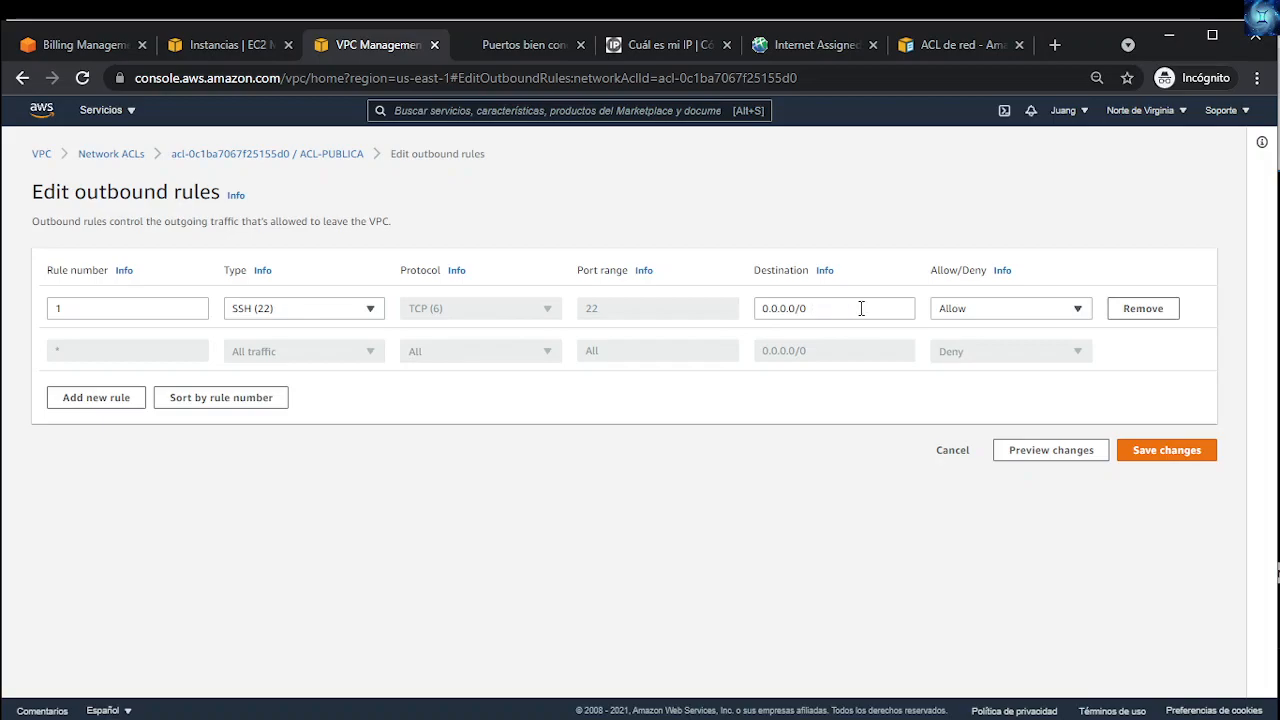
Step: Add outbound rule 10 with the type All ICMP - IPv4
{"action": "left_click", "coordinate": [122, 397]}
{"action": "left_click", "coordinate": [124, 350]}
{"action": "type", "text": "10"}
{"action": "left_click", "coordinate": [278, 357]}
{"action": "type", "text": "ic"}
{"action": "left_click", "coordinate": [320, 465]}
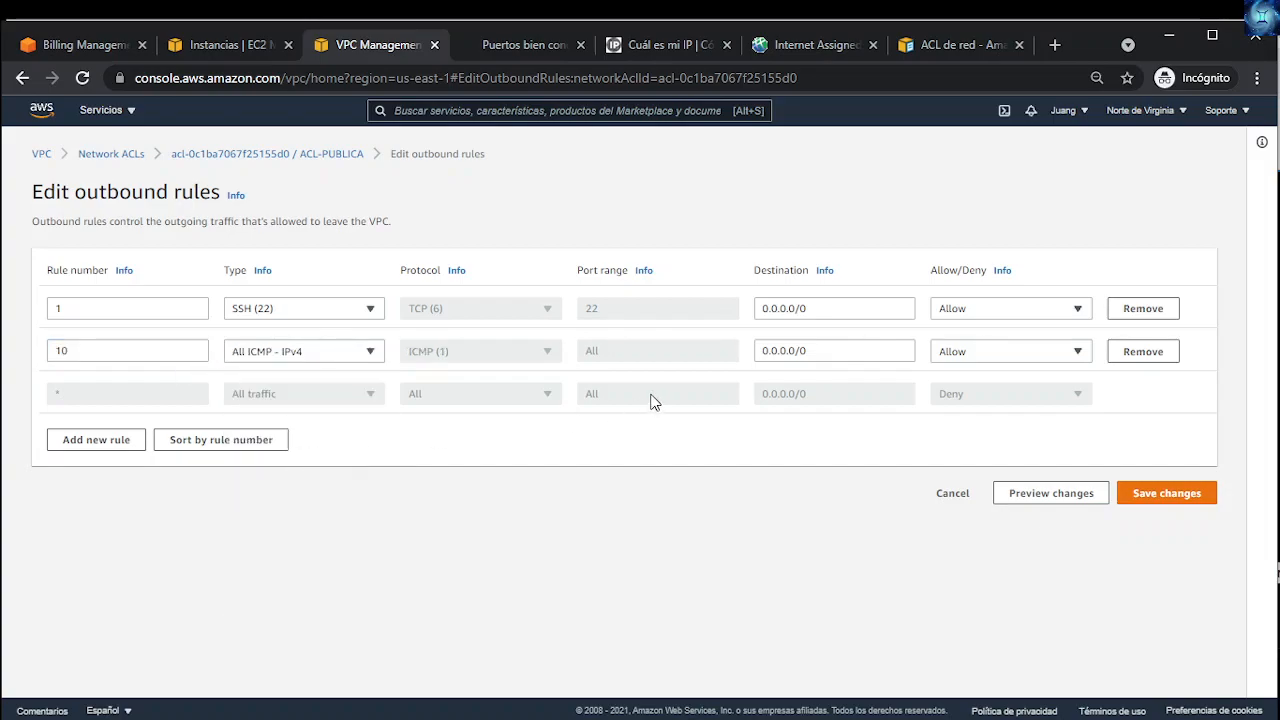
Step: Add outbound rule 30 that denies All traffic, and save the outbound rule changes
{"action": "left_click", "coordinate": [96, 440]}
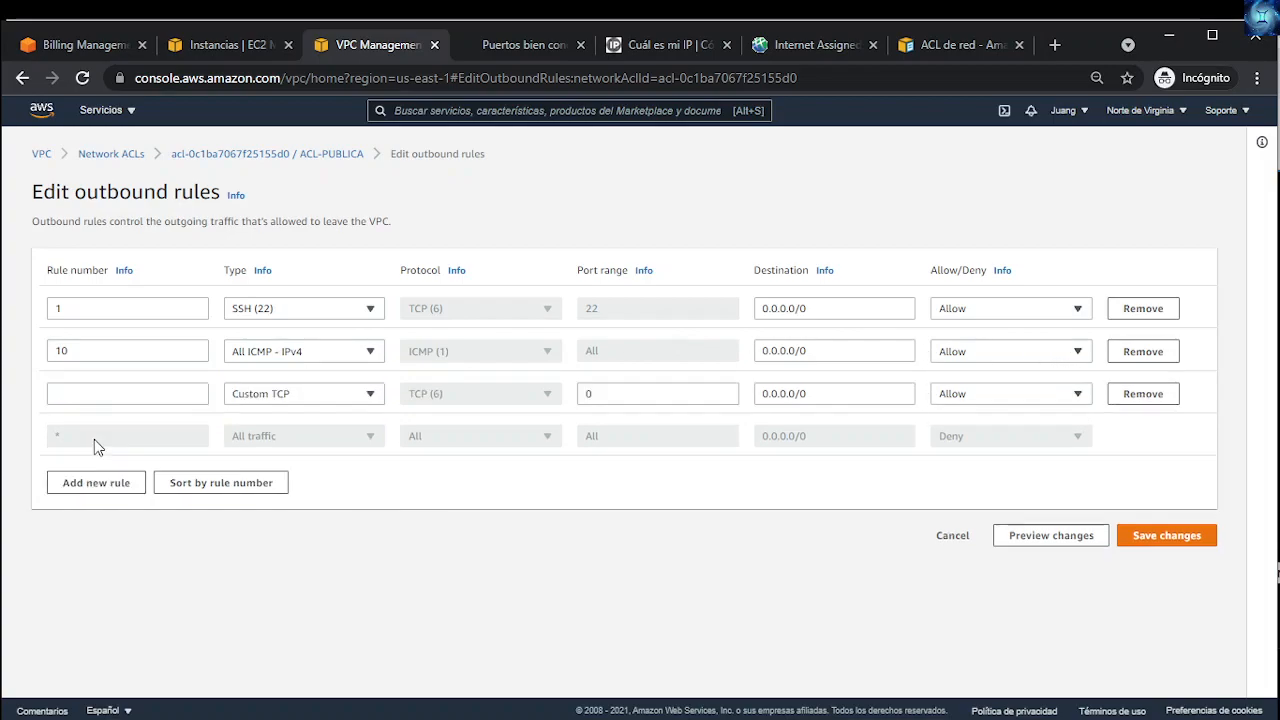
{"action": "left_click", "coordinate": [106, 392]}
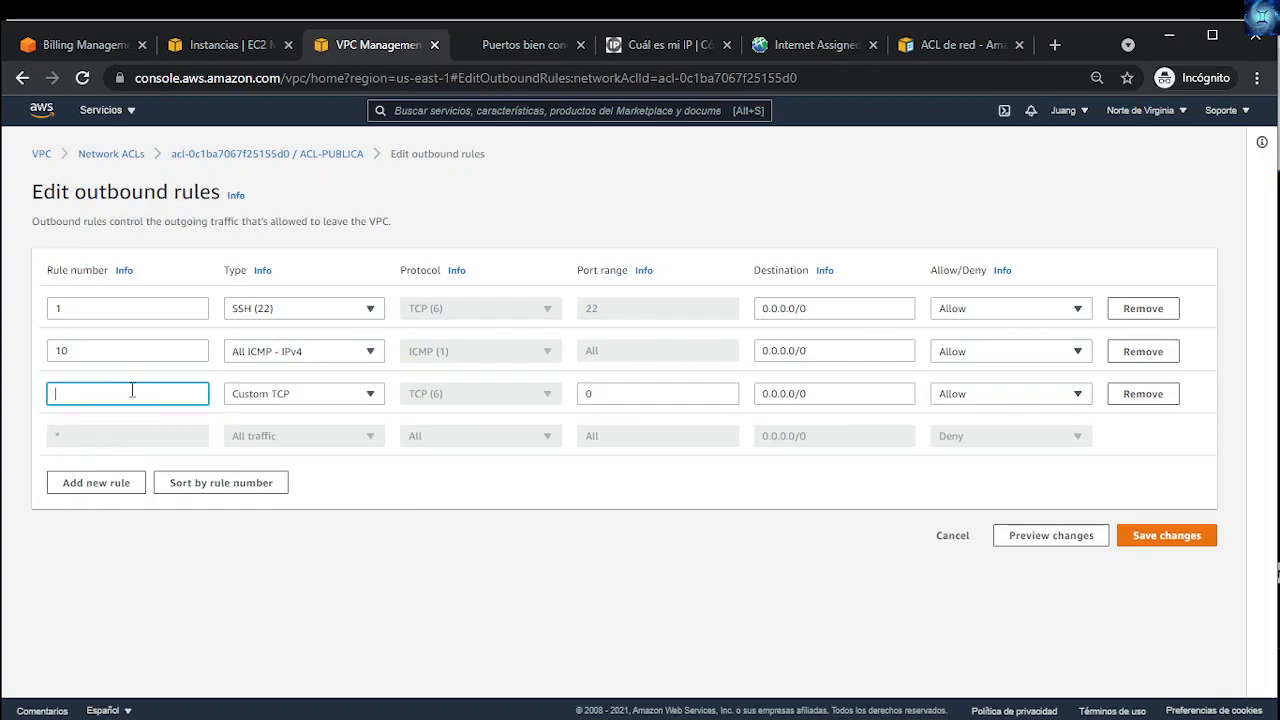
{"action": "type", "text": "30"}
{"action": "left_click", "coordinate": [298, 396]}
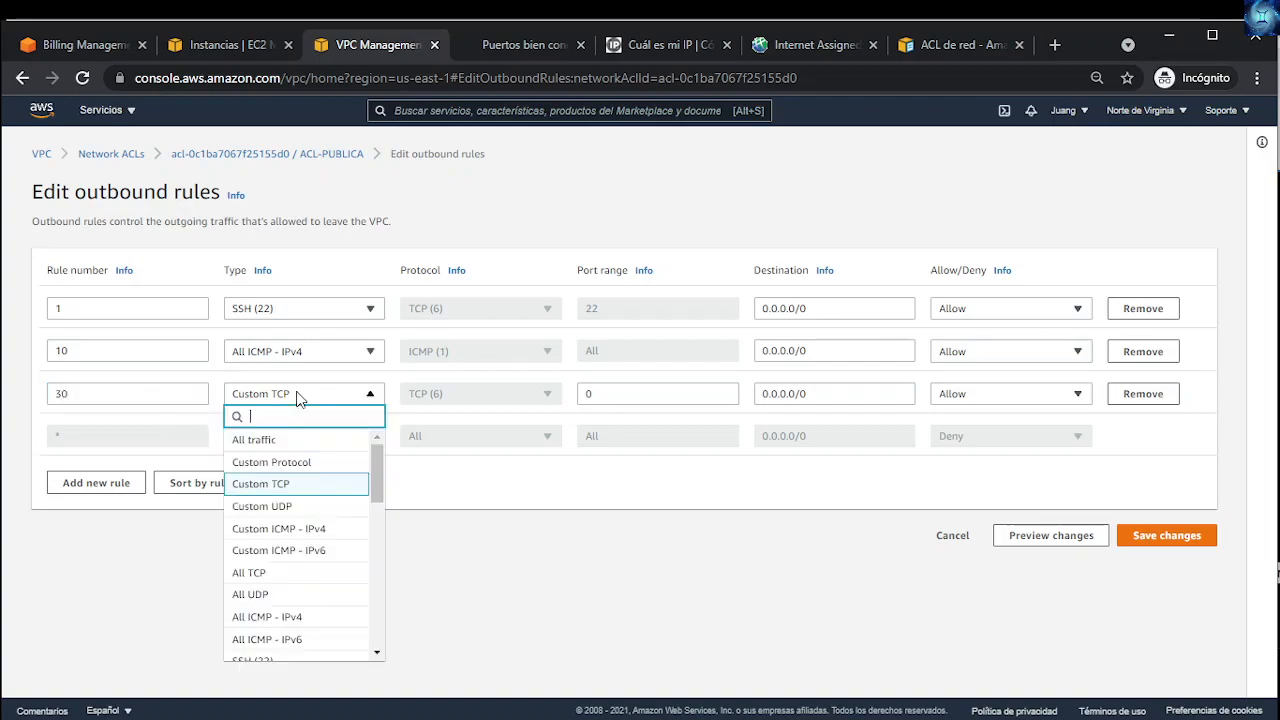
{"action": "left_click", "coordinate": [270, 442]}
{"action": "left_click", "coordinate": [992, 396]}
{"action": "left_click", "coordinate": [953, 439]}
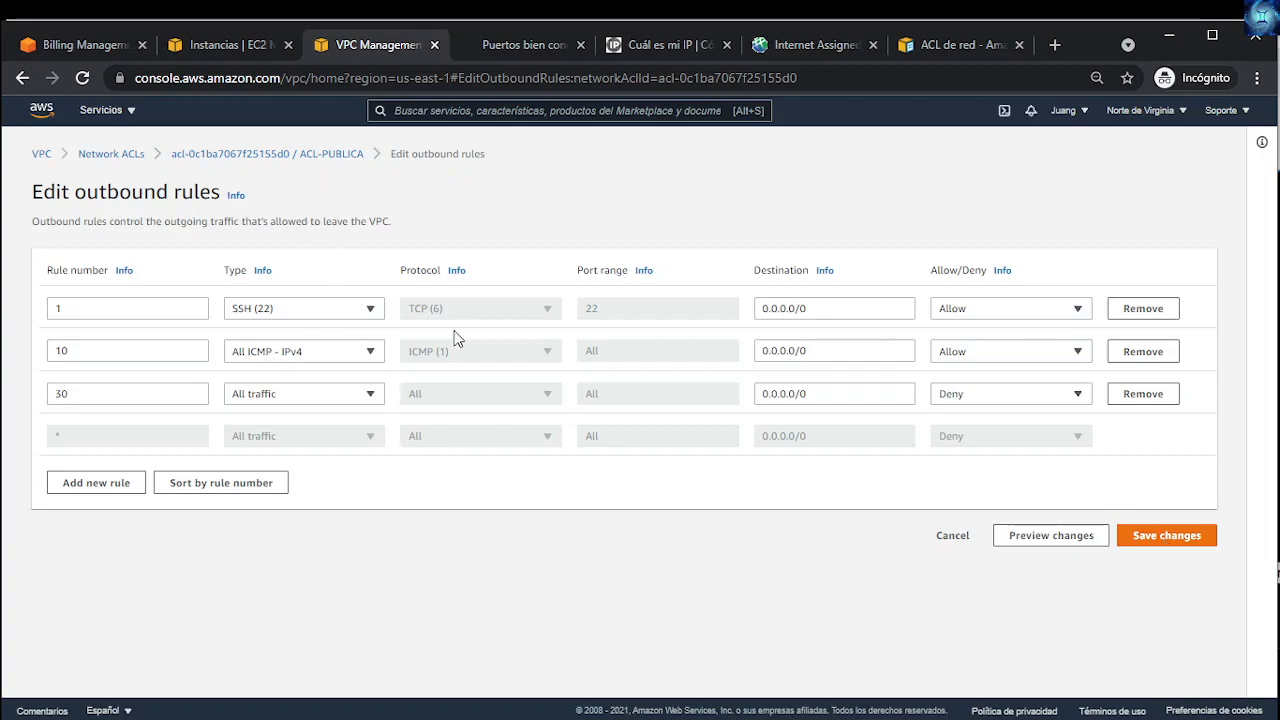
{"action": "left_click", "coordinate": [1166, 536]}
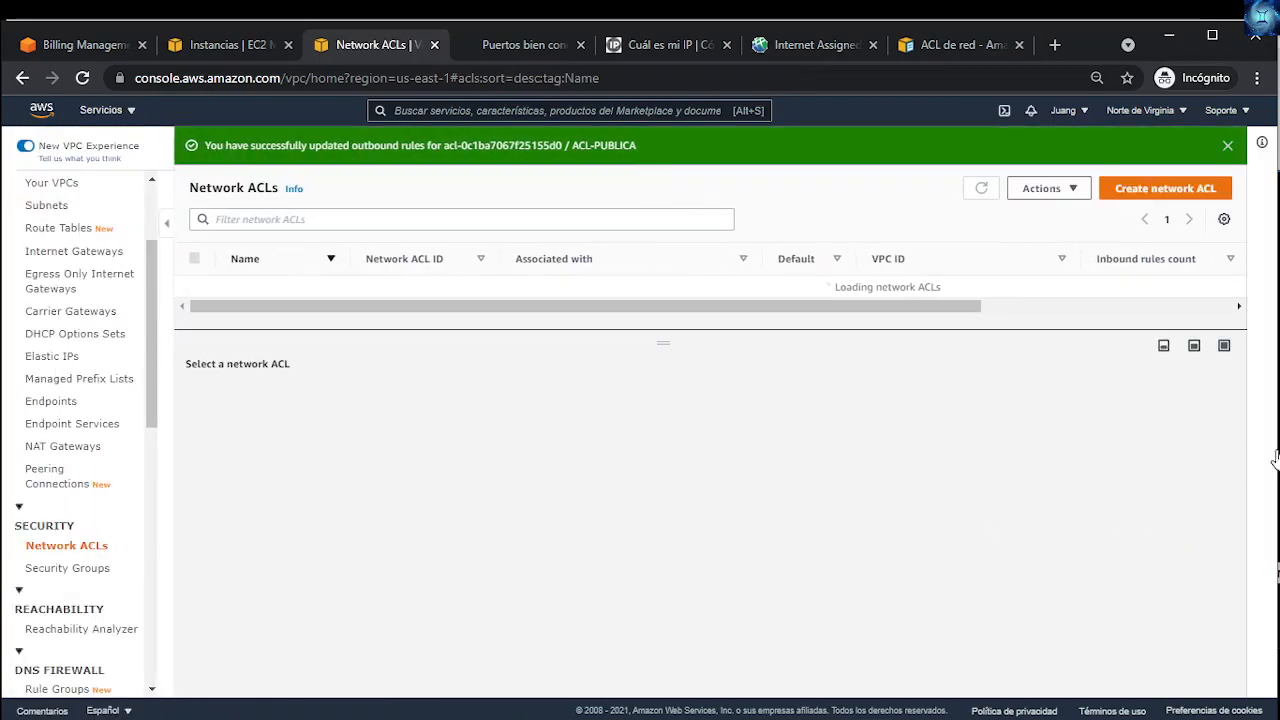
Step: Switch to the local Command Prompt and test the SSH port with telnet 54.205.249.76 22
{"action": "left_click", "coordinate": [1278, 452]}
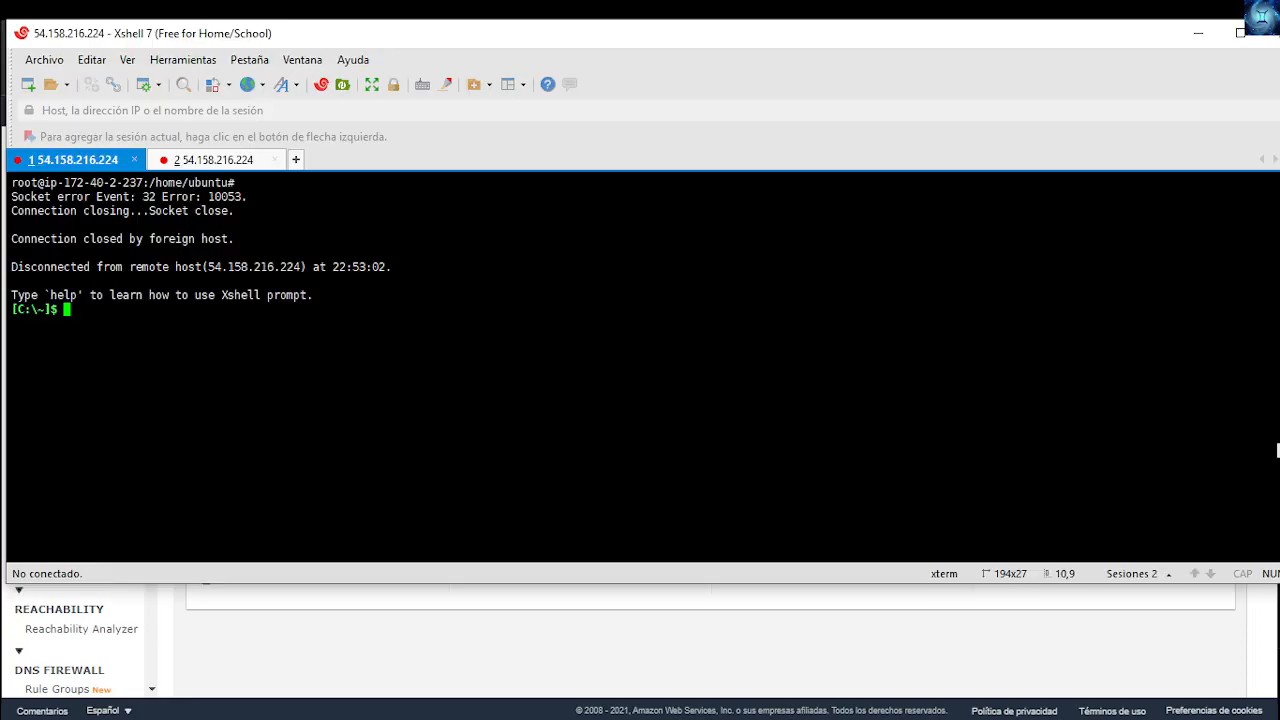
{"action": "key", "text": "alt+Tab"}
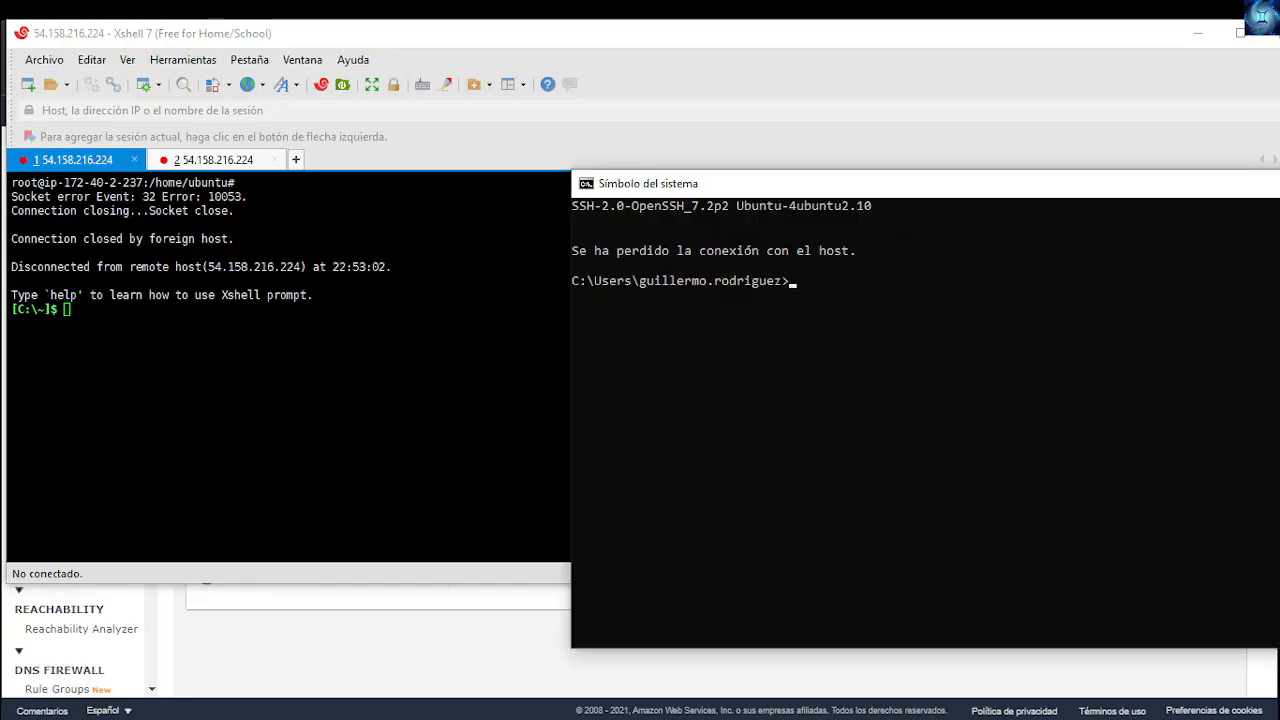
{"action": "left_click_drag", "start_coordinate": [946, 184], "coordinate": [757, 190]}
{"action": "left_click", "coordinate": [657, 322]}
{"action": "right_click", "coordinate": [631, 337]}
{"action": "key", "text": "Return"}
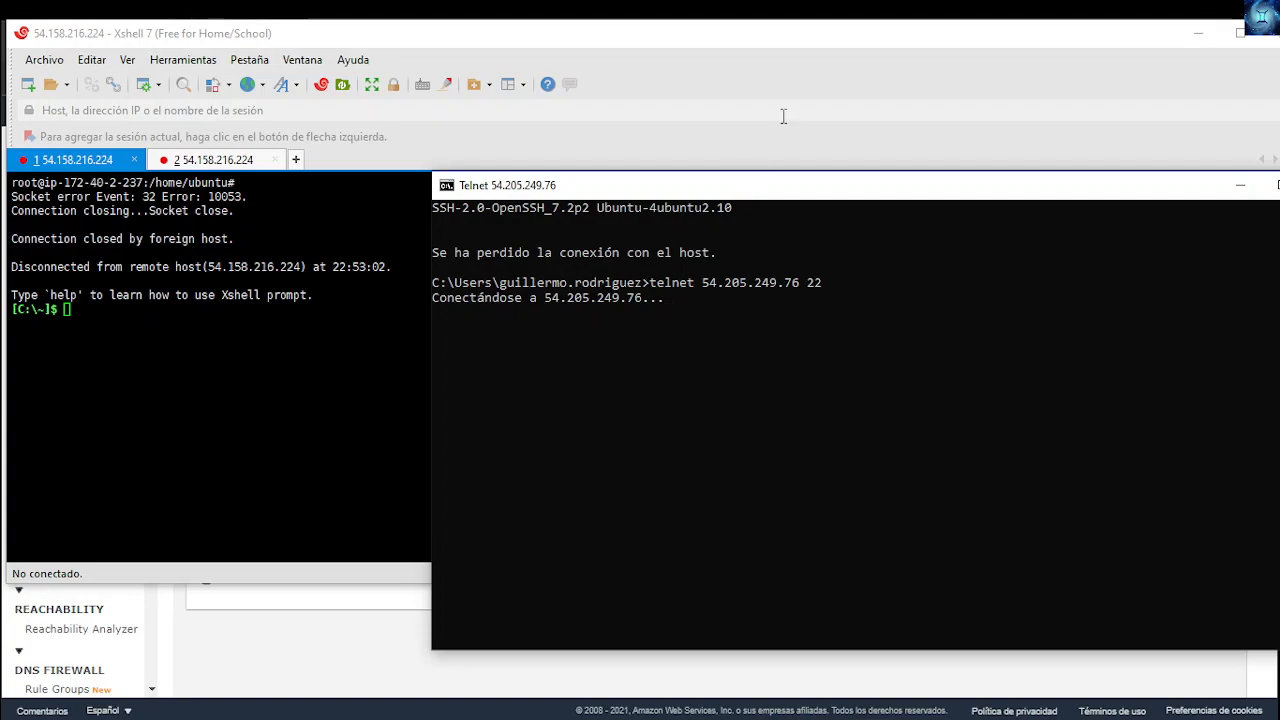
{"action": "left_click_drag", "start_coordinate": [748, 197], "coordinate": [716, 132]}
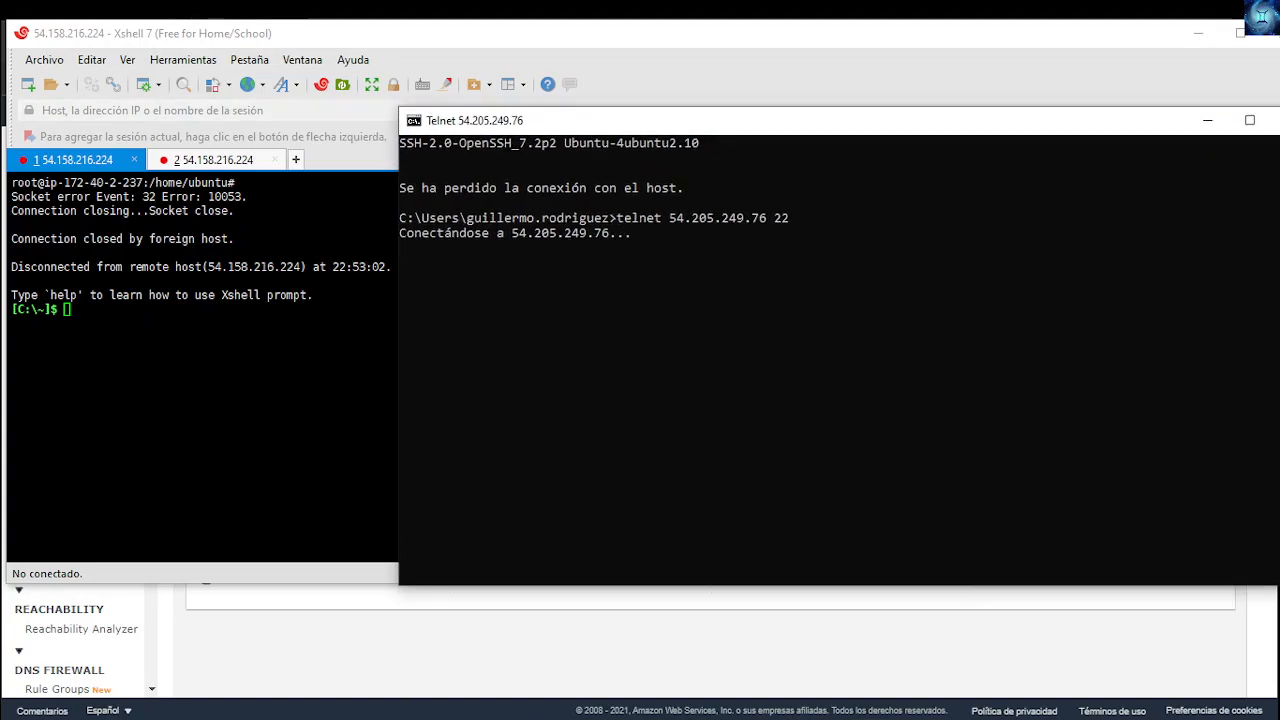
Step: Try to interrupt the earlier Telnet session, and close both local Telnet windows
{"action": "key", "text": "alt+Tab"}
{"action": "key", "text": "alt+Tab"}
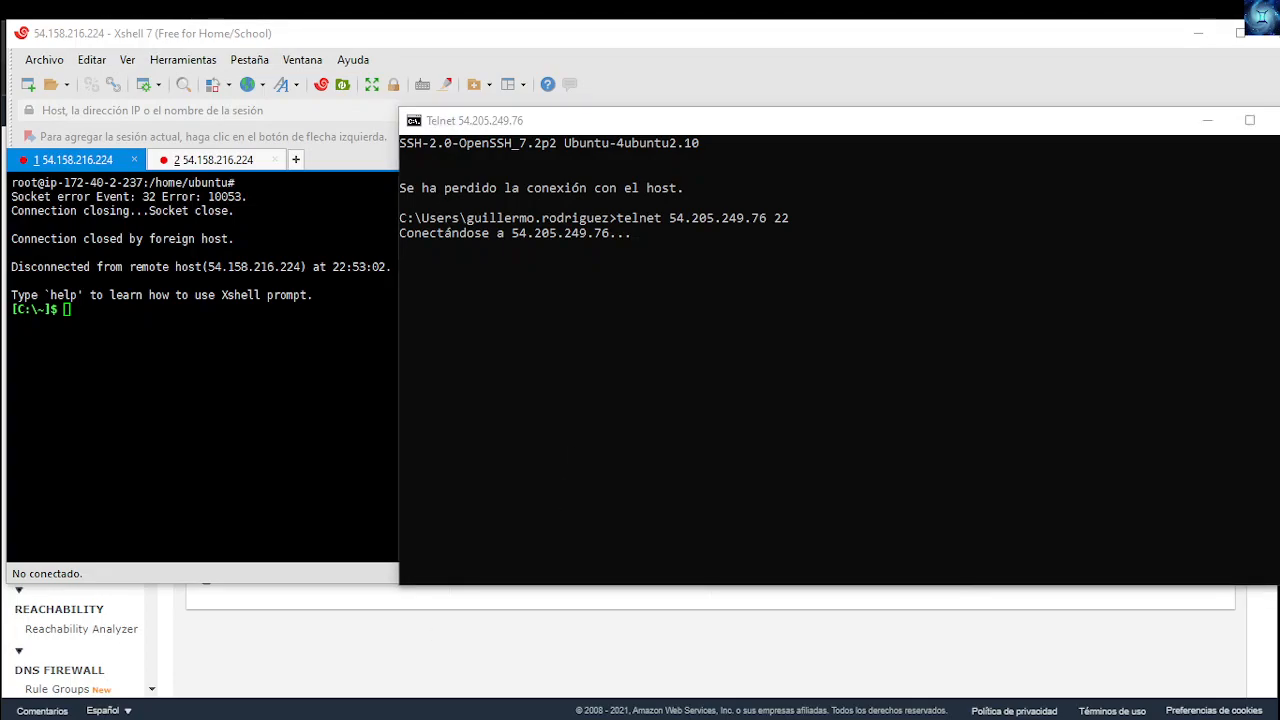
{"action": "key", "text": "alt+Tab"}
{"action": "left_click_drag", "start_coordinate": [776, 69], "coordinate": [757, 234]}
{"action": "key", "text": "ctrl+c"}
{"action": "key", "text": "ctrl+c"}
{"action": "key", "text": "ctrl+c"}
{"action": "key", "text": "ctrl+c"}
{"action": "key", "text": "Return"}
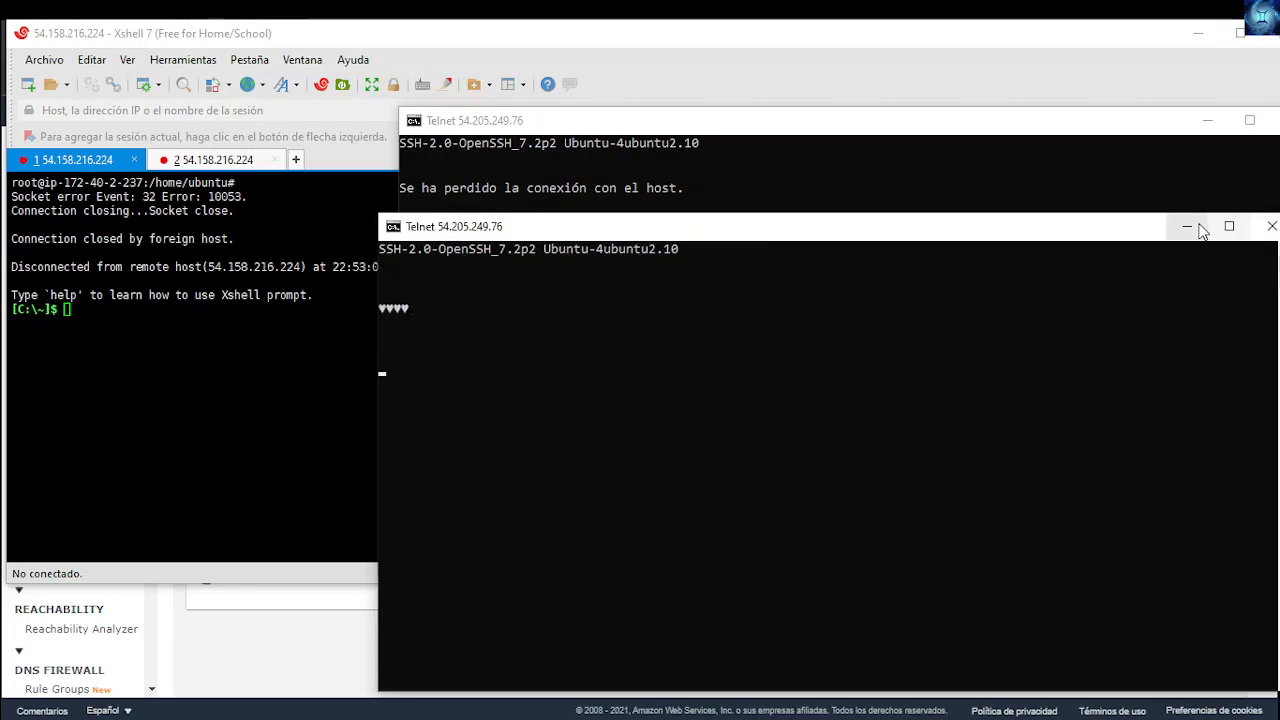
{"action": "left_click", "coordinate": [1272, 226]}
{"action": "left_click", "coordinate": [613, 293]}
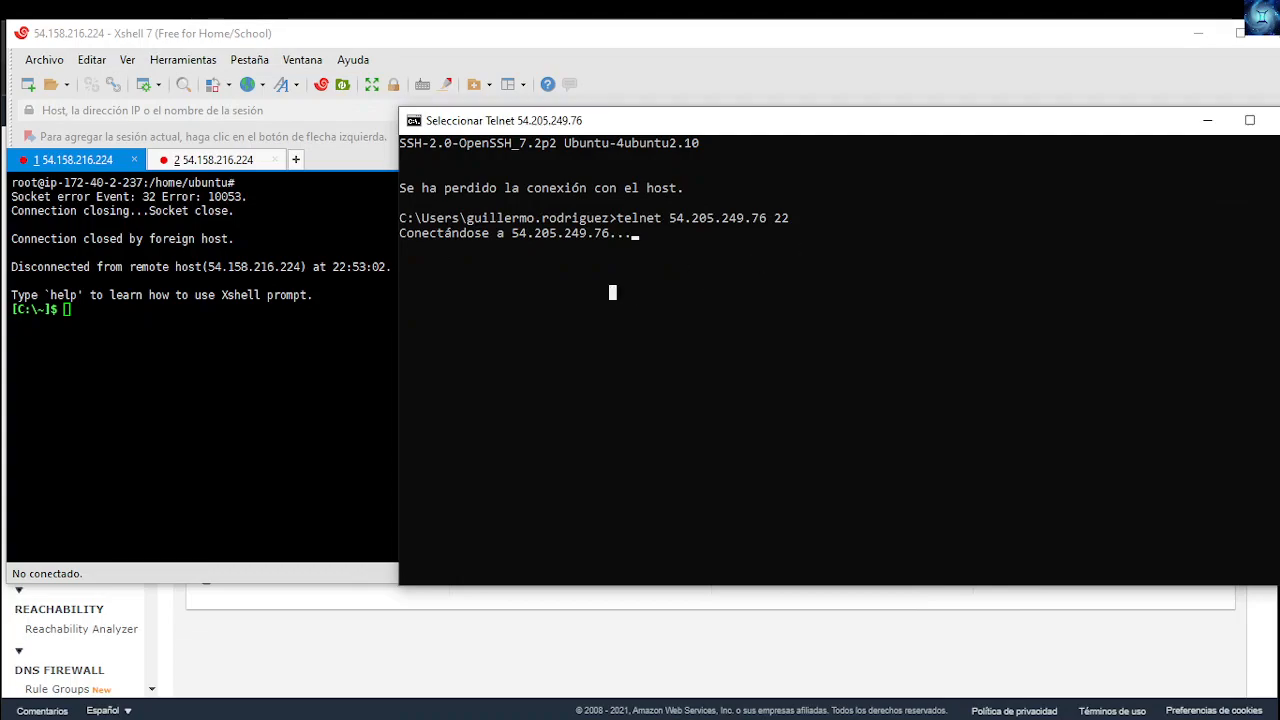
{"action": "left_click", "coordinate": [1278, 120]}
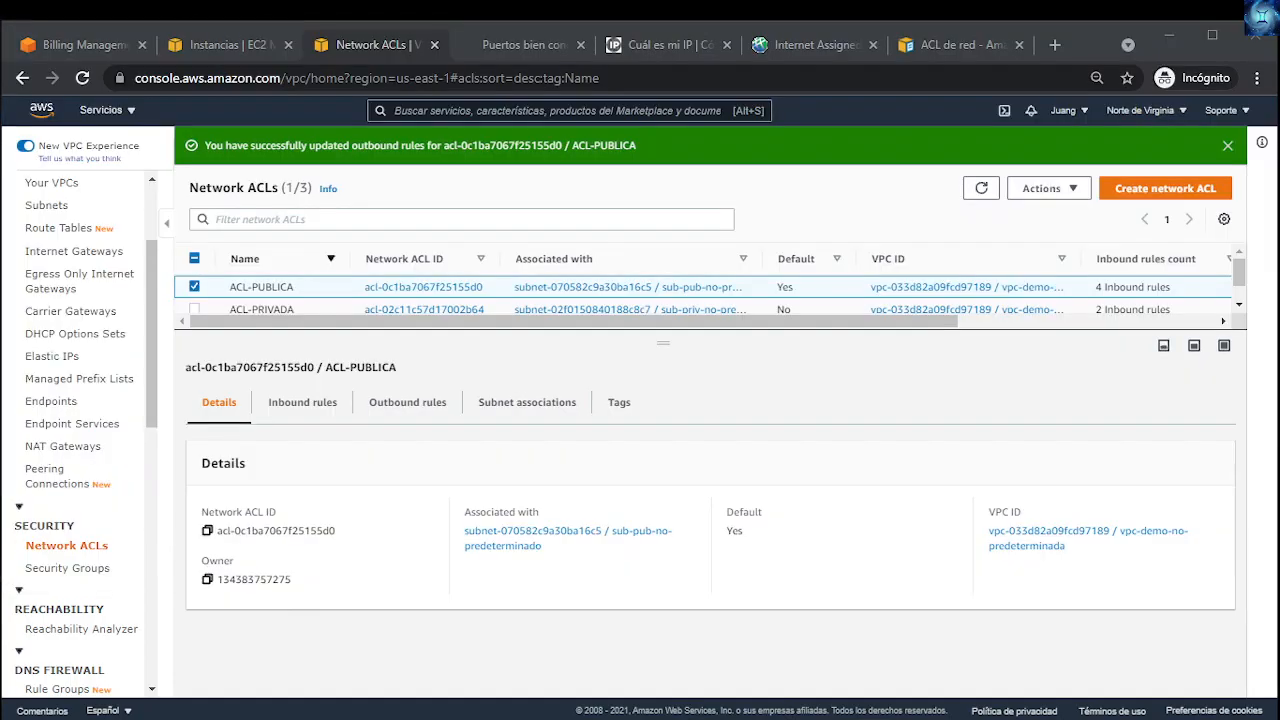
Step: Return to the browser to review ACL-PUBLICA's outbound rules, and minimize the Xshell window
{"action": "left_click", "coordinate": [416, 716]}
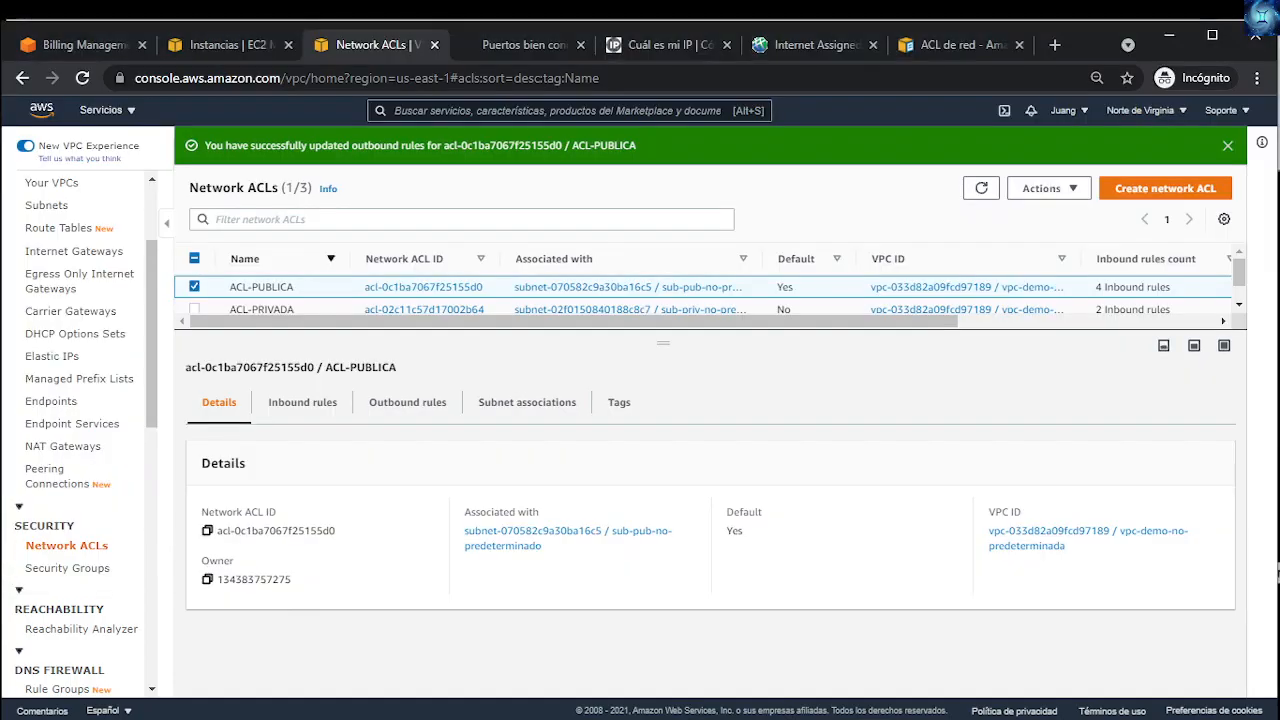
{"action": "left_click", "coordinate": [408, 404]}
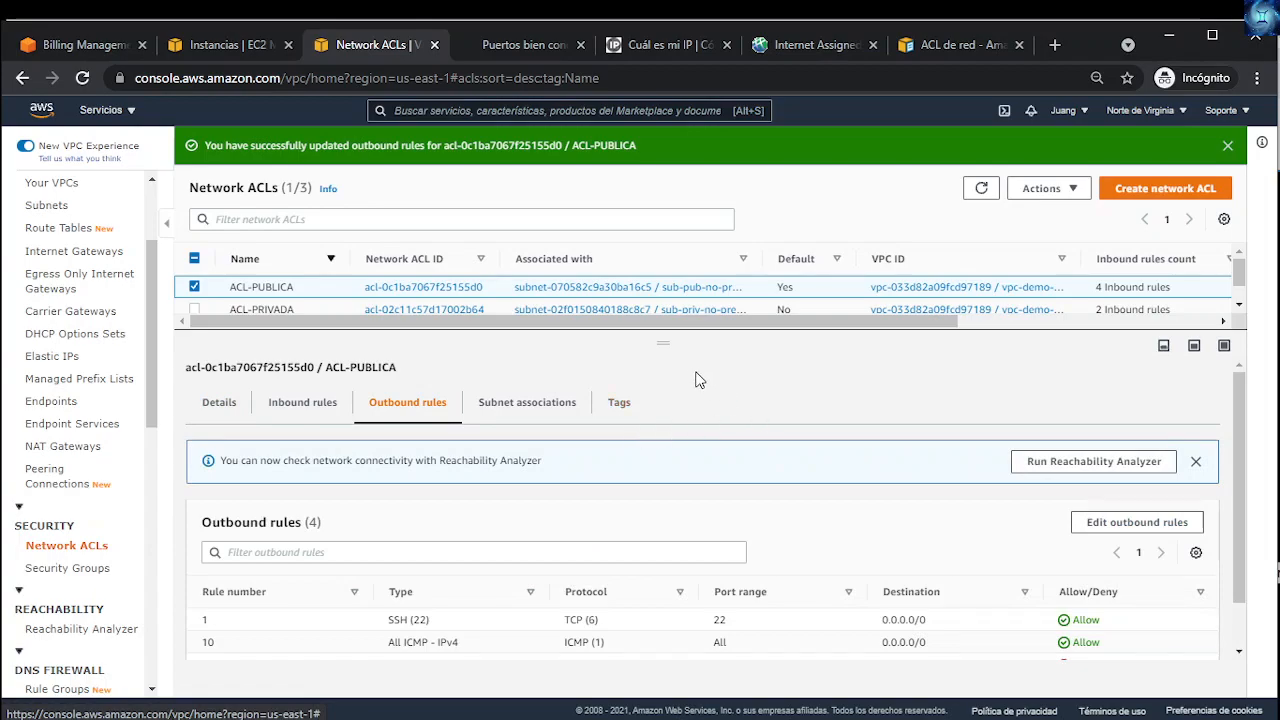
{"action": "left_click_drag", "start_coordinate": [663, 341], "coordinate": [663, 336]}
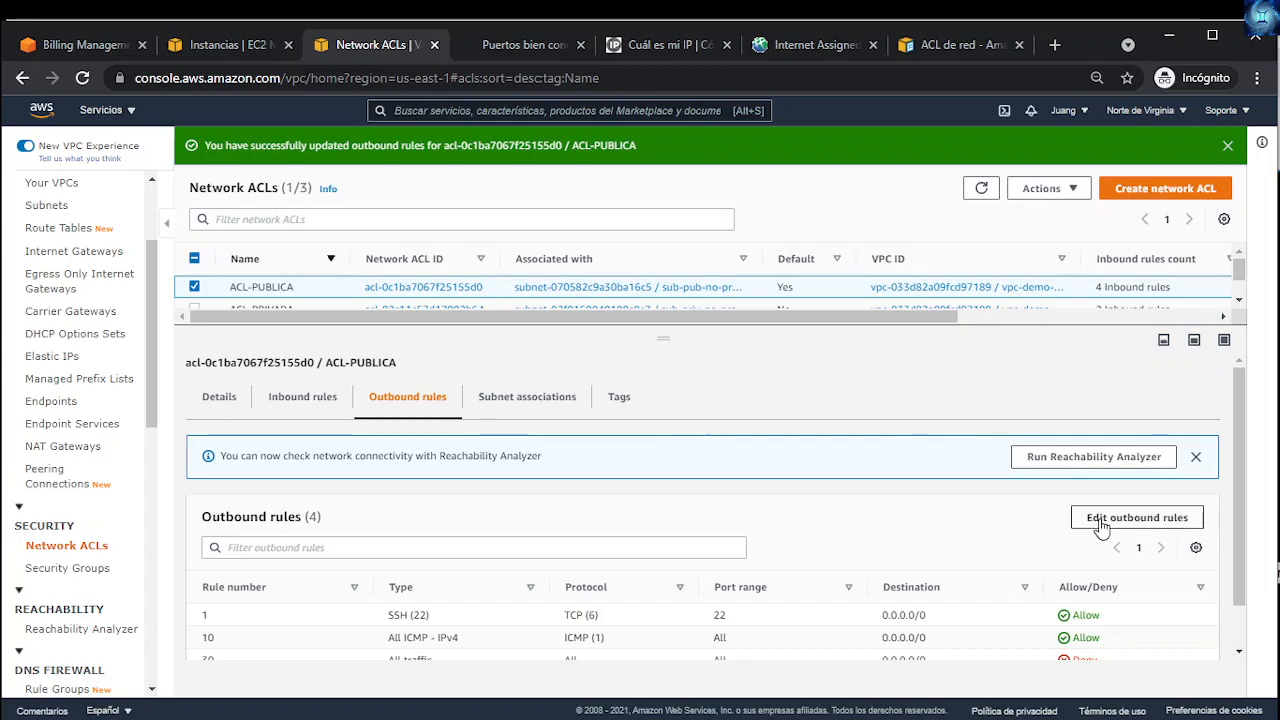
{"action": "key", "text": "alt+Tab"}
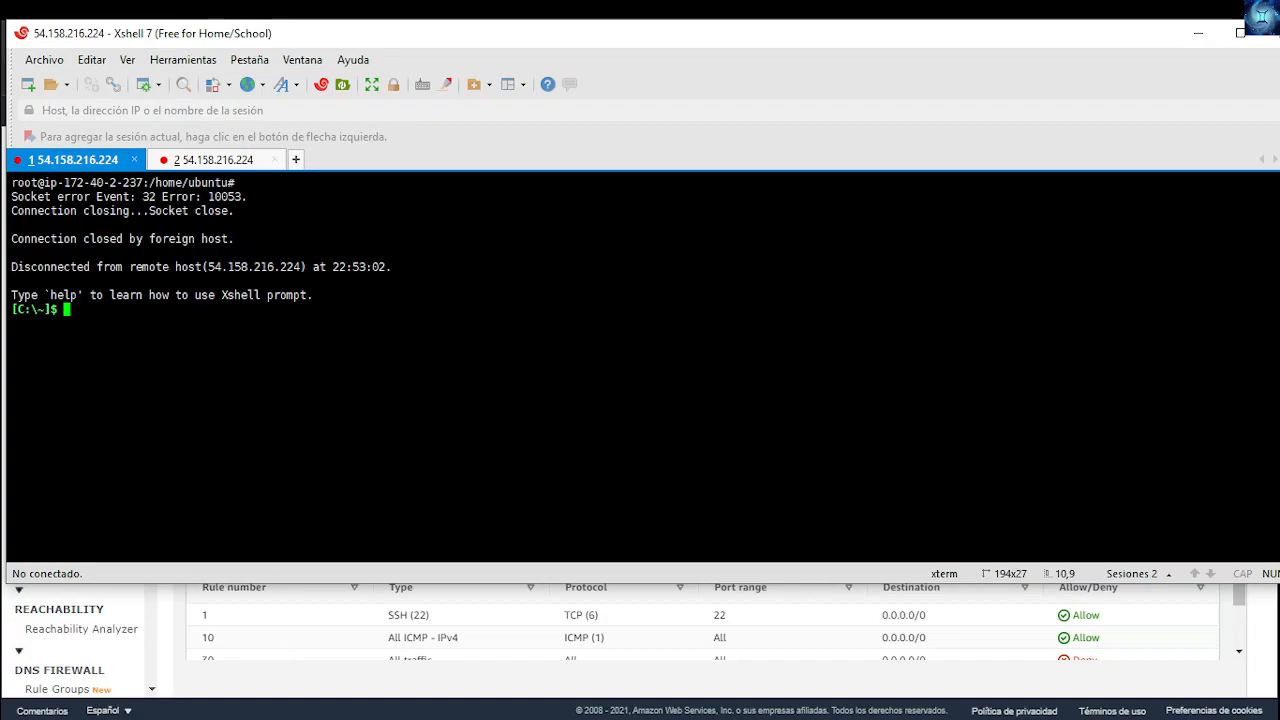
{"action": "left_click", "coordinate": [1198, 35]}
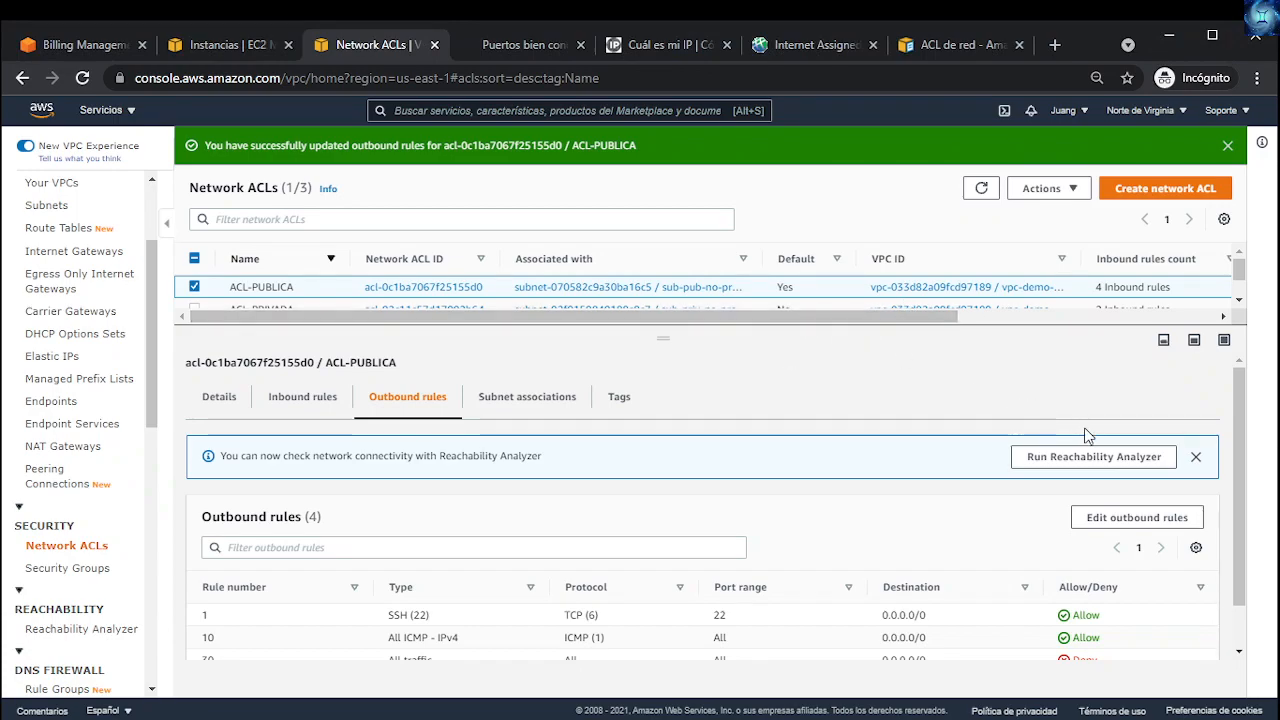
Step: Reopen the outbound rules for editing, change rule 30's type to Custom TCP and add a rule numbered 40
{"action": "left_click", "coordinate": [1108, 526]}
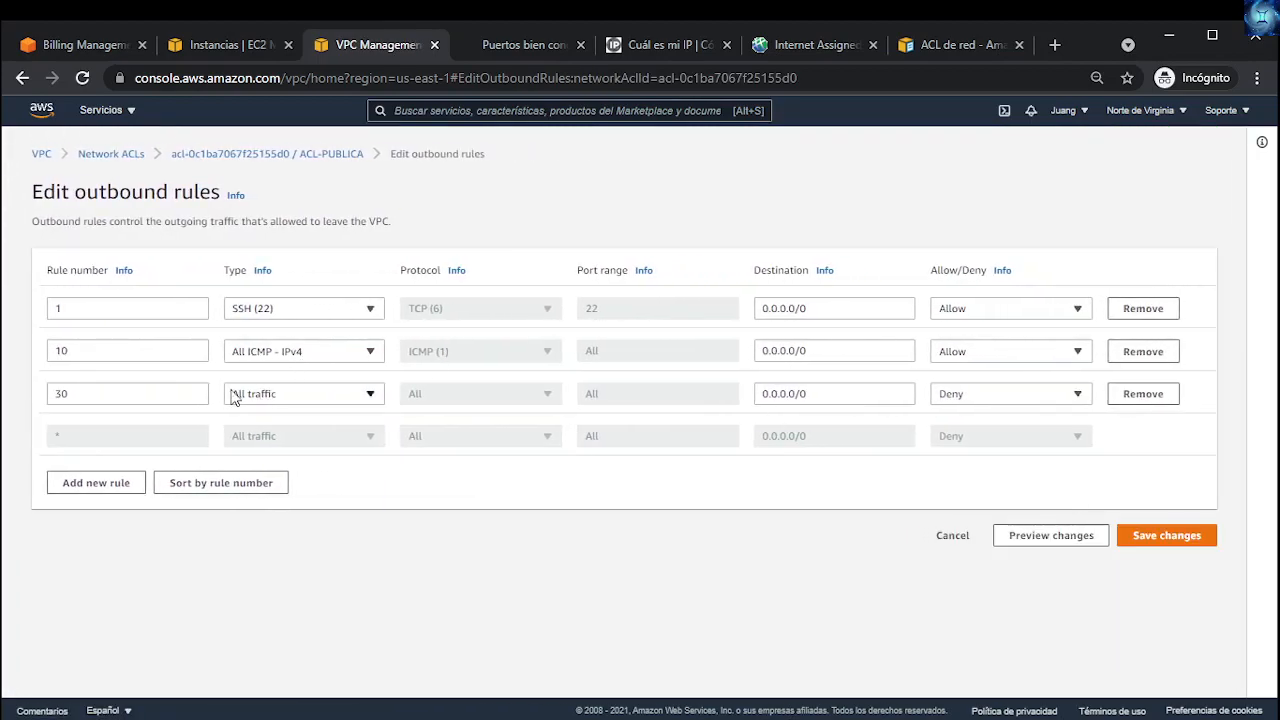
{"action": "left_click", "coordinate": [95, 483]}
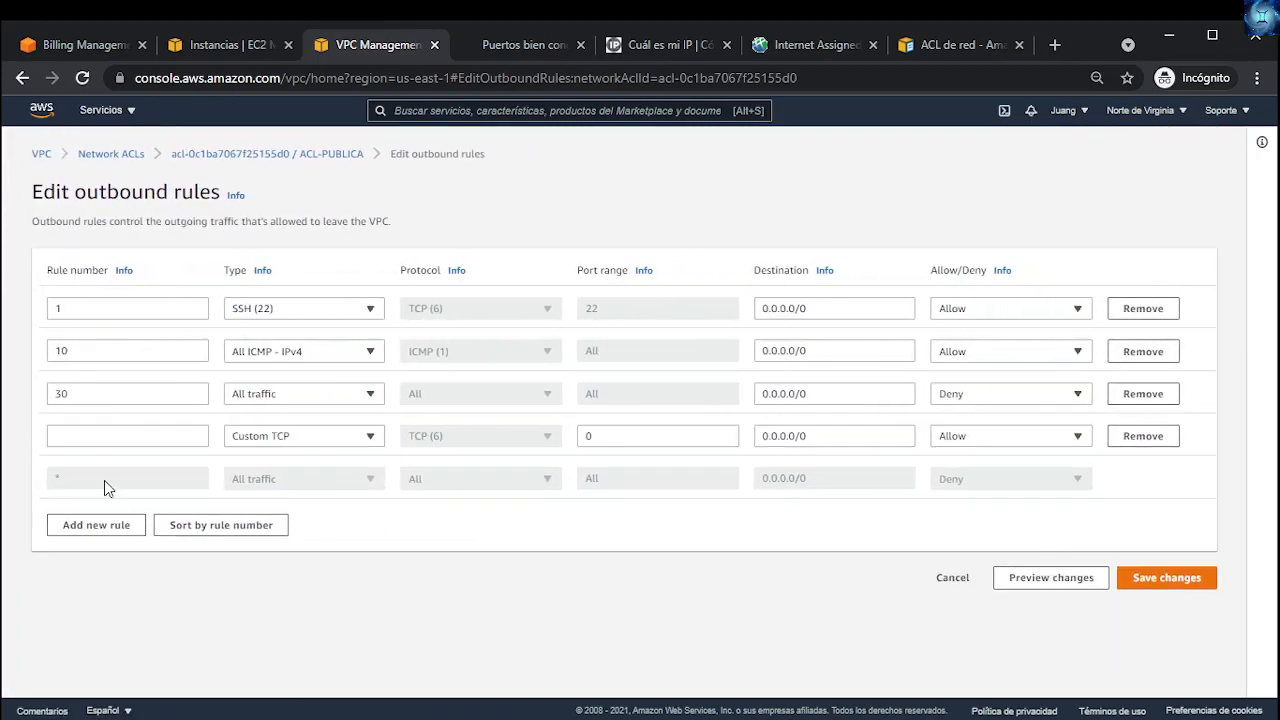
{"action": "left_click", "coordinate": [299, 392]}
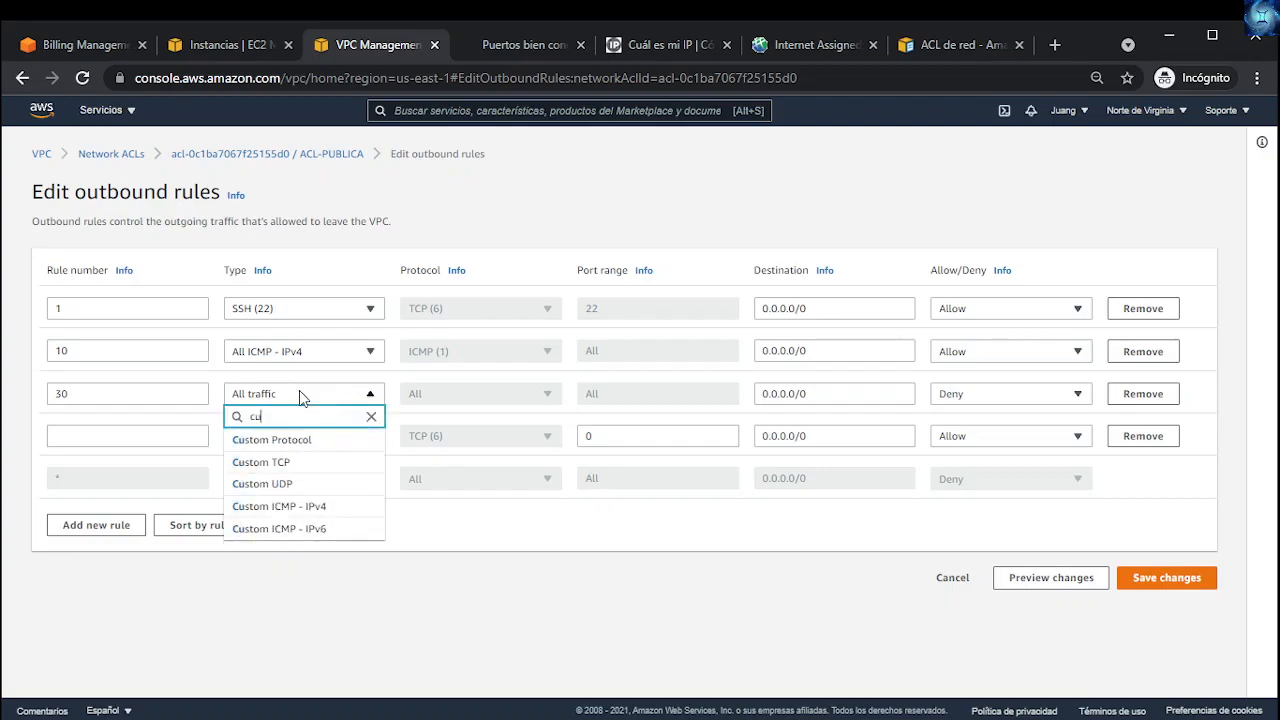
{"action": "left_click", "coordinate": [272, 463]}
{"action": "left_click", "coordinate": [148, 433]}
{"action": "type", "text": "40"}
{"action": "left_click", "coordinate": [675, 435]}
Step: Set outbound rule 40 to deny All traffic and switch rule 30's action to Allow
{"action": "left_click", "coordinate": [331, 441]}
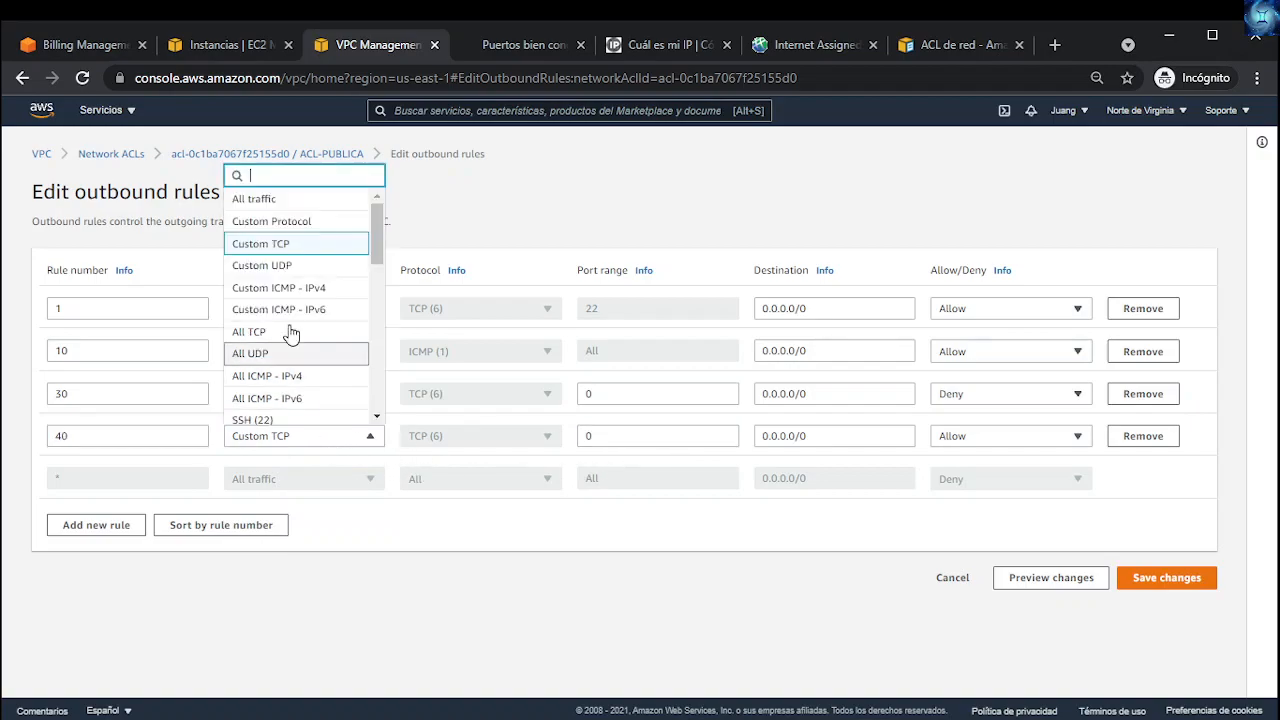
{"action": "left_click", "coordinate": [292, 199]}
{"action": "left_click", "coordinate": [1059, 438]}
{"action": "left_click", "coordinate": [951, 478]}
{"action": "left_click", "coordinate": [978, 393]}
{"action": "left_click", "coordinate": [977, 418]}
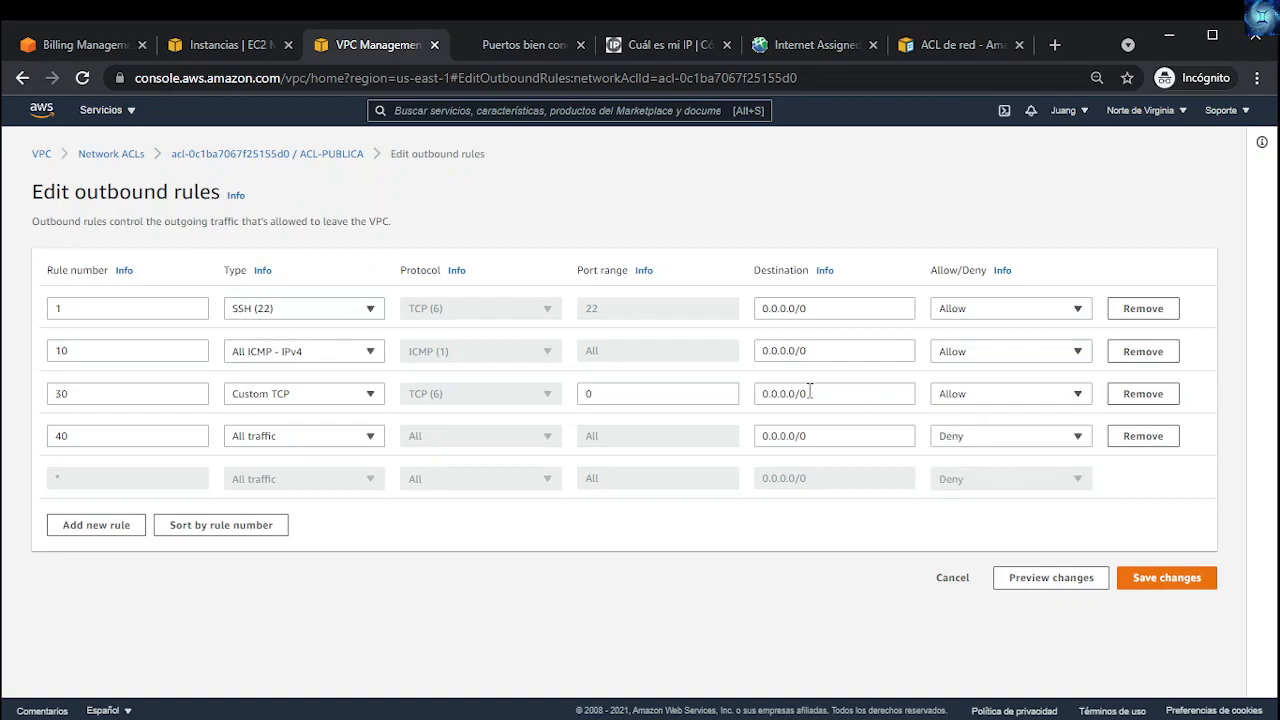
{"action": "left_click_drag", "start_coordinate": [809, 393], "coordinate": [656, 392]}
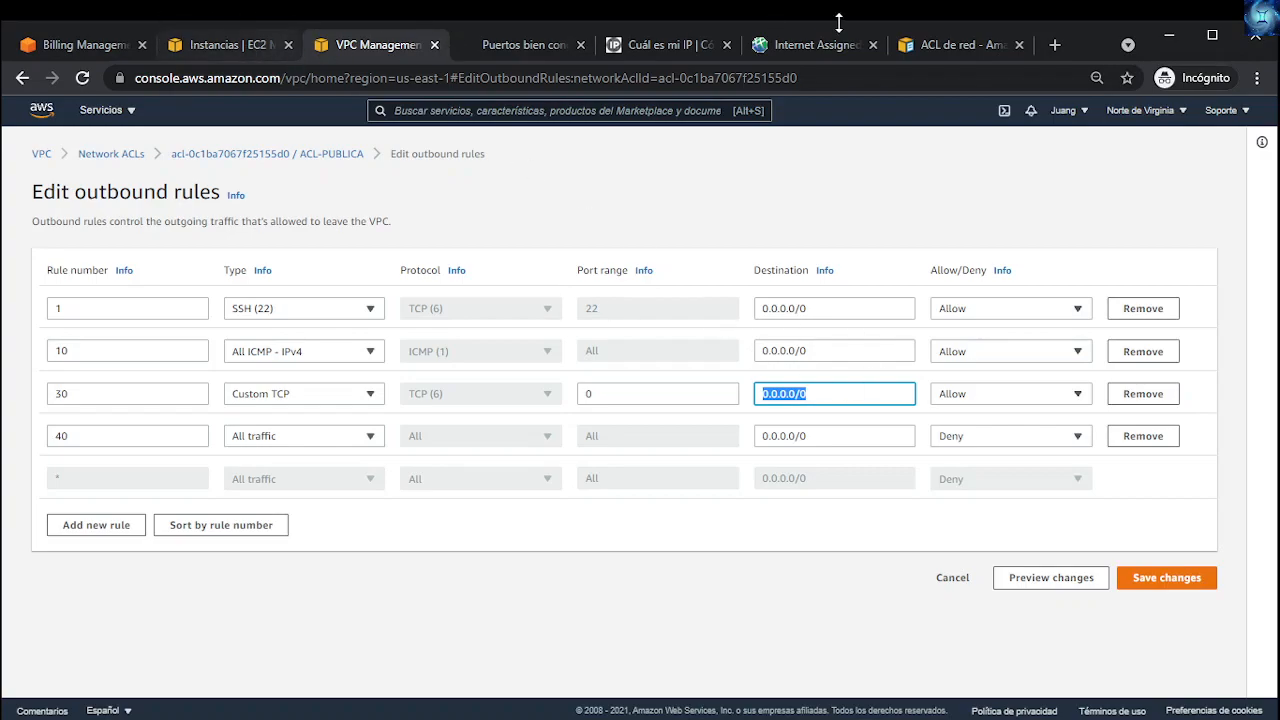
{"action": "left_click", "coordinate": [935, 45]}
{"action": "scroll", "coordinate": [785, 400], "scroll_direction": "up", "scroll_amount": 3}
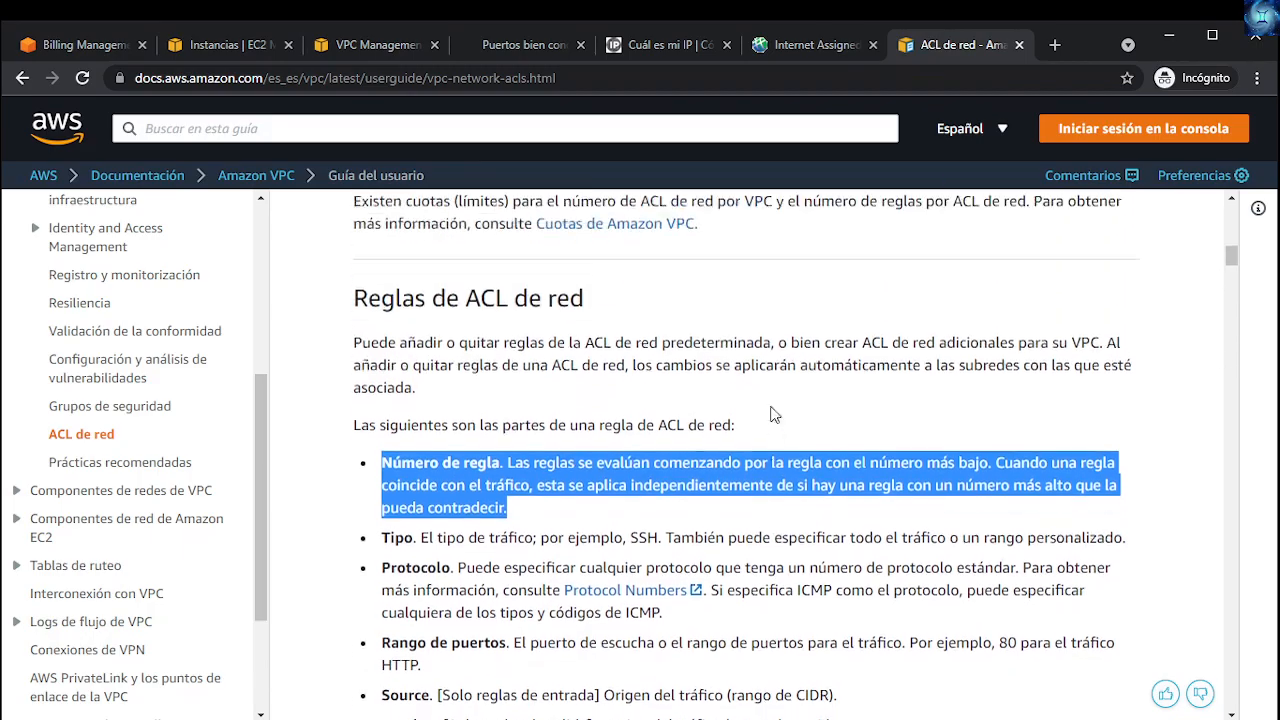
{"action": "scroll", "coordinate": [772, 414], "scroll_direction": "up", "scroll_amount": 10}
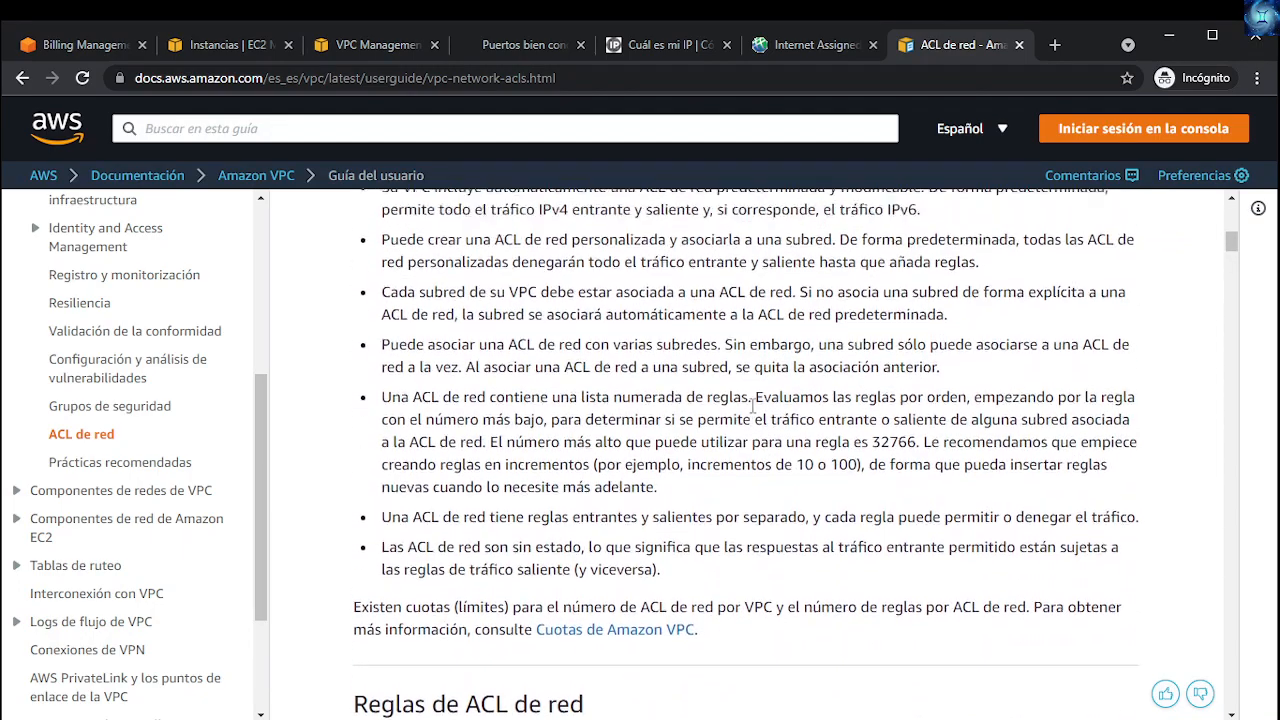
{"action": "scroll", "coordinate": [749, 405], "scroll_direction": "down", "scroll_amount": 13}
{"action": "scroll", "coordinate": [740, 410], "scroll_direction": "down", "scroll_amount": 8}
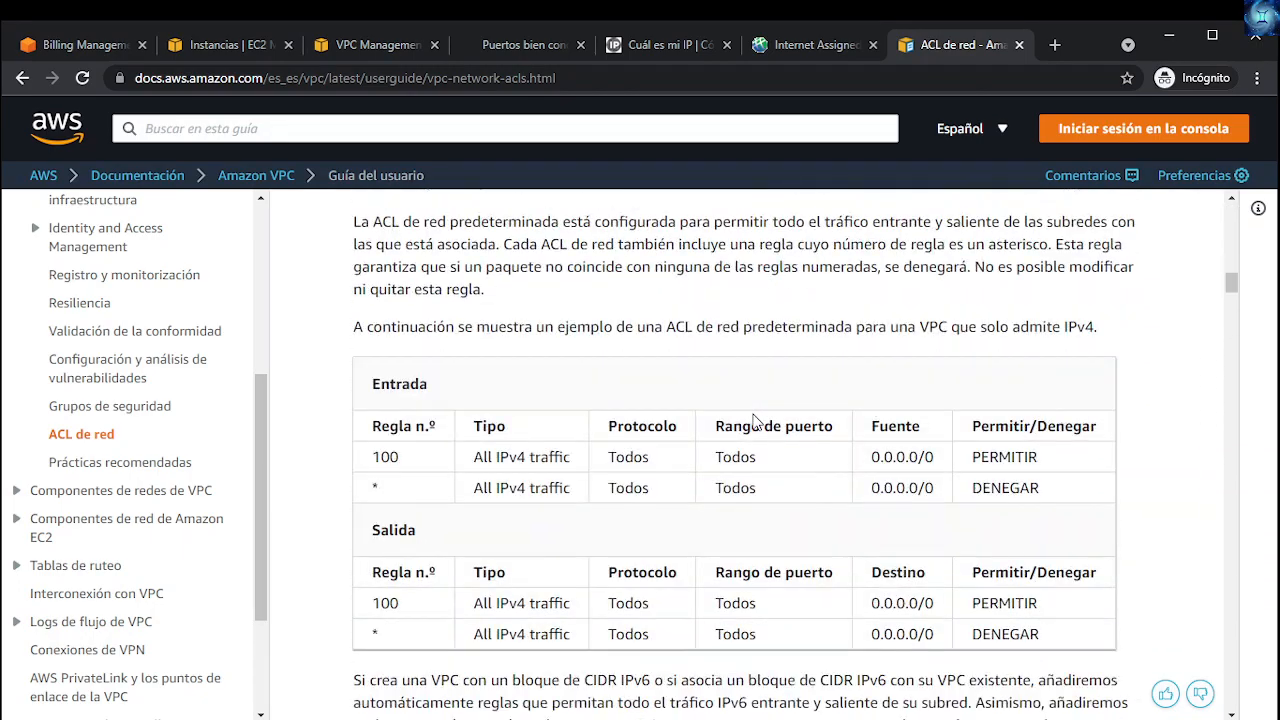
{"action": "scroll", "coordinate": [760, 500], "scroll_direction": "down", "scroll_amount": 10}
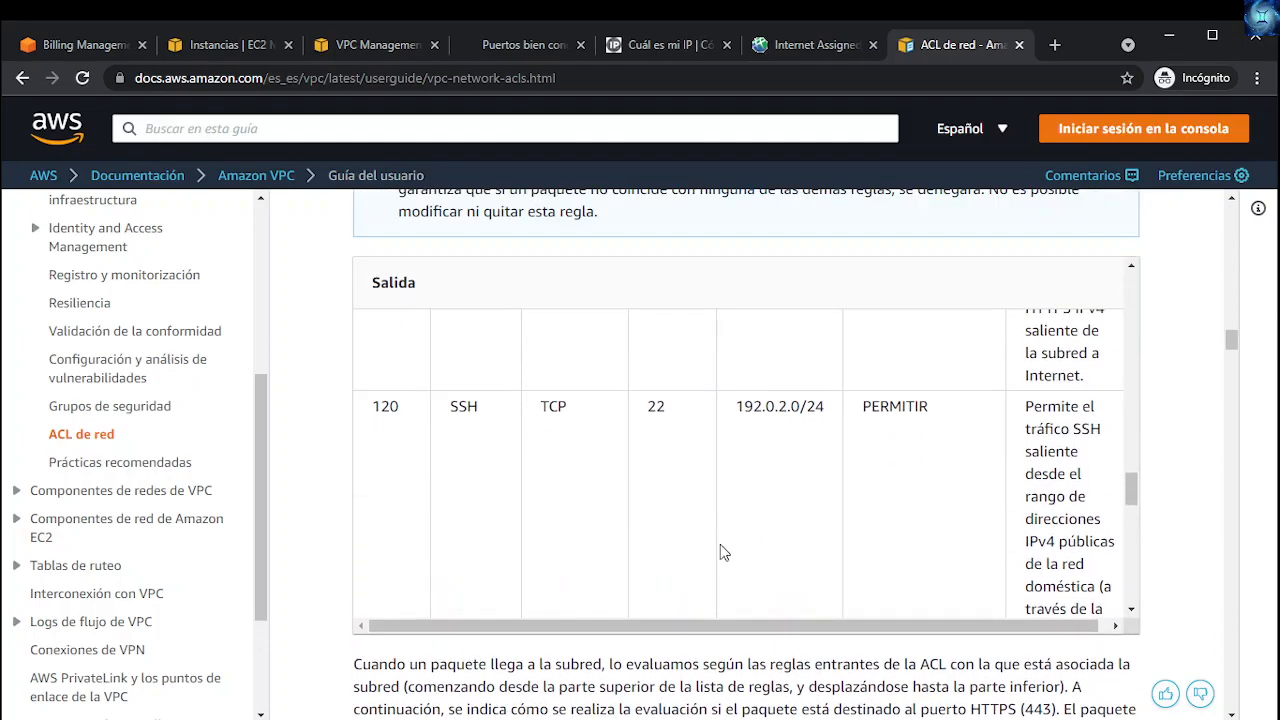
{"action": "scroll", "coordinate": [749, 537], "scroll_direction": "down", "scroll_amount": 5}
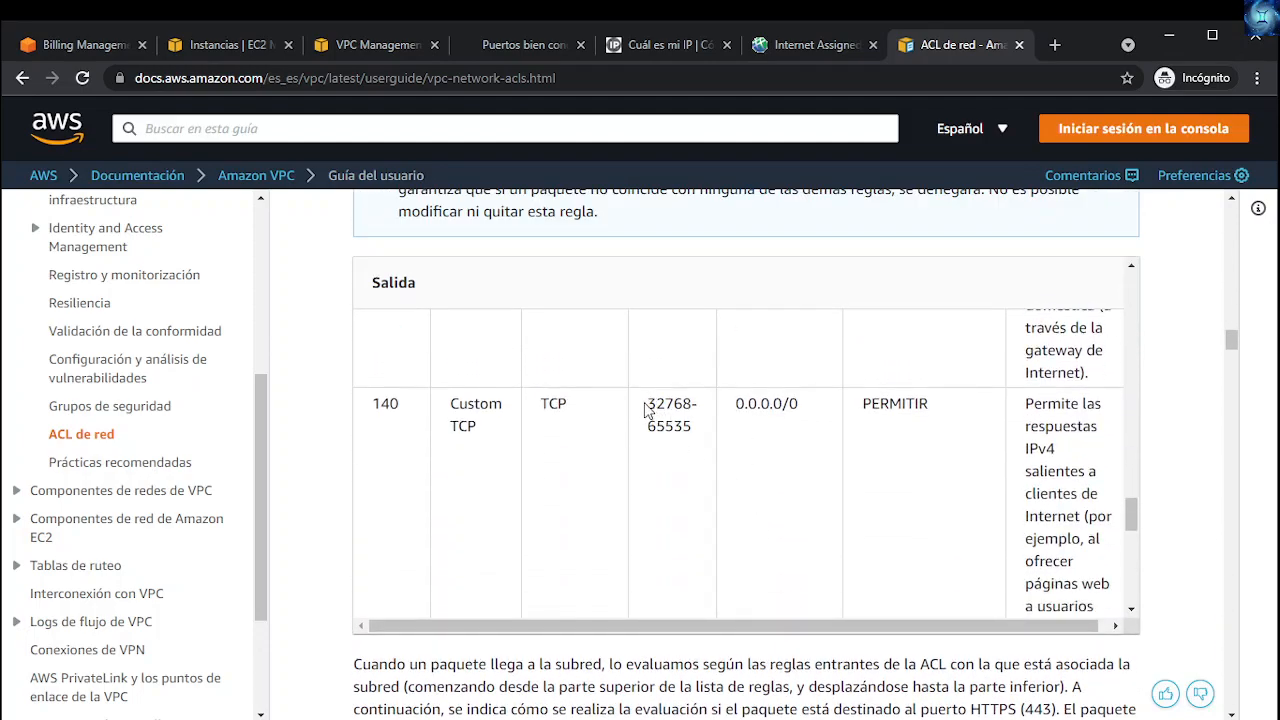
{"action": "left_click_drag", "start_coordinate": [646, 398], "coordinate": [702, 432]}
{"action": "right_click", "coordinate": [668, 420]}
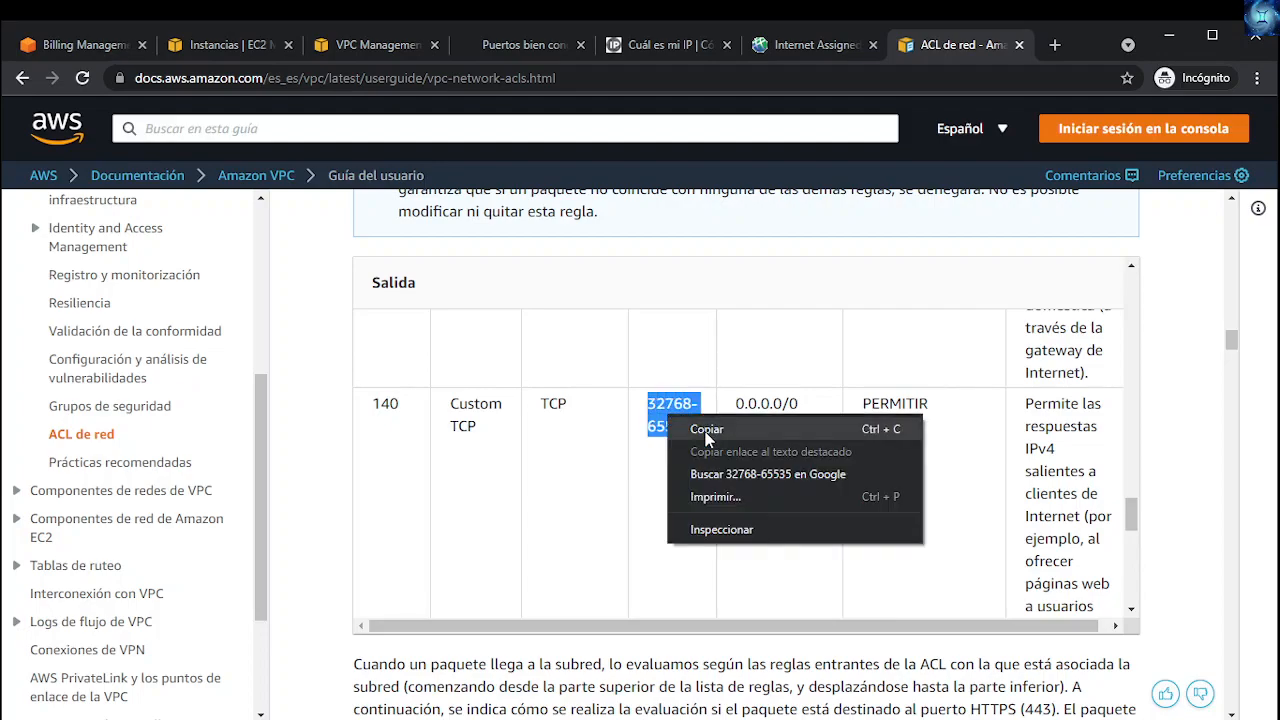
{"action": "left_click", "coordinate": [706, 432]}
{"action": "left_click", "coordinate": [1172, 37]}
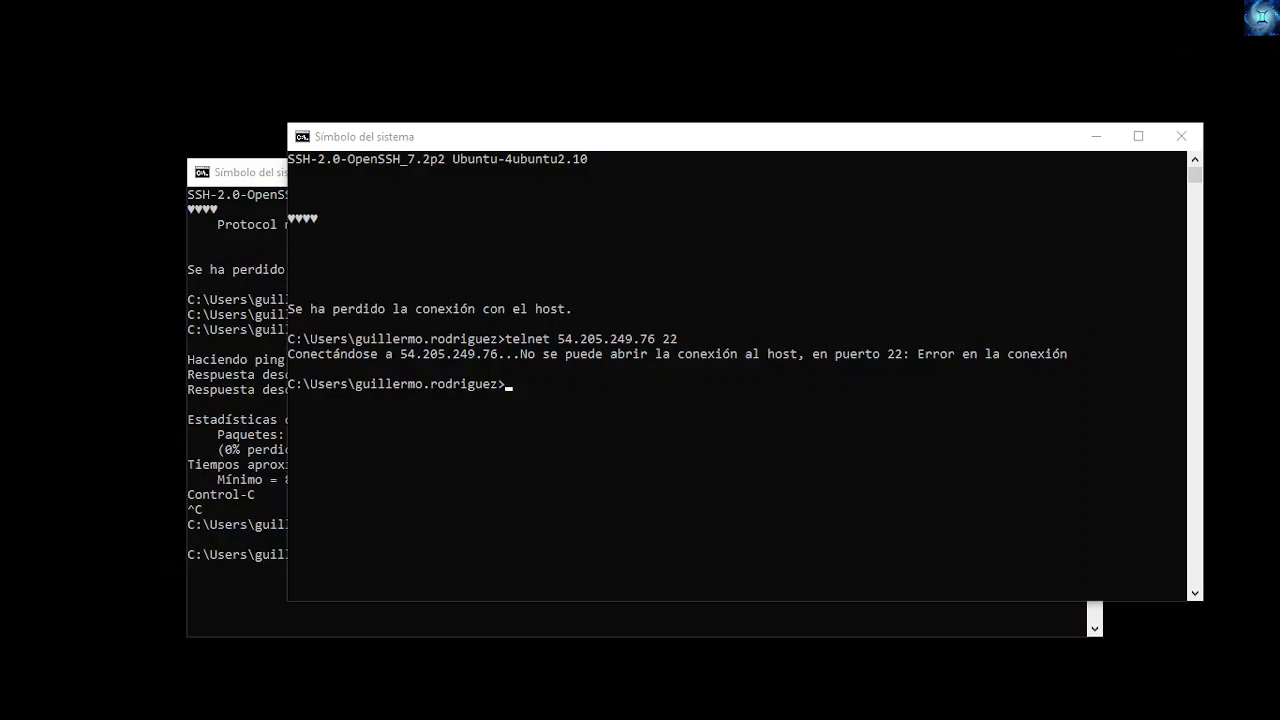
{"action": "key", "text": "alt+Tab"}
{"action": "left_click", "coordinate": [326, 48]}
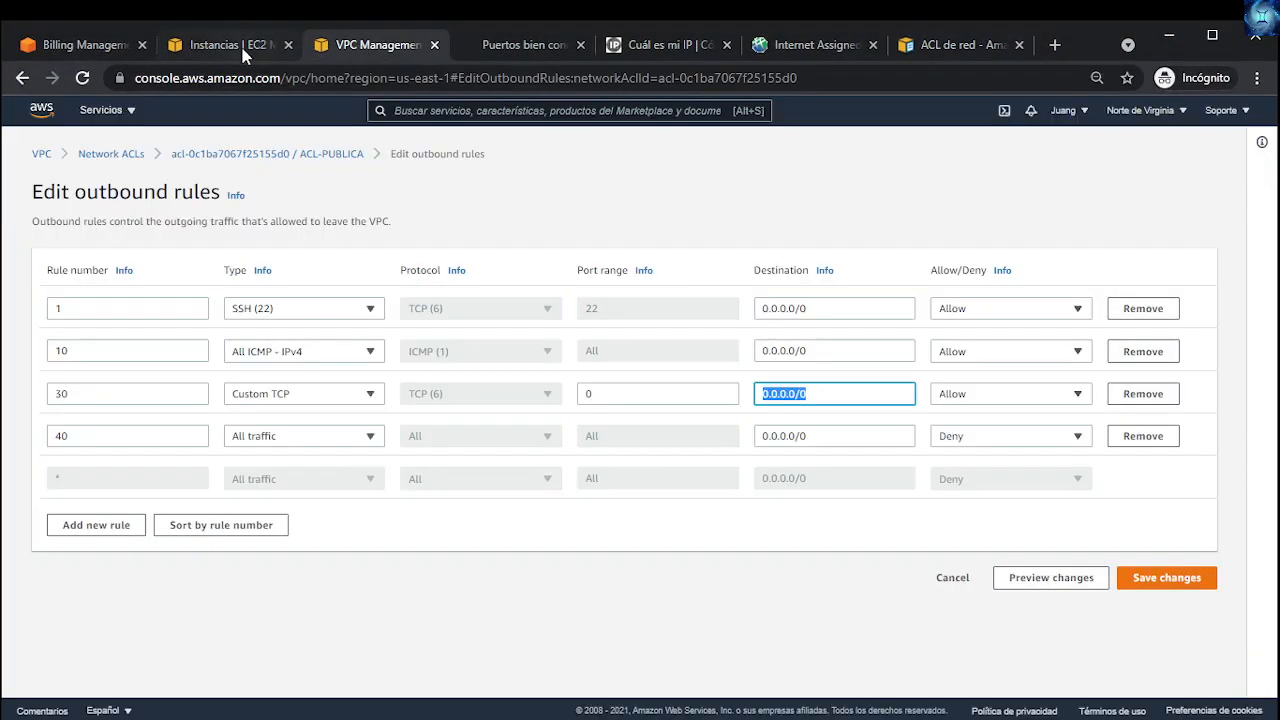
{"action": "left_click_drag", "start_coordinate": [828, 396], "coordinate": [630, 396]}
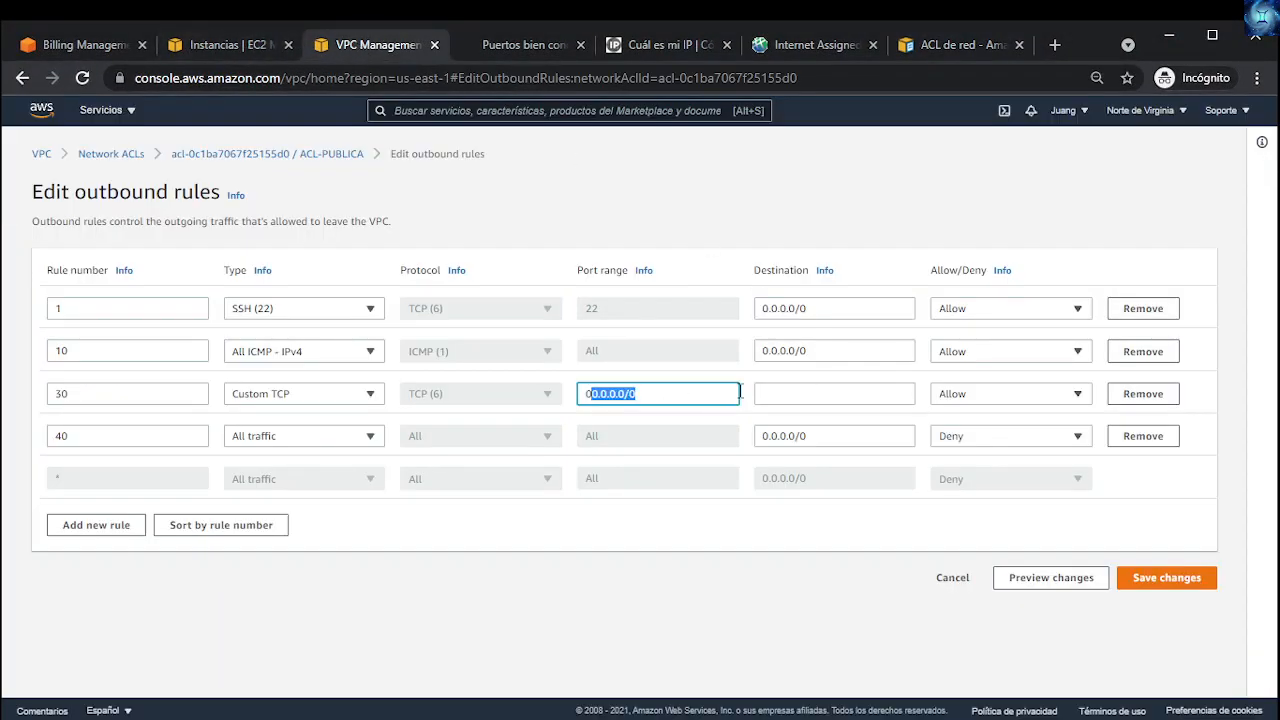
{"action": "left_click", "coordinate": [678, 399]}
{"action": "key", "text": "BackSpace"}
{"action": "key", "text": "BackSpace"}
{"action": "key", "text": "BackSpace"}
{"action": "key", "text": "BackSpace"}
{"action": "key", "text": "BackSpace"}
{"action": "key", "text": "BackSpace"}
{"action": "key", "text": "BackSpace"}
{"action": "key", "text": "BackSpace"}
{"action": "key", "text": "BackSpace"}
{"action": "type", "text": "All"}
{"action": "double_click", "coordinate": [674, 396]}
{"action": "key", "text": "ctrl+v"}
Step: Copy rule 10's destination 0.0.0.0/0 into rule 30's empty destination and save the outbound rules
{"action": "left_click", "coordinate": [828, 397]}
{"action": "triple_click", "coordinate": [822, 355]}
{"action": "key", "text": "ctrl+c"}
{"action": "left_click", "coordinate": [846, 397]}
{"action": "key", "text": "ctrl+v"}
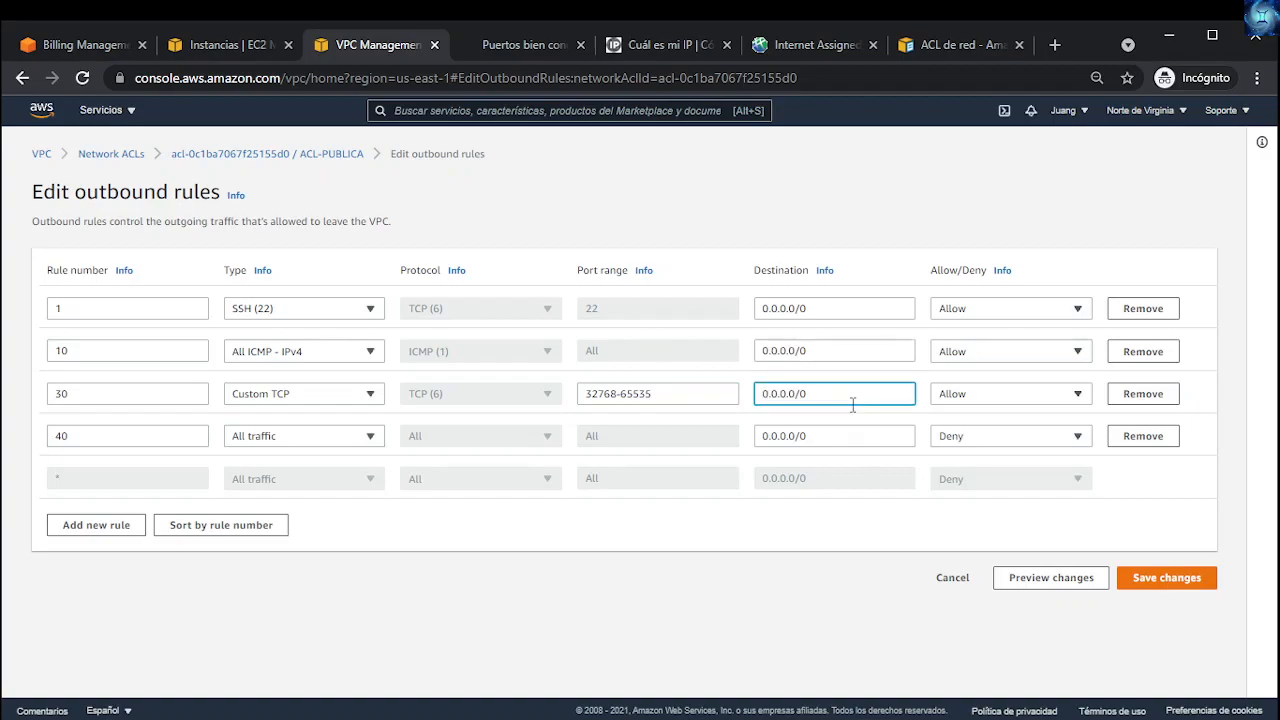
{"action": "left_click", "coordinate": [1168, 588]}
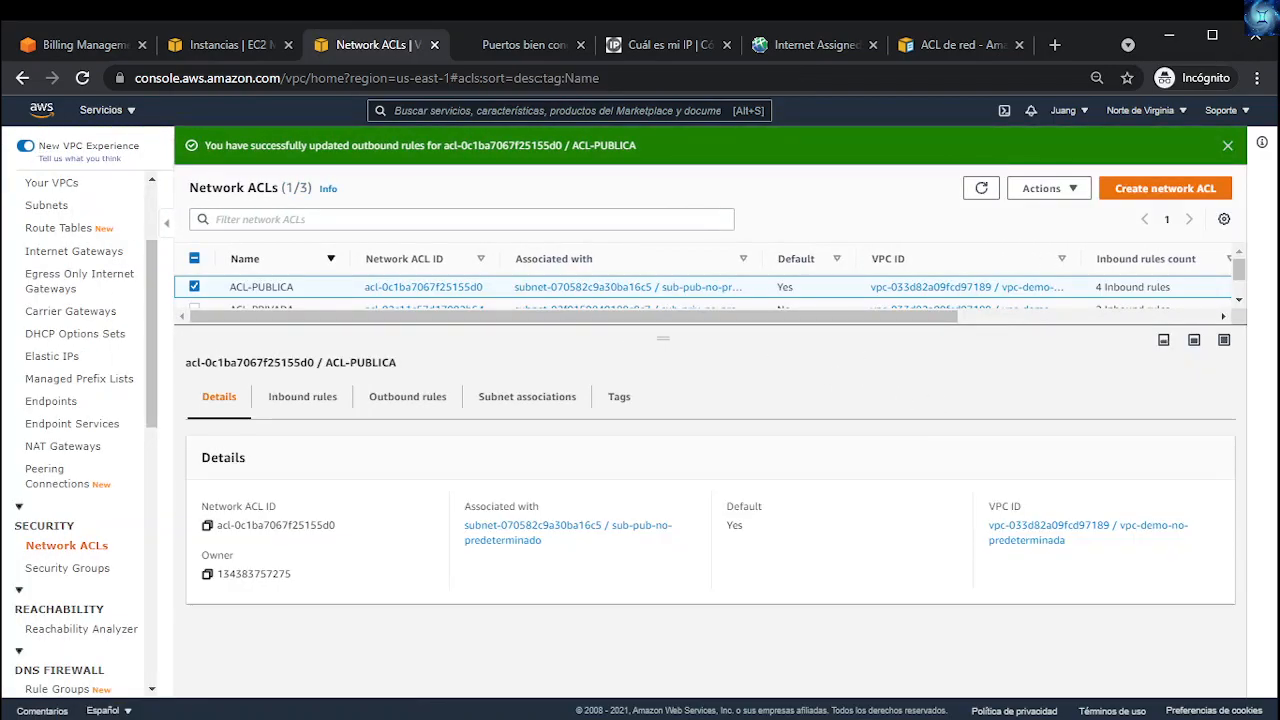
Step: Switch to the Command Prompt, rerun the Telnet test to 54.205.249.76 on port 22, and end the session
{"action": "left_click", "coordinate": [411, 717]}
{"action": "left_click", "coordinate": [569, 396]}
{"action": "key", "text": "Escape"}
{"action": "key", "text": "Up"}
{"action": "key", "text": "Return"}
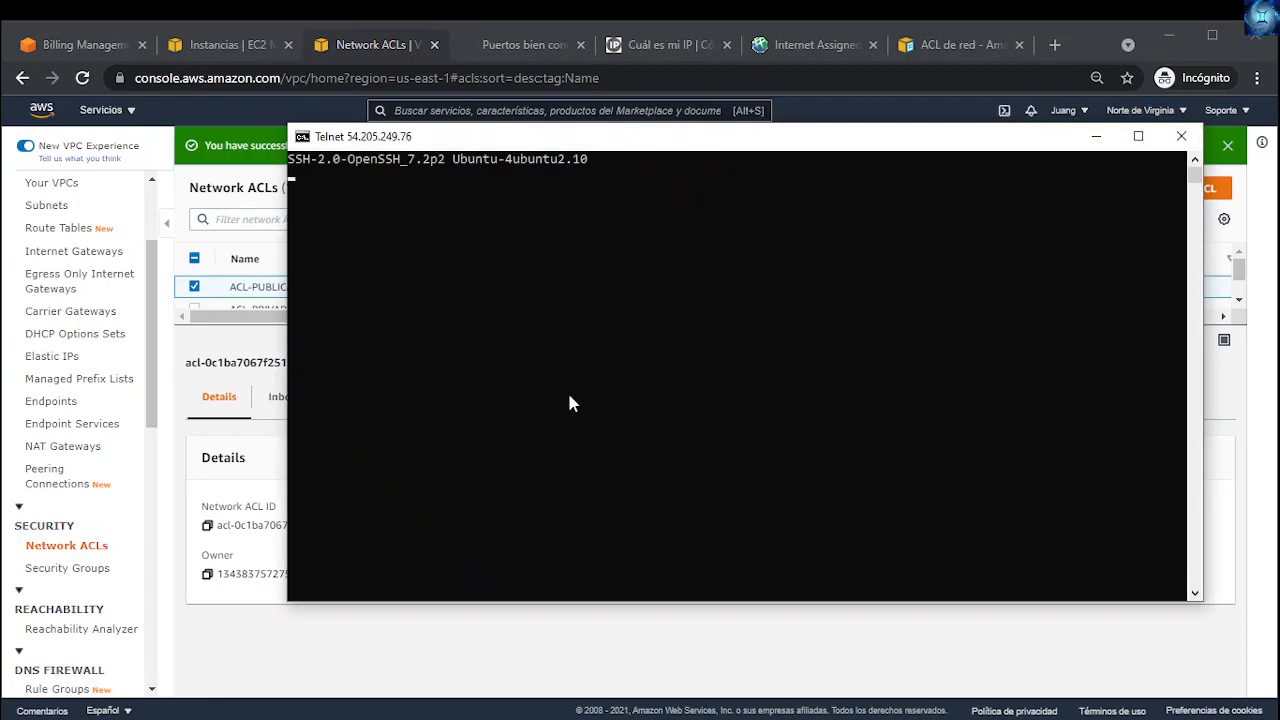
{"action": "key", "text": "ctrl+c"}
{"action": "key", "text": "ctrl+c"}
{"action": "key", "text": "ctrl+c"}
{"action": "key", "text": "Return"}
{"action": "key", "text": "Return"}
{"action": "key", "text": "Return"}
{"action": "key", "text": "Return"}
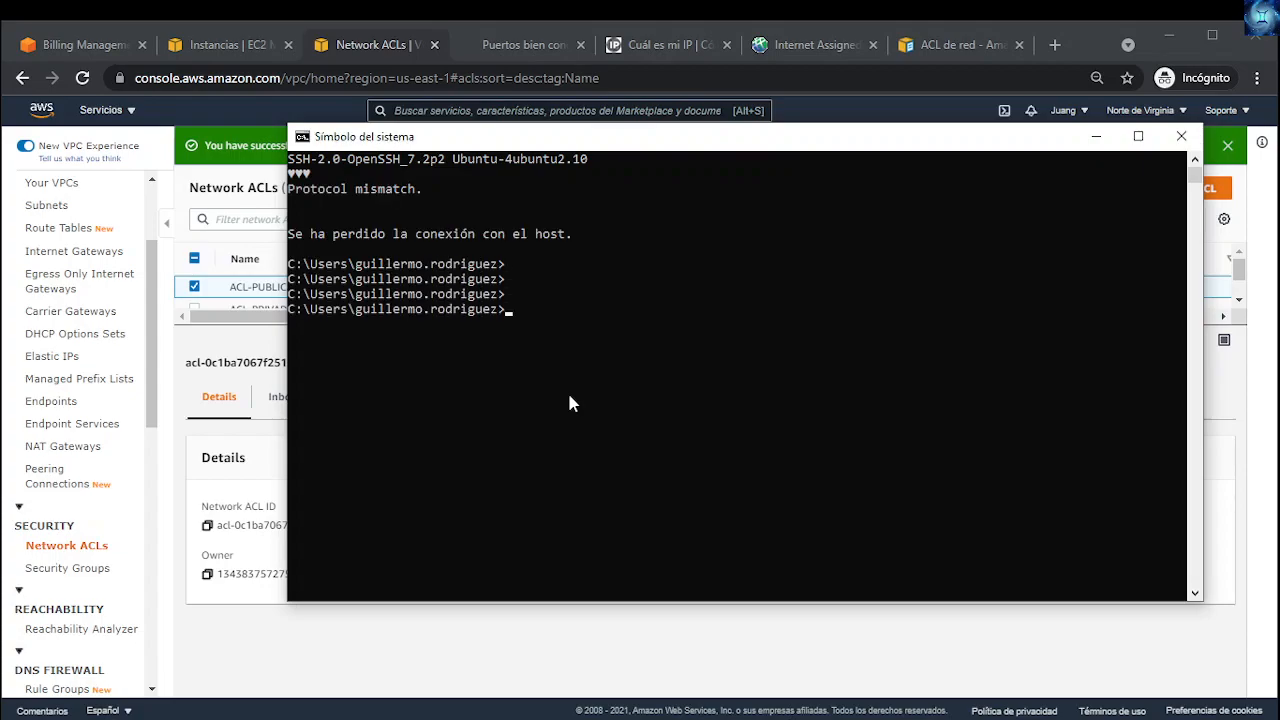
Step: Return to the browser and review ACL-PUBLICA's inbound rules and its updated outbound rules
{"action": "left_click", "coordinate": [642, 630]}
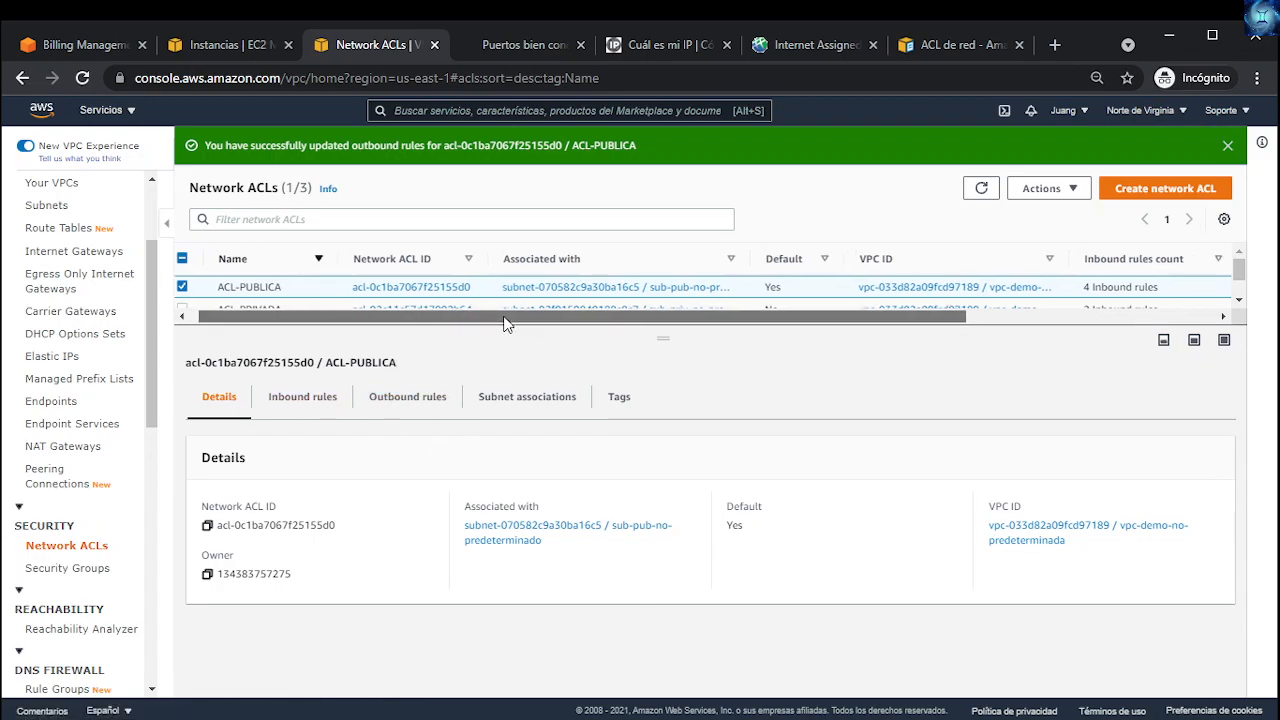
{"action": "left_click", "coordinate": [341, 405]}
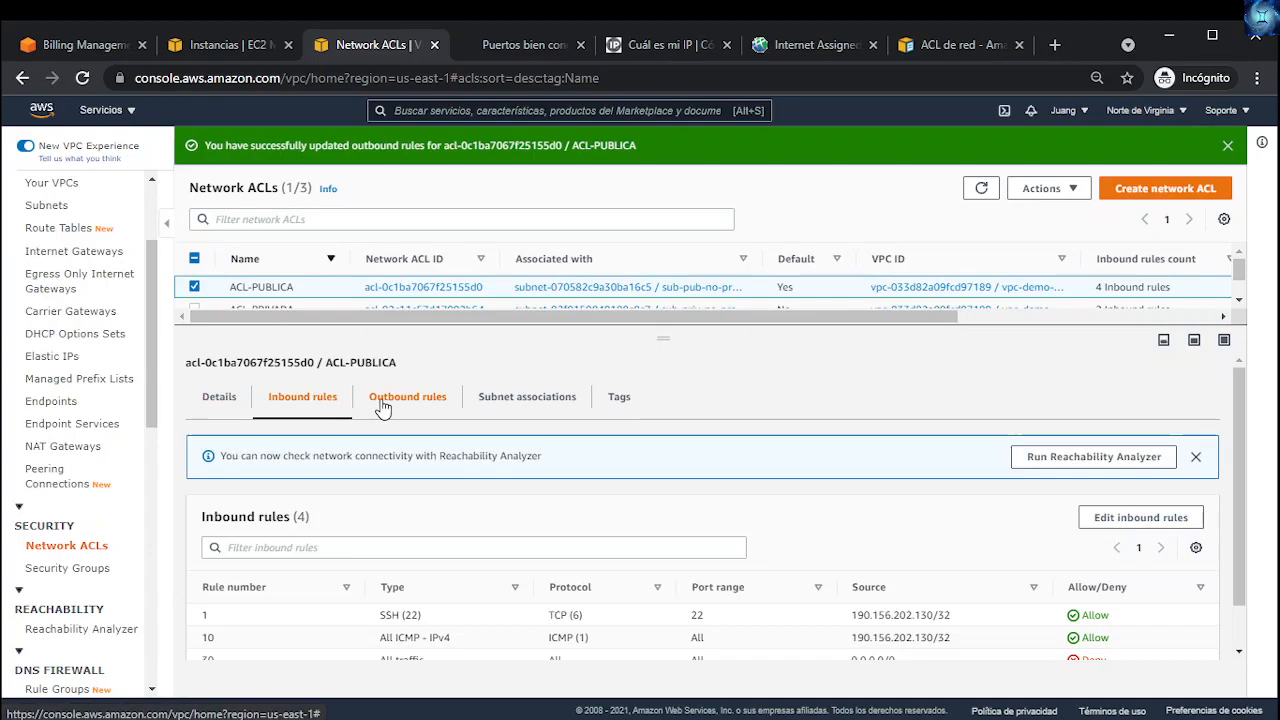
{"action": "left_click", "coordinate": [382, 405]}
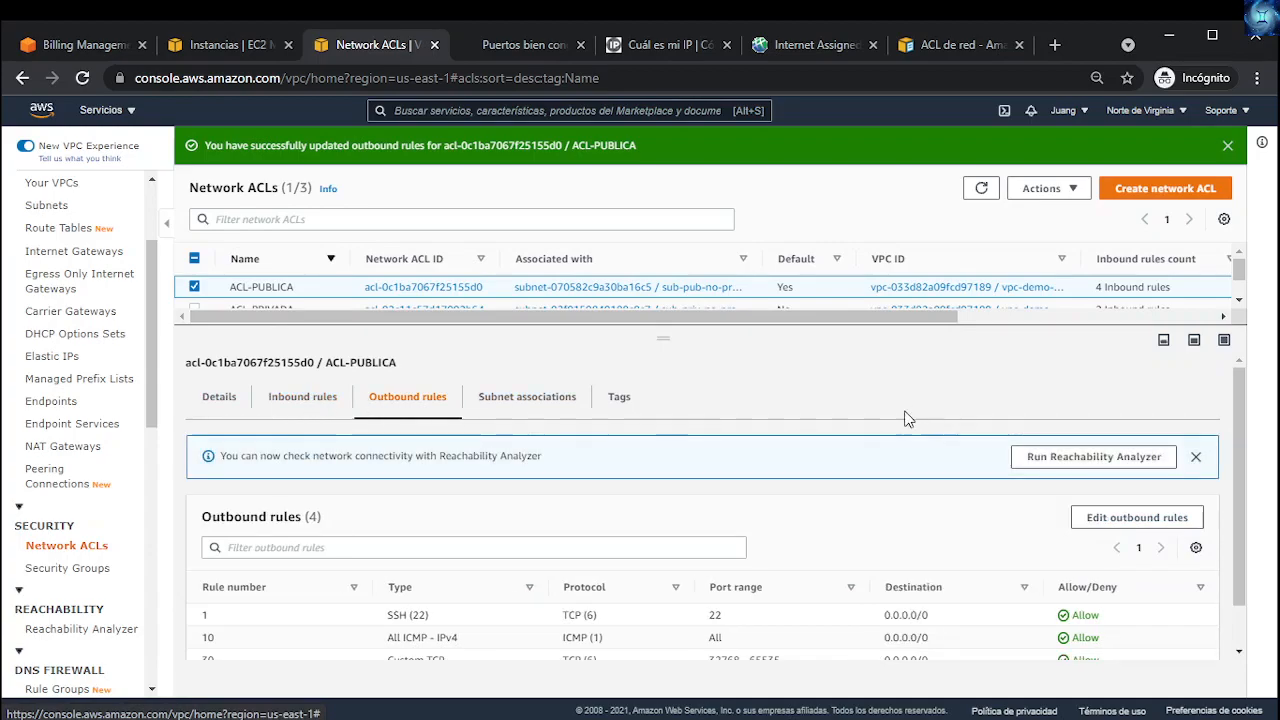
{"action": "scroll", "coordinate": [851, 458], "scroll_direction": "down", "scroll_amount": 1}
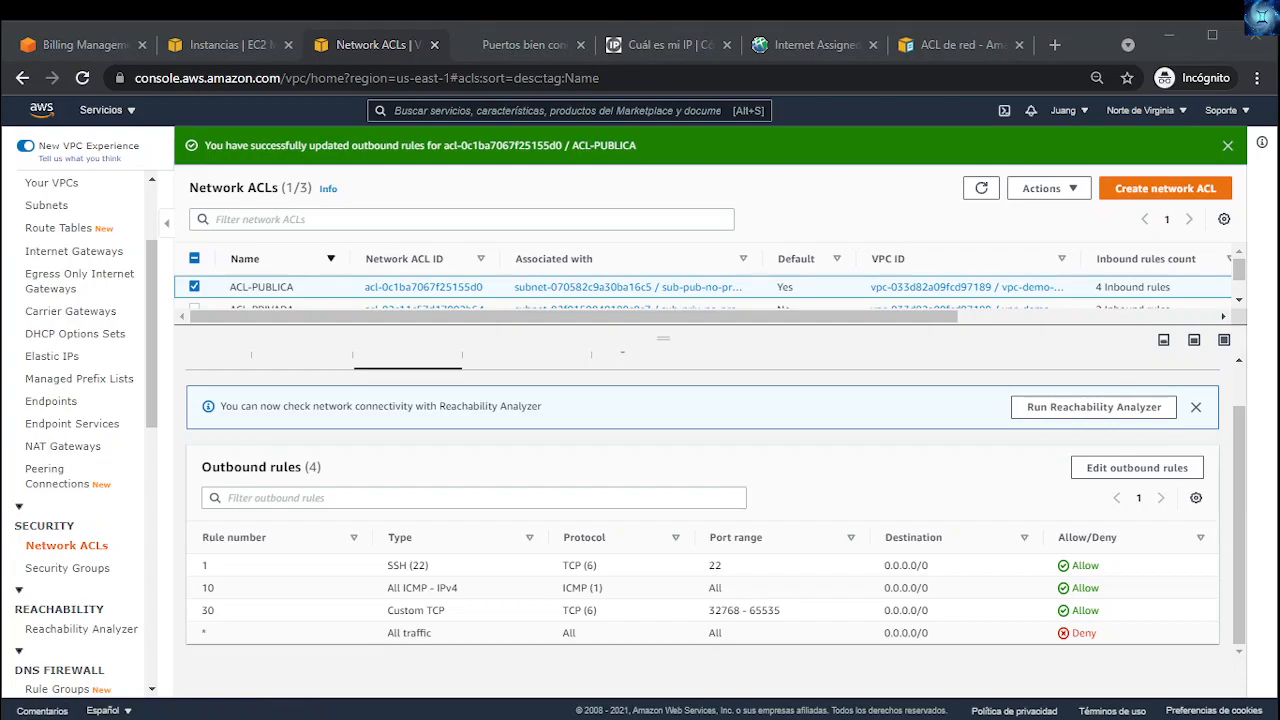
Step: Draw an arrow from the Publica subnet to the Privada subnet on the Snipping Tool diagram, and minimize it
{"action": "left_click_drag", "start_coordinate": [486, 128], "coordinate": [690, 141]}
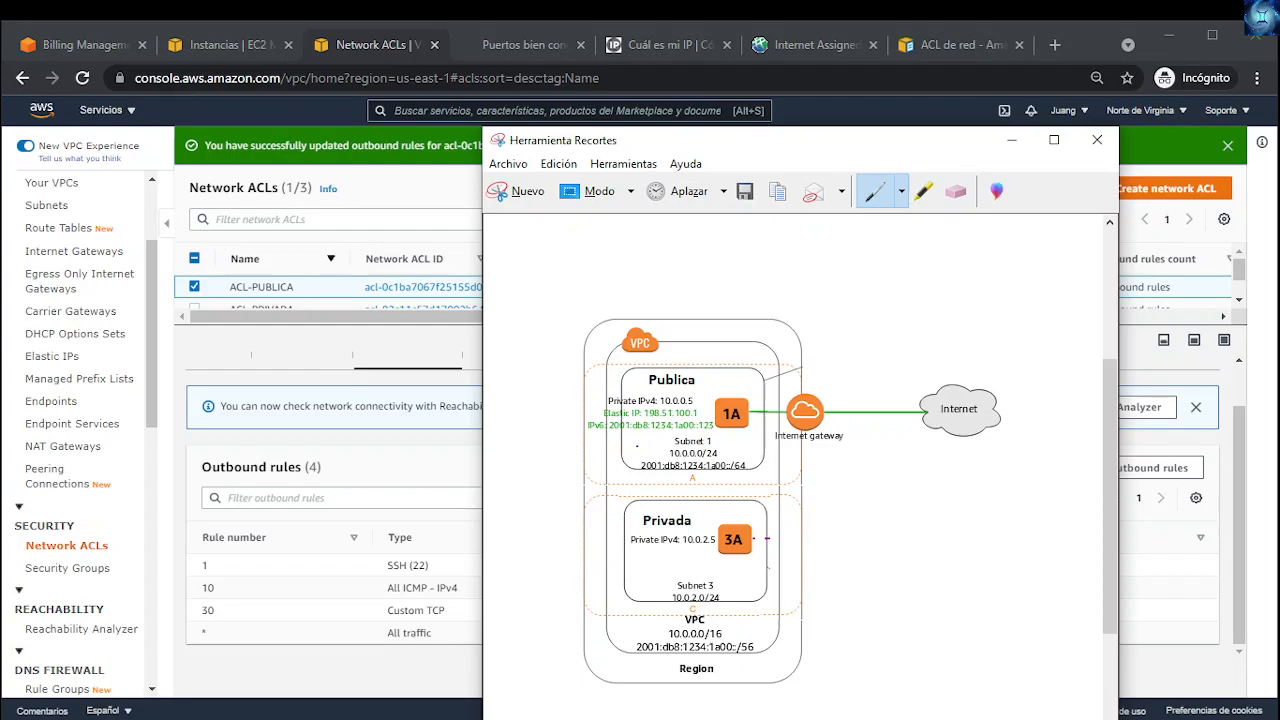
{"action": "left_click_drag", "start_coordinate": [676, 458], "coordinate": [679, 504]}
{"action": "left_click", "coordinate": [1011, 140]}
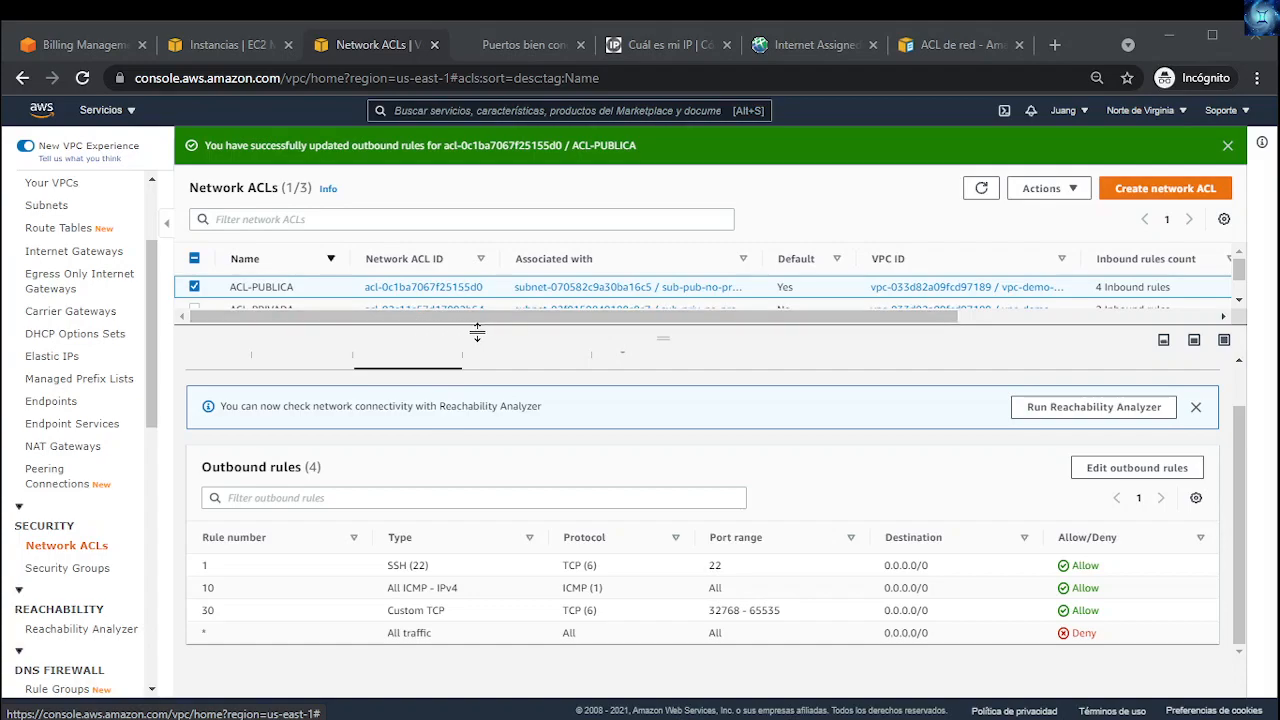
Step: Examine ACL-PUBLICA's inbound rules and highlight the All traffic type of rule 30
{"action": "mouse_move", "coordinate": [477, 329]}
{"action": "left_mouse_down"}
{"action": "mouse_move", "coordinate": [483, 357]}
{"action": "mouse_move", "coordinate": [473, 315]}
{"action": "left_mouse_up"}
{"action": "scroll", "coordinate": [486, 480], "scroll_direction": "up", "scroll_amount": 2}
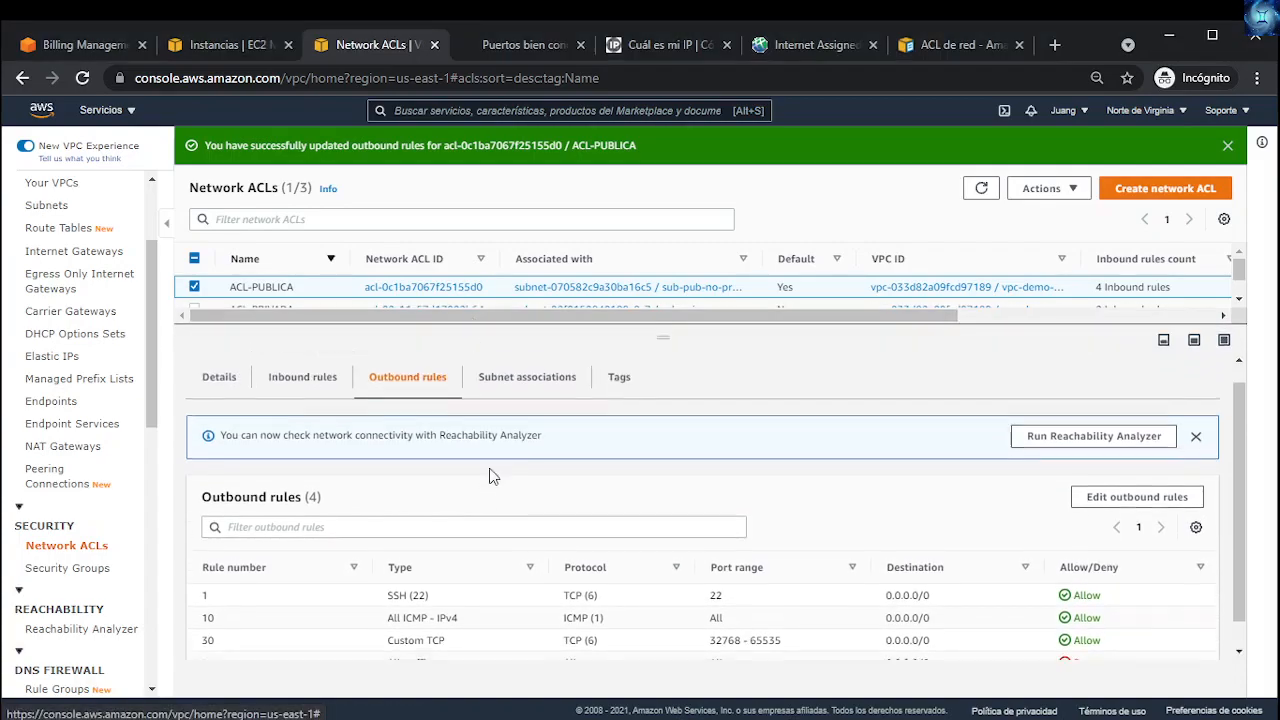
{"action": "left_click", "coordinate": [323, 397]}
{"action": "scroll", "coordinate": [517, 523], "scroll_direction": "down", "scroll_amount": 2}
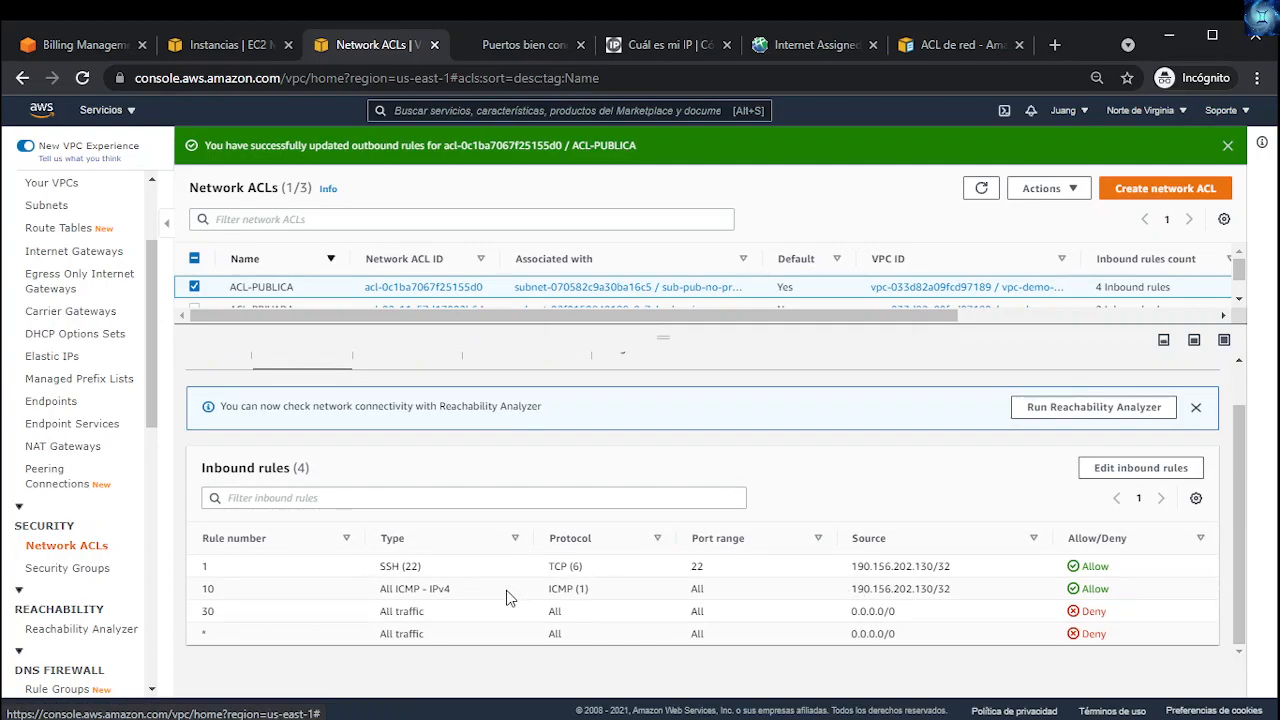
{"action": "double_click", "coordinate": [388, 610]}
{"action": "triple_click", "coordinate": [390, 610]}
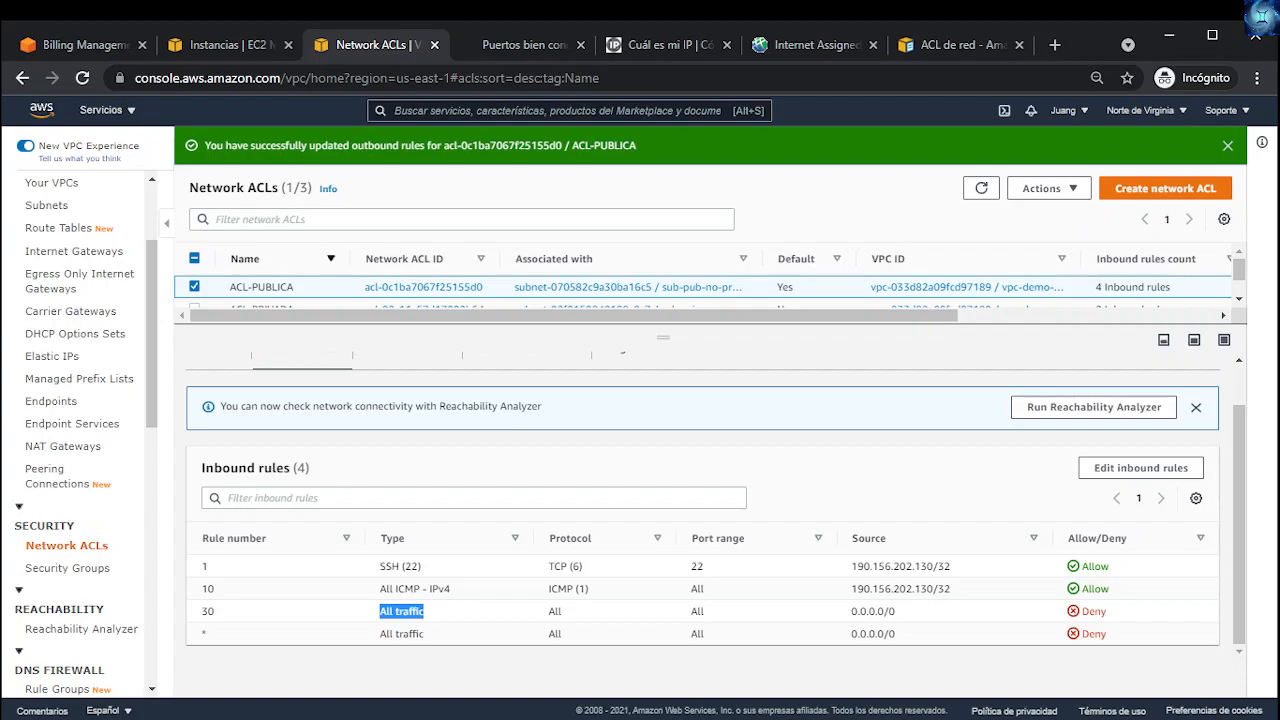
Step: Switch to Xshell, reconnect the first SSH session, and become root with sudo su
{"action": "key", "text": "alt+Tab"}
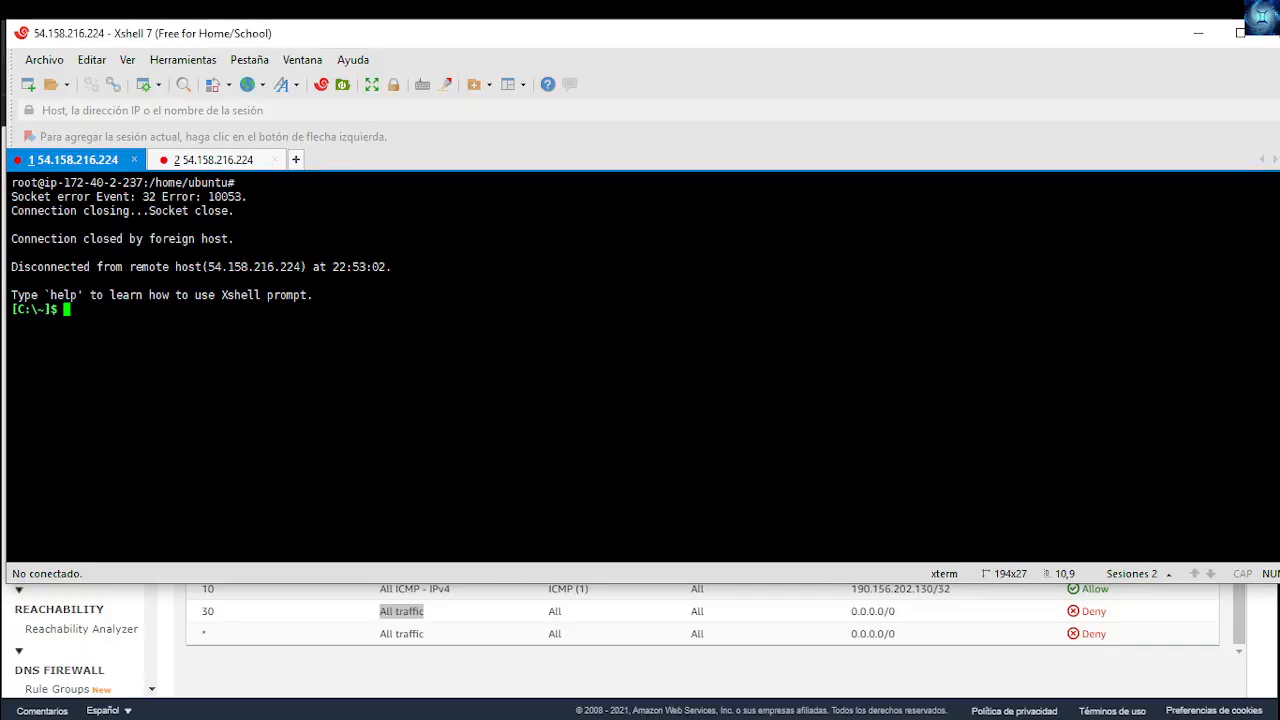
{"action": "left_click", "coordinate": [113, 84]}
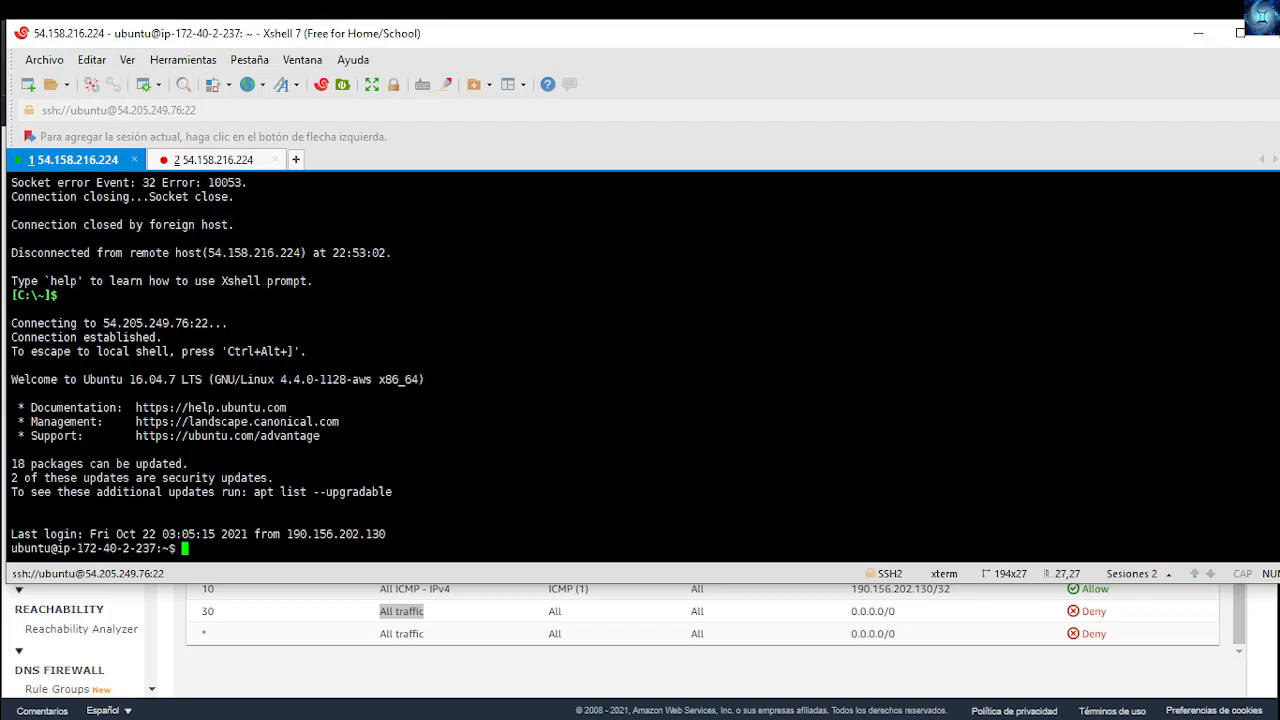
{"action": "type", "text": "sudo su"}
{"action": "key", "text": "Return"}
Step: Edit the recalled command into telnet 172.40.1.173 22 and run it to test SSH access to the private instance
{"action": "key", "text": "Up"}
{"action": "key", "text": "Up"}
{"action": "key", "text": "Down"}
{"action": "key", "text": "Left"}
{"action": "key", "text": "Left"}
{"action": "key", "text": "Left"}
{"action": "key", "text": "Left"}
{"action": "key", "text": "Left"}
{"action": "key", "text": "Left"}
{"action": "key", "text": "Left"}
{"action": "key", "text": "Left"}
{"action": "key", "text": "Left"}
{"action": "key", "text": "Left"}
{"action": "key", "text": "Left"}
{"action": "key", "text": "Left"}
{"action": "key", "text": "BackSpace"}
{"action": "key", "text": "BackSpace"}
{"action": "key", "text": "BackSpace"}
{"action": "key", "text": "BackSpace"}
{"action": "key", "text": "BackSpace"}
{"action": "key", "text": "BackSpace"}
{"action": "key", "text": "BackSpace"}
{"action": "key", "text": "BackSpace"}
{"action": "key", "text": "BackSpace"}
{"action": "key", "text": "BackSpace"}
{"action": "key", "text": "BackSpace"}
{"action": "key", "text": "BackSpace"}
{"action": "key", "text": "BackSpace"}
{"action": "key", "text": "BackSpace"}
{"action": "key", "text": "BackSpace"}
{"action": "key", "text": "BackSpace"}
{"action": "key", "text": "BackSpace"}
{"action": "key", "text": "BackSpace"}
{"action": "key", "text": "BackSpace"}
{"action": "key", "text": "BackSpace"}
{"action": "key", "text": "BackSpace"}
{"action": "type", "text": "telnet"}
{"action": "key", "text": "Right"}
{"action": "key", "text": "Right"}
{"action": "key", "text": "Right"}
{"action": "key", "text": "Right"}
{"action": "key", "text": "Right"}
{"action": "key", "text": "Right"}
{"action": "key", "text": "Right"}
{"action": "key", "text": "Right"}
{"action": "key", "text": "Right"}
{"action": "key", "text": "Right"}
{"action": "key", "text": "Right"}
{"action": "key", "text": "Right"}
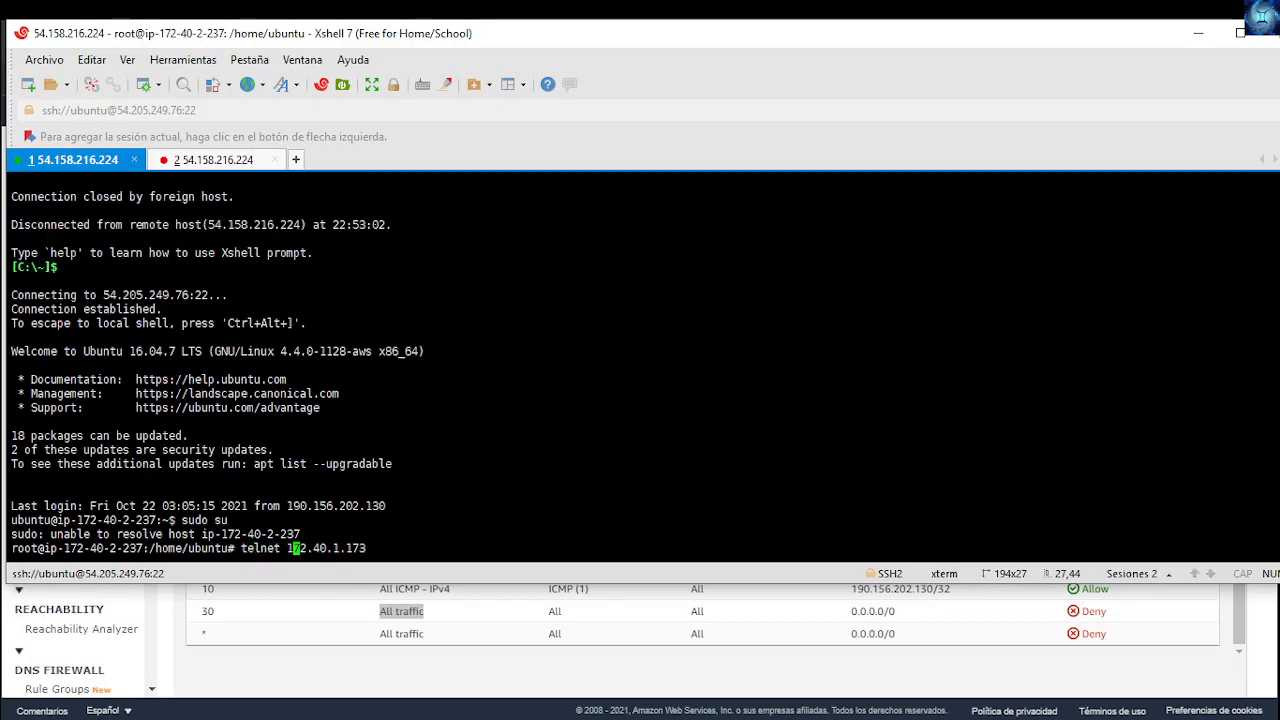
{"action": "type", "text": "22"}
{"action": "key", "text": "Return"}
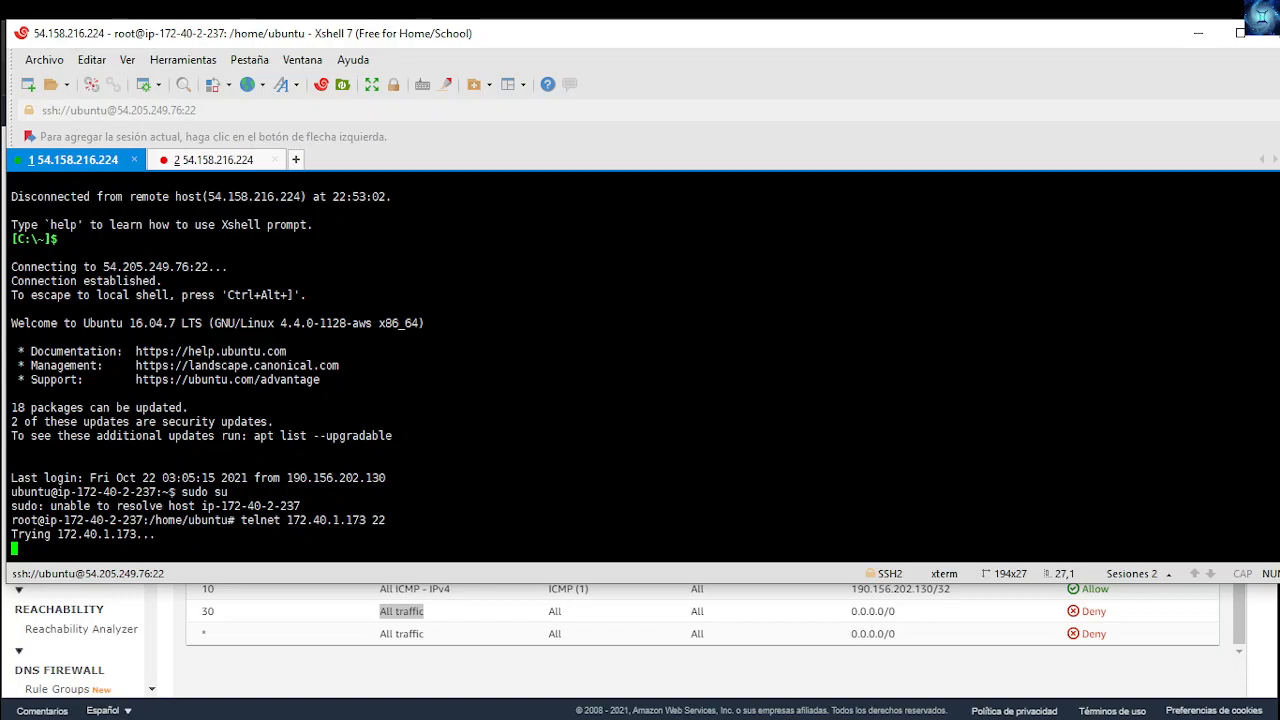
Step: Return to the network diagram in the Snipping Tool and circle the Publica and Privada subnets
{"action": "left_click", "coordinate": [518, 680]}
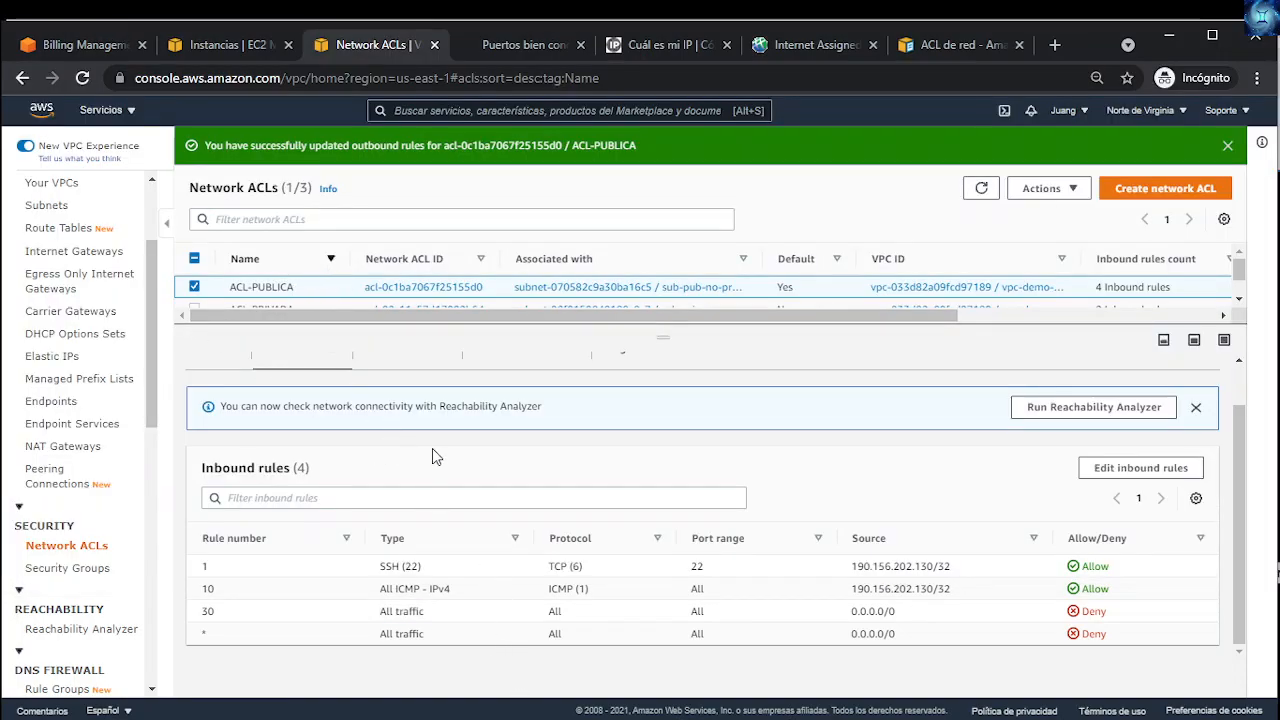
{"action": "scroll", "coordinate": [429, 451], "scroll_direction": "up", "scroll_amount": 1}
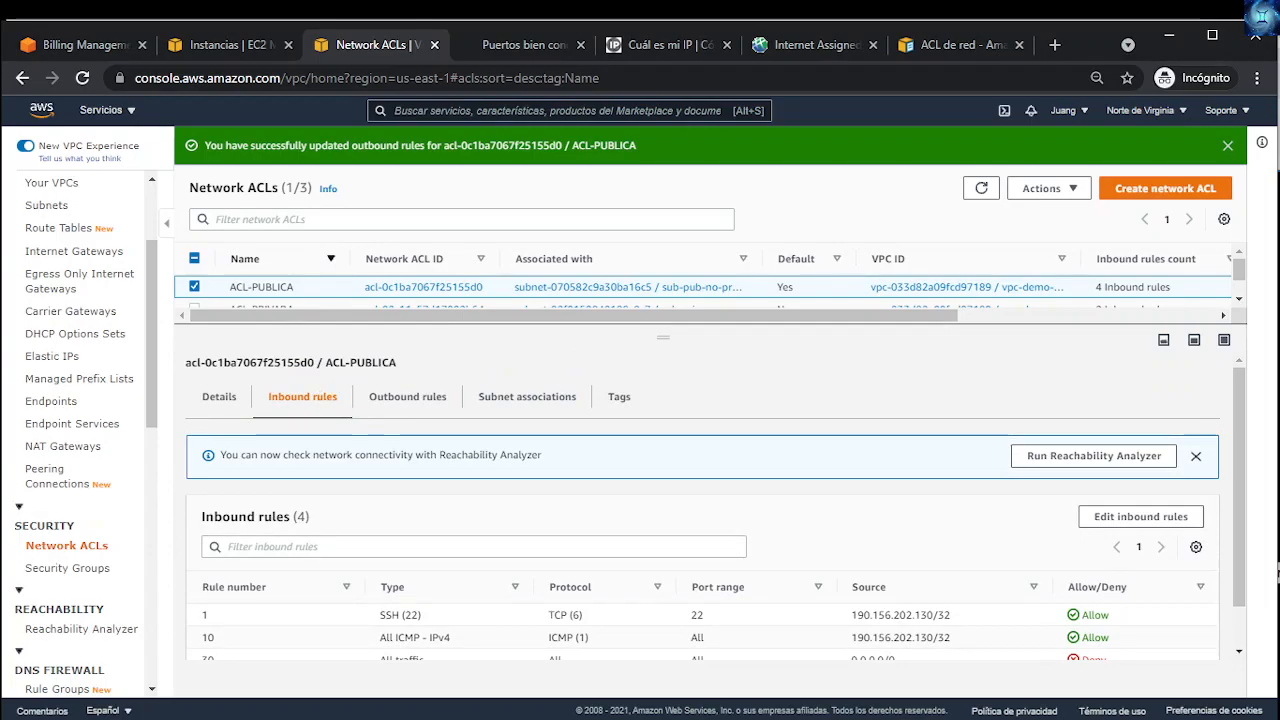
{"action": "key", "text": "alt+Tab"}
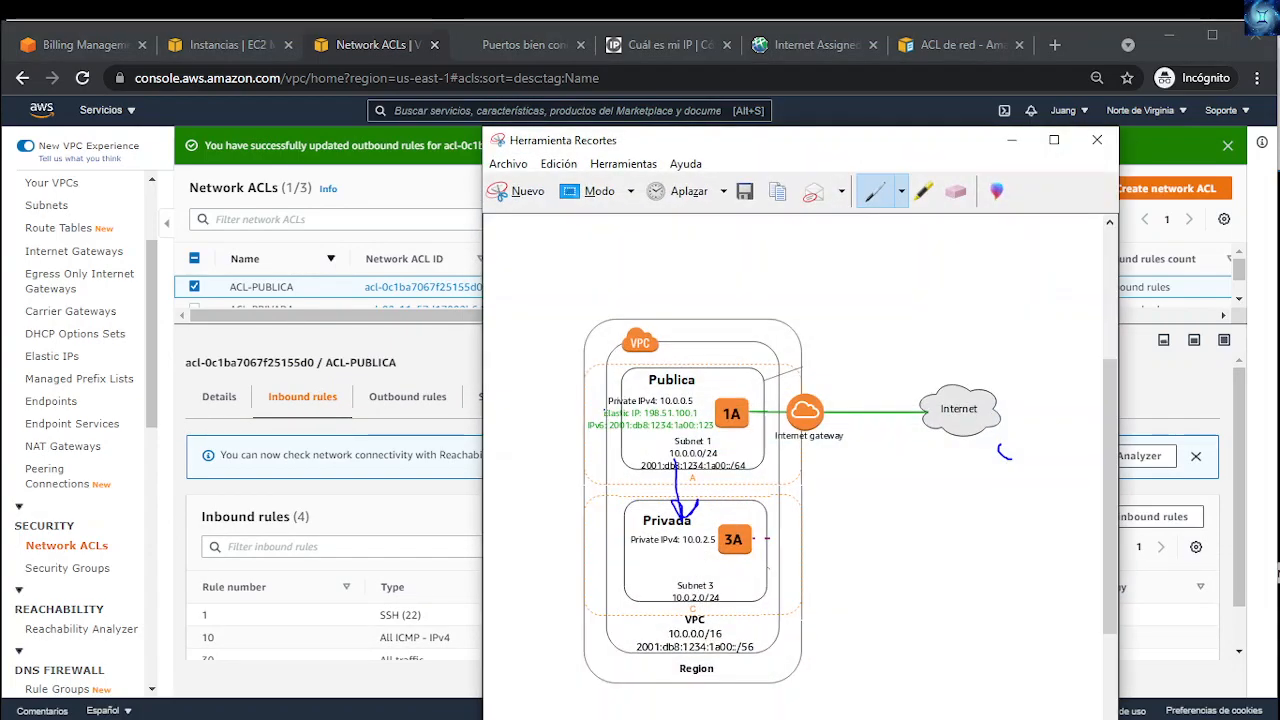
{"action": "mouse_move", "coordinate": [607, 391]}
{"action": "left_mouse_down"}
{"action": "mouse_move", "coordinate": [630, 369]}
{"action": "mouse_move", "coordinate": [771, 404]}
{"action": "mouse_move", "coordinate": [627, 443]}
{"action": "mouse_move", "coordinate": [596, 385]}
{"action": "left_mouse_up"}
{"action": "mouse_move", "coordinate": [621, 505]}
{"action": "left_mouse_down"}
{"action": "mouse_move", "coordinate": [752, 528]}
{"action": "mouse_move", "coordinate": [632, 596]}
{"action": "mouse_move", "coordinate": [620, 512]}
{"action": "left_mouse_up"}
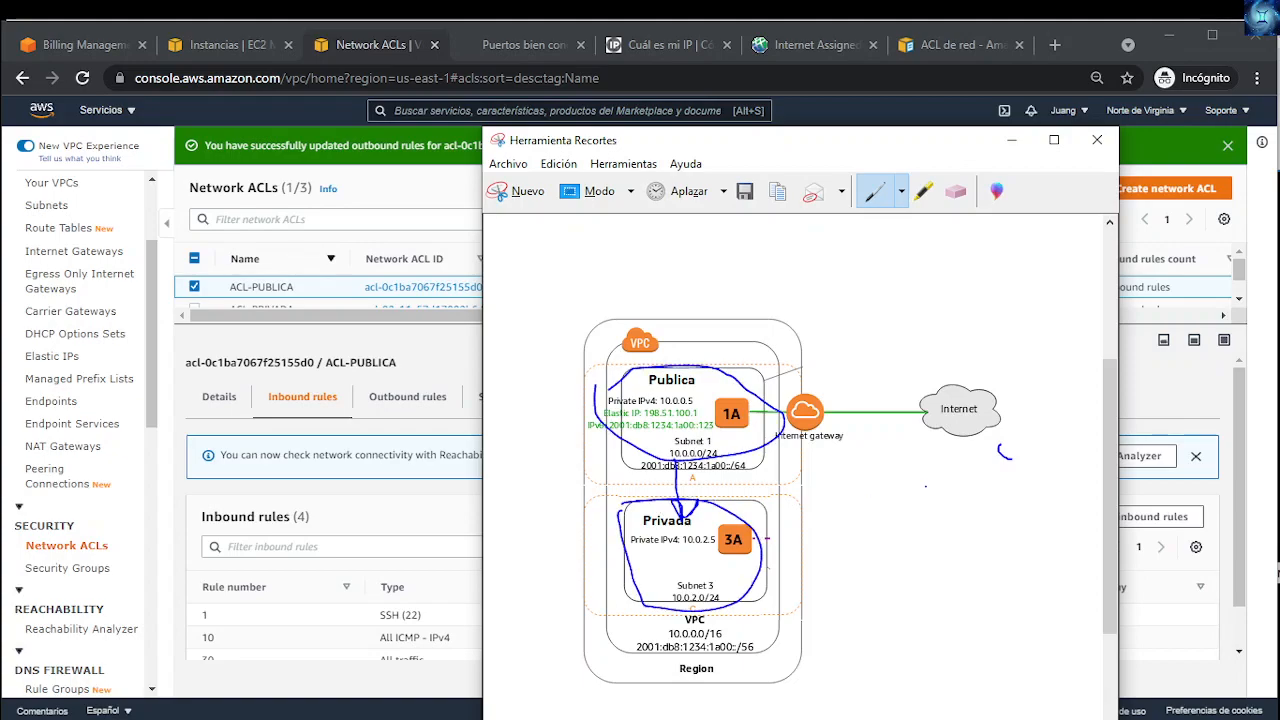
Step: Draw arrows for traffic arriving from the Internet towards the VPC on the diagram, and minimize the Snipping Tool
{"action": "left_click_drag", "start_coordinate": [954, 464], "coordinate": [1037, 464]}
{"action": "mouse_move", "coordinate": [950, 445]}
{"action": "left_mouse_down"}
{"action": "mouse_move", "coordinate": [920, 459]}
{"action": "mouse_move", "coordinate": [946, 484]}
{"action": "left_mouse_up"}
{"action": "left_click_drag", "start_coordinate": [881, 389], "coordinate": [806, 378]}
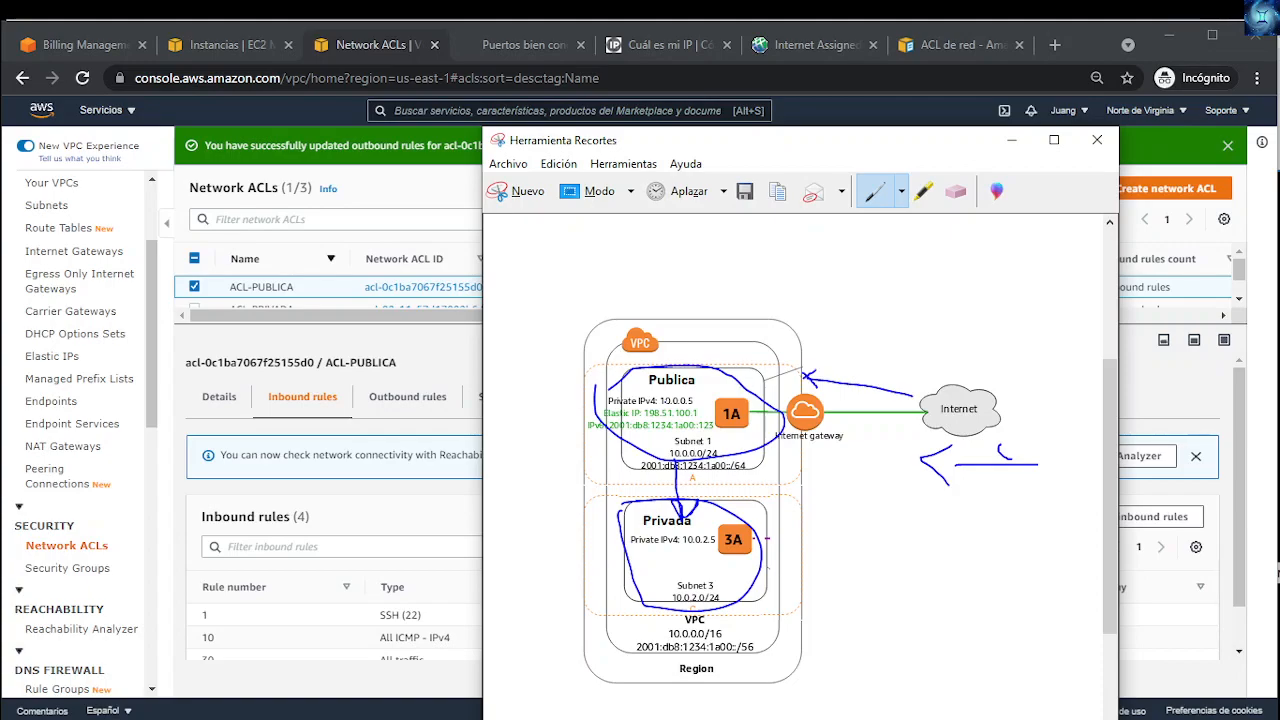
{"action": "left_click", "coordinate": [1009, 141]}
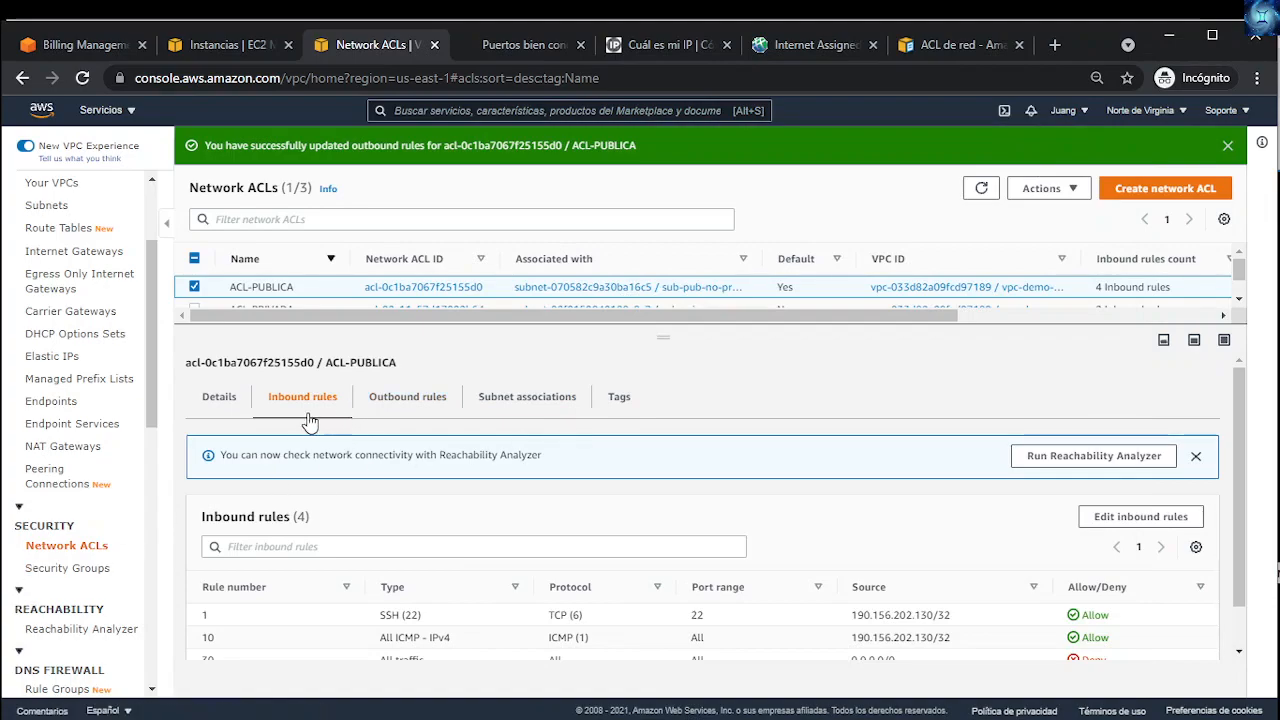
Step: Start editing the inbound rules of ACL-PUBLICA and add a new rule numbered 40
{"action": "scroll", "coordinate": [418, 541], "scroll_direction": "down", "scroll_amount": 1}
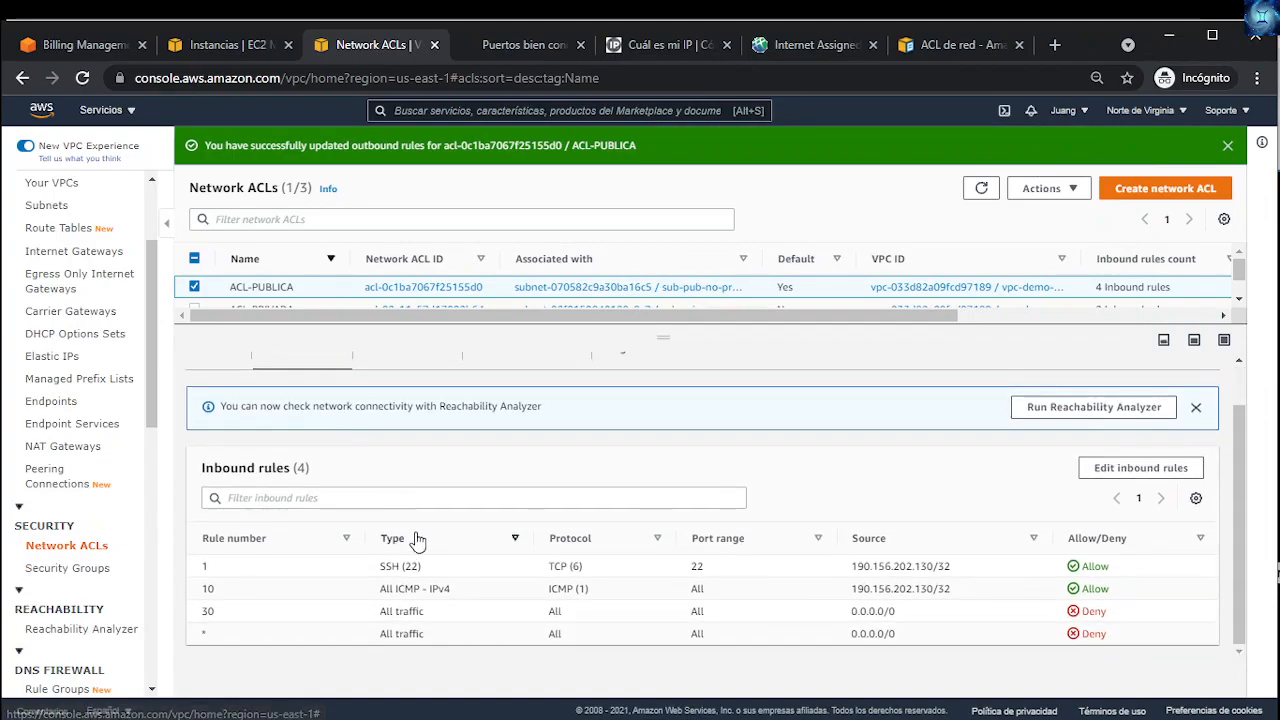
{"action": "left_click", "coordinate": [1150, 470]}
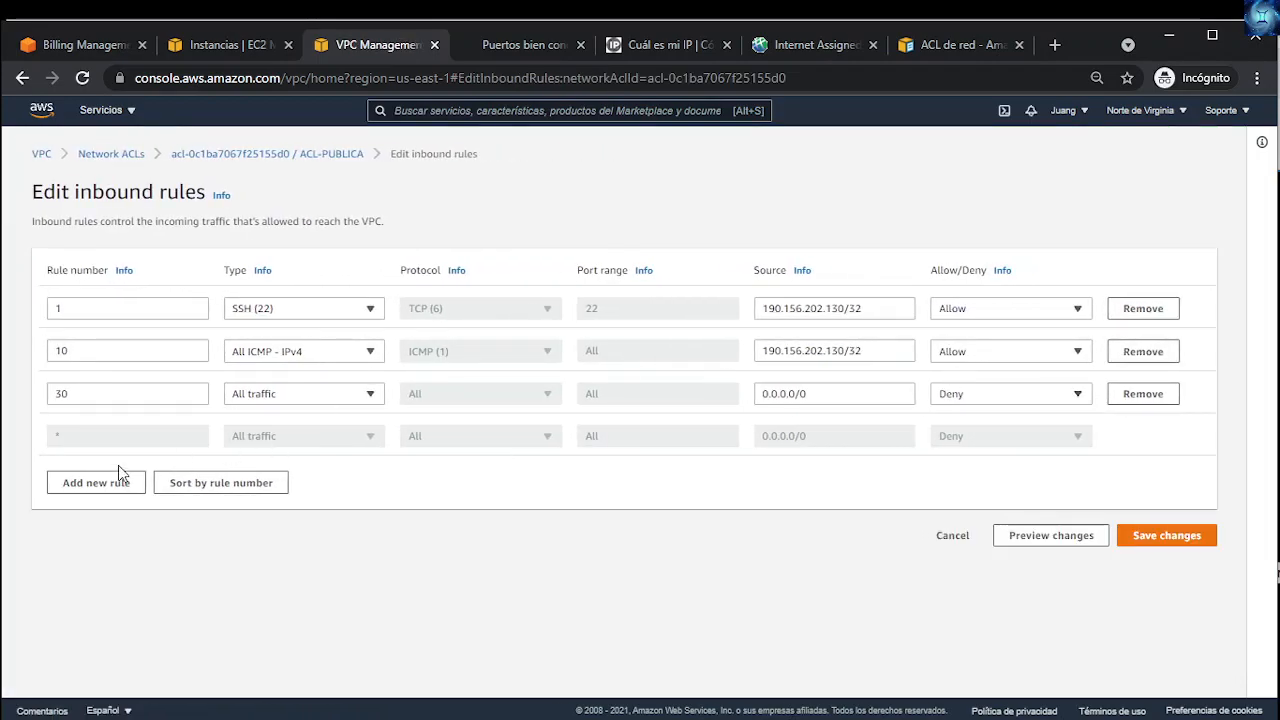
{"action": "left_click", "coordinate": [84, 488]}
{"action": "left_click", "coordinate": [129, 436]}
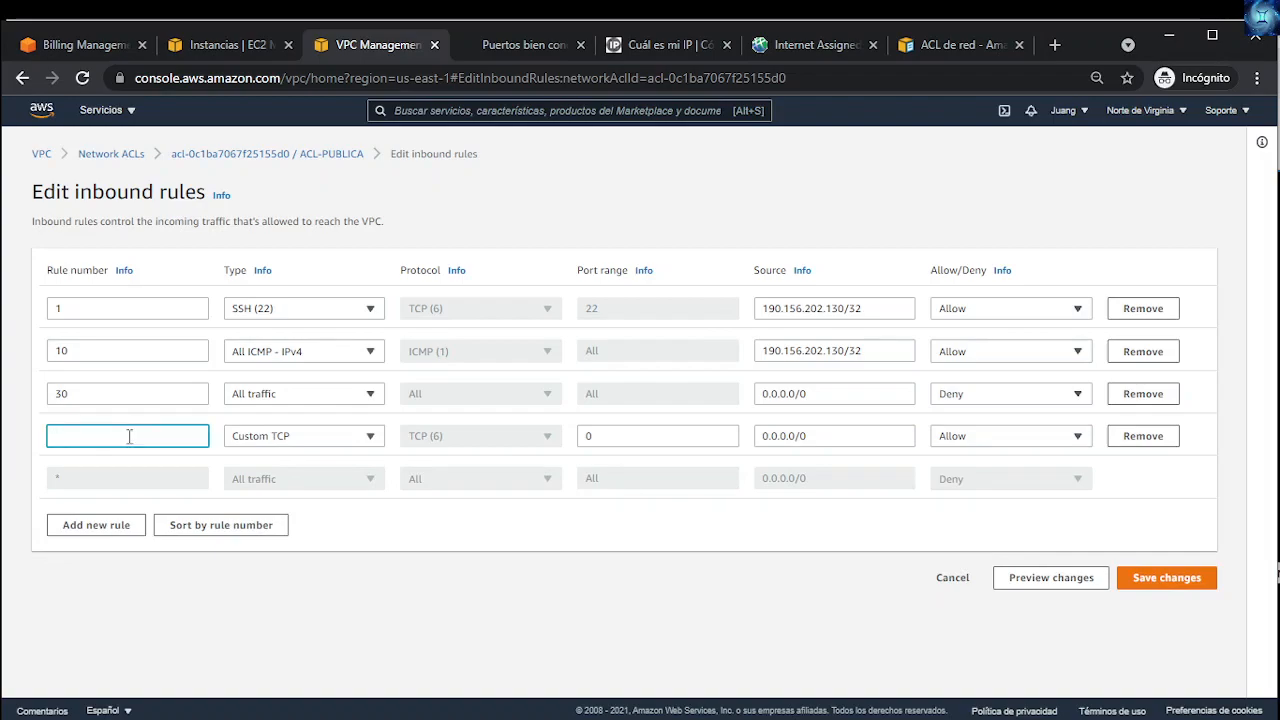
{"action": "type", "text": "40"}
{"action": "left_click", "coordinate": [290, 398]}
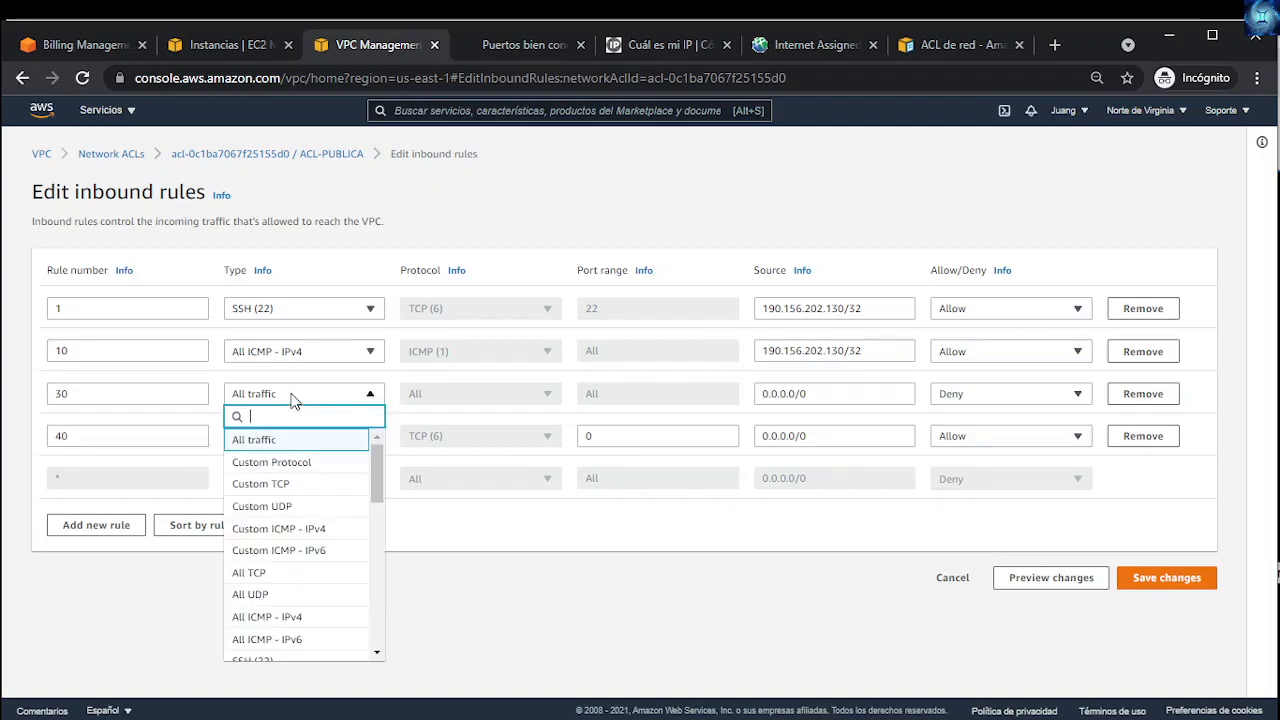
{"action": "left_click", "coordinate": [272, 396]}
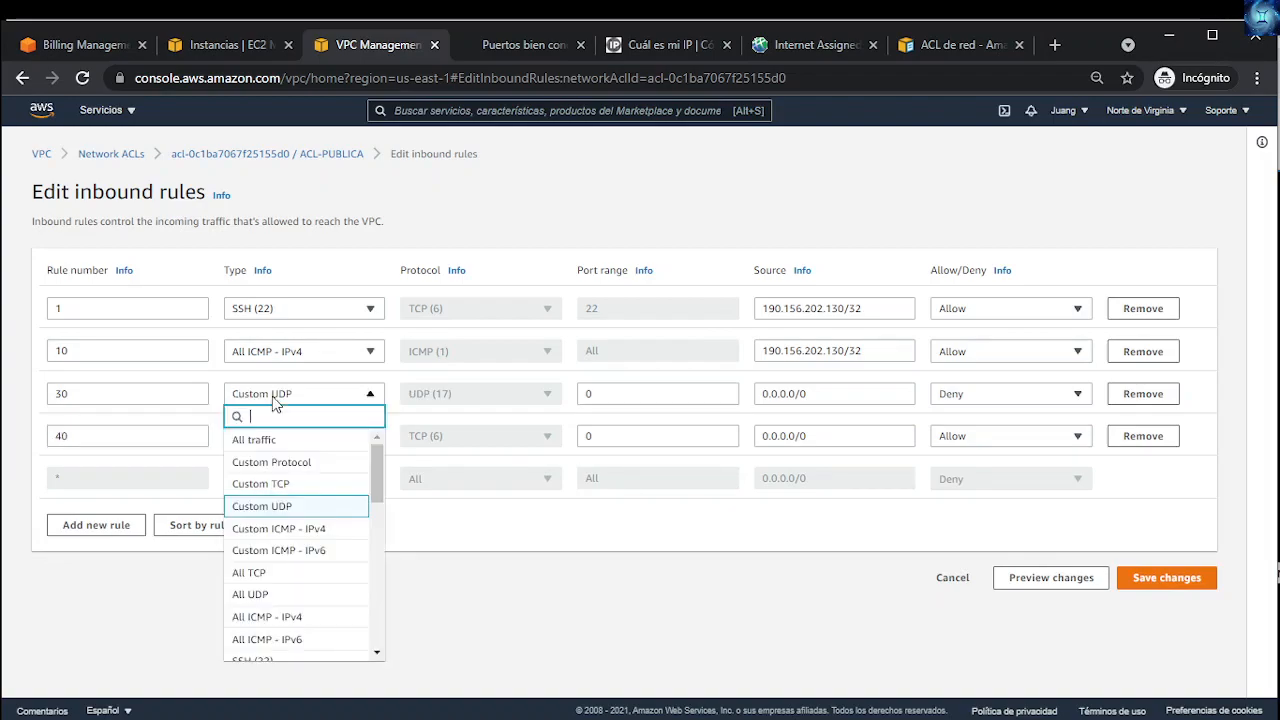
{"action": "left_click", "coordinate": [246, 485]}
{"action": "left_click", "coordinate": [639, 395]}
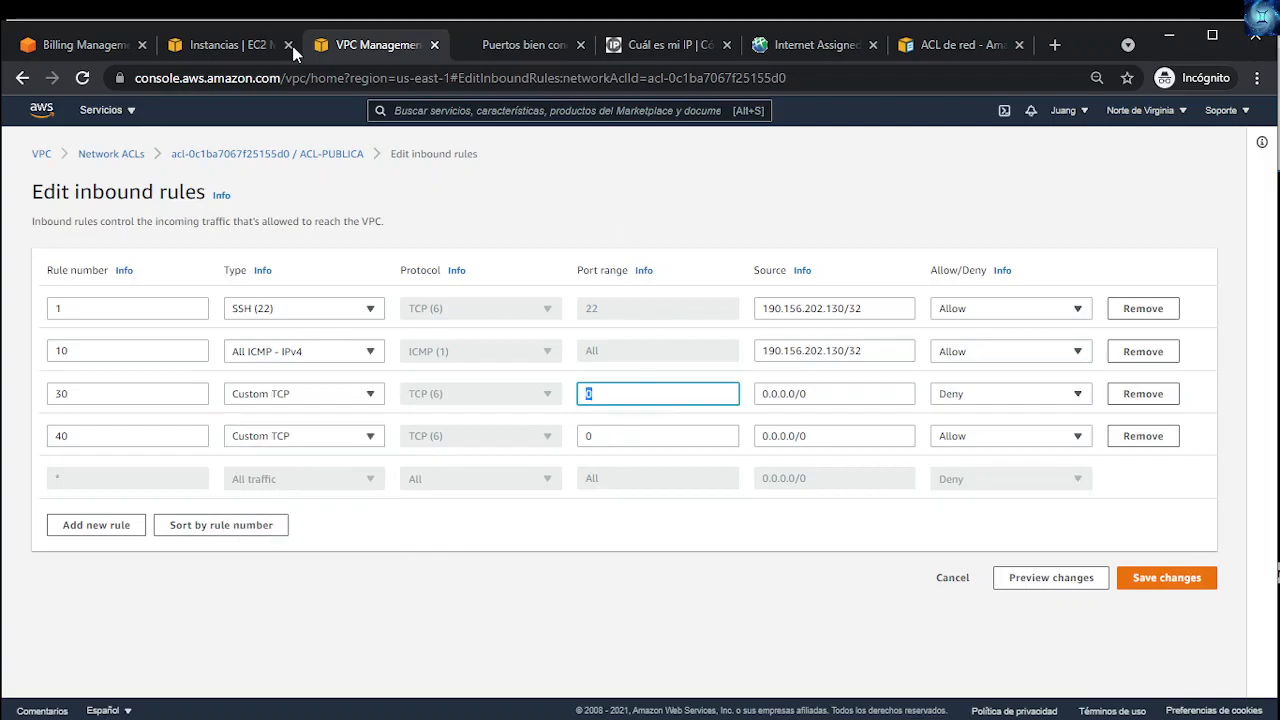
{"action": "left_click", "coordinate": [920, 44]}
{"action": "right_click", "coordinate": [680, 398]}
{"action": "left_click", "coordinate": [712, 418]}
{"action": "left_click", "coordinate": [372, 49]}
{"action": "key", "text": "ctrl+v"}
{"action": "left_click", "coordinate": [1050, 396]}
{"action": "left_click", "coordinate": [952, 420]}
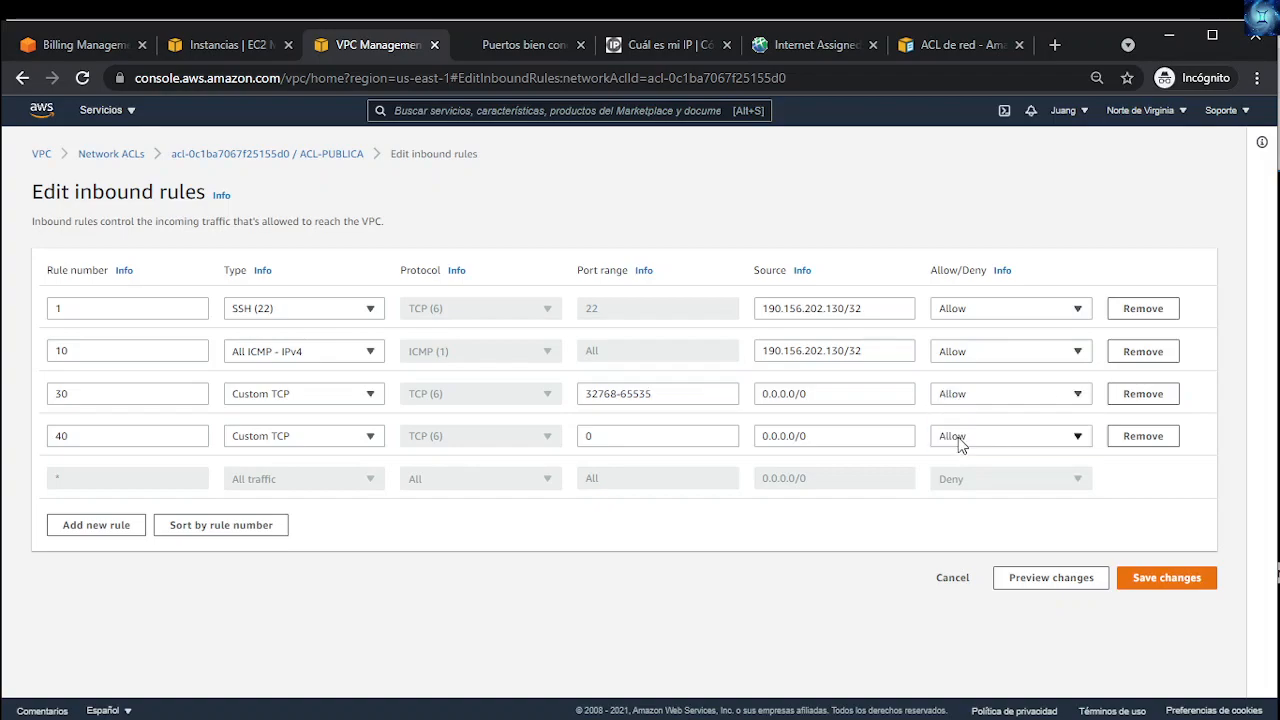
Step: Set inbound rule 40 to Deny and save the changes to ACL-PUBLICA
{"action": "left_click", "coordinate": [965, 442]}
{"action": "left_click", "coordinate": [962, 480]}
{"action": "left_click", "coordinate": [1172, 580]}
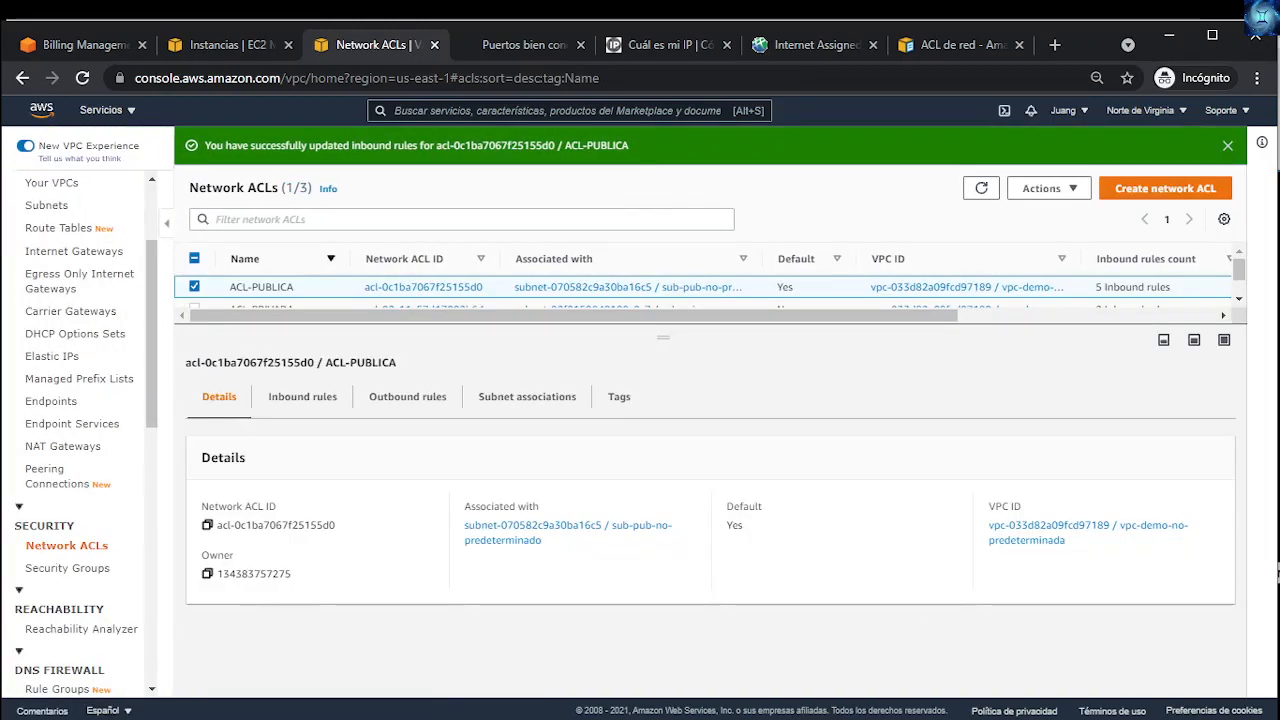
Step: Switch to Xshell and rerun telnet 172.40.1.173 22 to test SSH access to the private instance
{"action": "key", "text": "alt+Tab"}
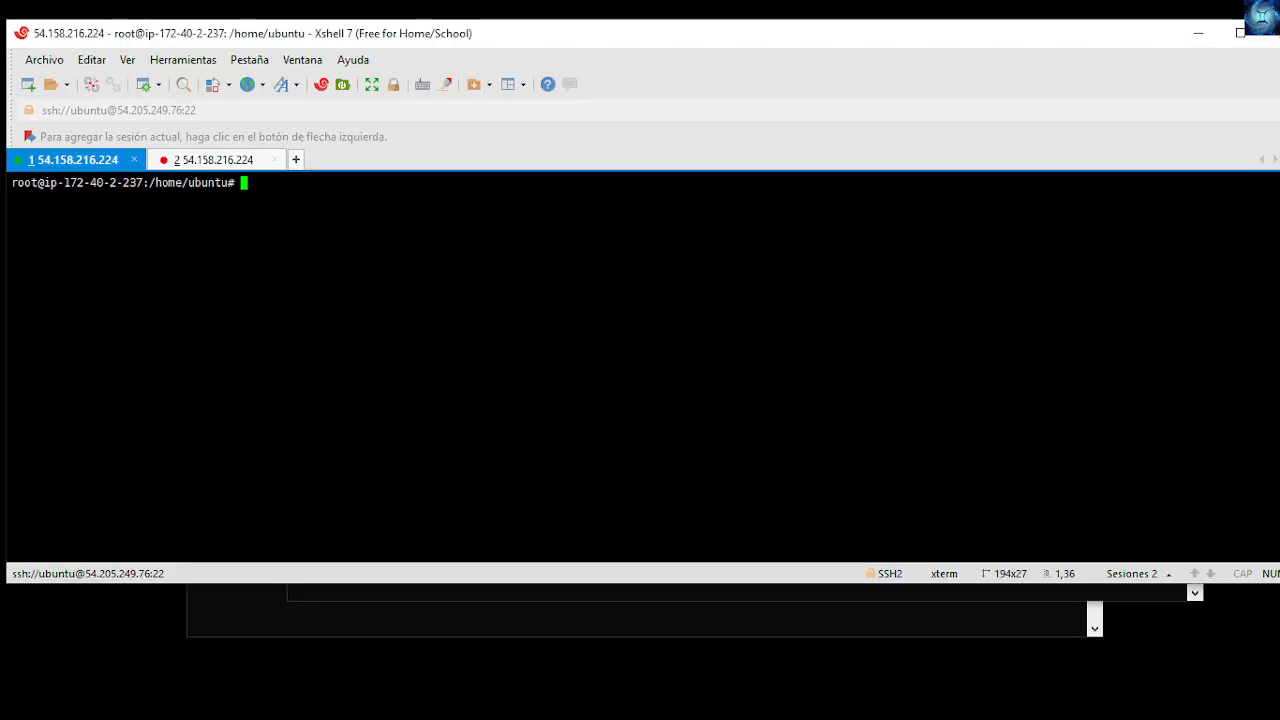
{"action": "key", "text": "Up"}
{"action": "key", "text": "Up"}
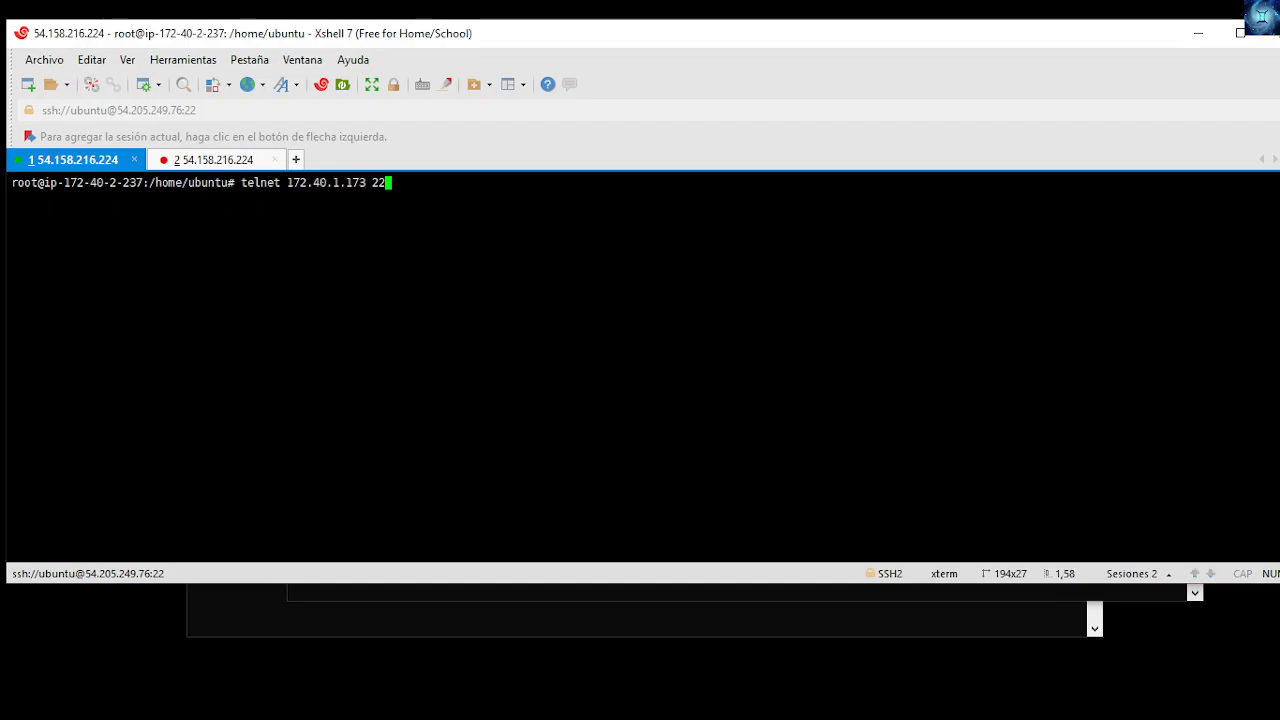
{"action": "key", "text": "Return"}
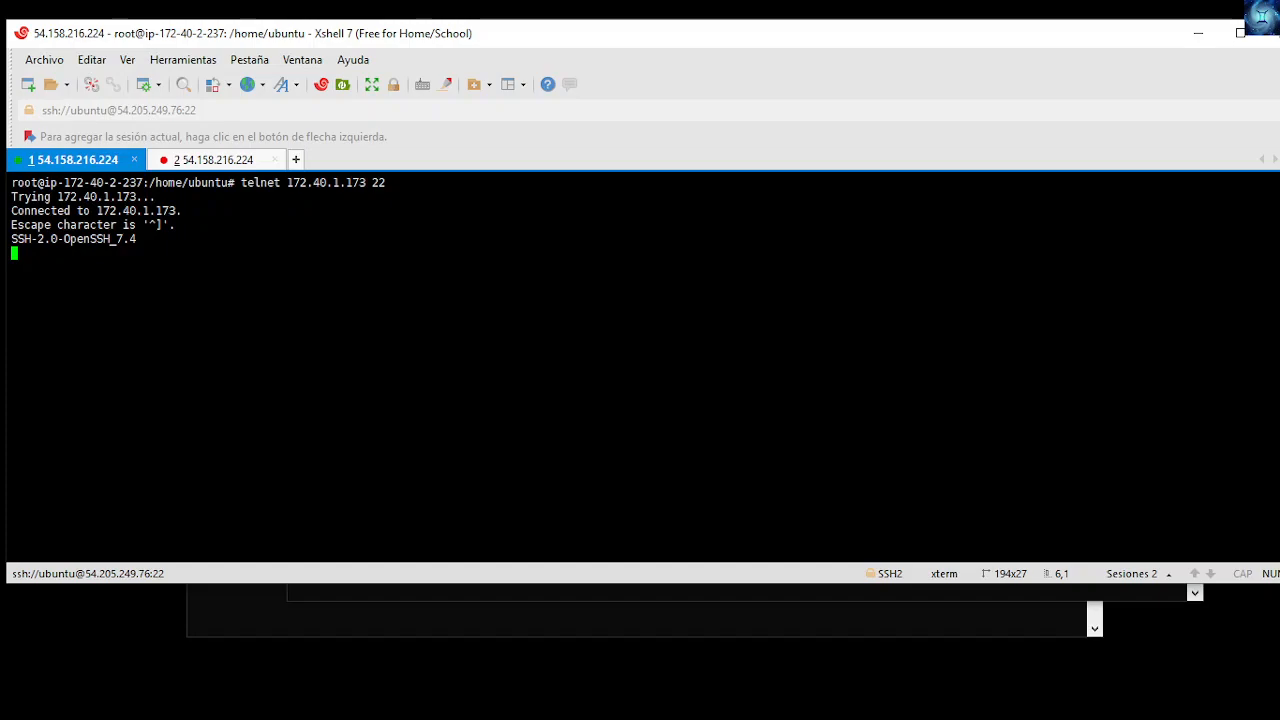
Step: Return to the browser, select ACL-PRIVADA instead of ACL-PUBLICA, and open its inbound rules for editing
{"action": "key", "text": "alt+Tab"}
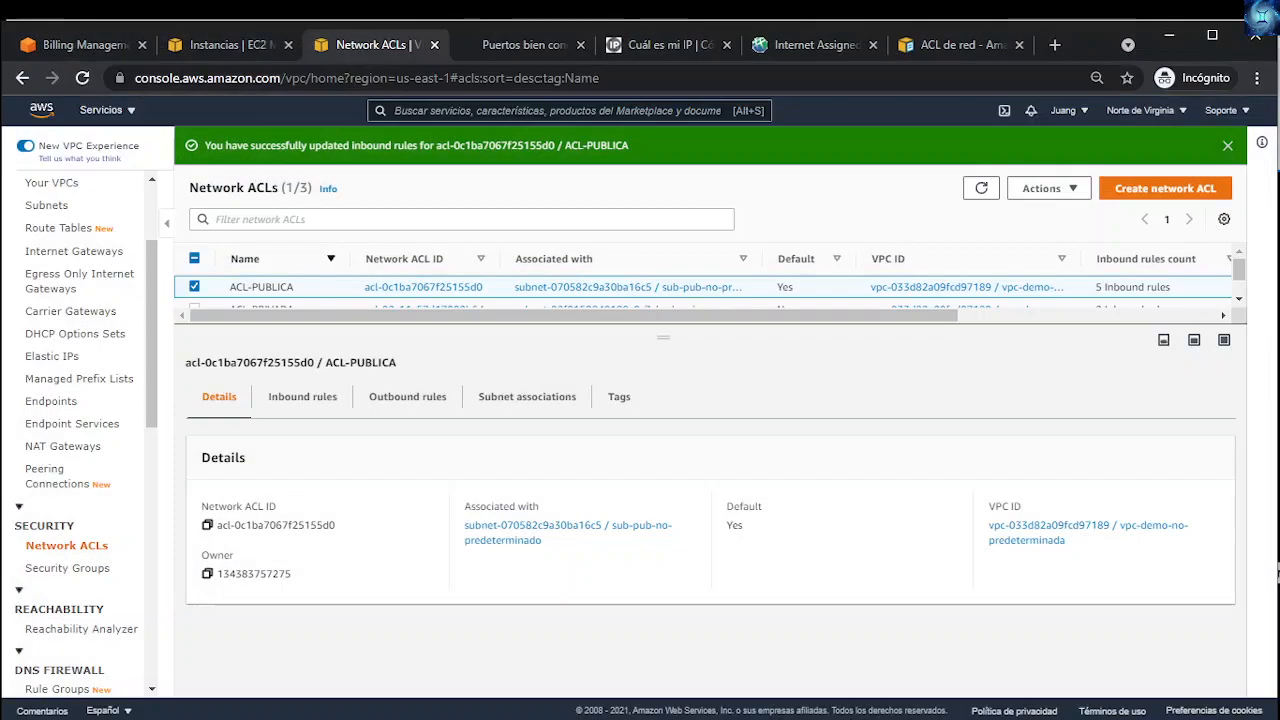
{"action": "left_click", "coordinate": [303, 299]}
{"action": "left_click_drag", "start_coordinate": [660, 337], "coordinate": [664, 380]}
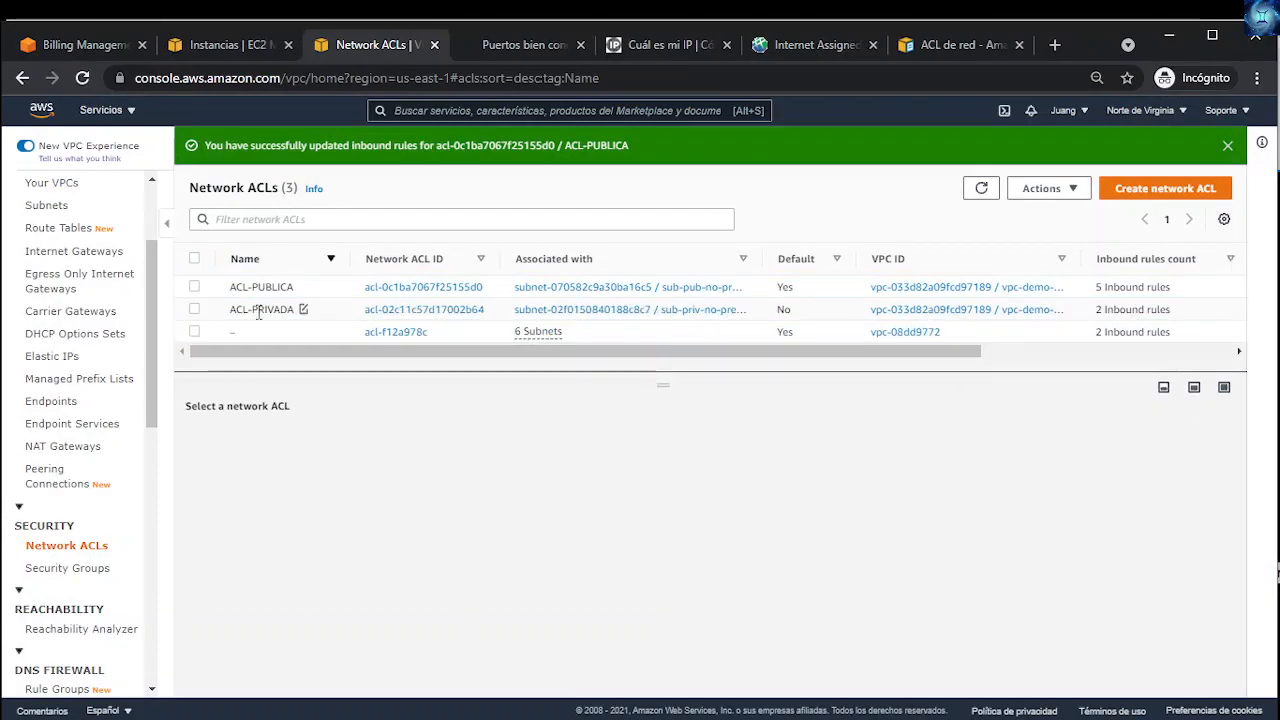
{"action": "left_click", "coordinate": [196, 310]}
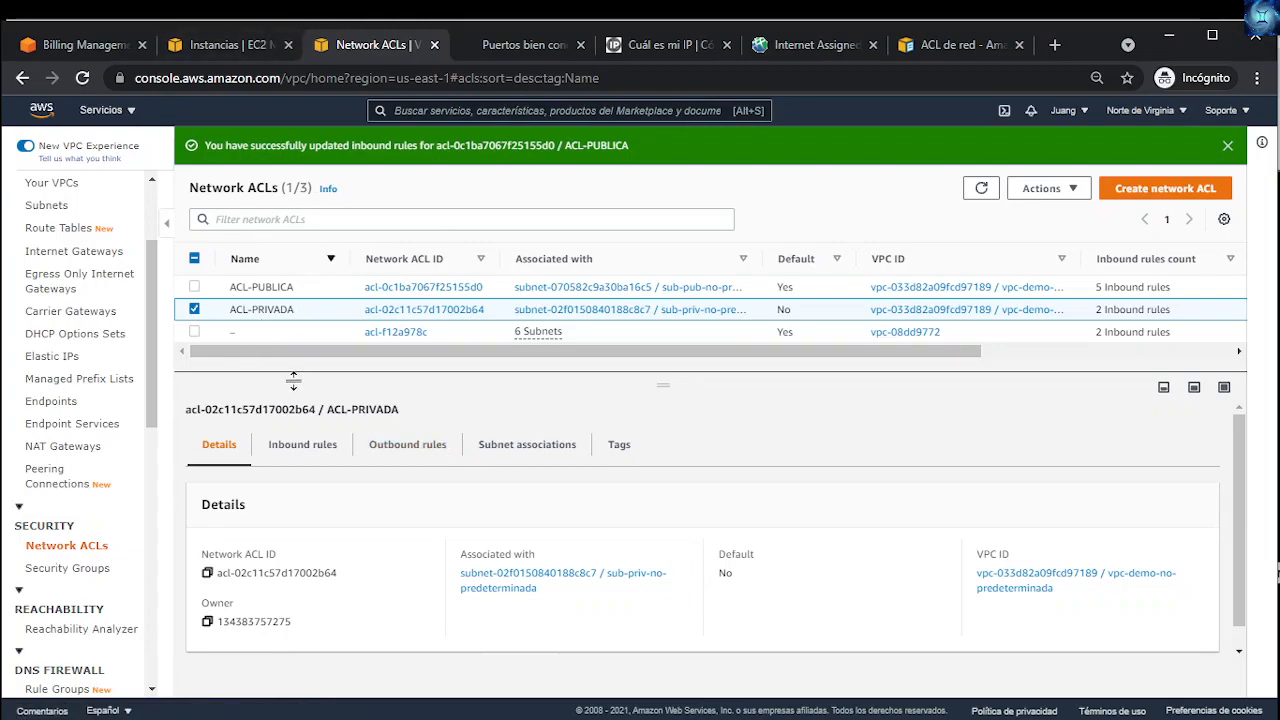
{"action": "left_click", "coordinate": [312, 453]}
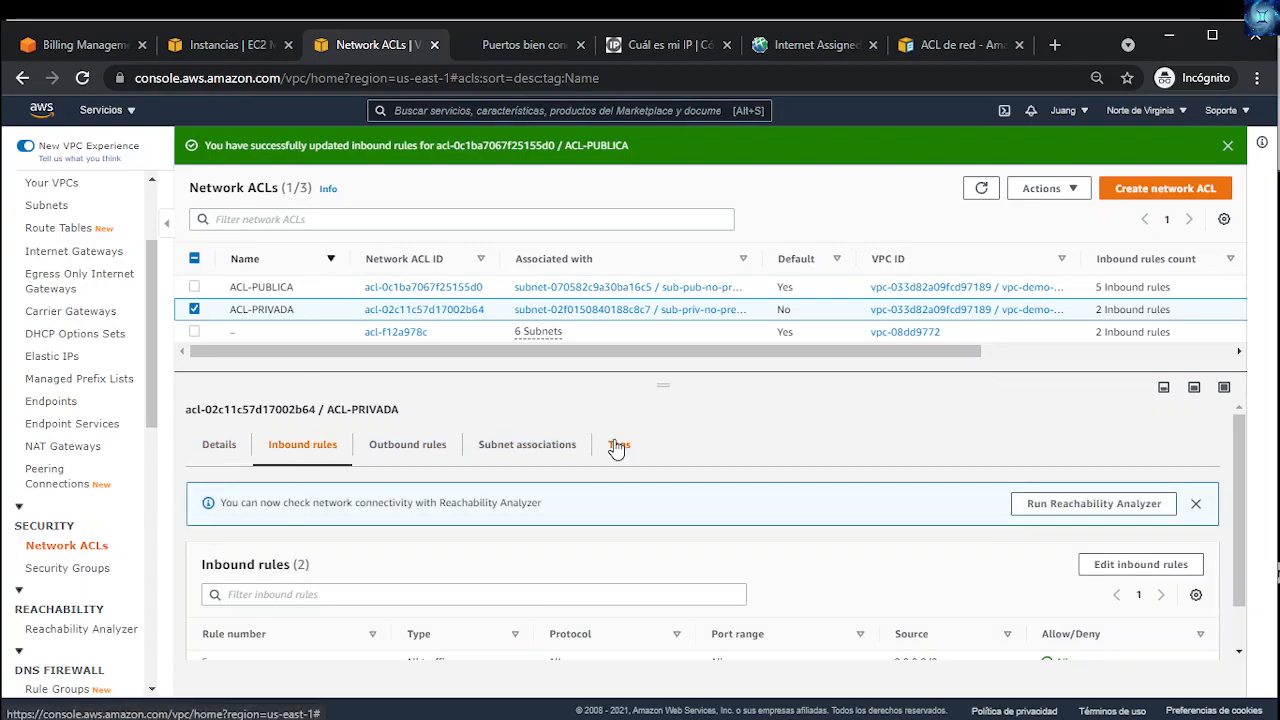
{"action": "scroll", "coordinate": [735, 495], "scroll_direction": "down", "scroll_amount": 1}
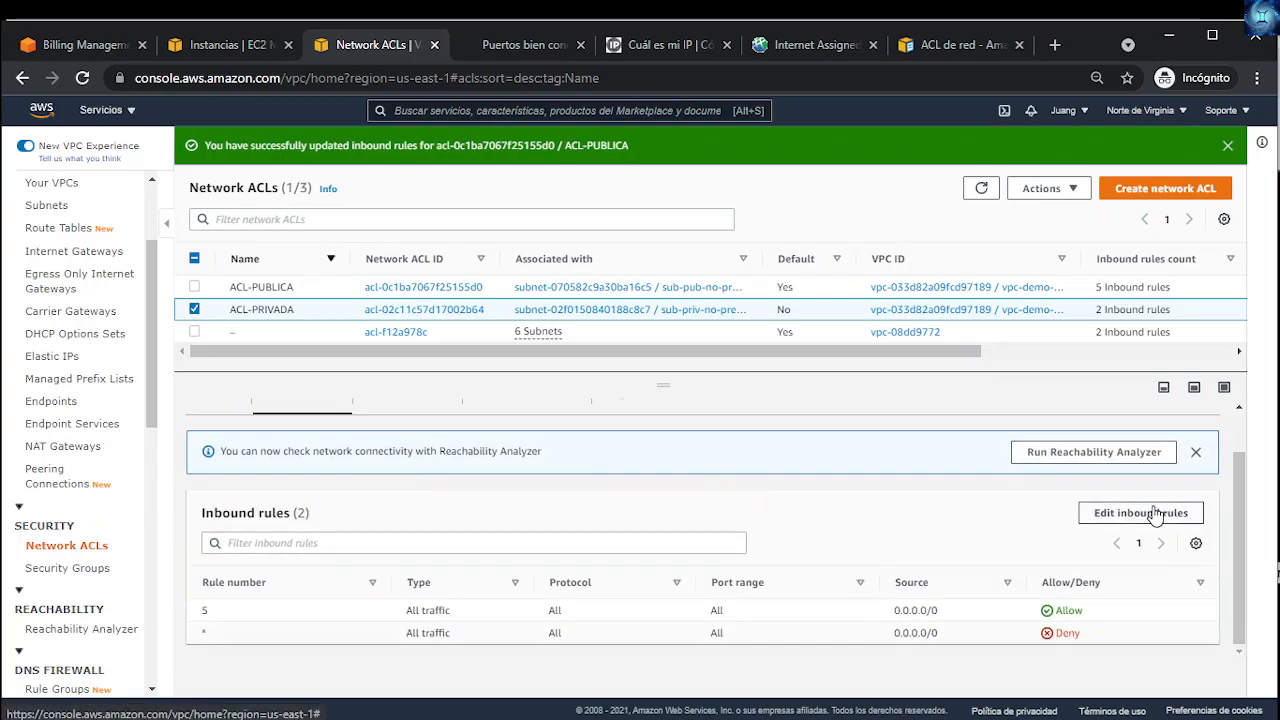
{"action": "left_click", "coordinate": [1120, 513]}
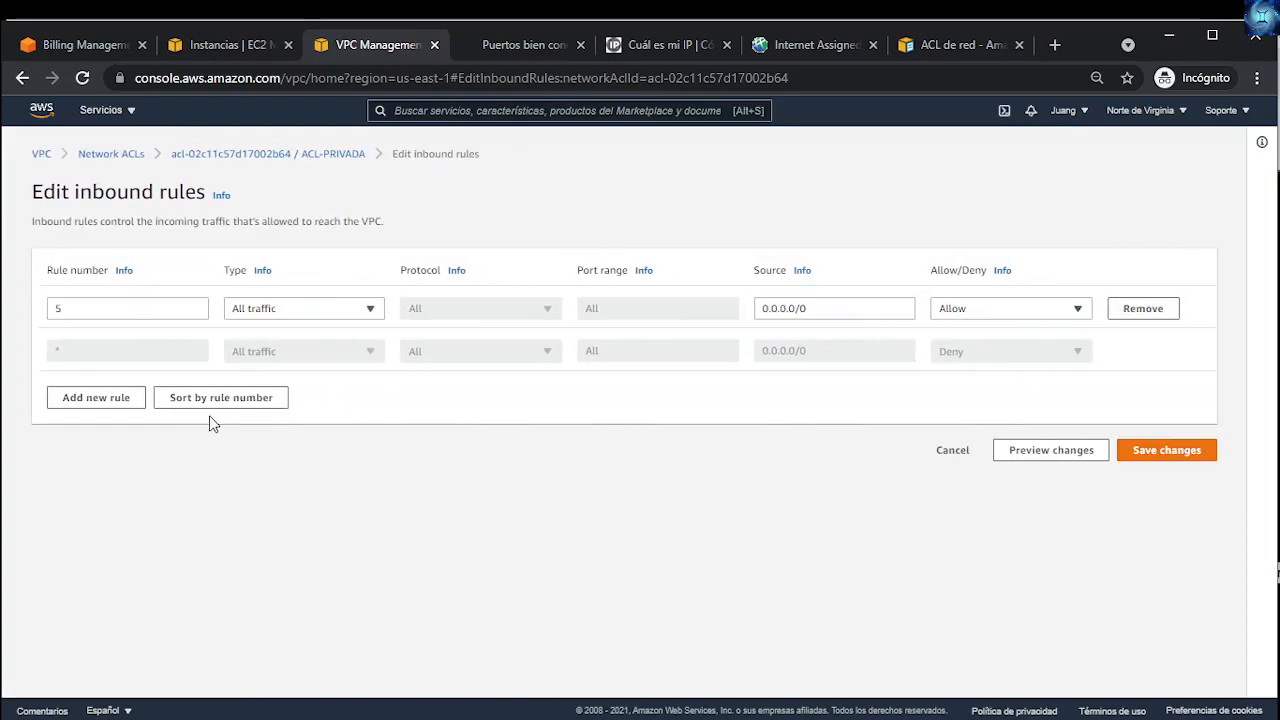
Step: Change the type of ACL-PRIVADA's inbound rule 5 to SSH (22)
{"action": "left_click", "coordinate": [293, 318]}
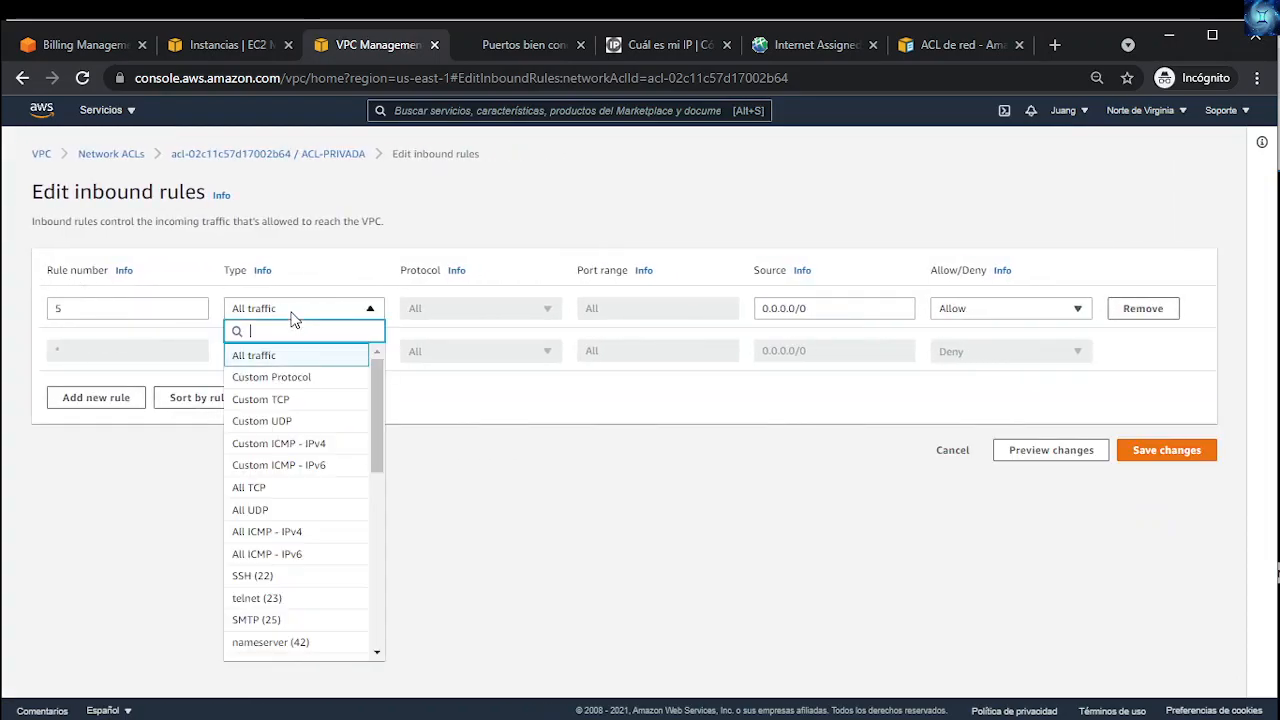
{"action": "type", "text": "ssh"}
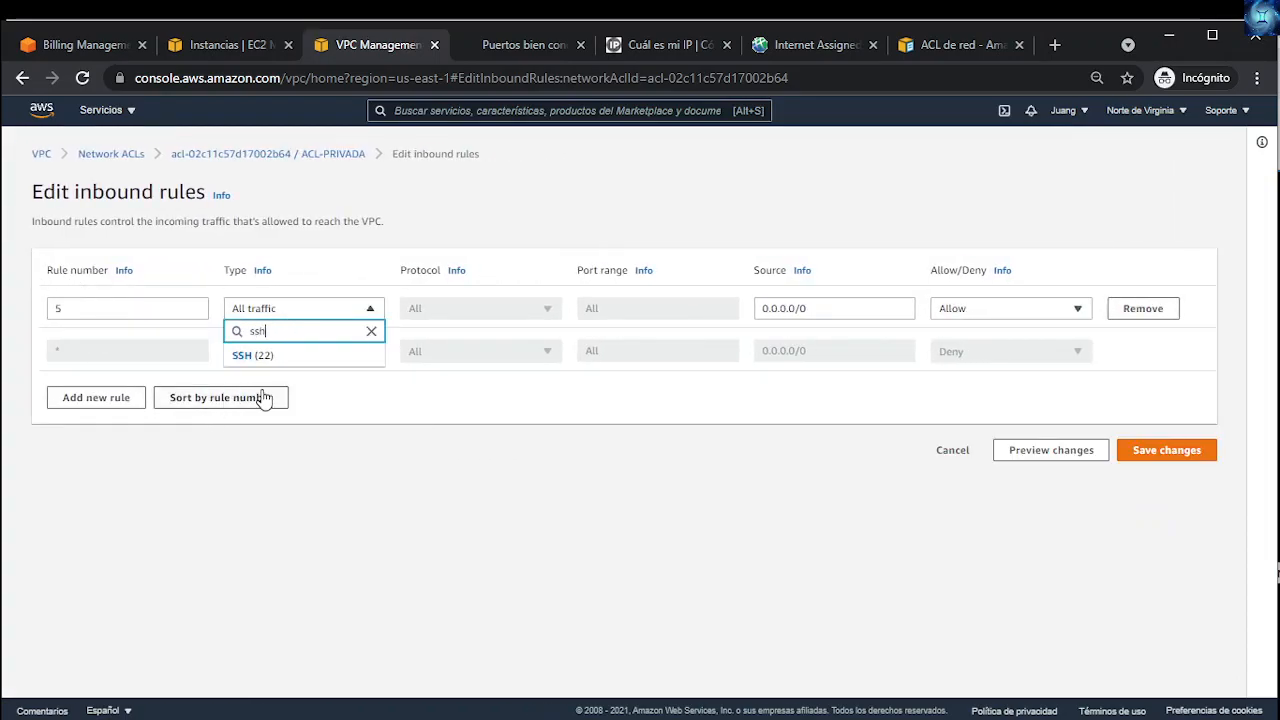
{"action": "left_click", "coordinate": [255, 354]}
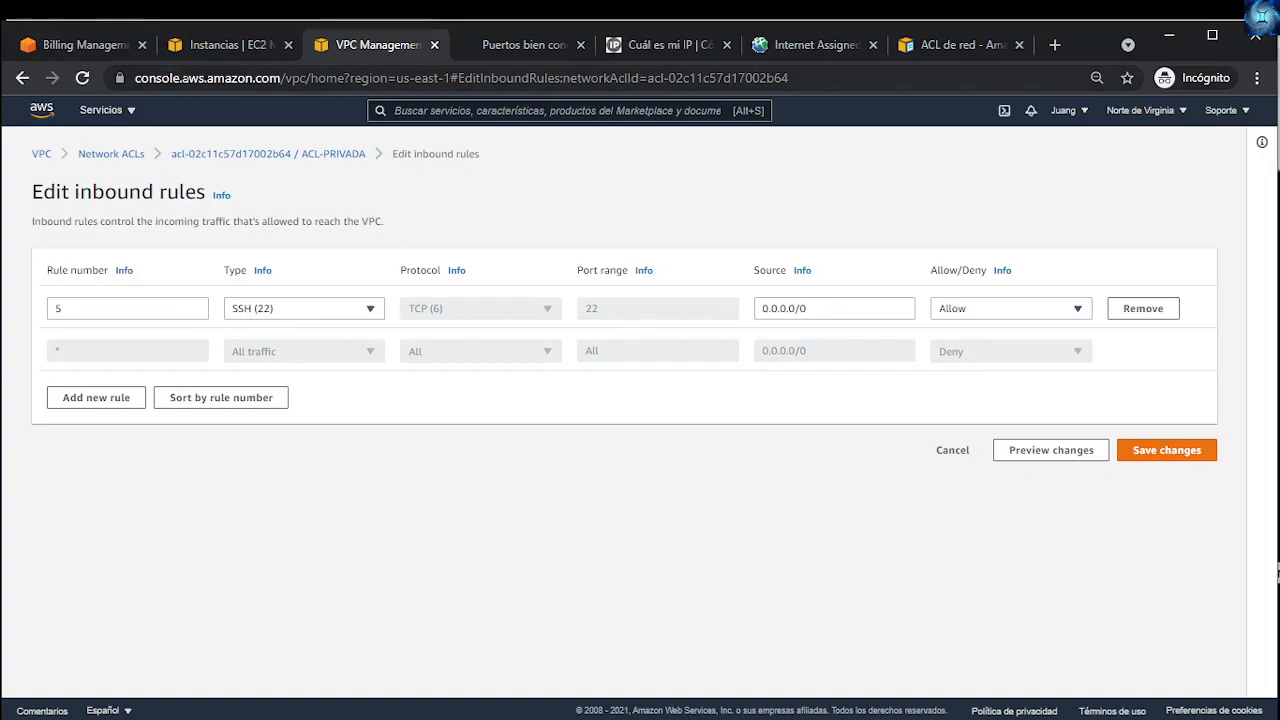
Step: Copy the public instance's private IPv4 address from the EC2 instances list and set rule 5's source to 172.40.2.237/32
{"action": "left_click", "coordinate": [215, 50]}
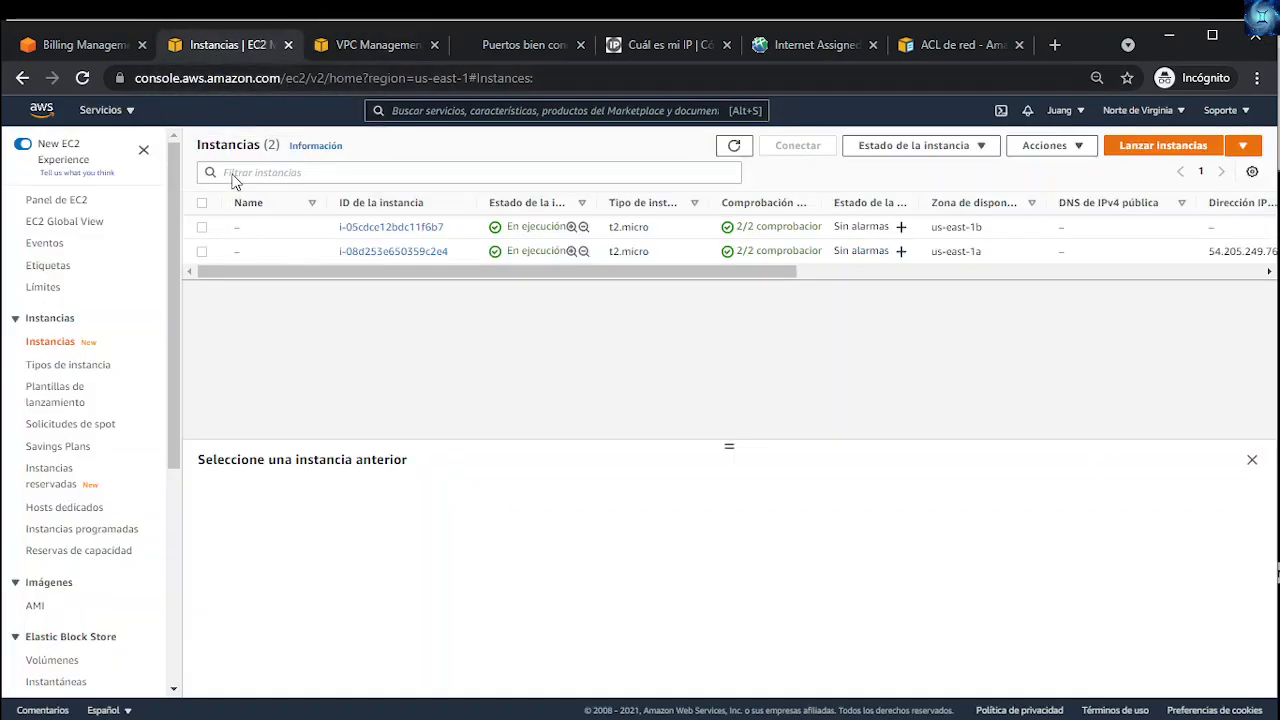
{"action": "left_click", "coordinate": [198, 253]}
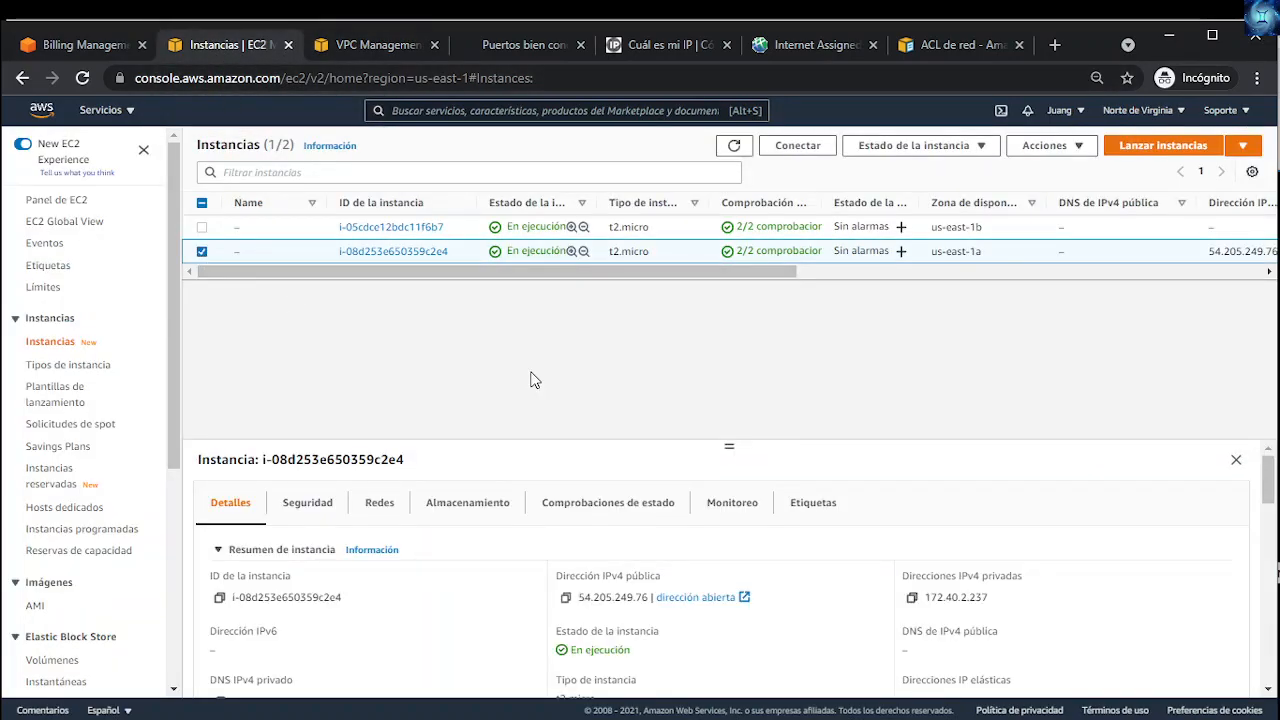
{"action": "left_click", "coordinate": [912, 598]}
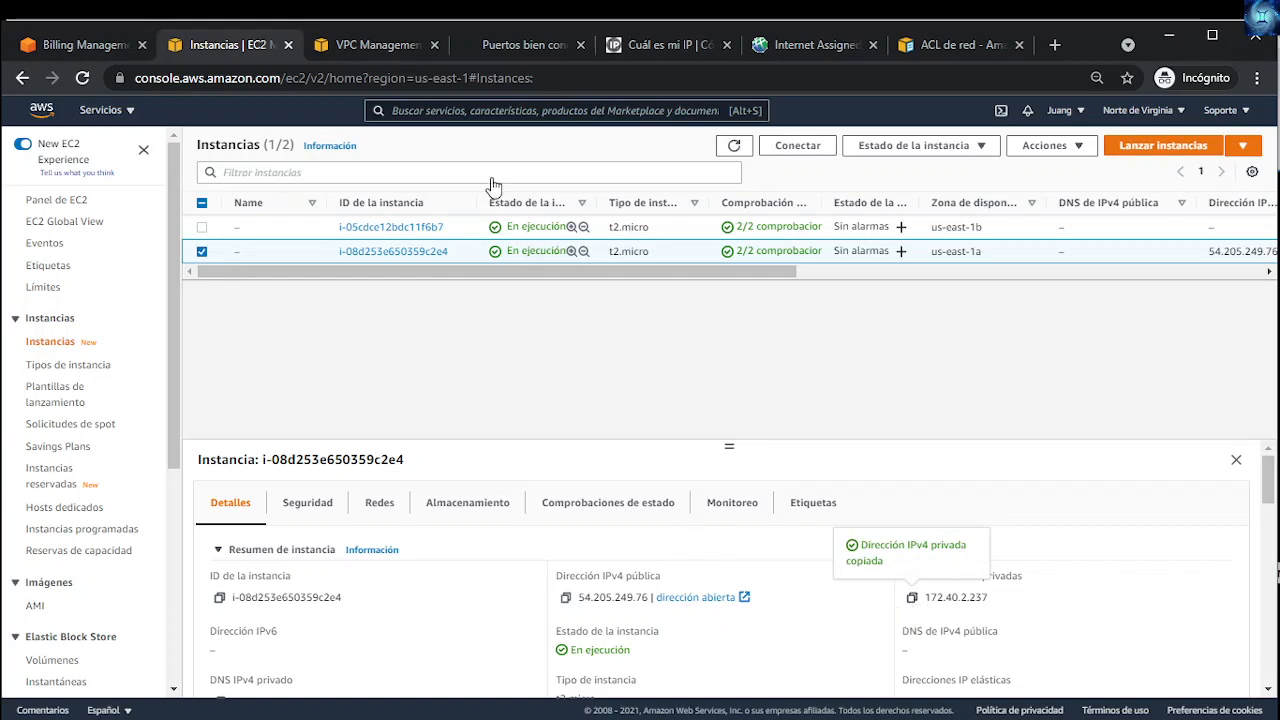
{"action": "left_click", "coordinate": [372, 45]}
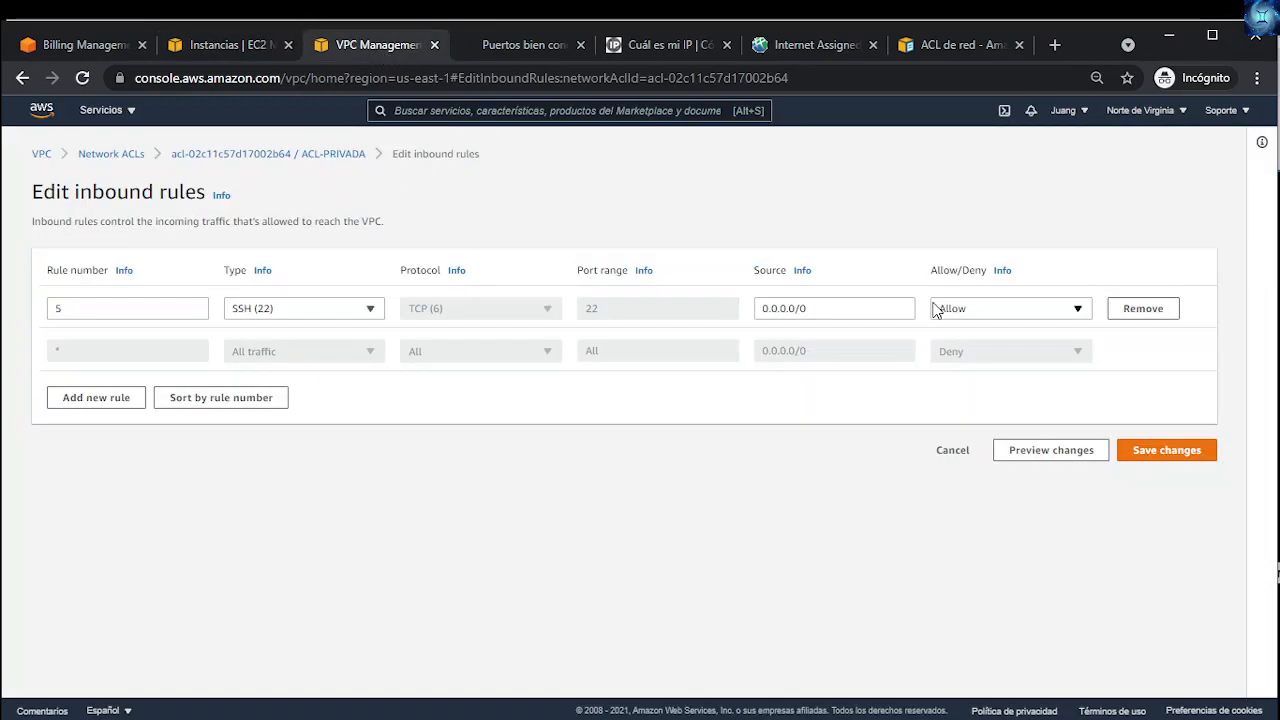
{"action": "left_click", "coordinate": [836, 308]}
{"action": "left_click_drag", "start_coordinate": [802, 308], "coordinate": [686, 312]}
{"action": "key", "text": "ctrl+v"}
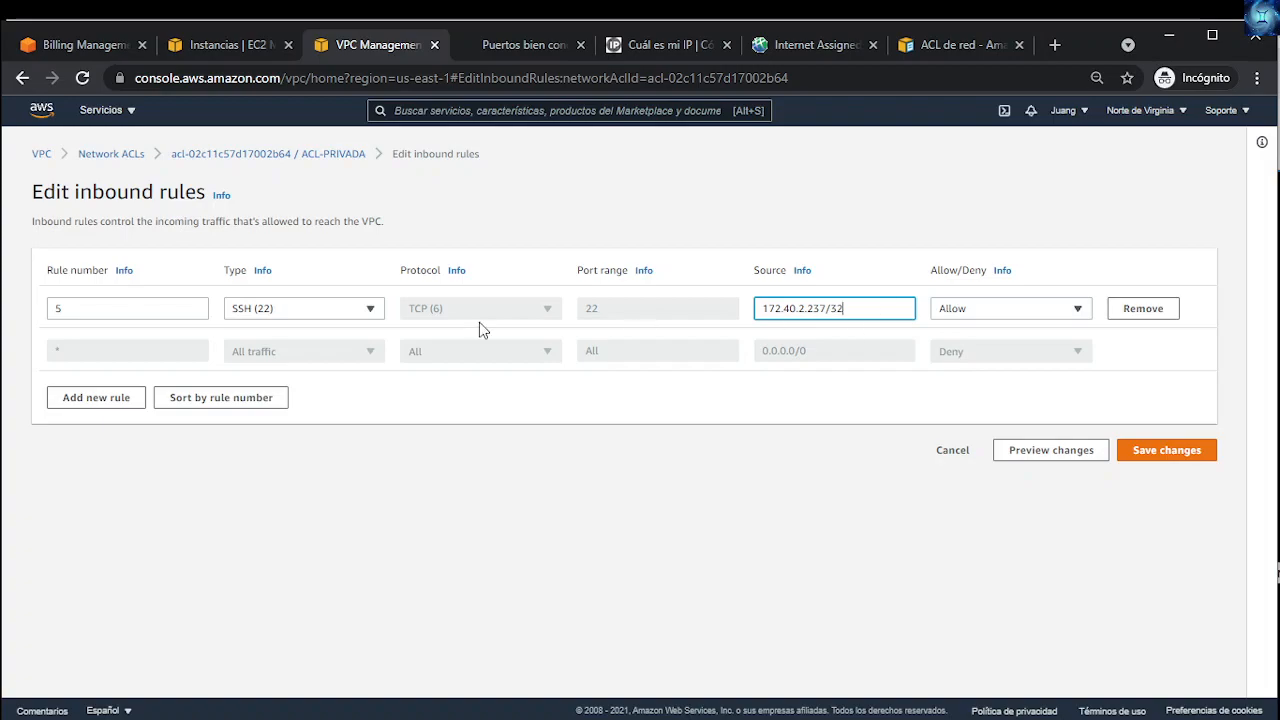
Step: Add inbound rule 10 of type All ICMP - IPv4 with source 172.40.2.237/32
{"action": "left_click", "coordinate": [96, 400]}
{"action": "left_click", "coordinate": [115, 350]}
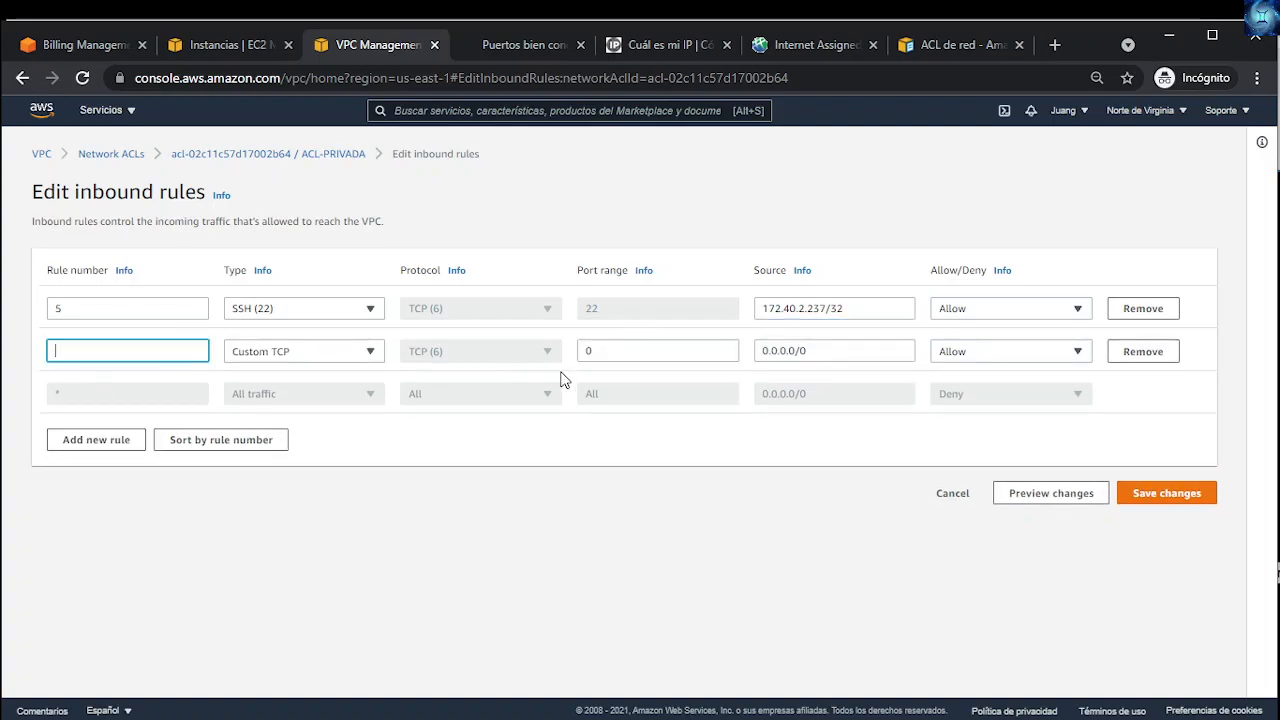
{"action": "left_click", "coordinate": [315, 351]}
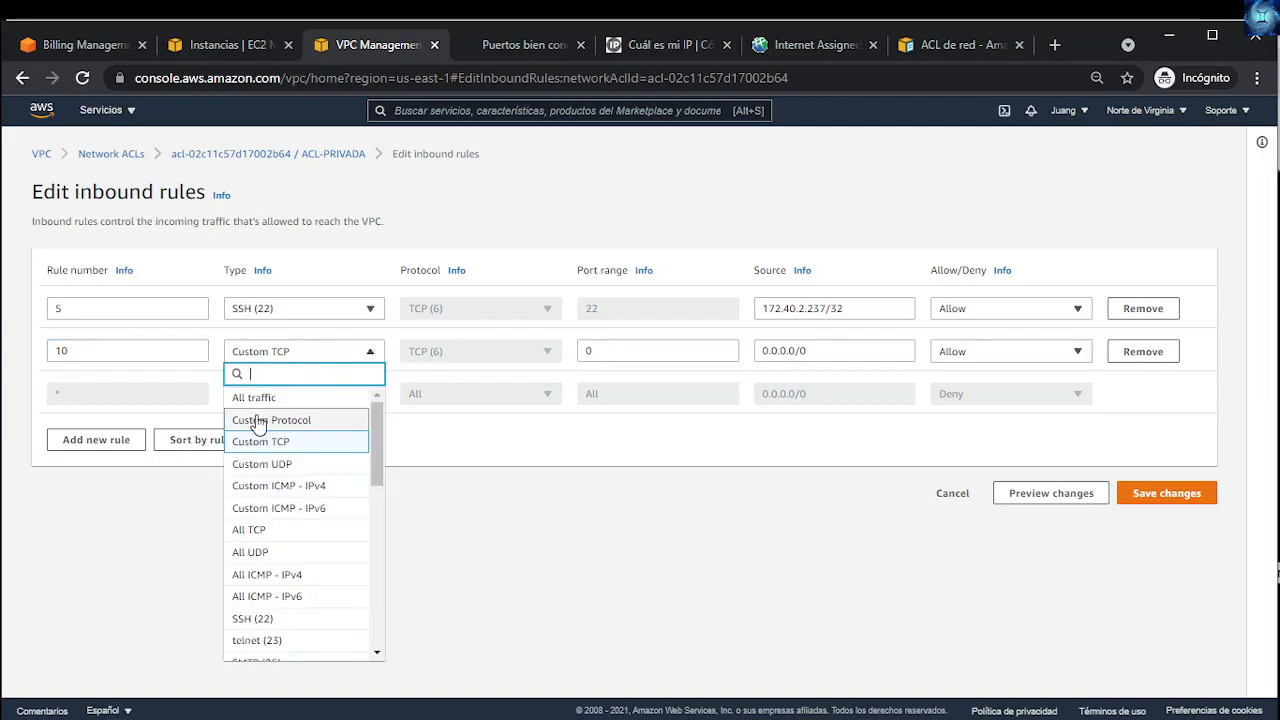
{"action": "type", "text": "ic"}
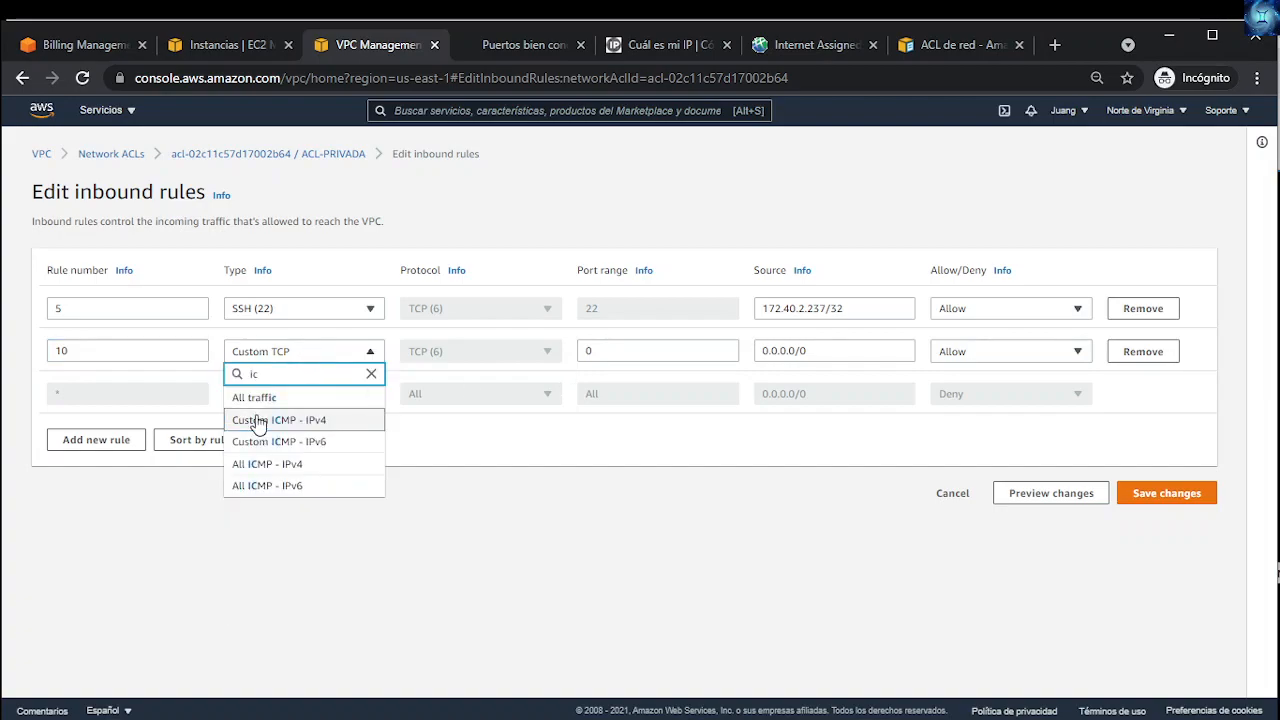
{"action": "left_click", "coordinate": [262, 465]}
{"action": "left_click", "coordinate": [838, 351]}
{"action": "left_click_drag", "start_coordinate": [858, 318], "coordinate": [630, 317]}
{"action": "left_click_drag", "start_coordinate": [850, 348], "coordinate": [590, 358]}
{"action": "key", "text": "ctrl+v"}
Step: Add inbound rule 20 denying all traffic from 0.0.0.0/0 and save the changes to ACL-PRIVADA
{"action": "left_click", "coordinate": [96, 440]}
{"action": "left_click", "coordinate": [114, 394]}
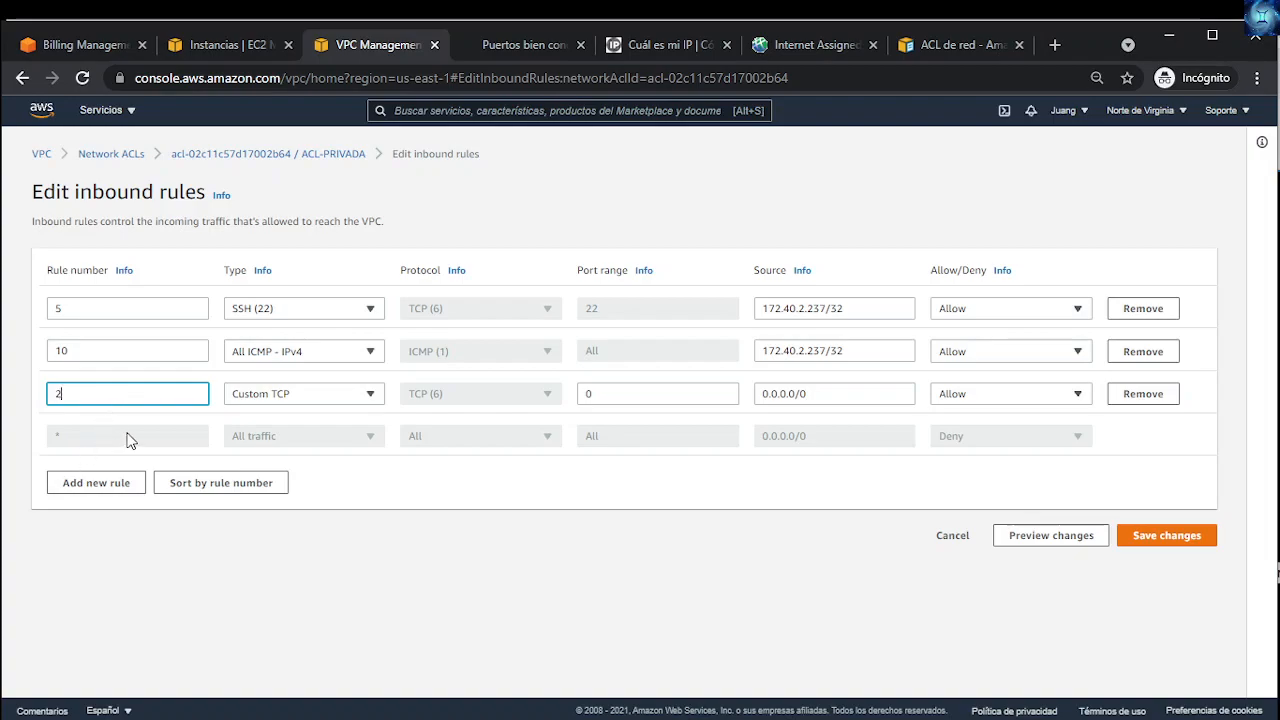
{"action": "left_click", "coordinate": [310, 400]}
{"action": "left_click", "coordinate": [272, 440]}
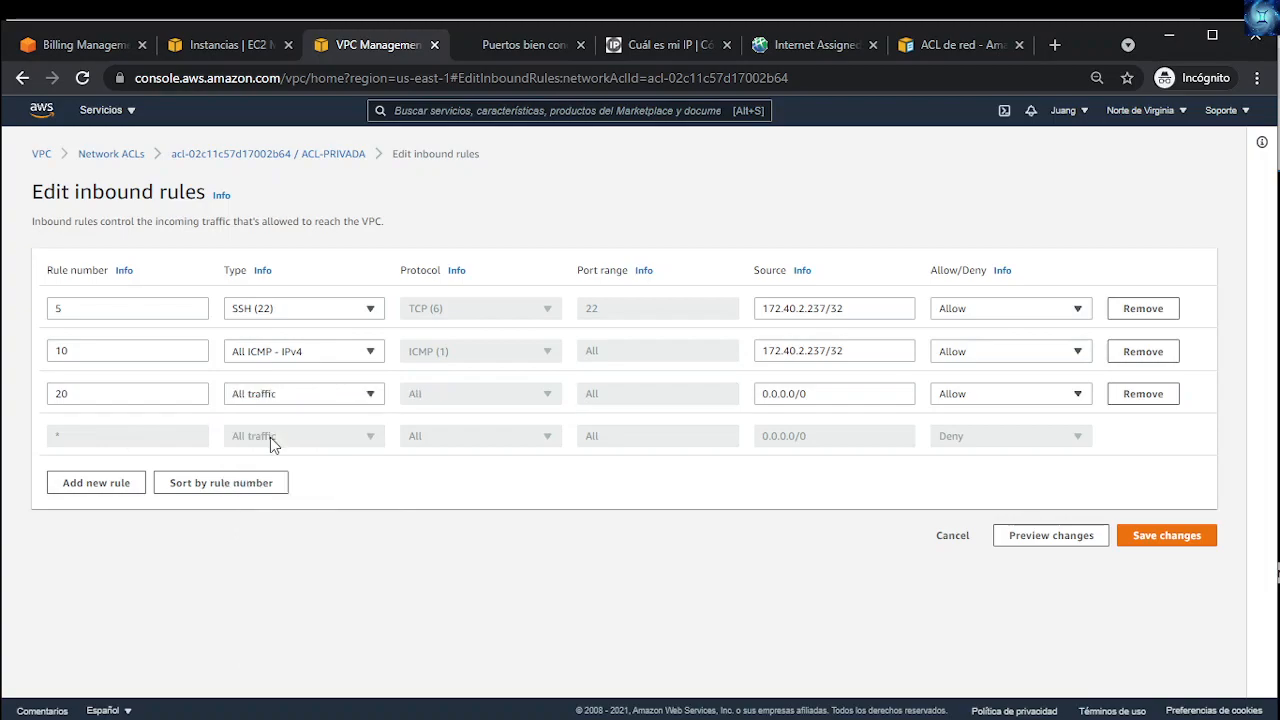
{"action": "left_click_drag", "start_coordinate": [848, 393], "coordinate": [594, 402]}
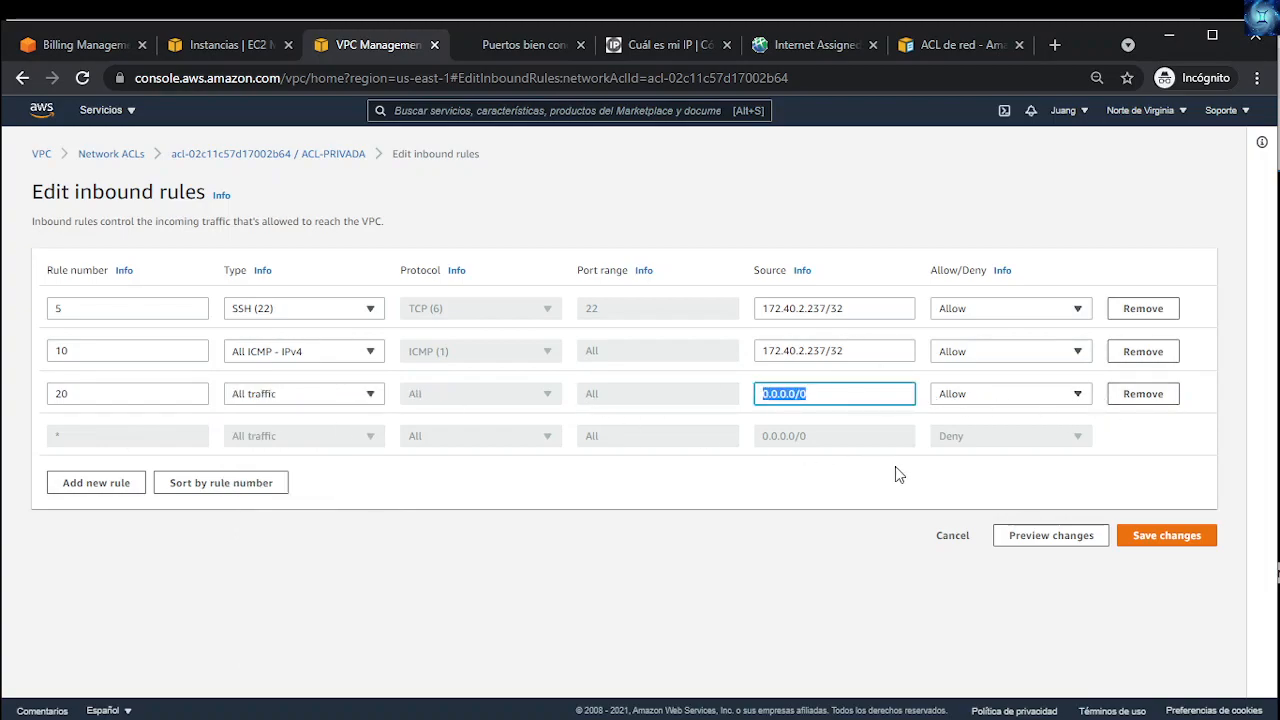
{"action": "key", "text": "ctrl+v"}
{"action": "left_click_drag", "start_coordinate": [852, 395], "coordinate": [668, 402]}
{"action": "type", "text": "0.0.0.0/0"}
{"action": "left_click", "coordinate": [1063, 393]}
{"action": "left_click", "coordinate": [969, 436]}
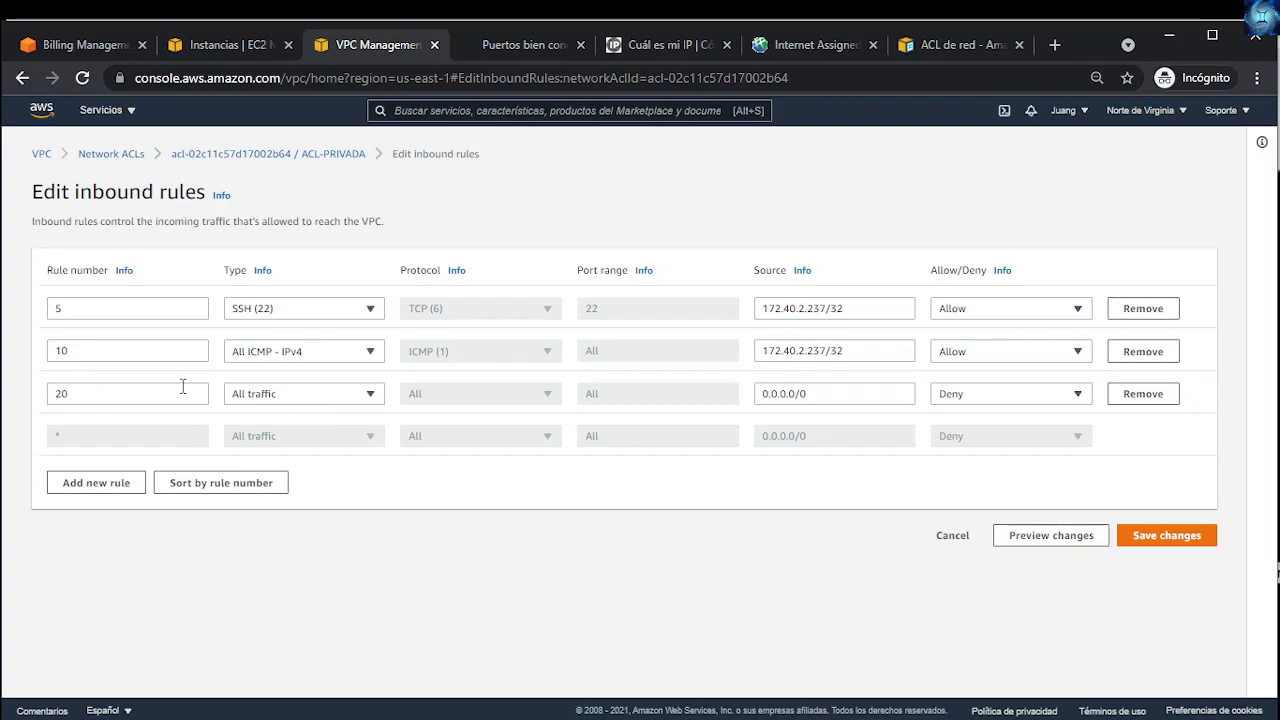
{"action": "left_click", "coordinate": [1150, 542]}
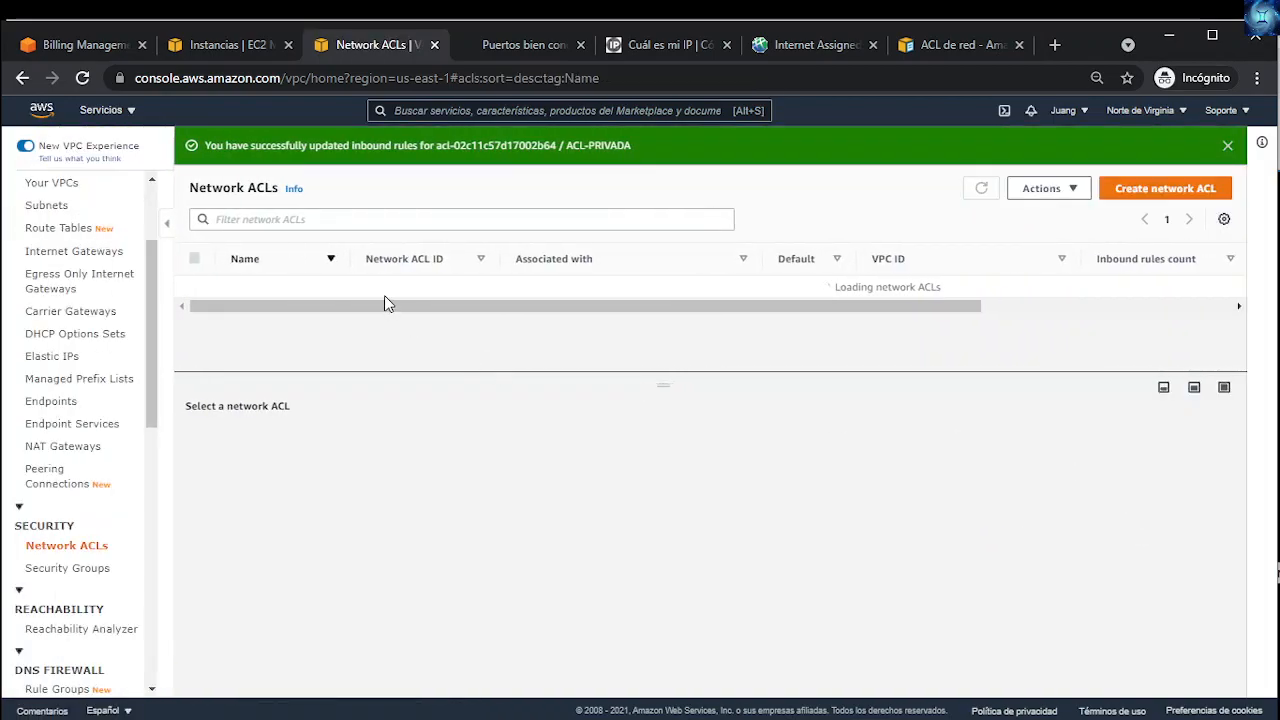
Step: Switch to Xshell and end the open telnet session to get back to the shell prompt
{"action": "left_click", "coordinate": [1278, 396]}
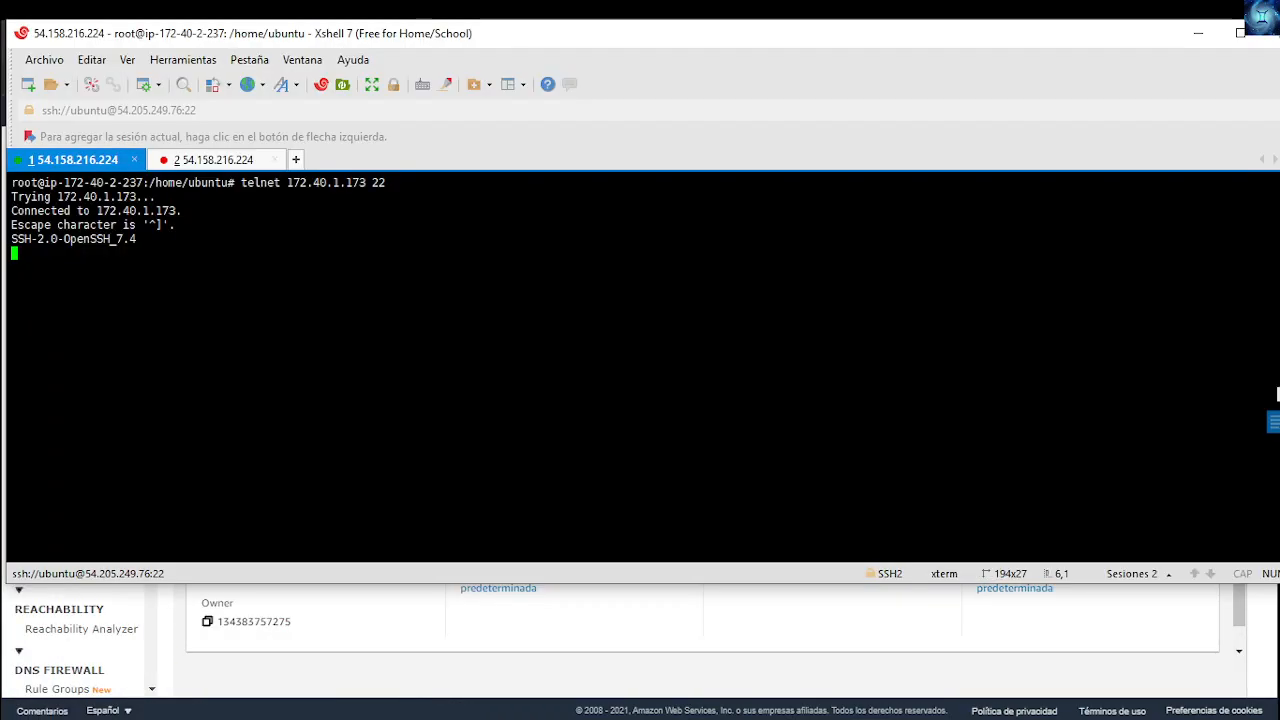
{"action": "key", "text": "Return"}
{"action": "key", "text": "Return"}
{"action": "key", "text": "Return"}
{"action": "key", "text": "Return"}
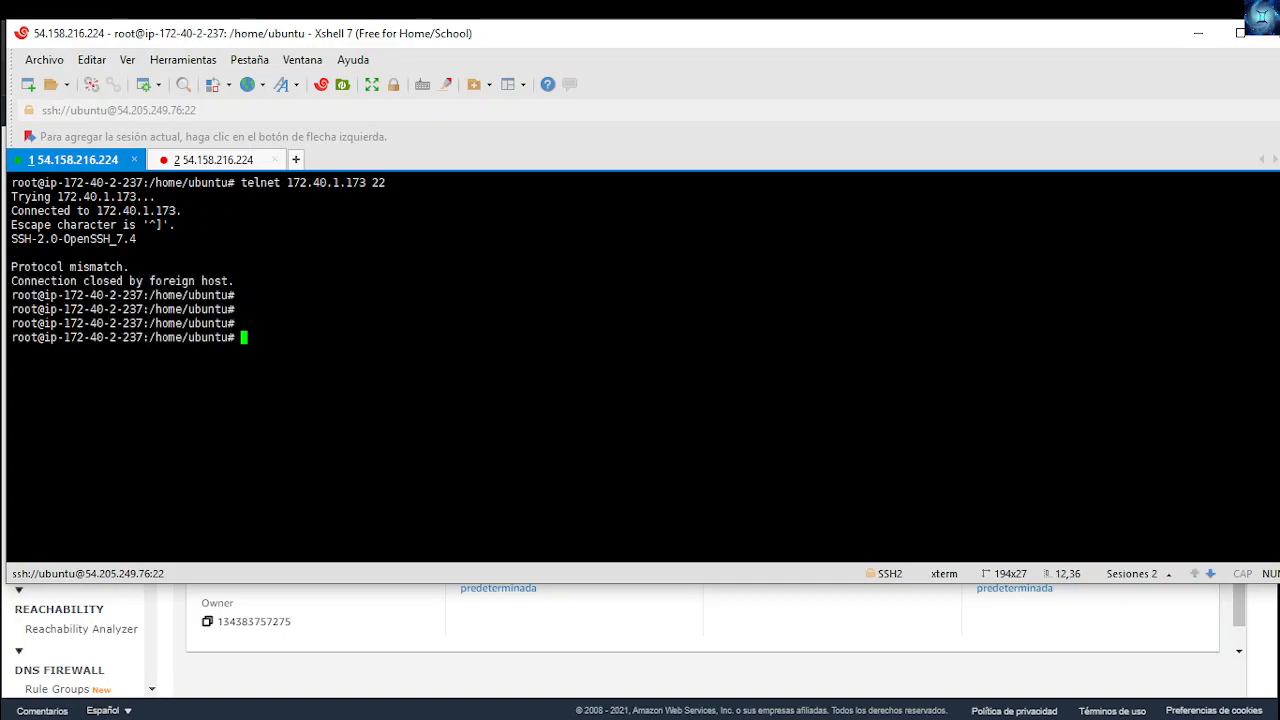
Step: Test the telnet connection to 172.40.1.173 on port 22 twice, ending each session and returning to the shell prompt
{"action": "key", "text": "Up"}
{"action": "key", "text": "Return"}
{"action": "key", "text": "ctrl+c"}
{"action": "key", "text": "ctrl+c"}
{"action": "key", "text": "Up"}
{"action": "key", "text": "Return"}
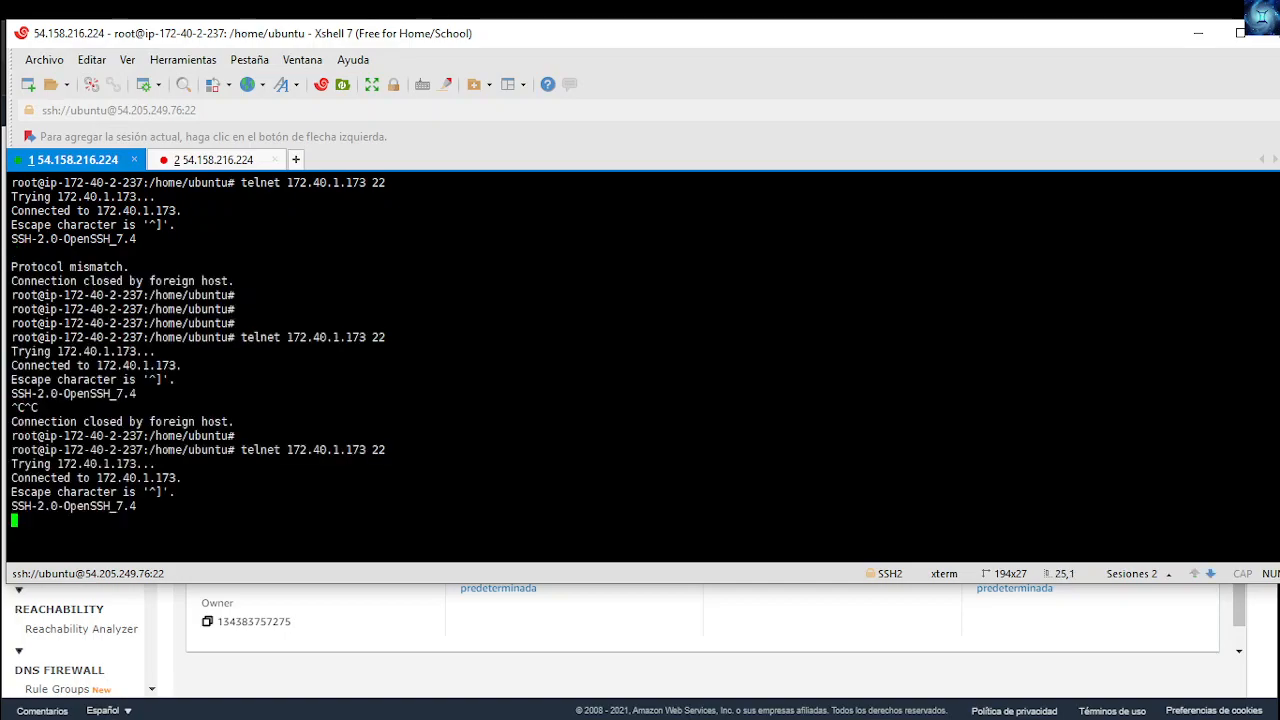
{"action": "key", "text": "ctrl+c"}
{"action": "key", "text": "ctrl+c"}
{"action": "key", "text": "ctrl+c"}
{"action": "key", "text": "Return"}
{"action": "key", "text": "Return"}
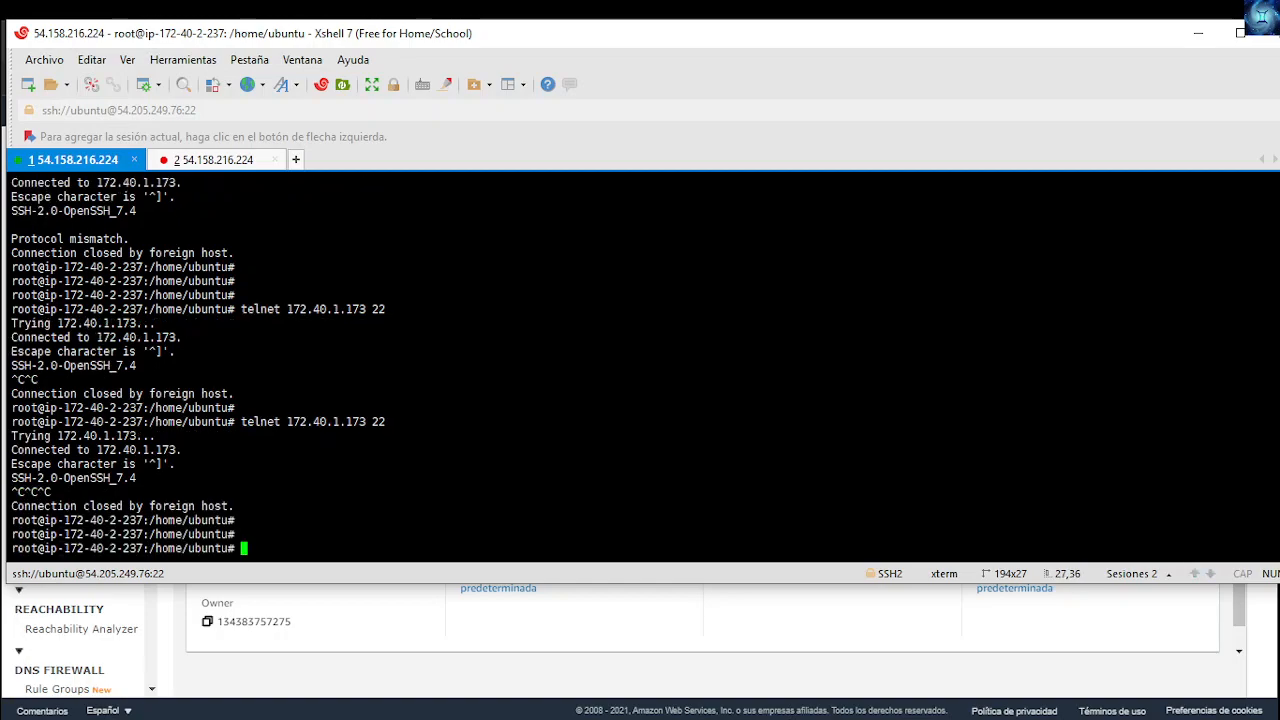
Step: Turn the previous telnet command into a ping to 172.40.1.173 and run it
{"action": "key", "text": "Up"}
{"action": "key", "text": "BackSpace"}
{"action": "key", "text": "BackSpace"}
{"action": "key", "text": "BackSpace"}
{"action": "key", "text": "Left"}
{"action": "key", "text": "Left"}
{"action": "key", "text": "Left"}
{"action": "key", "text": "Left"}
{"action": "key", "text": "Left"}
{"action": "key", "text": "Left"}
{"action": "key", "text": "Left"}
{"action": "key", "text": "Left"}
{"action": "key", "text": "Left"}
{"action": "key", "text": "Left"}
{"action": "key", "text": "Left"}
{"action": "key", "text": "Left"}
{"action": "key", "text": "BackSpace"}
{"action": "key", "text": "BackSpace"}
{"action": "key", "text": "BackSpace"}
{"action": "key", "text": "BackSpace"}
{"action": "key", "text": "BackSpace"}
{"action": "key", "text": "BackSpace"}
{"action": "key", "text": "BackSpace"}
{"action": "type", "text": "ping"}
{"action": "key", "text": "Return"}
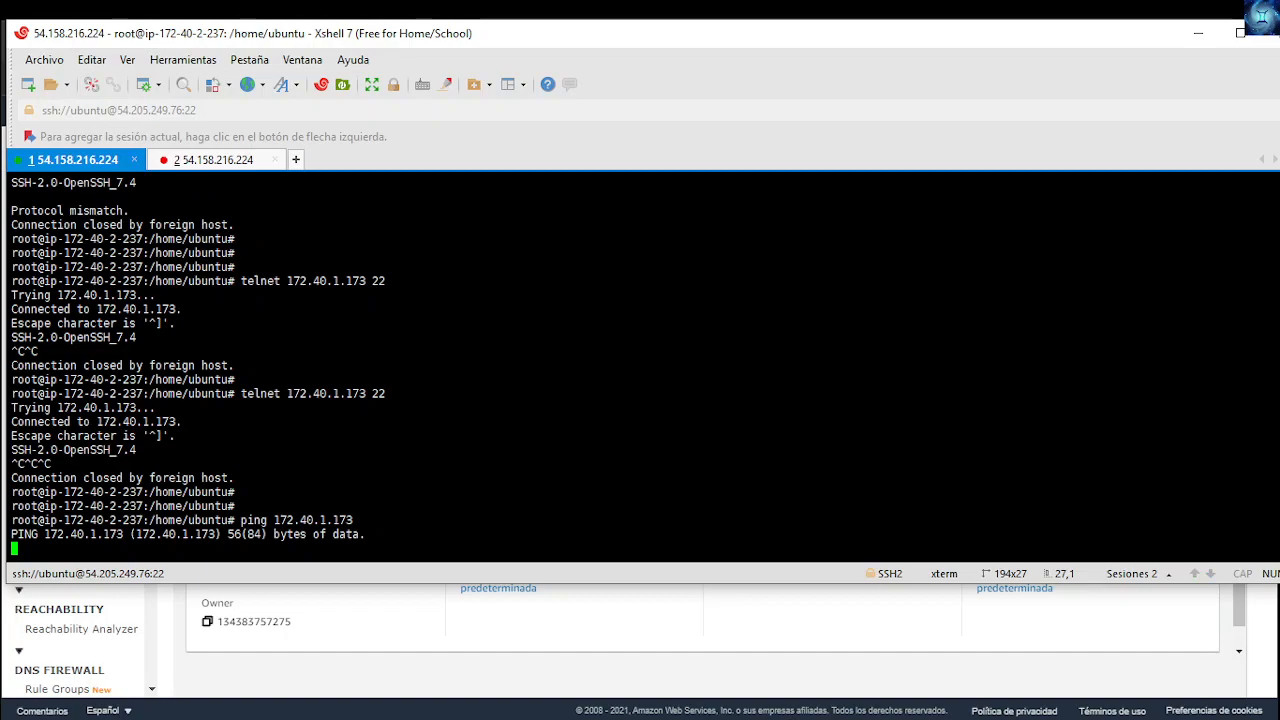
Step: Switch to the browser, review ACL-PRIVADA's inbound rules and open its outbound rules for editing
{"action": "left_click", "coordinate": [641, 632]}
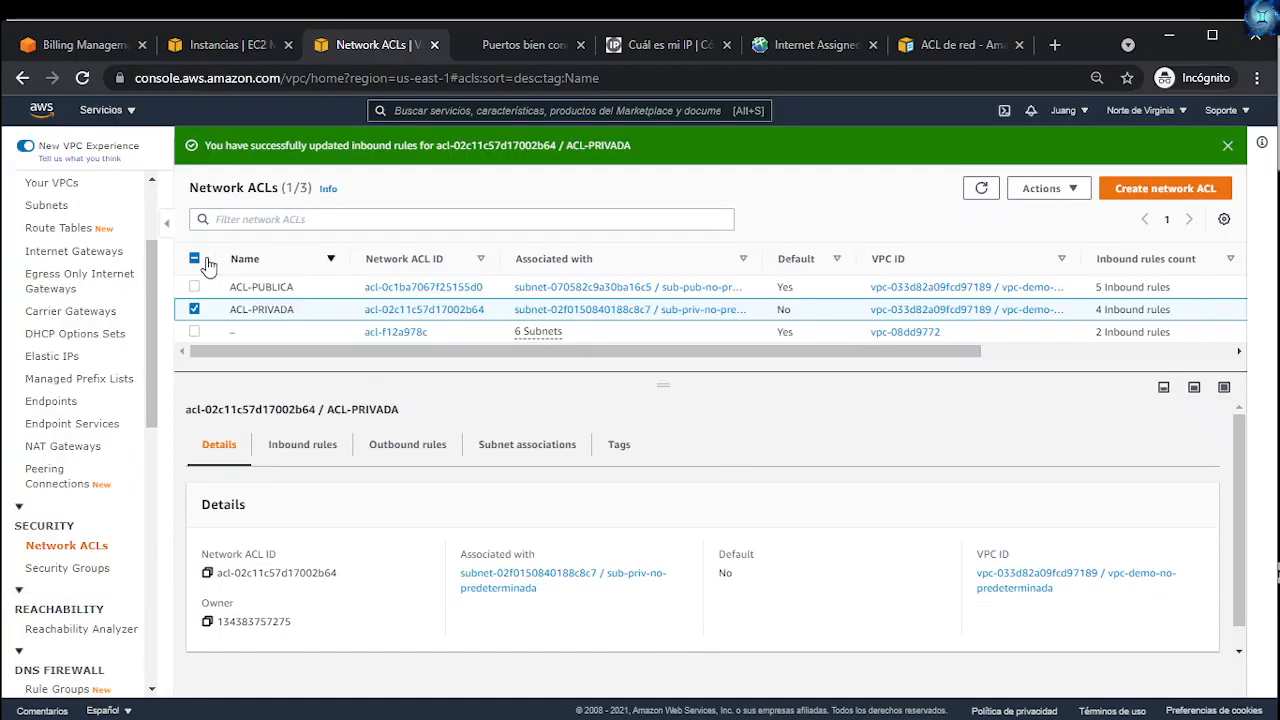
{"action": "left_click", "coordinate": [292, 447]}
{"action": "scroll", "coordinate": [650, 510], "scroll_direction": "down", "scroll_amount": 1}
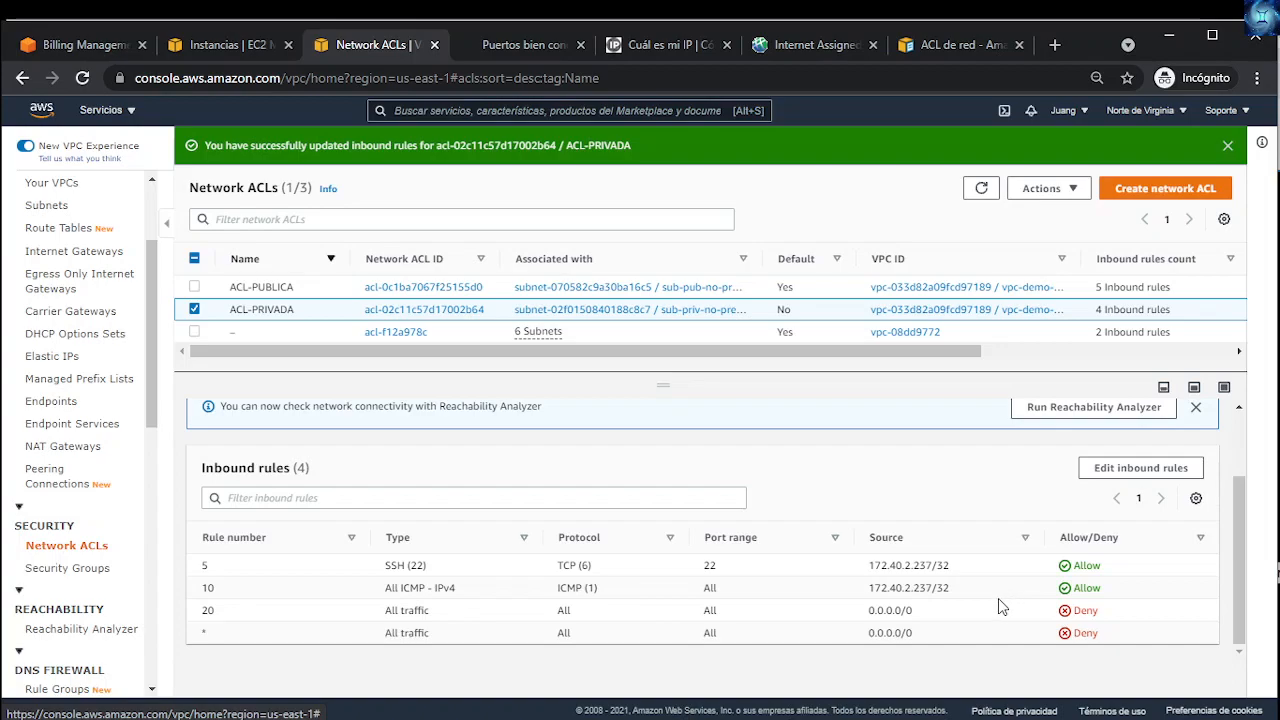
{"action": "scroll", "coordinate": [450, 499], "scroll_direction": "up", "scroll_amount": 1}
{"action": "left_click", "coordinate": [408, 452]}
{"action": "scroll", "coordinate": [550, 560], "scroll_direction": "down", "scroll_amount": 1}
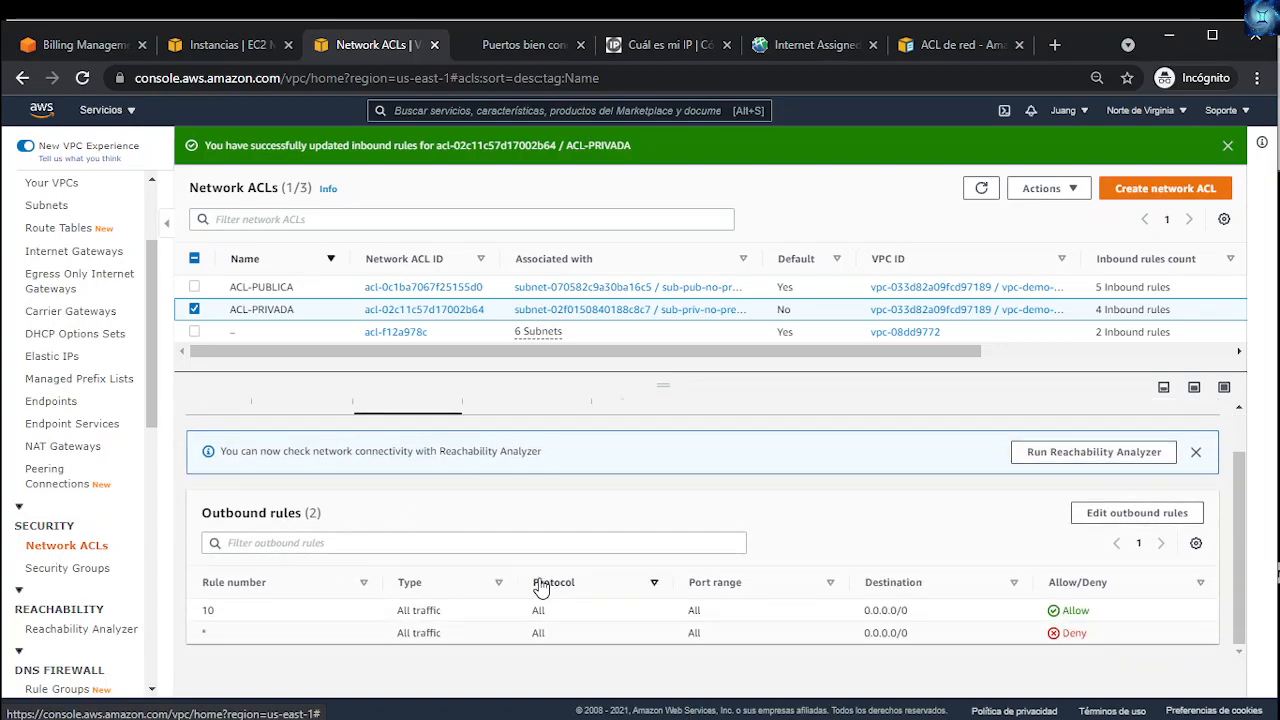
{"action": "left_click", "coordinate": [1137, 520]}
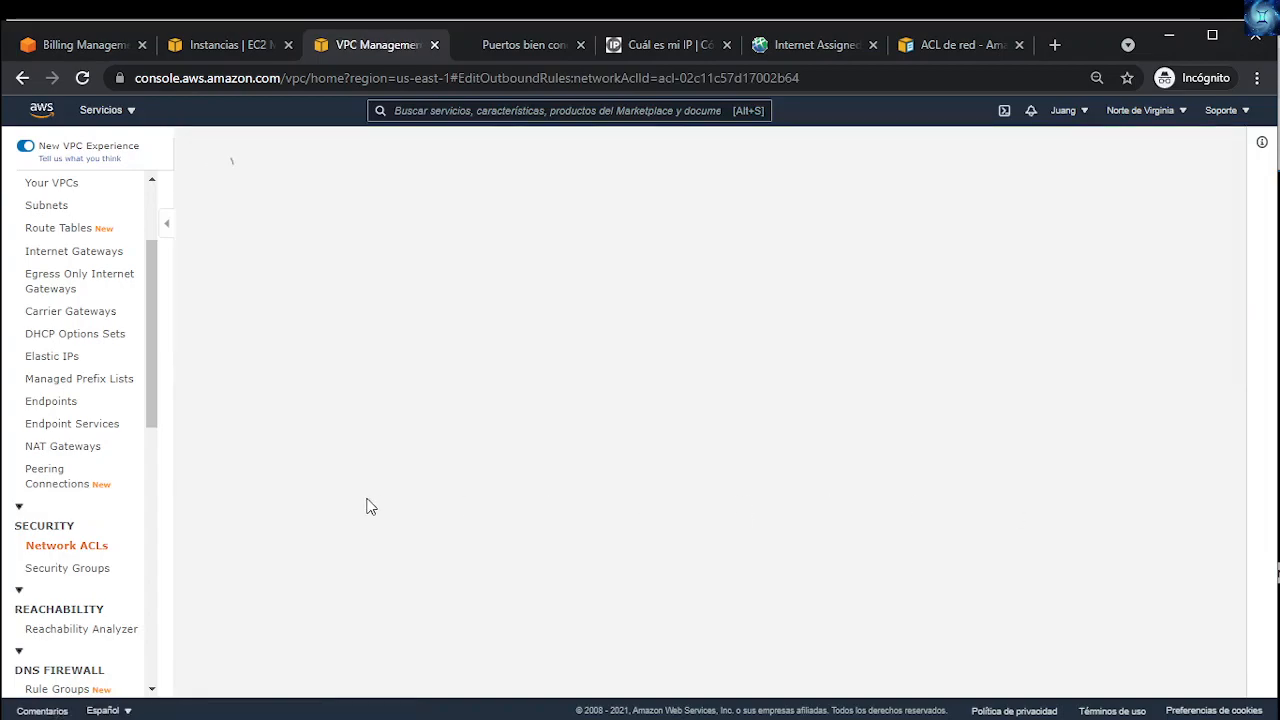
Step: Change the existing outbound rule to number 5, type SSH (22), with destination 172.40.2.237/32
{"action": "left_click", "coordinate": [128, 304]}
{"action": "double_click", "coordinate": [128, 304]}
{"action": "type", "text": "45"}
{"action": "key", "text": "BackSpace"}
{"action": "key", "text": "BackSpace"}
{"action": "type", "text": "5"}
{"action": "left_click", "coordinate": [252, 312]}
{"action": "type", "text": "ssh"}
{"action": "left_click", "coordinate": [262, 362]}
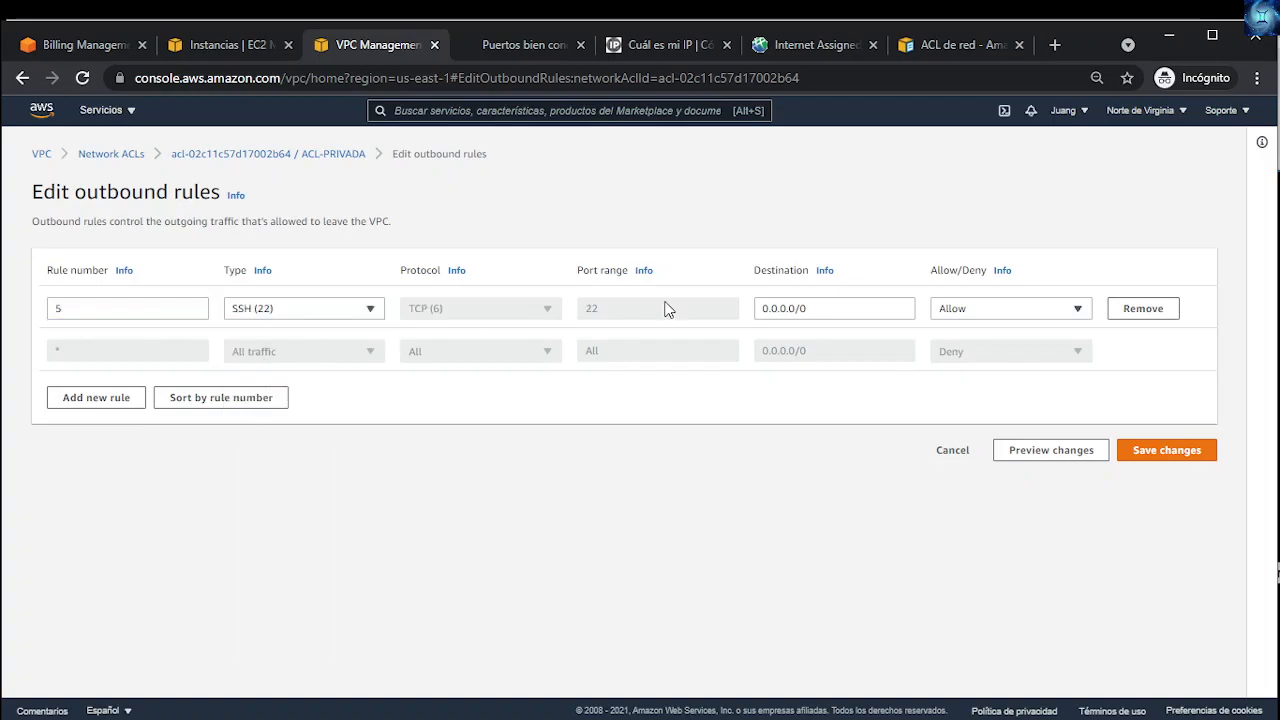
{"action": "left_click", "coordinate": [854, 305]}
{"action": "key", "text": "ctrl+a"}
{"action": "type", "text": "172.40.2.237/32"}
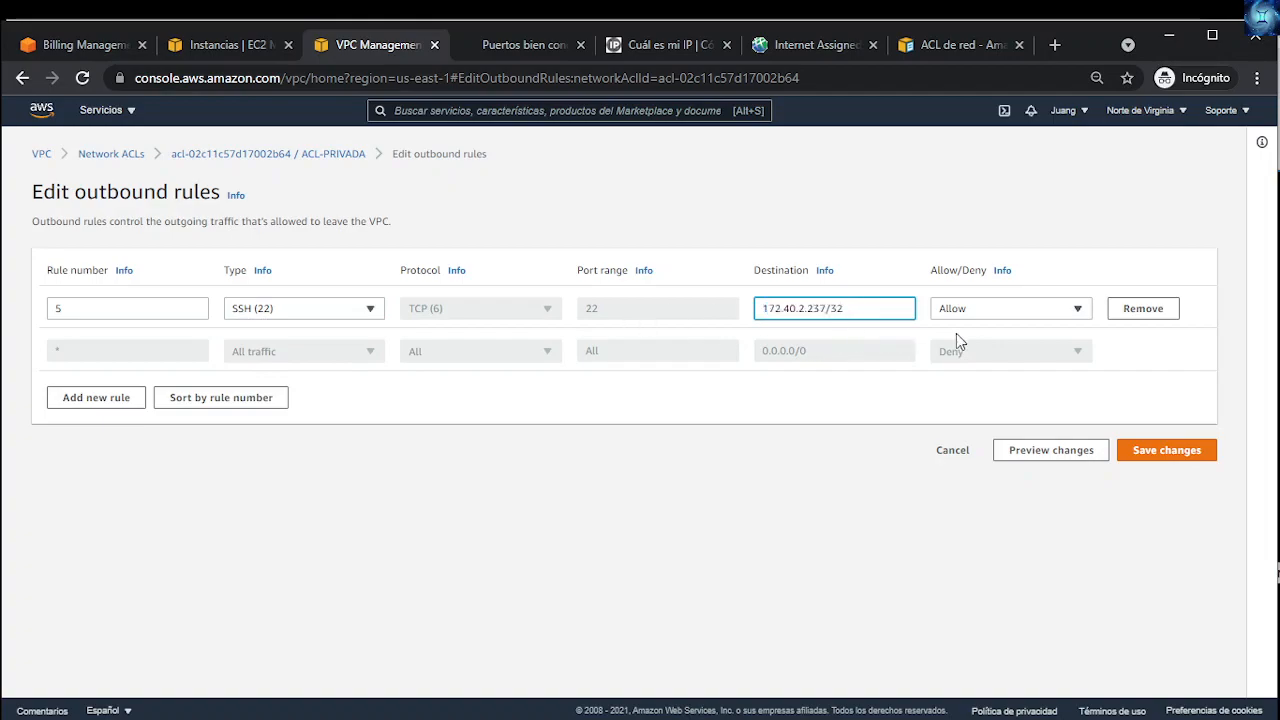
Step: Add outbound rule 10 of type All ICMP - IPv4 with destination 172.40.2.237/32
{"action": "left_click", "coordinate": [123, 398]}
{"action": "left_click", "coordinate": [139, 355]}
{"action": "left_click", "coordinate": [299, 351]}
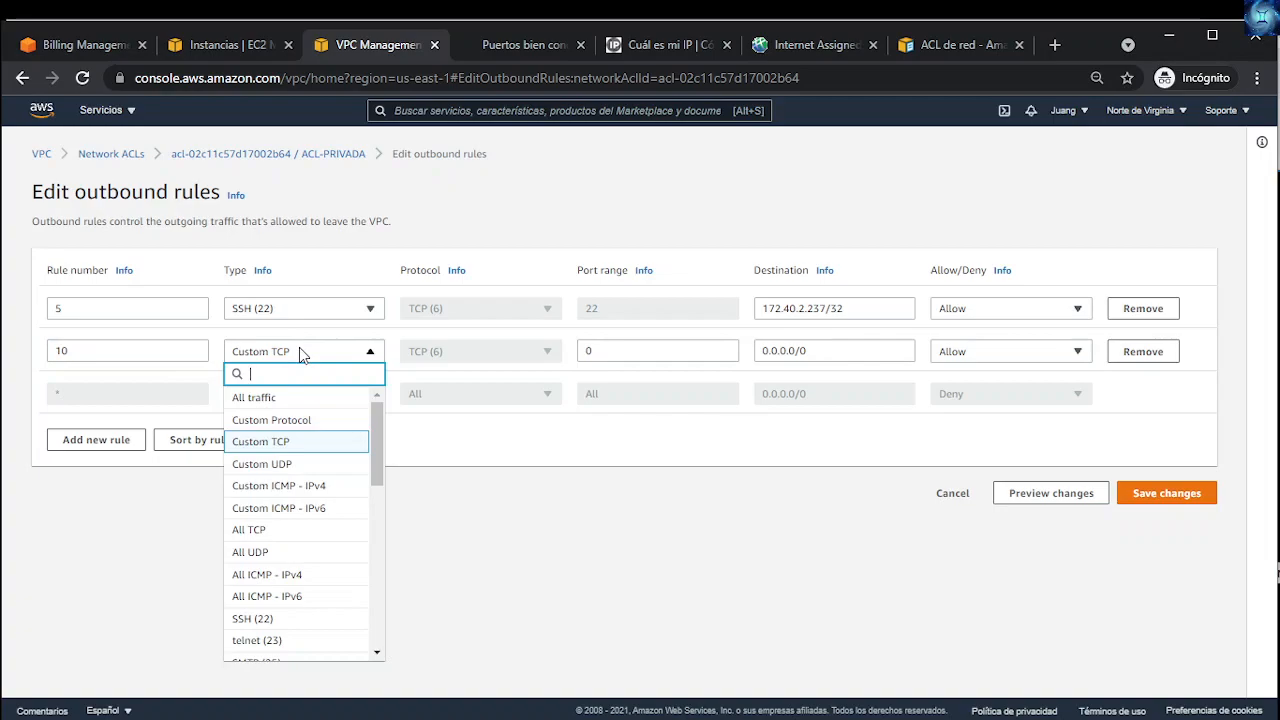
{"action": "type", "text": "ic"}
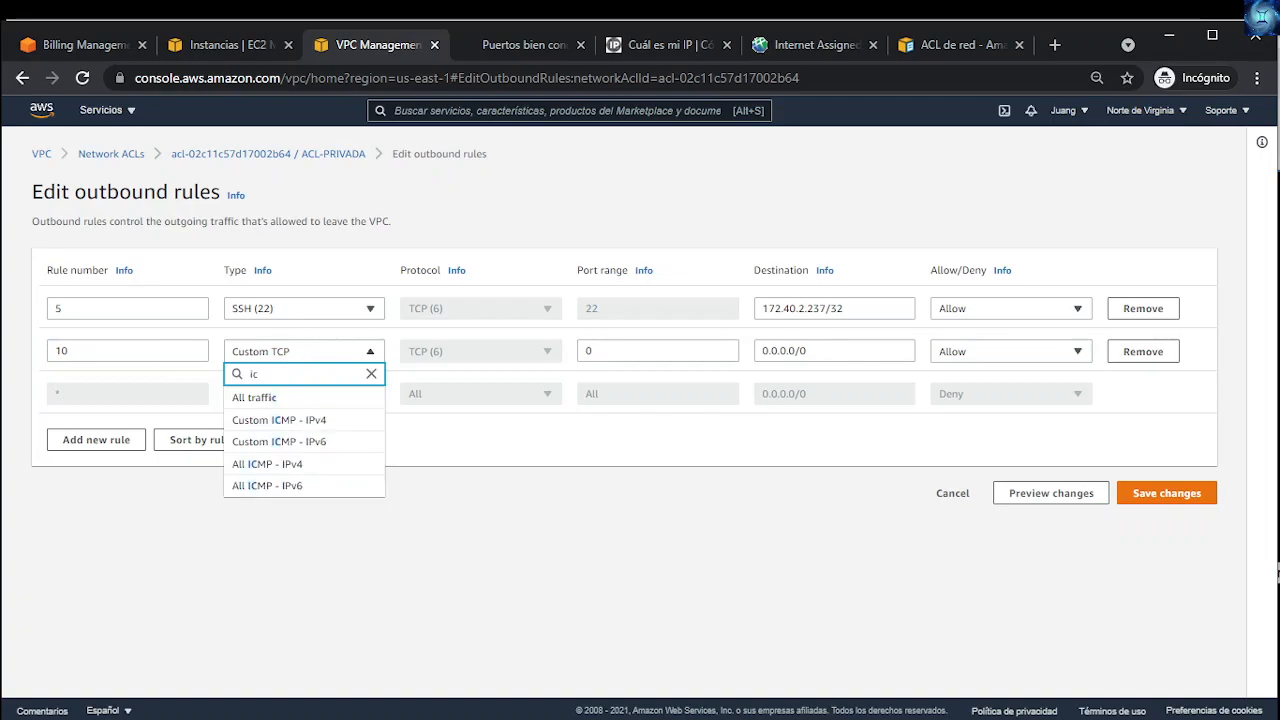
{"action": "left_click", "coordinate": [252, 465]}
{"action": "triple_click", "coordinate": [880, 352]}
{"action": "key", "text": "ctrl+v"}
Step: Add outbound rule 20 allowing all traffic to 0.0.0.0/0 and save the changes to ACL-PRIVADA
{"action": "left_click", "coordinate": [96, 440]}
{"action": "left_click", "coordinate": [141, 390]}
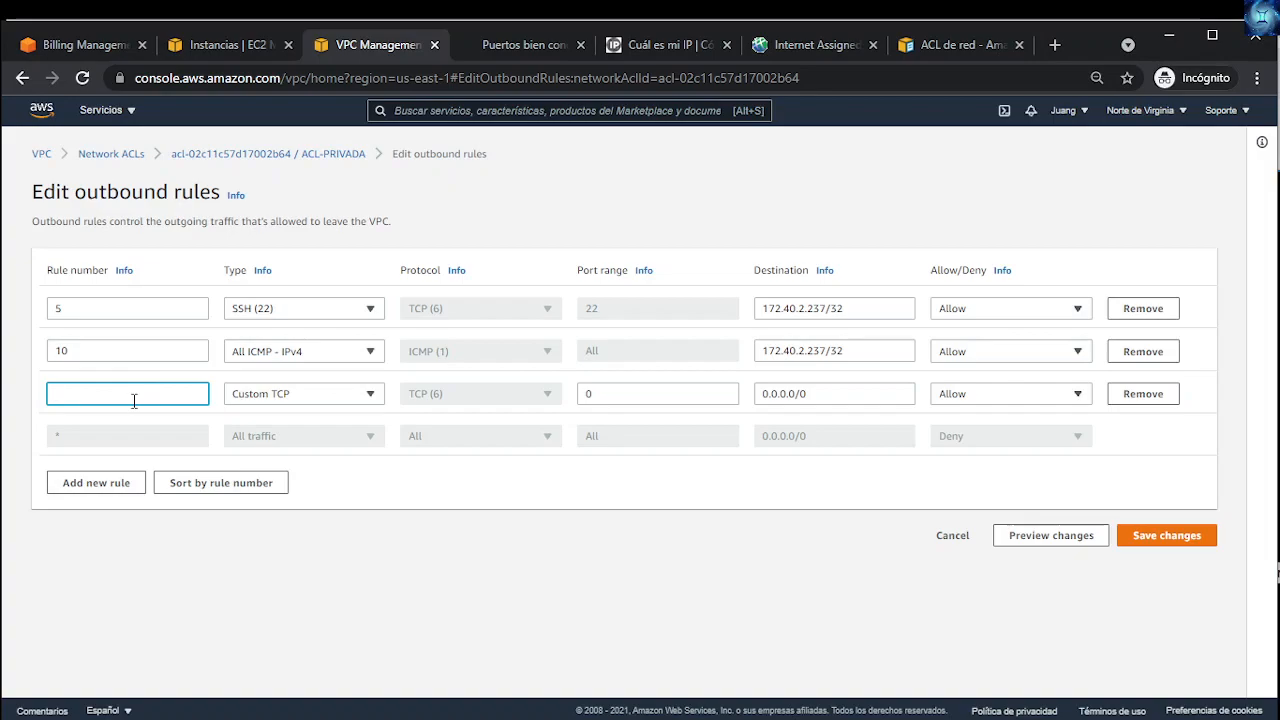
{"action": "left_click", "coordinate": [257, 394]}
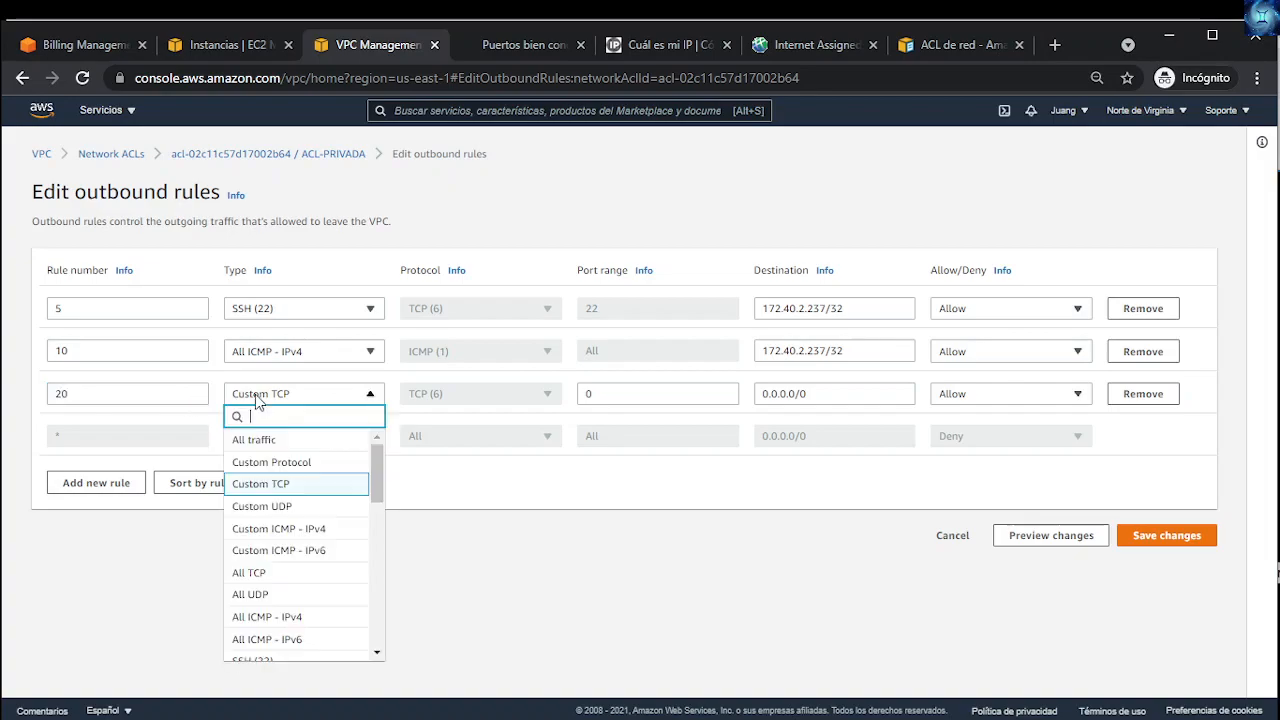
{"action": "left_click", "coordinate": [260, 437]}
{"action": "left_click_drag", "start_coordinate": [846, 404], "coordinate": [634, 409]}
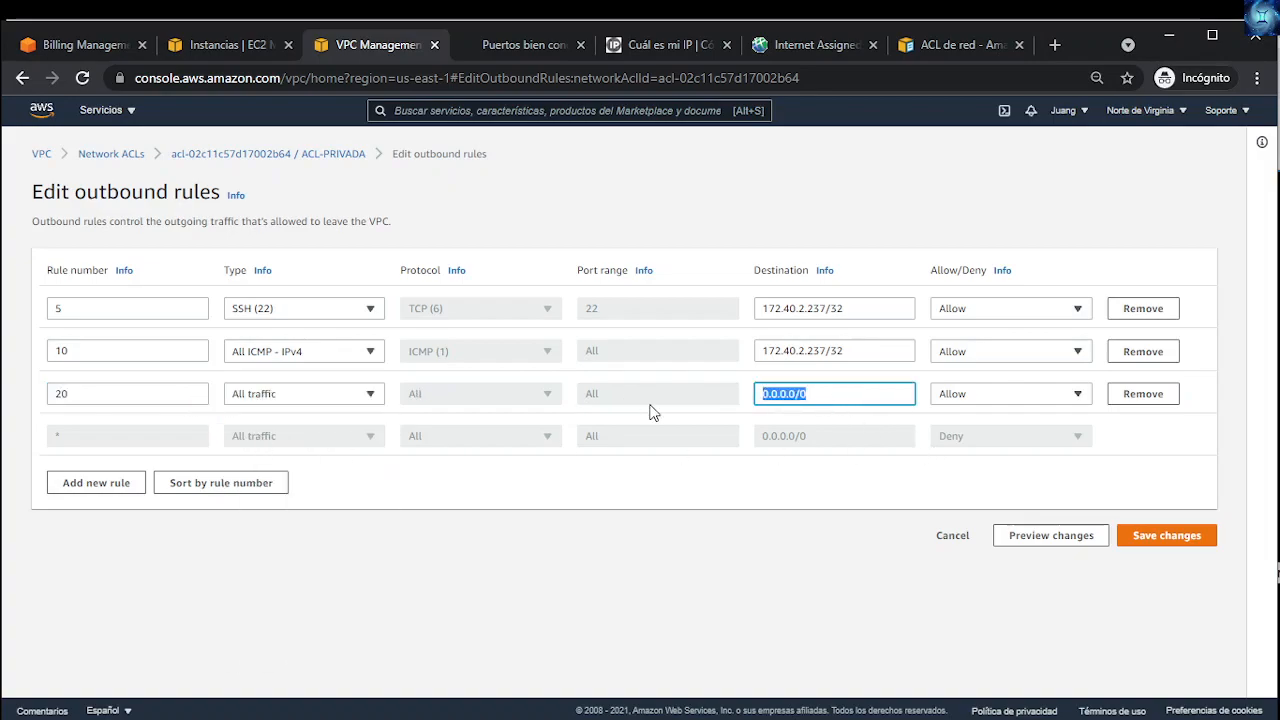
{"action": "left_click", "coordinate": [990, 472]}
{"action": "left_click", "coordinate": [1150, 540]}
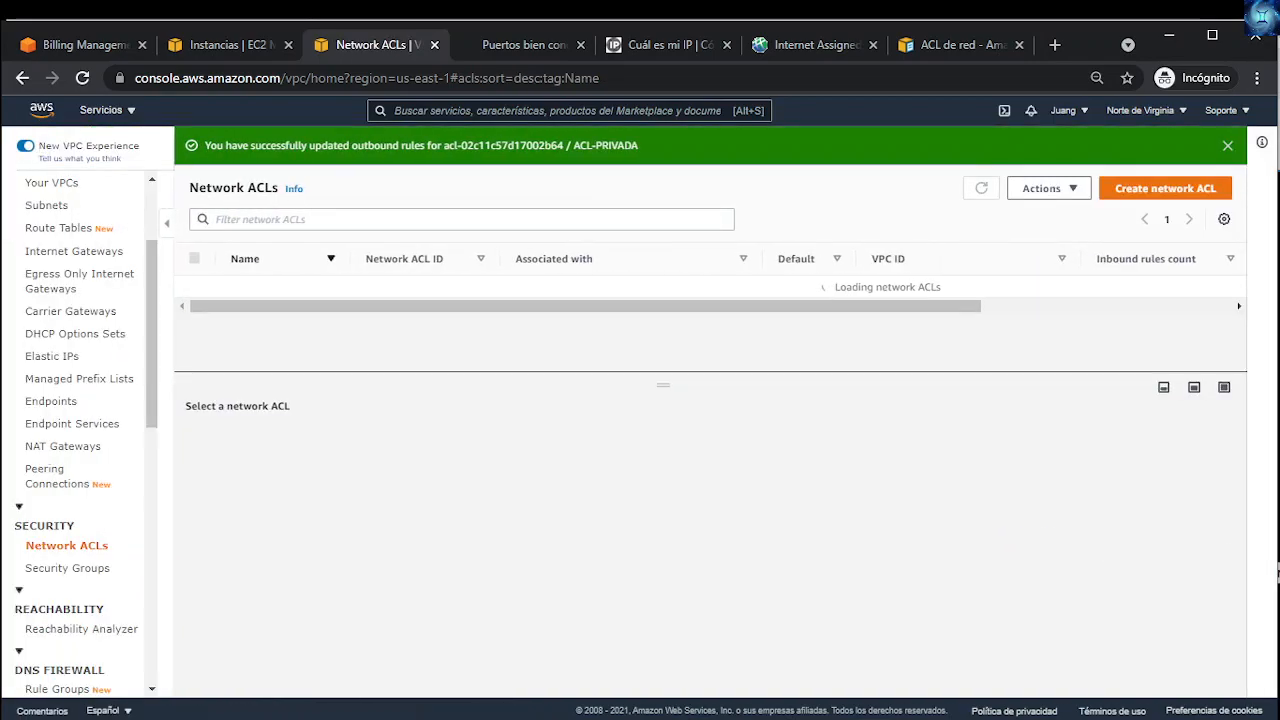
Step: Switch to Xshell, stop the running ping, and retest telnet to 172.40.1.173 on port 22 before closing the session
{"action": "left_click", "coordinate": [1278, 492]}
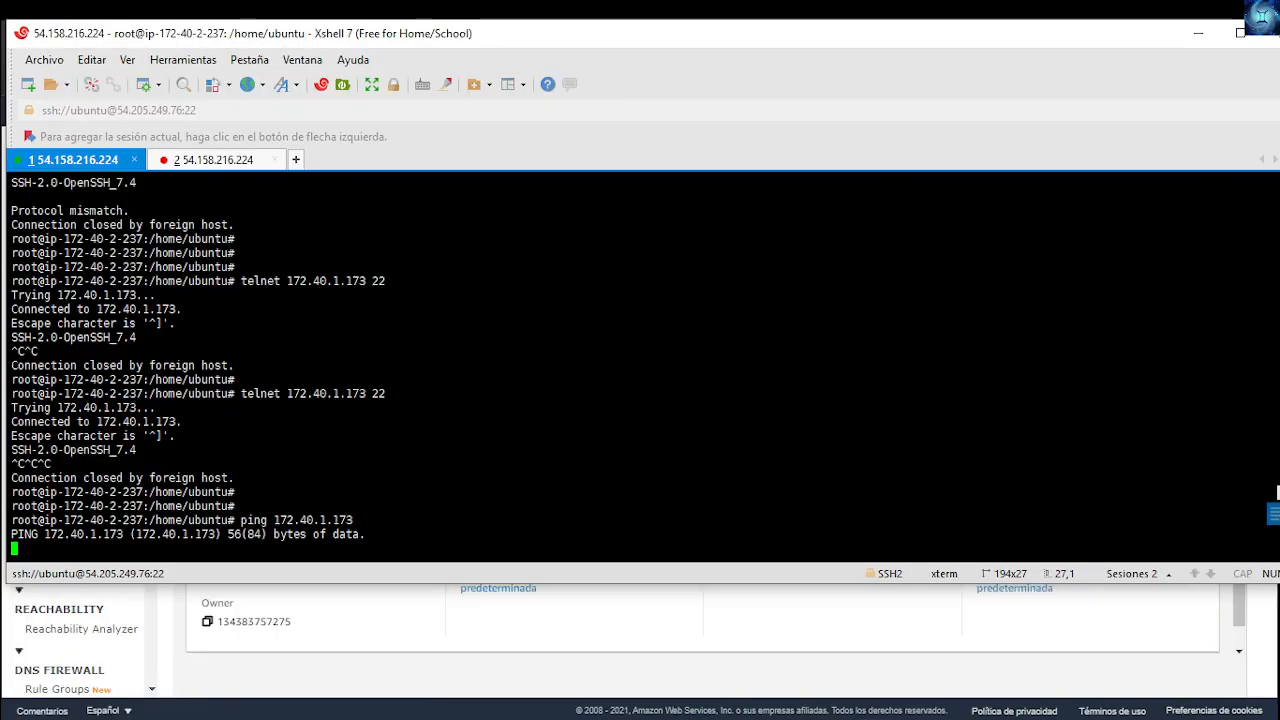
{"action": "key", "text": "ctrl+c"}
{"action": "key", "text": "ctrl+c"}
{"action": "key", "text": "Up"}
{"action": "key", "text": "Up"}
{"action": "key", "text": "Return"}
{"action": "key", "text": "ctrl+c"}
{"action": "key", "text": "ctrl+c"}
{"action": "key", "text": "ctrl+c"}
{"action": "key", "text": "Return"}
{"action": "key", "text": "Return"}
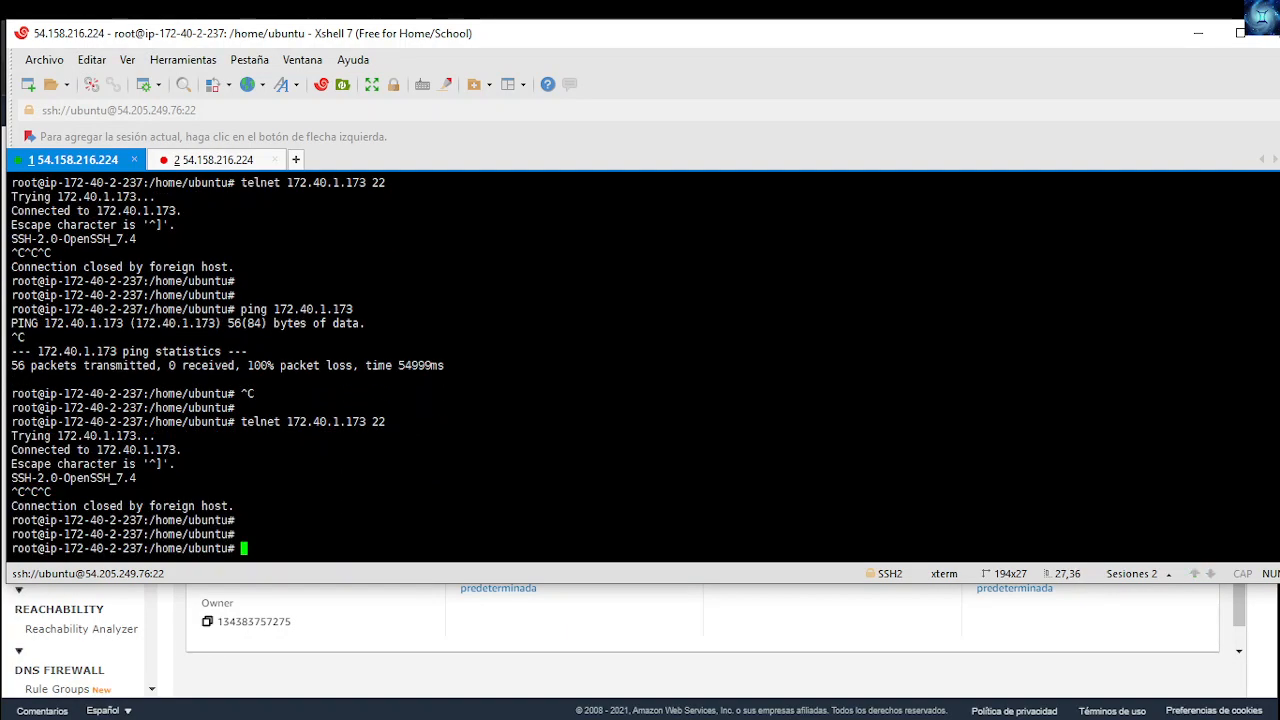
Step: Switch to the browser and review ACL-PRIVADA's outbound rules
{"action": "left_click", "coordinate": [1045, 651]}
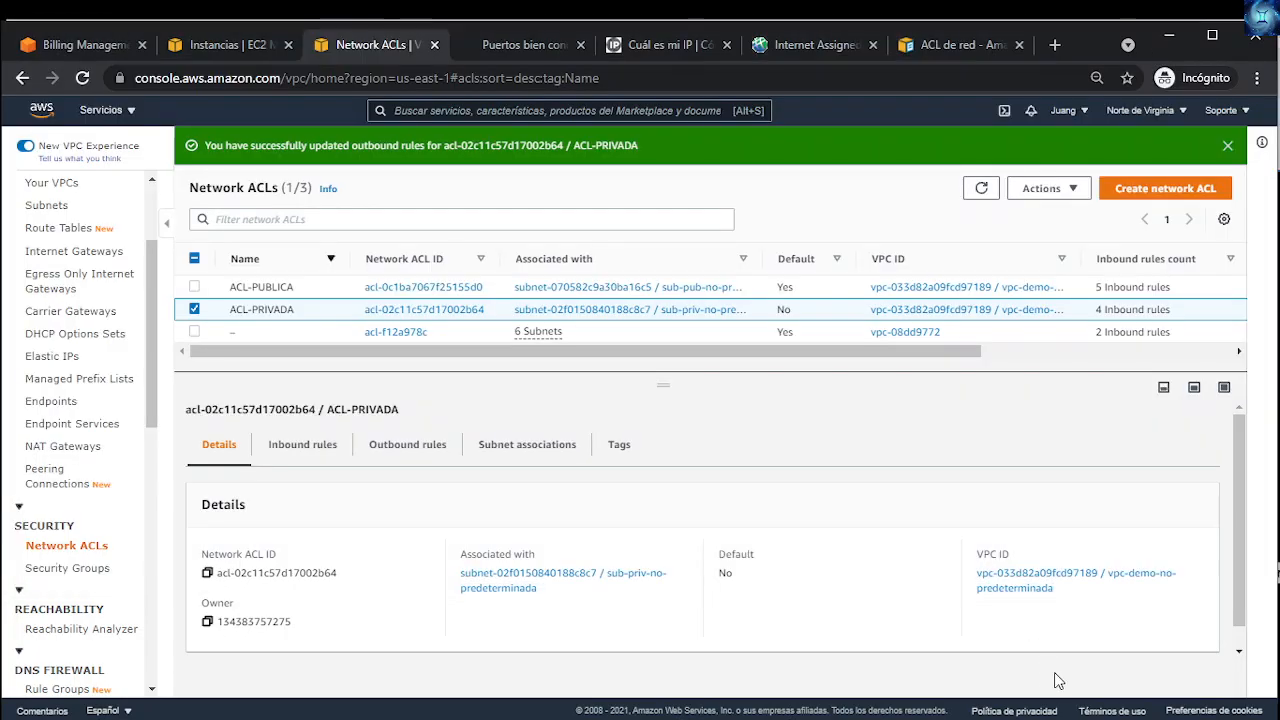
{"action": "left_click", "coordinate": [412, 445]}
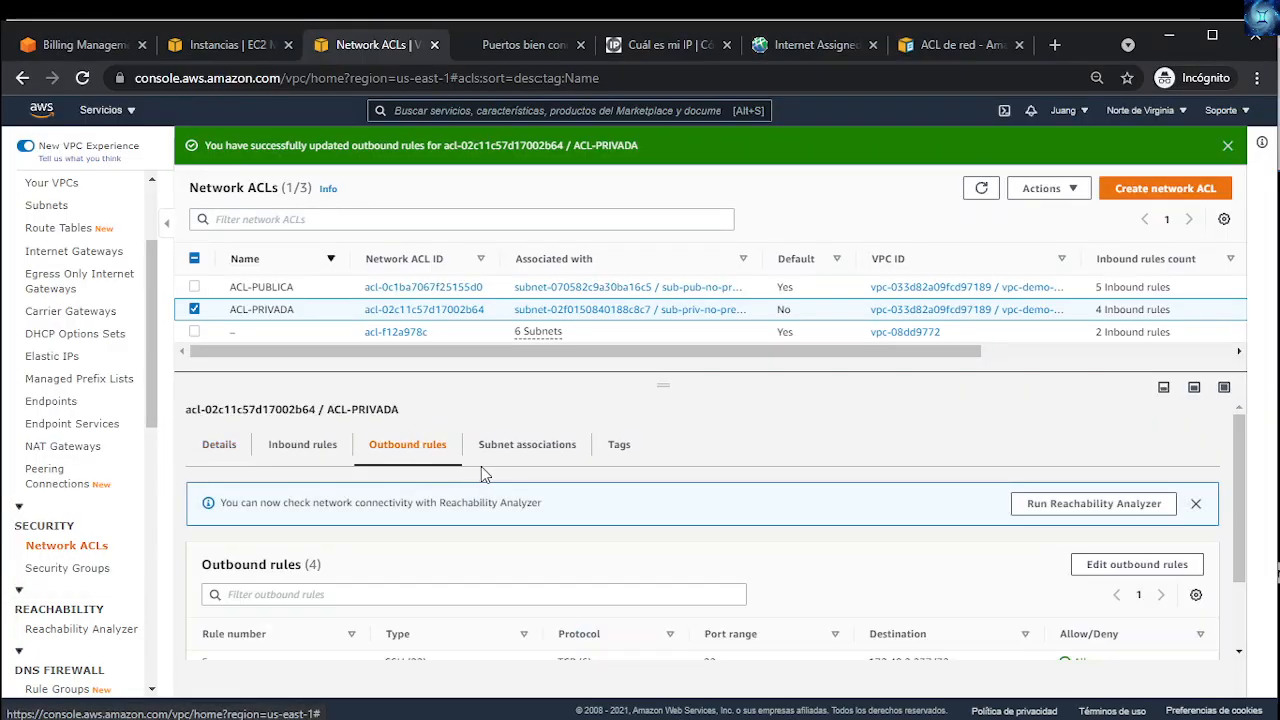
{"action": "scroll", "coordinate": [482, 466], "scroll_direction": "down", "scroll_amount": 2}
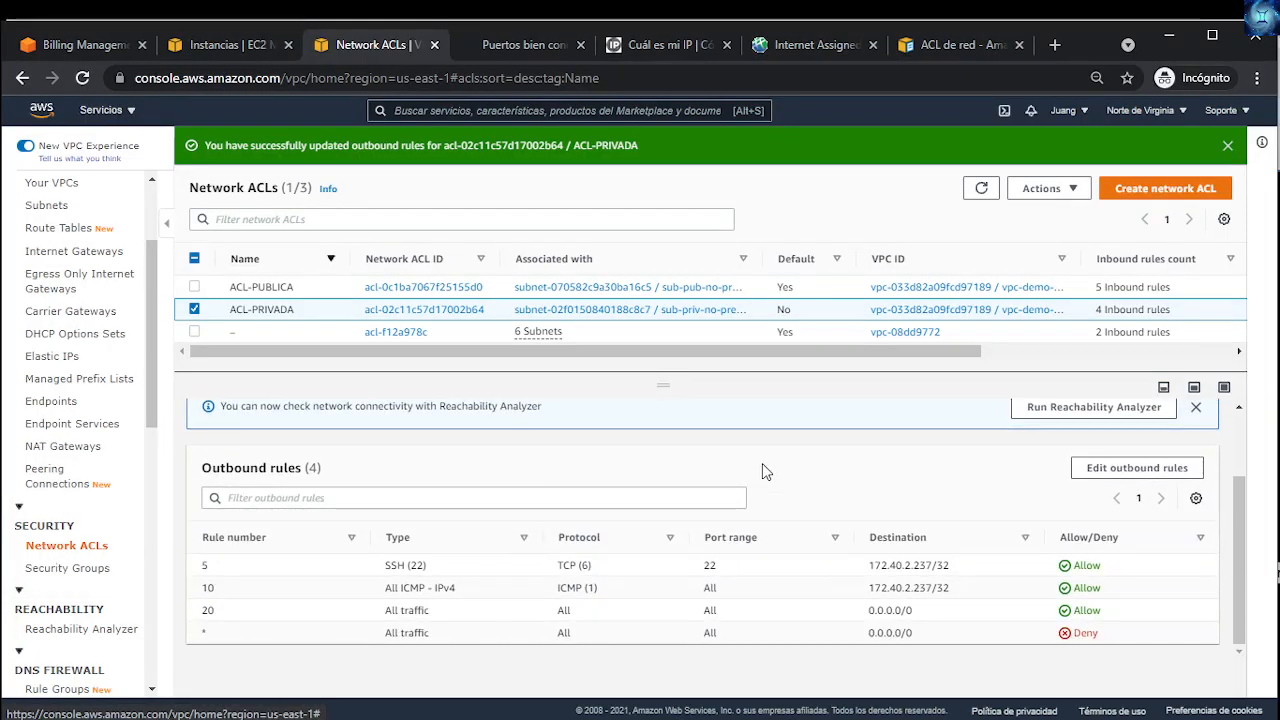
{"action": "scroll", "coordinate": [582, 477], "scroll_direction": "up", "scroll_amount": 2}
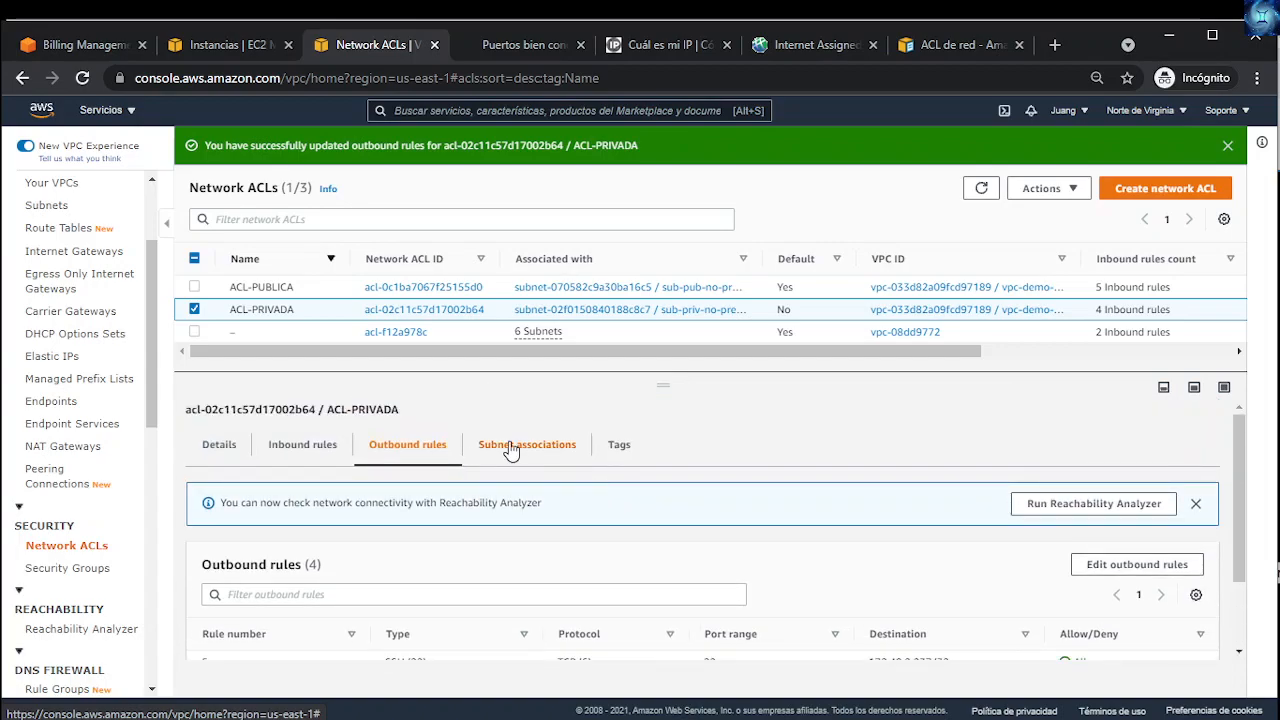
{"action": "scroll", "coordinate": [877, 514], "scroll_direction": "down", "scroll_amount": 2}
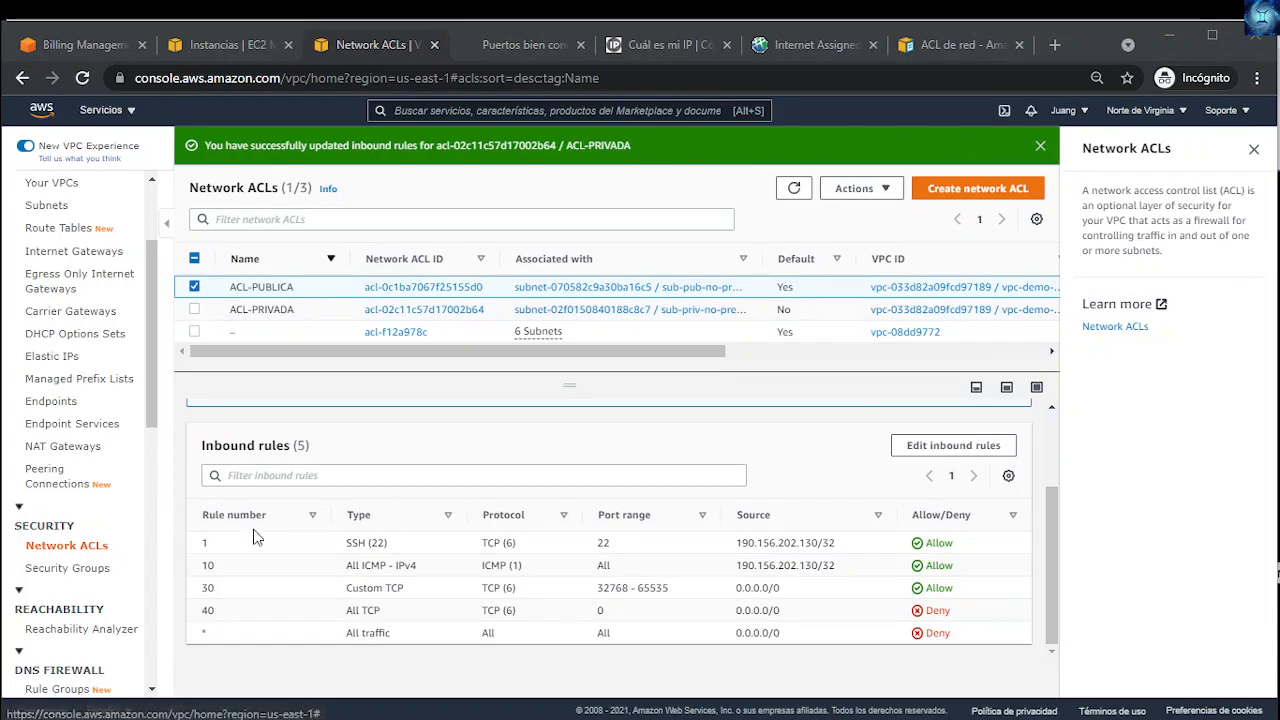
Step: Compare the terminal's ping output with ACL-PUBLICA's inbound All ICMP - IPv4 rule and check its outbound rules
{"action": "left_click", "coordinate": [1277, 412]}
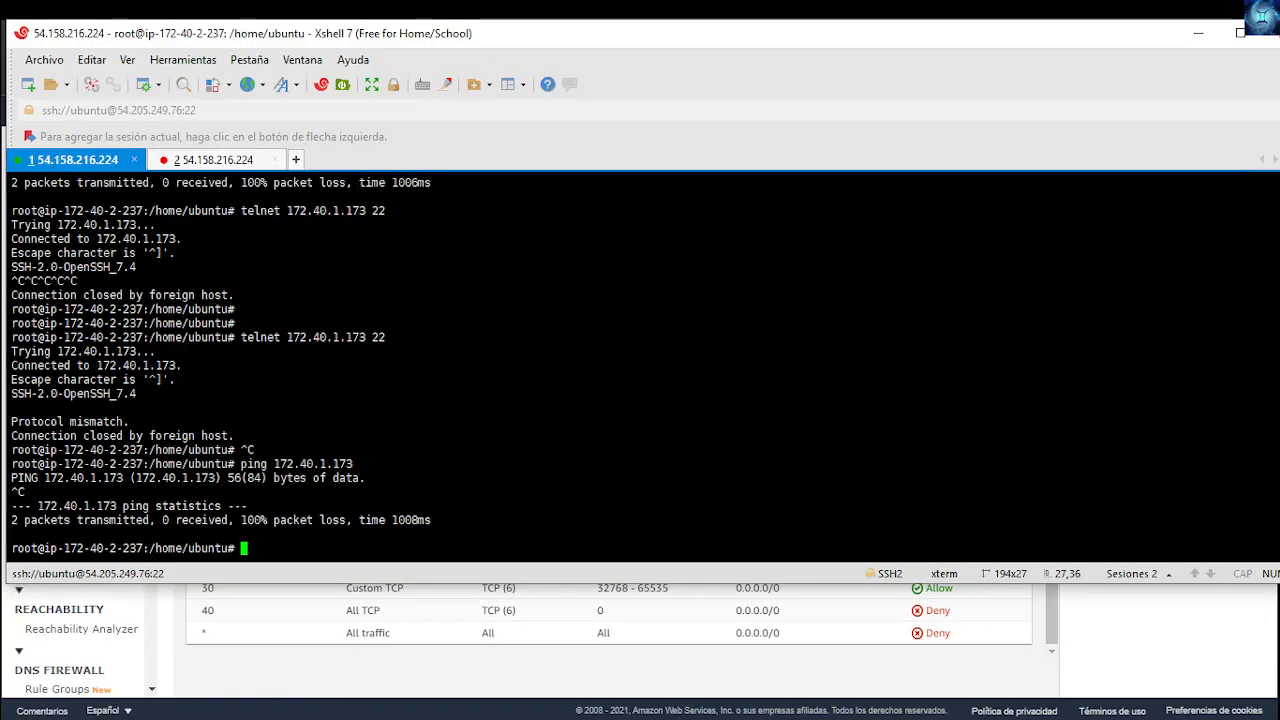
{"action": "left_click", "coordinate": [388, 636]}
{"action": "double_click", "coordinate": [368, 565]}
{"action": "scroll", "coordinate": [460, 540], "scroll_direction": "up", "scroll_amount": 3}
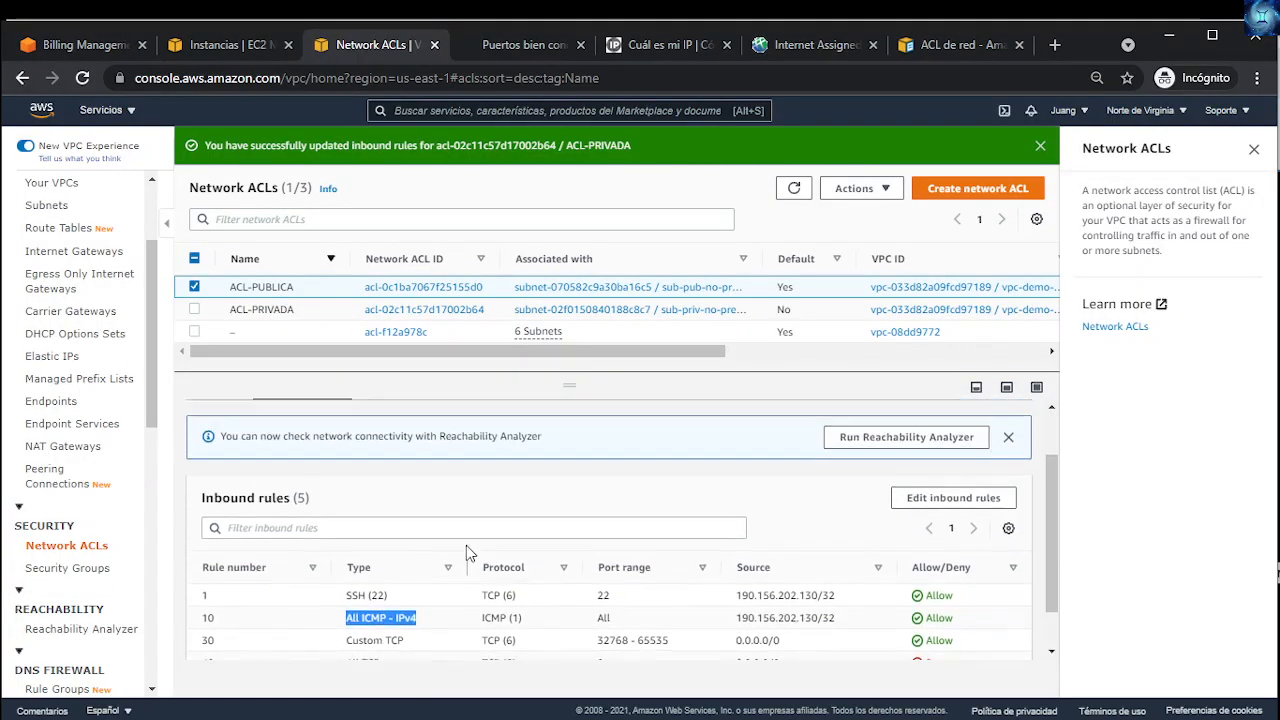
{"action": "left_click", "coordinate": [420, 448]}
{"action": "scroll", "coordinate": [450, 570], "scroll_direction": "down", "scroll_amount": 3}
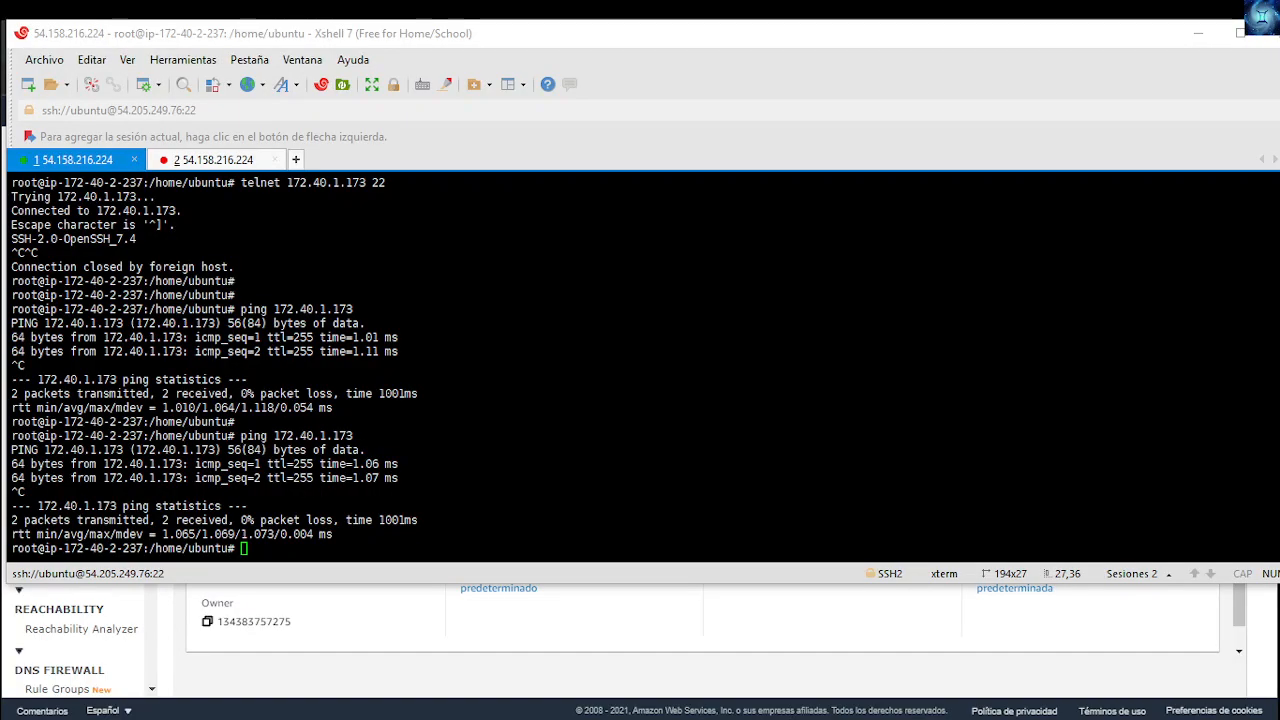
Step: Switch to the browser and examine the sources of ACL-PUBLICA's inbound ICMP rules 10 and 40
{"action": "key", "text": "alt+Tab"}
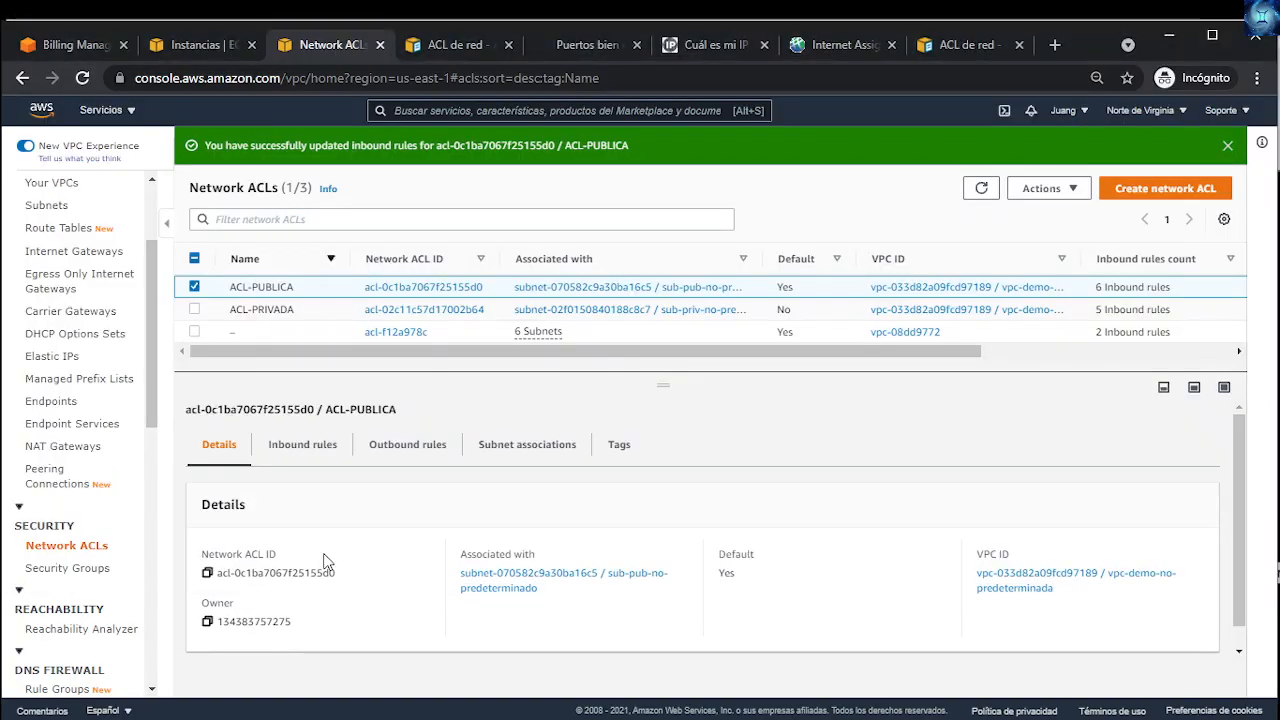
{"action": "left_click", "coordinate": [309, 454]}
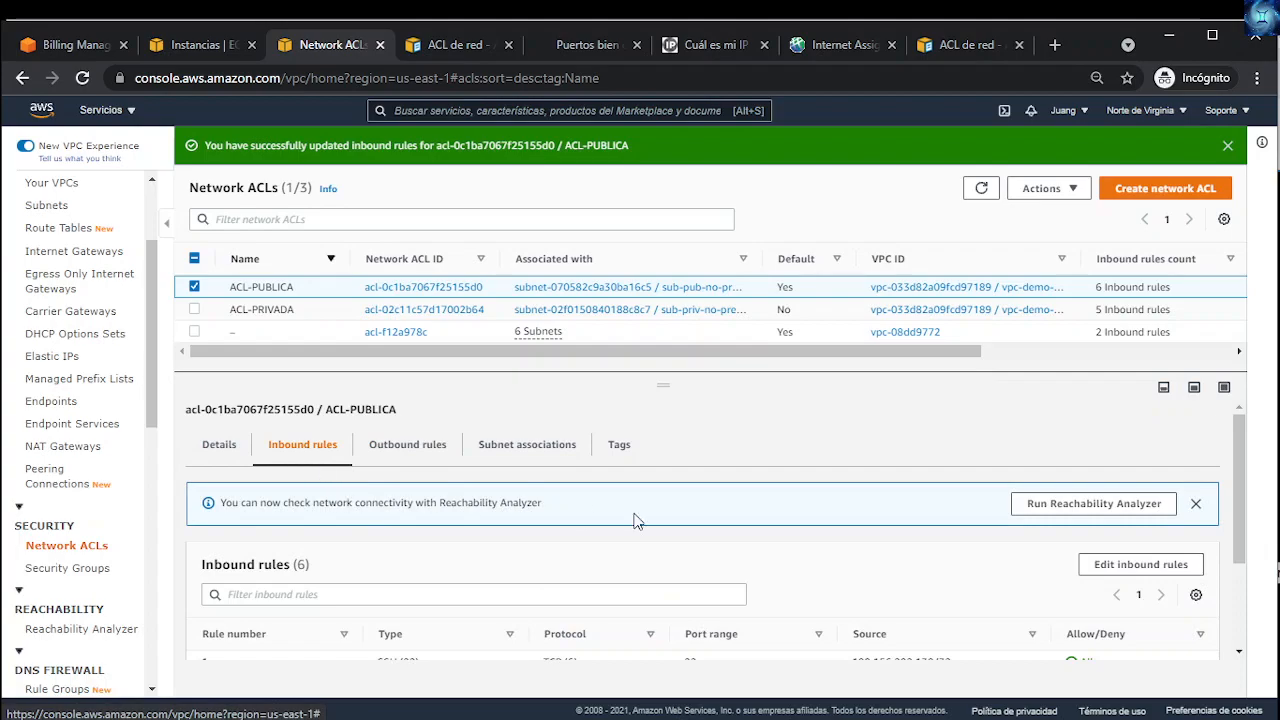
{"action": "scroll", "coordinate": [650, 535], "scroll_direction": "down", "scroll_amount": 1}
{"action": "scroll", "coordinate": [693, 545], "scroll_direction": "down", "scroll_amount": 1}
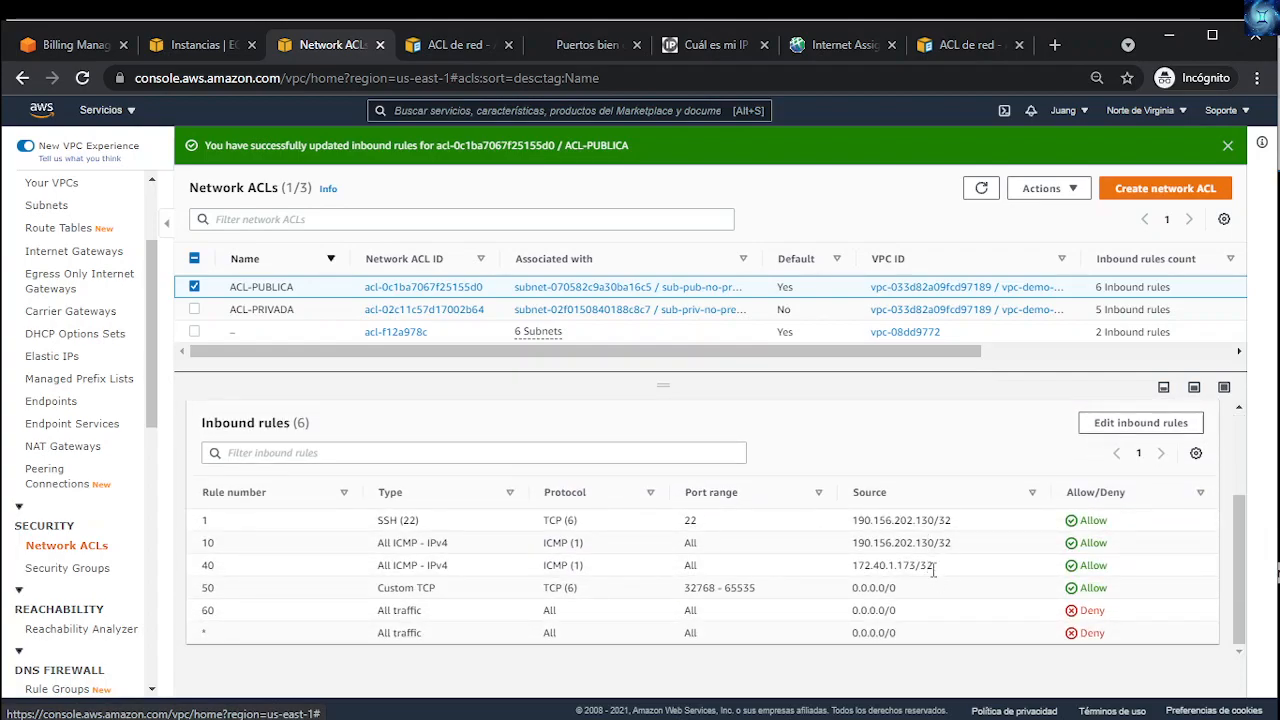
{"action": "left_click_drag", "start_coordinate": [934, 568], "coordinate": [856, 566]}
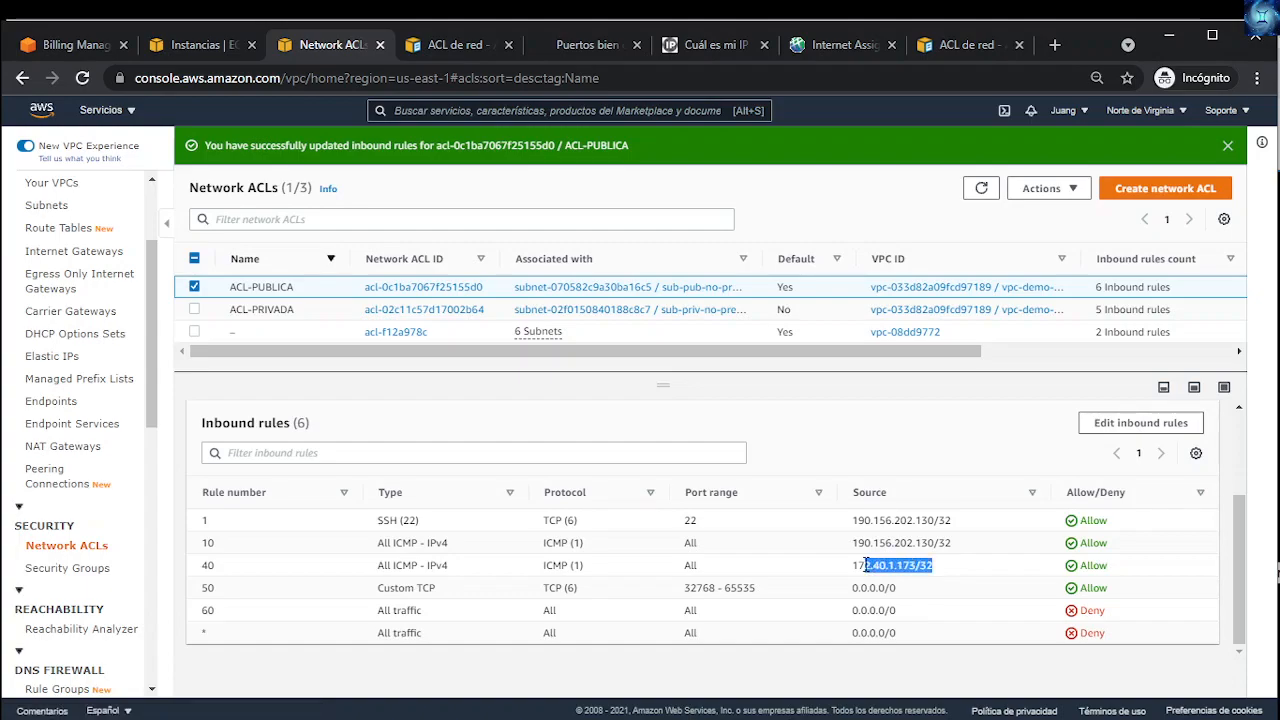
{"action": "triple_click", "coordinate": [944, 545]}
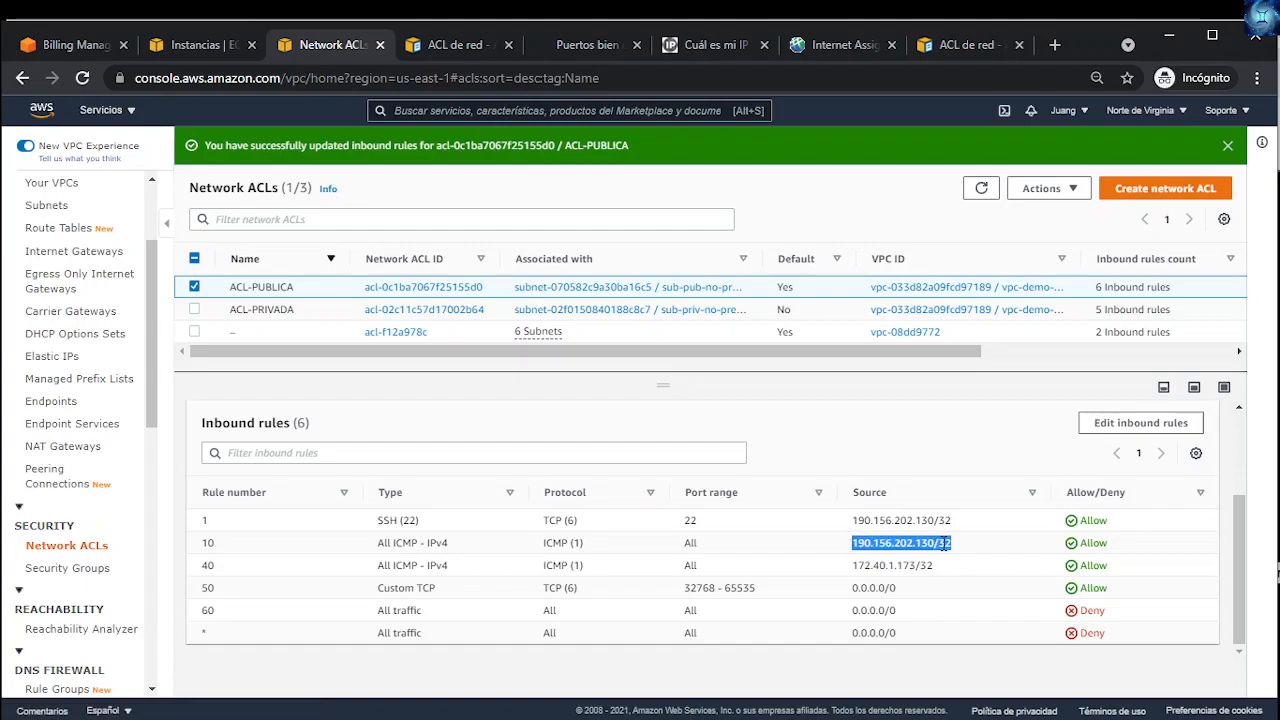
{"action": "triple_click", "coordinate": [882, 566]}
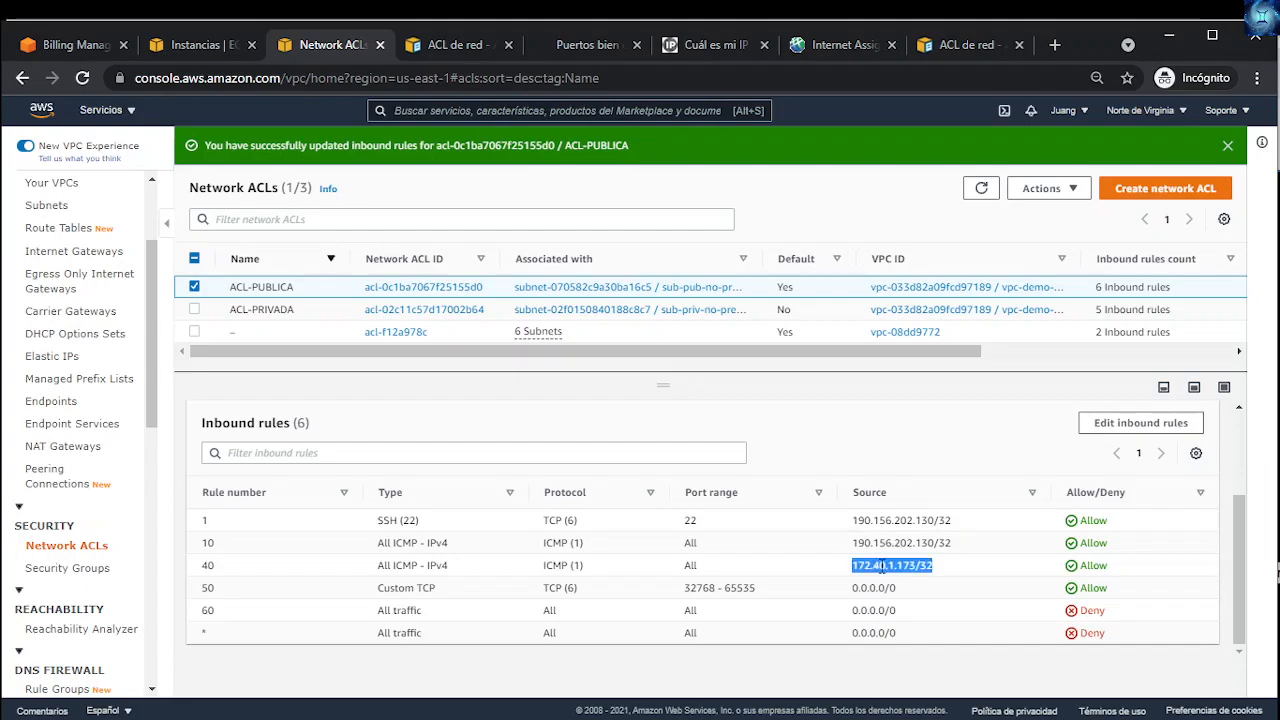
{"action": "left_click_drag", "start_coordinate": [207, 566], "coordinate": [1144, 566]}
{"action": "double_click", "coordinate": [925, 566]}
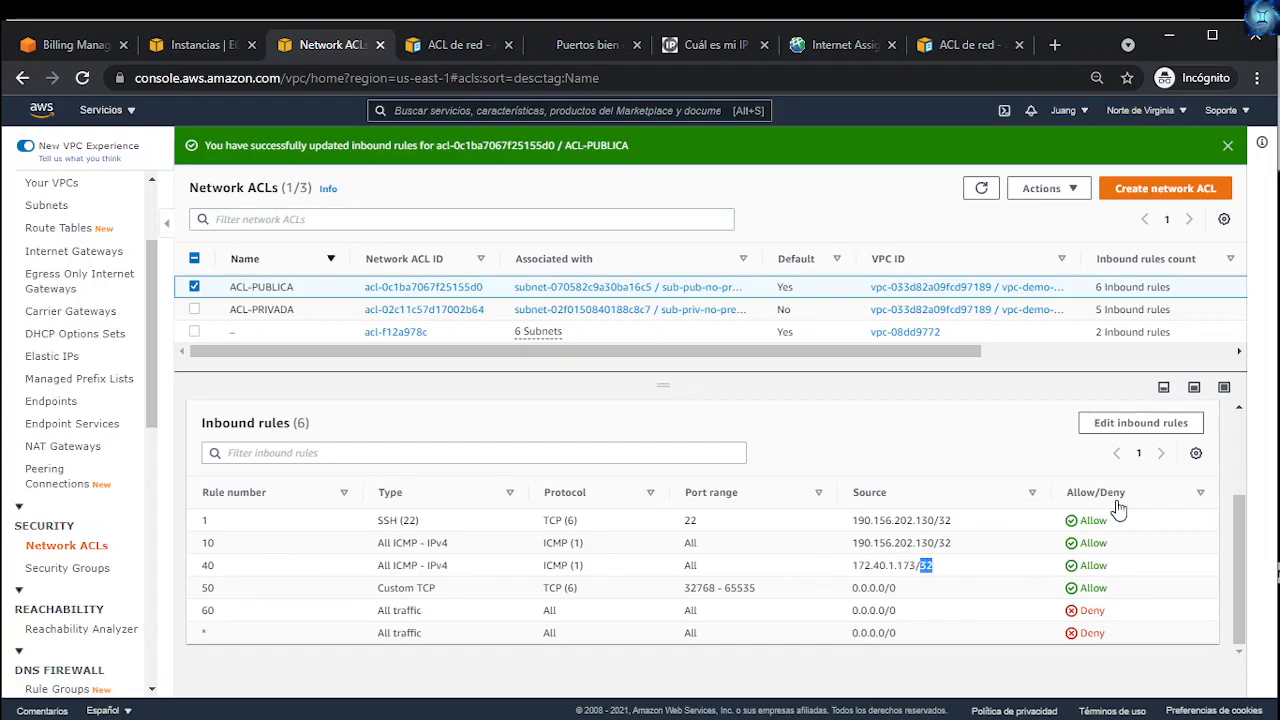
Step: Switch to Xshell, ping 172.40.1.173 and stop the ping after a few replies
{"action": "key", "text": "alt+Tab"}
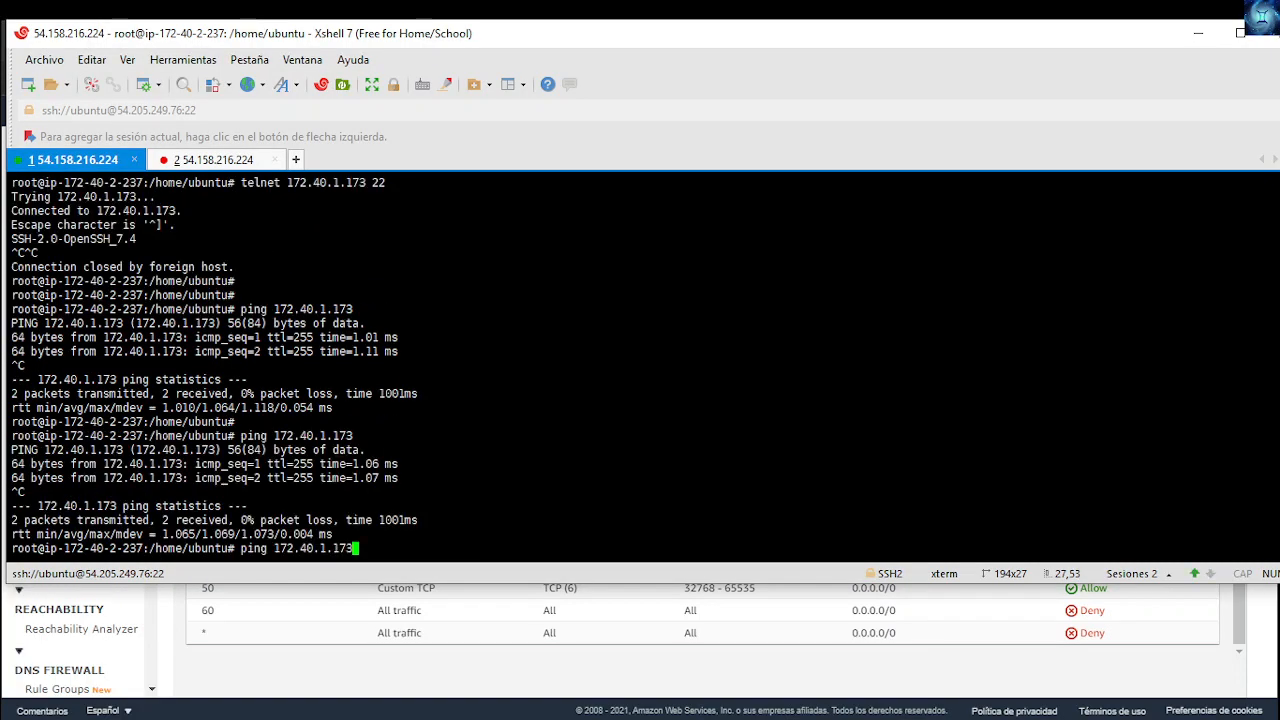
{"action": "key", "text": "Return"}
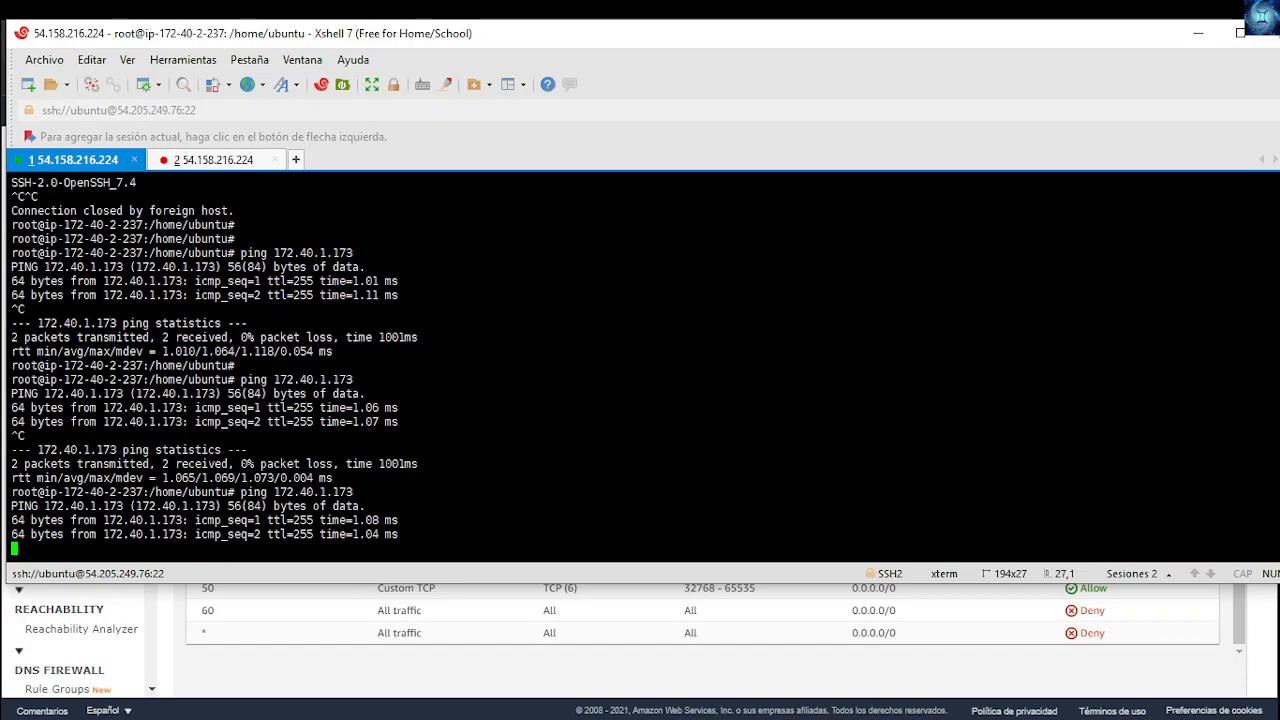
{"action": "key", "text": "ctrl+c"}
Step: Test the SSH port with telnet 172.40.1.173 22, then close the connection and return to the shell prompt
{"action": "key", "text": "Up"}
{"action": "type", "text": "22"}
{"action": "key", "text": "Left"}
{"action": "key", "text": "Left"}
{"action": "key", "text": "Left"}
{"action": "key", "text": "Left"}
{"action": "key", "text": "Left"}
{"action": "key", "text": "Left"}
{"action": "key", "text": "Left"}
{"action": "key", "text": "Left"}
{"action": "key", "text": "Left"}
{"action": "key", "text": "Left"}
{"action": "key", "text": "Left"}
{"action": "key", "text": "Left"}
{"action": "key", "text": "Left"}
{"action": "key", "text": "Left"}
{"action": "key", "text": "Left"}
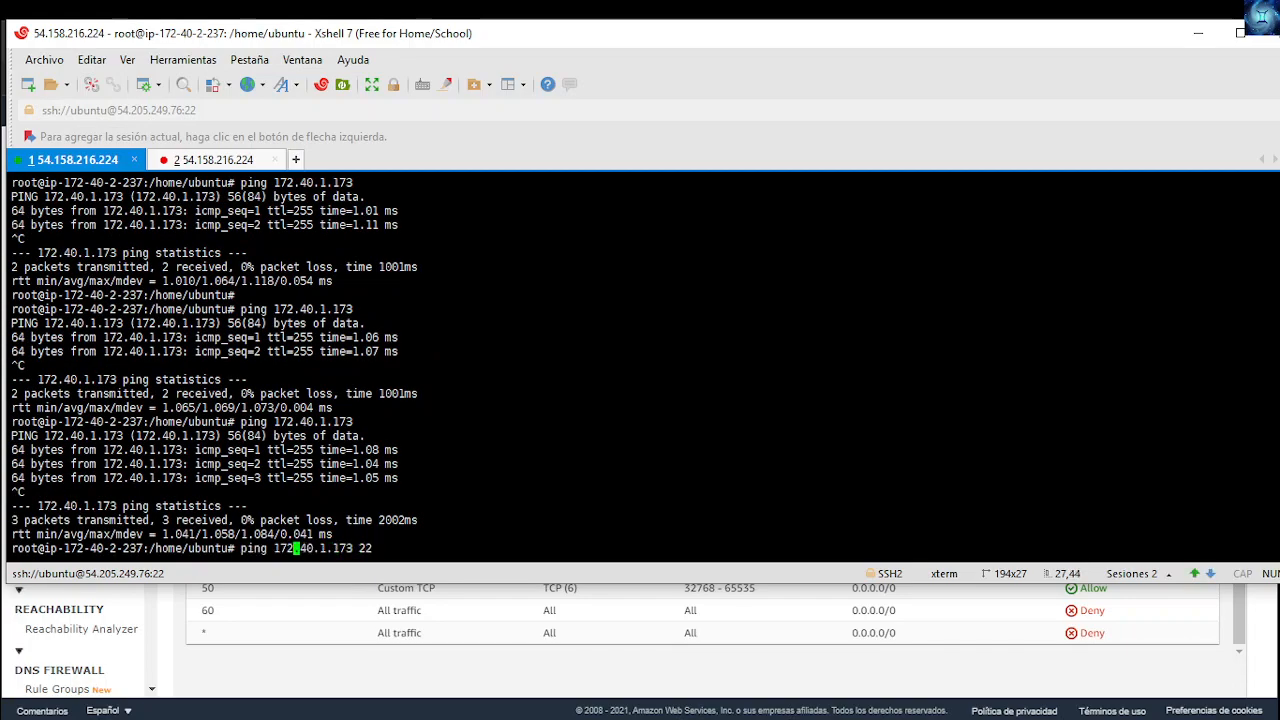
{"action": "key", "text": "BackSpace"}
{"action": "key", "text": "BackSpace"}
{"action": "key", "text": "BackSpace"}
{"action": "key", "text": "BackSpace"}
{"action": "key", "text": "BackSpace"}
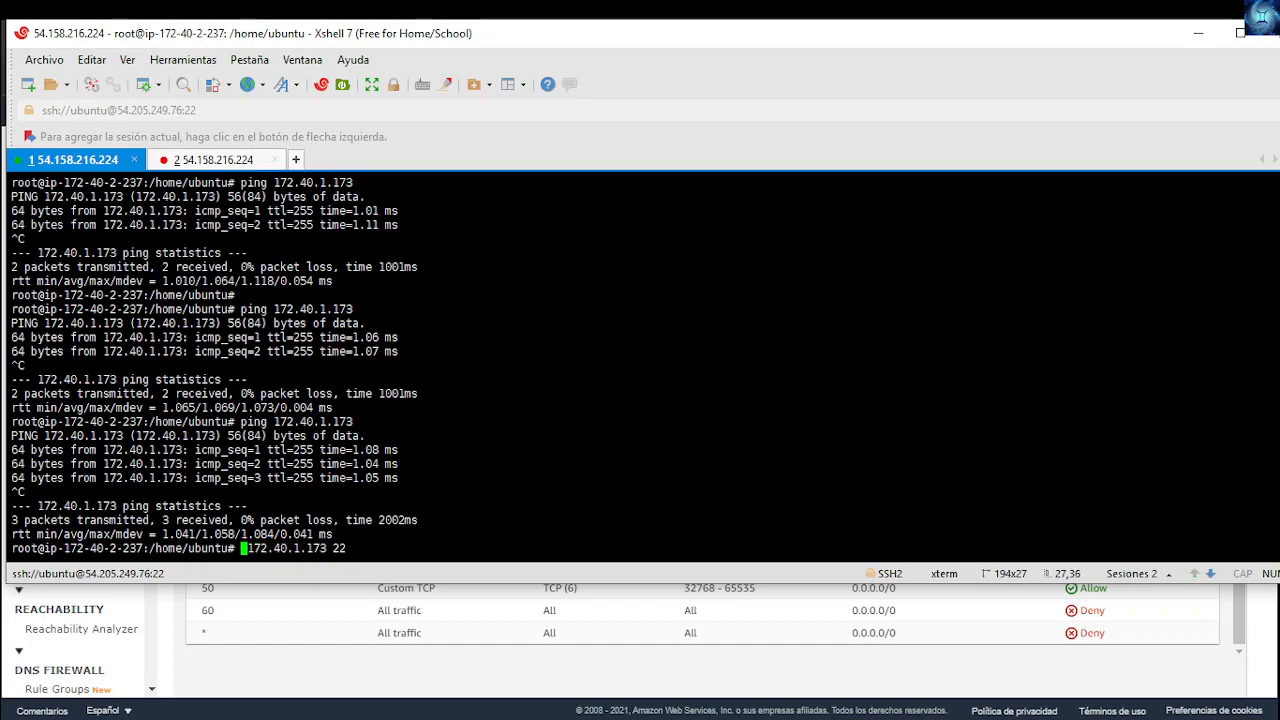
{"action": "type", "text": "telnet"}
{"action": "key", "text": "Return"}
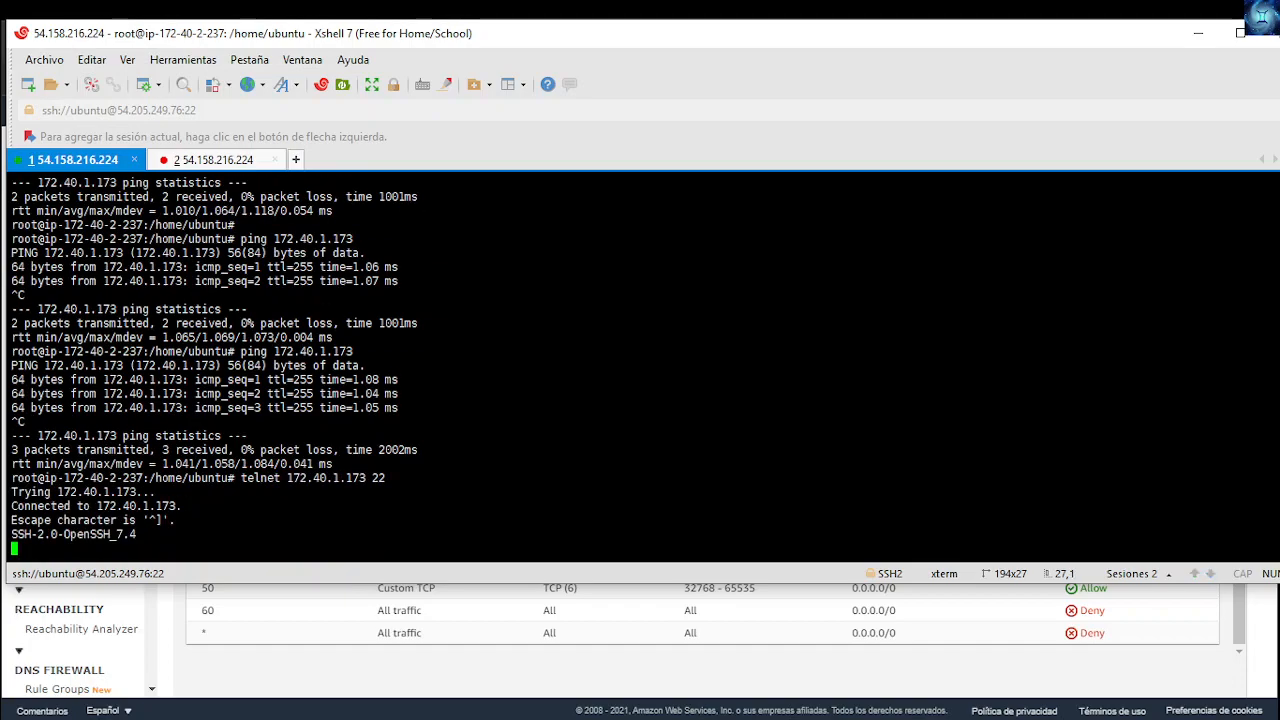
{"action": "key", "text": "ctrl+c"}
{"action": "key", "text": "ctrl+c"}
{"action": "key", "text": "Return"}
{"action": "key", "text": "Return"}
{"action": "key", "text": "Return"}
{"action": "key", "text": "Up"}
{"action": "key", "text": "Up"}
{"action": "key", "text": "Up"}
{"action": "key", "text": "Up"}
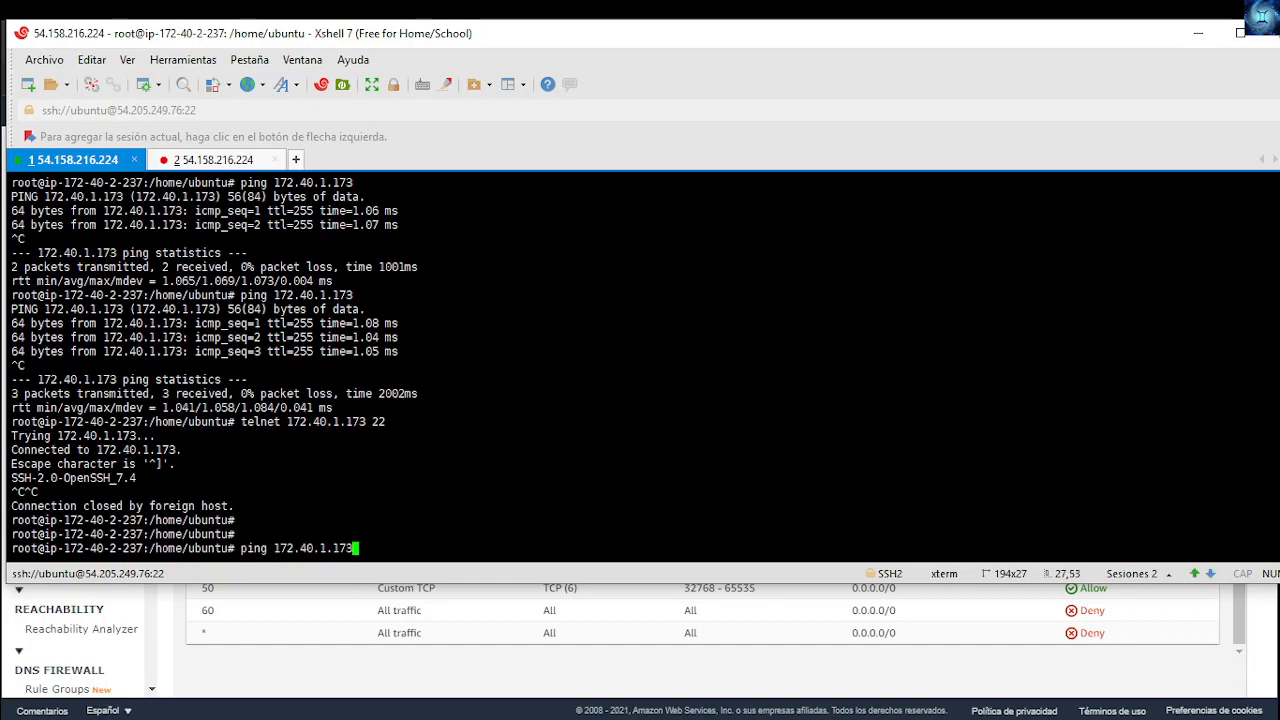
{"action": "key", "text": "Up"}
{"action": "key", "text": "Return"}
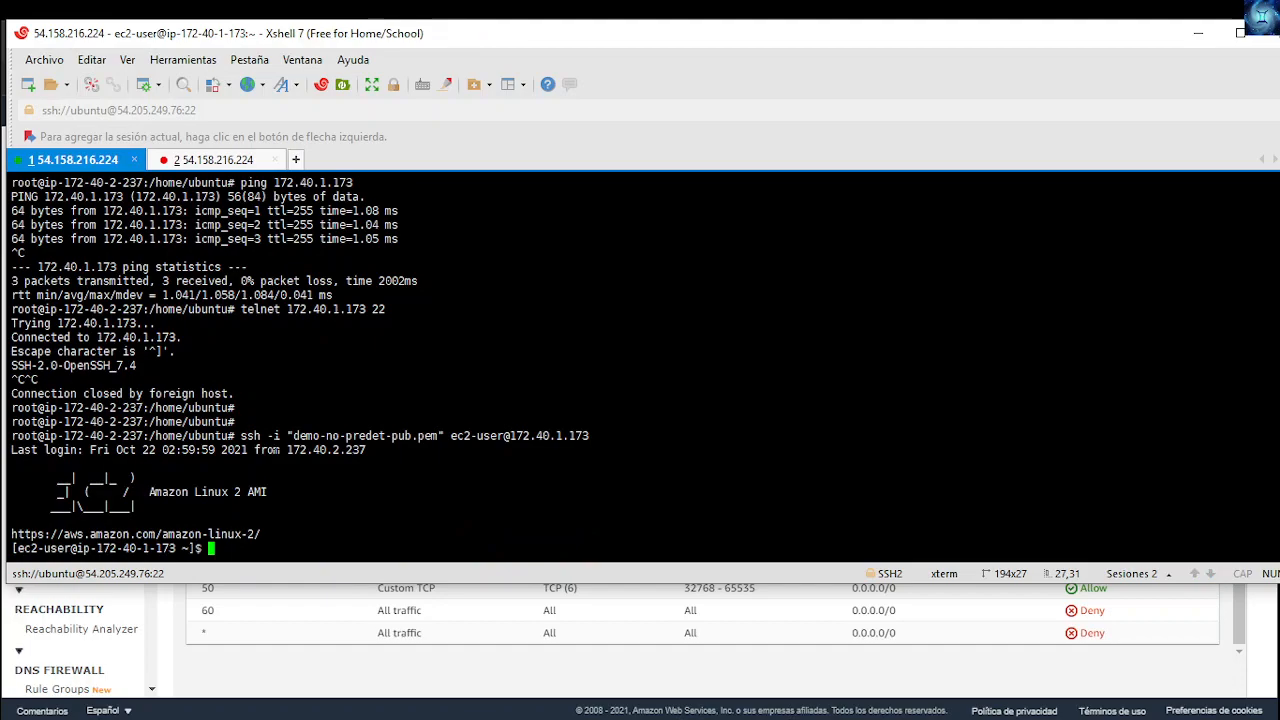
{"action": "type", "text": "ifconfig"}
{"action": "key", "text": "Return"}
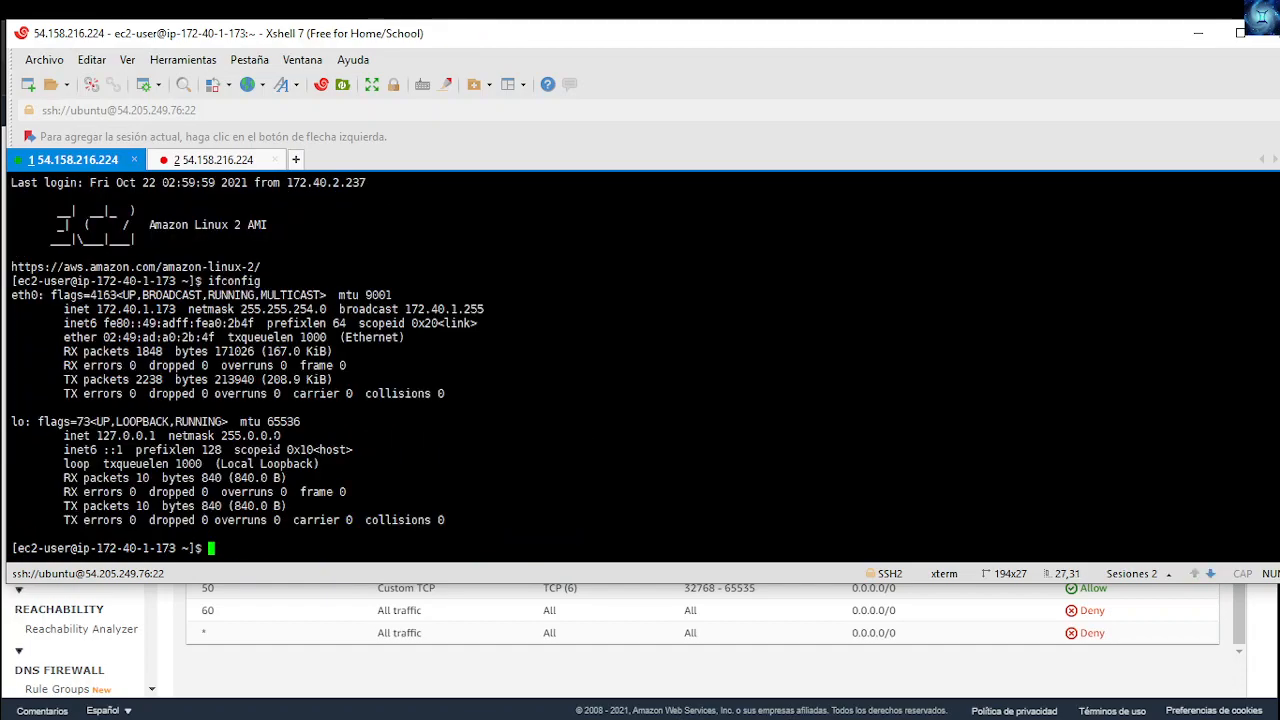
Step: Switch to the browser and review ACL-PUBLICA's full list of inbound rules
{"action": "left_click", "coordinate": [1198, 33]}
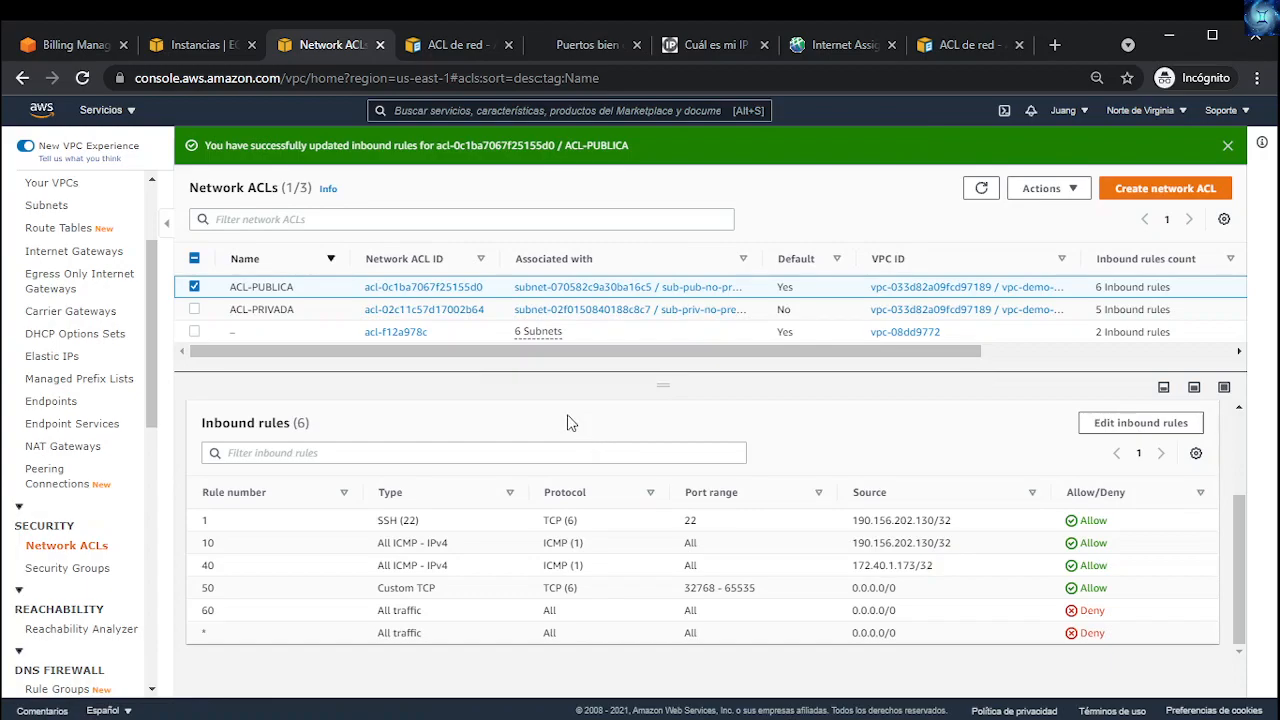
{"action": "left_click", "coordinate": [194, 288]}
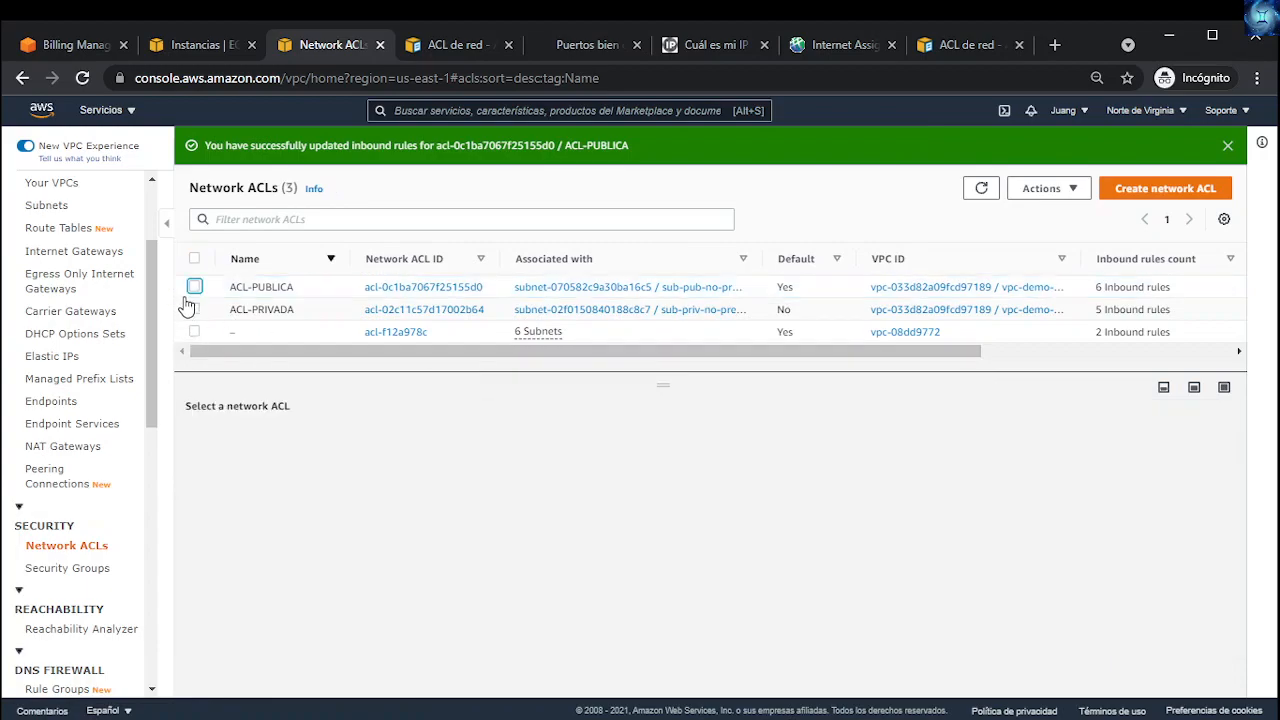
{"action": "left_click_drag", "start_coordinate": [664, 374], "coordinate": [666, 468]}
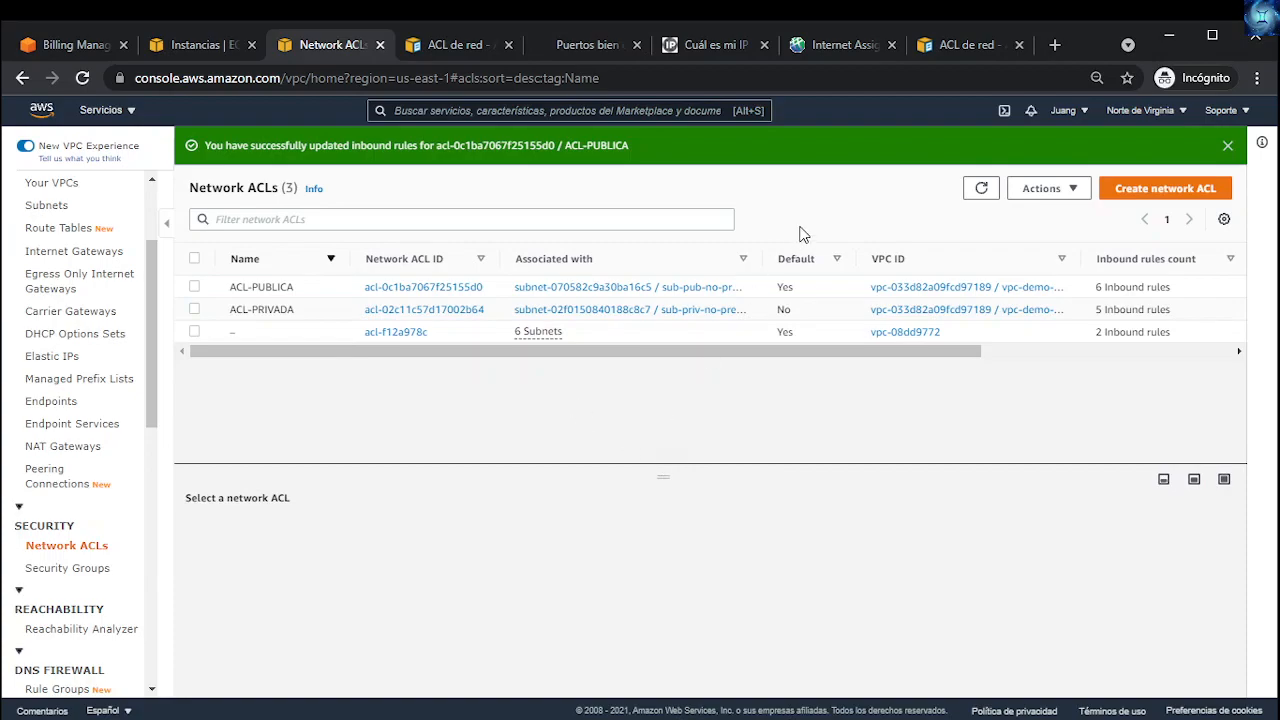
{"action": "left_click", "coordinate": [195, 287]}
{"action": "left_click", "coordinate": [312, 540]}
{"action": "left_click_drag", "start_coordinate": [662, 476], "coordinate": [660, 393]}
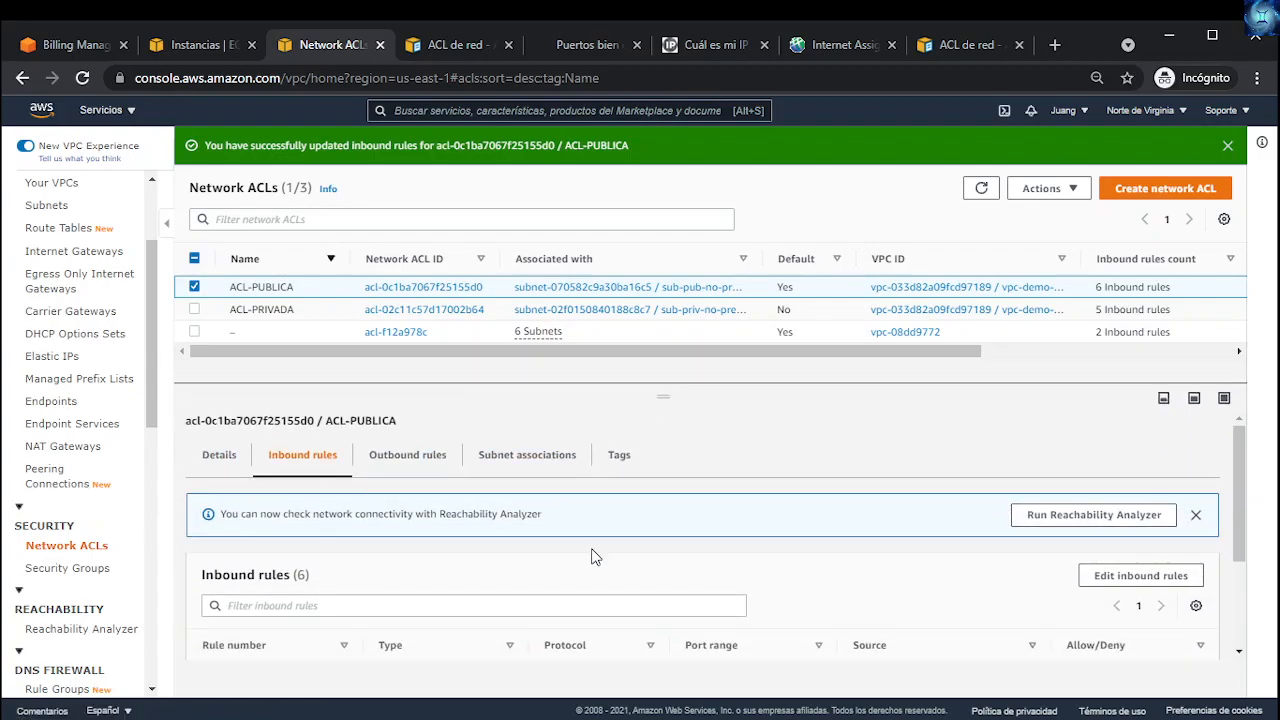
{"action": "scroll", "coordinate": [590, 560], "scroll_direction": "down", "scroll_amount": 2}
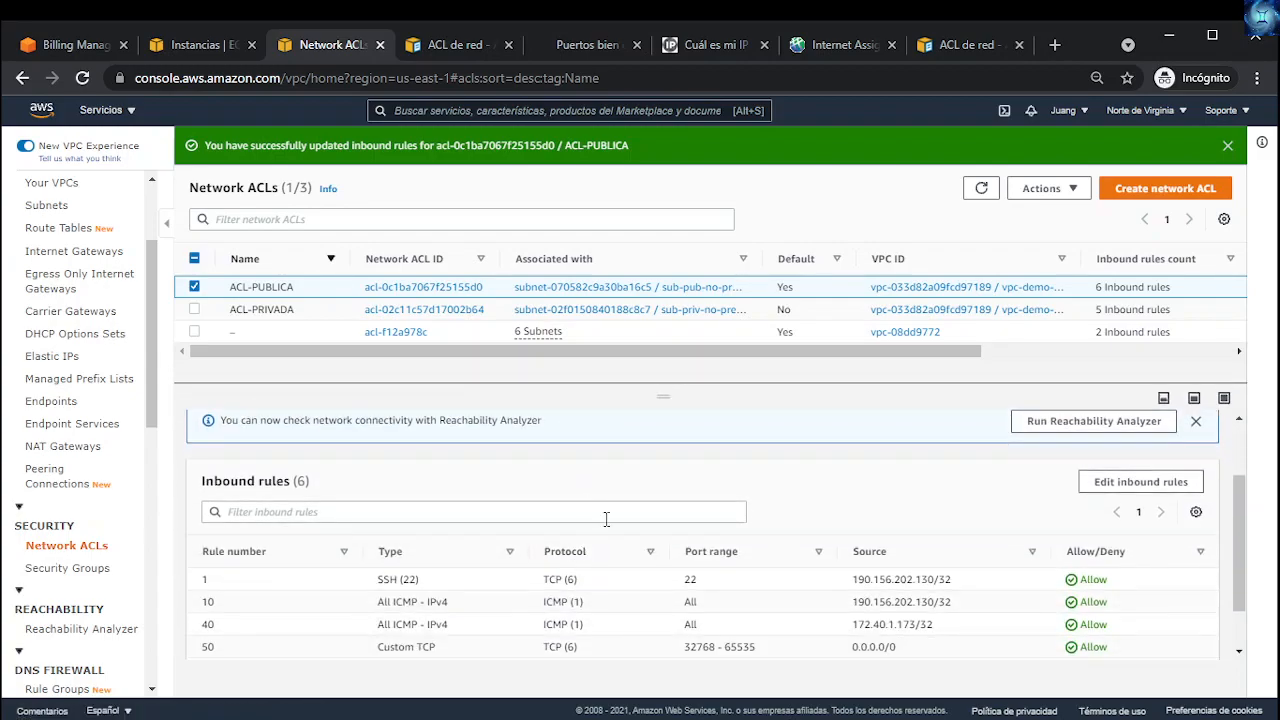
{"action": "scroll", "coordinate": [630, 545], "scroll_direction": "down", "scroll_amount": 1}
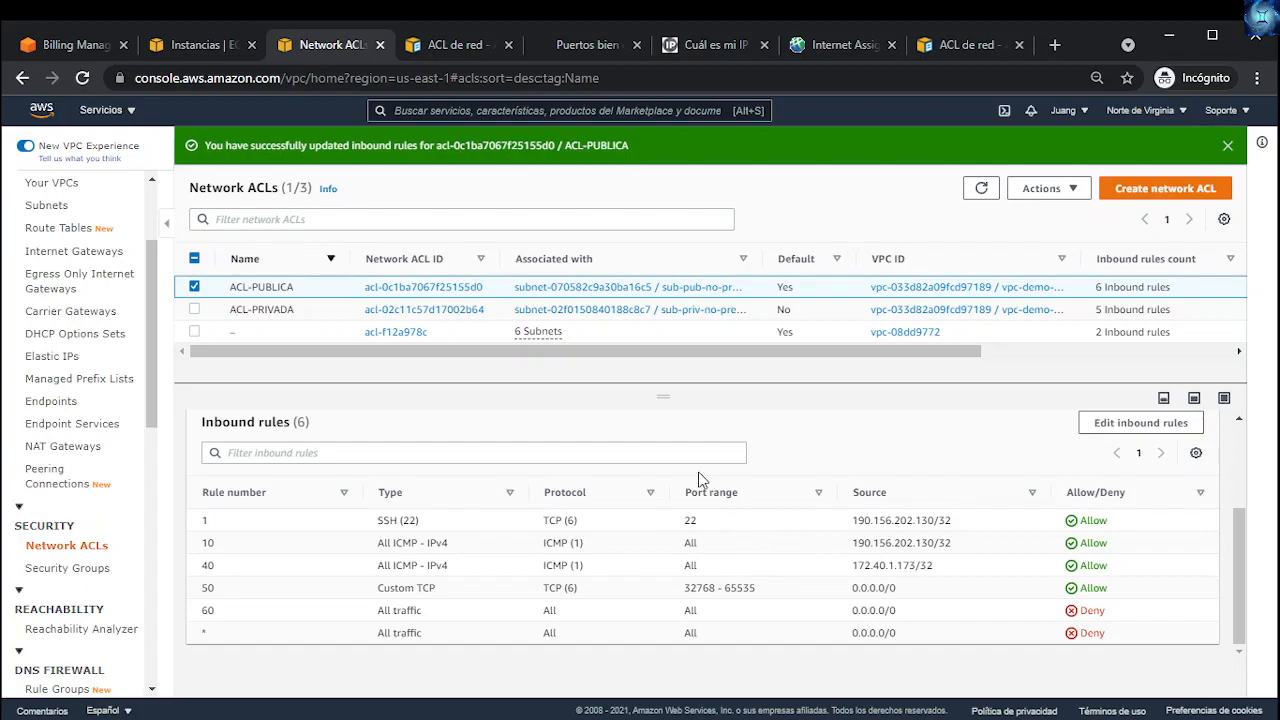
{"action": "left_click_drag", "start_coordinate": [669, 396], "coordinate": [669, 403]}
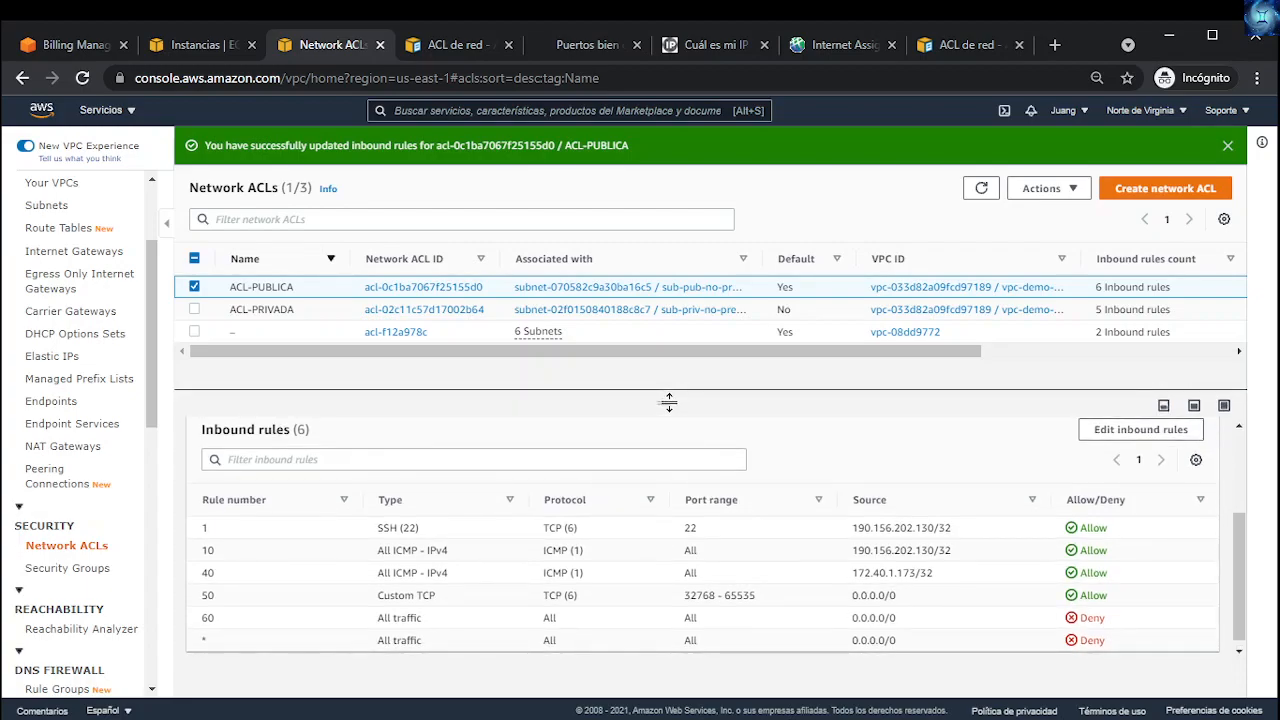
Step: Look briefly at ACL-PRIVADA's details, then examine the source of ACL-PUBLICA's inbound SSH (22) rule 1
{"action": "left_click", "coordinate": [195, 288]}
{"action": "left_click", "coordinate": [195, 310]}
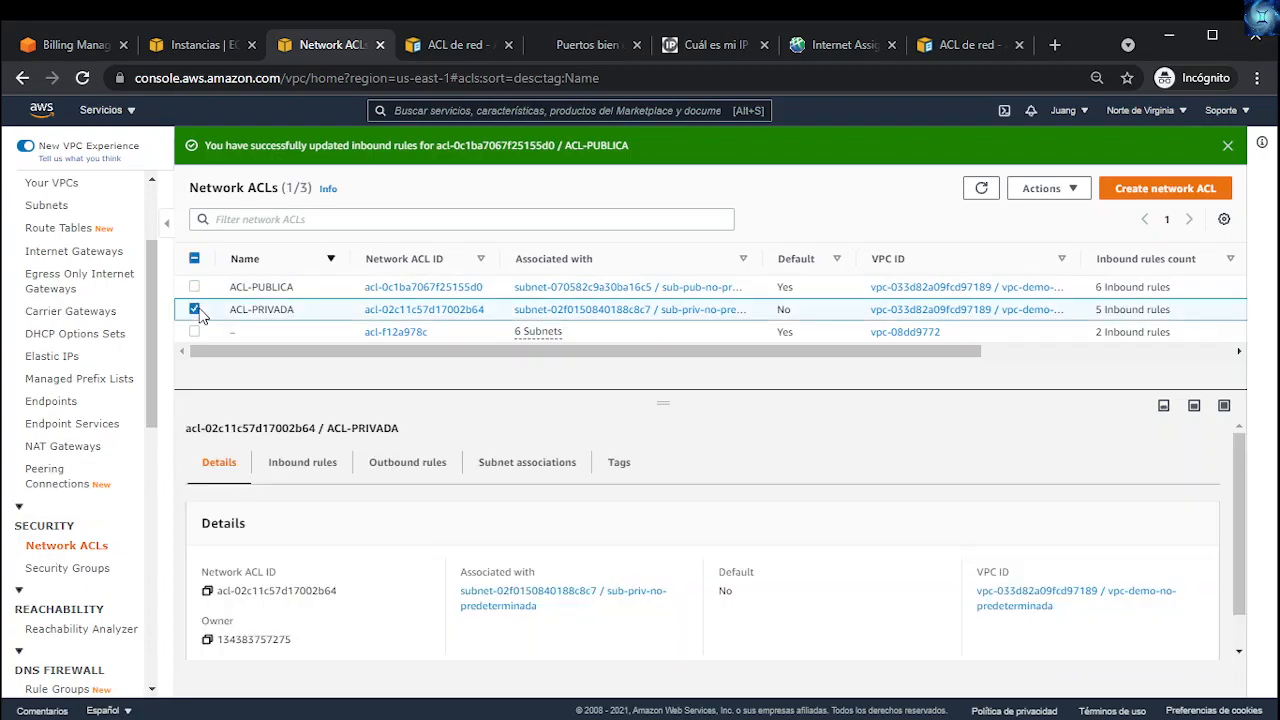
{"action": "left_click", "coordinate": [195, 310]}
{"action": "left_click", "coordinate": [195, 287]}
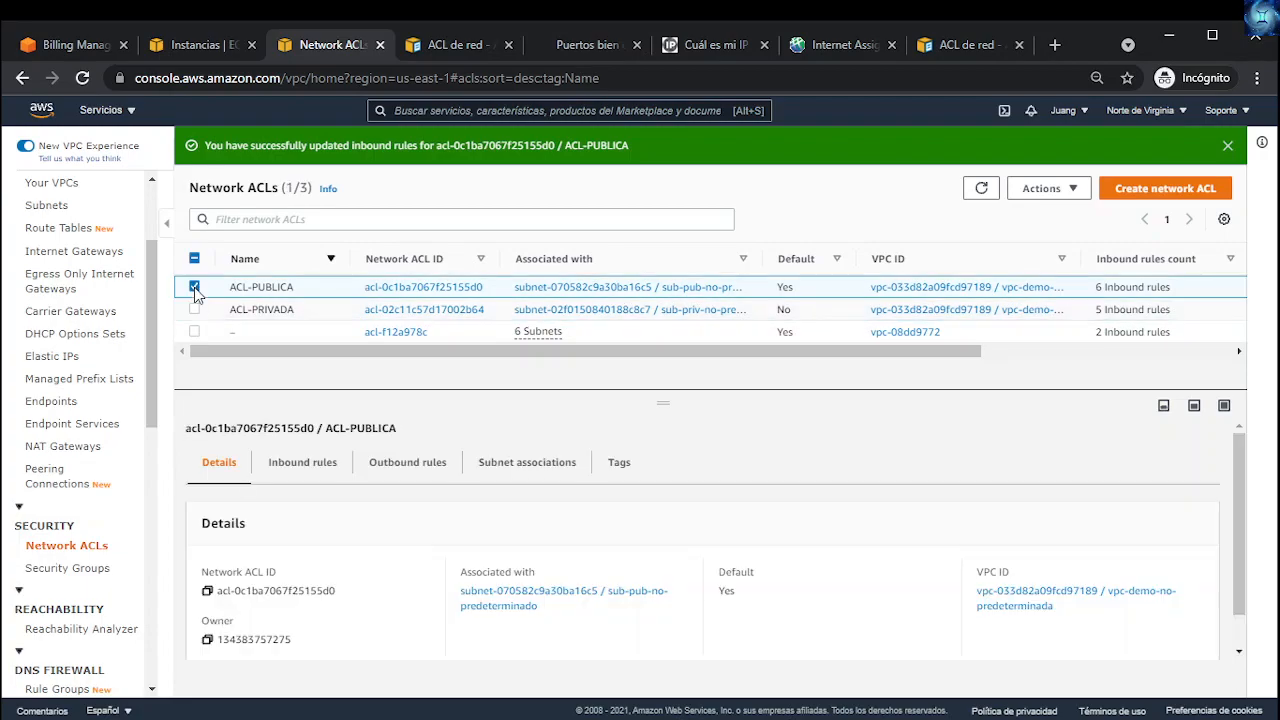
{"action": "left_click", "coordinate": [310, 465]}
{"action": "left_click_drag", "start_coordinate": [660, 404], "coordinate": [660, 356]}
{"action": "scroll", "coordinate": [710, 527], "scroll_direction": "down", "scroll_amount": 2}
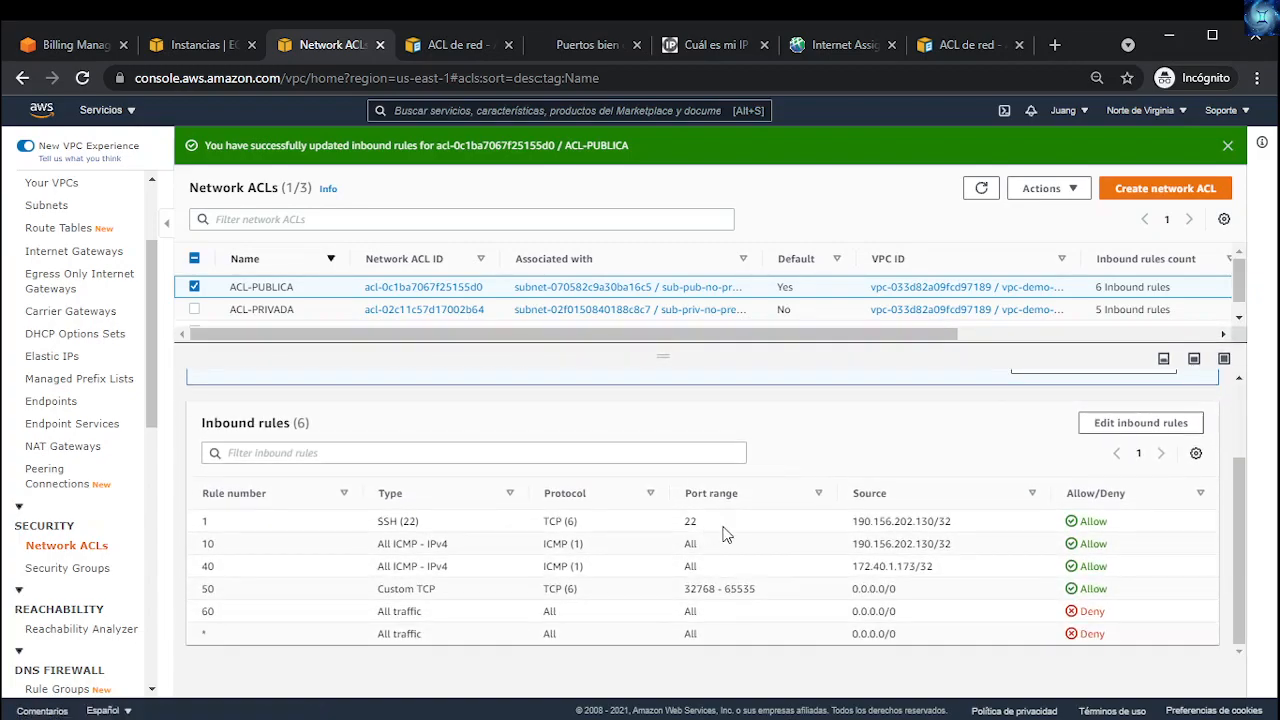
{"action": "triple_click", "coordinate": [893, 521]}
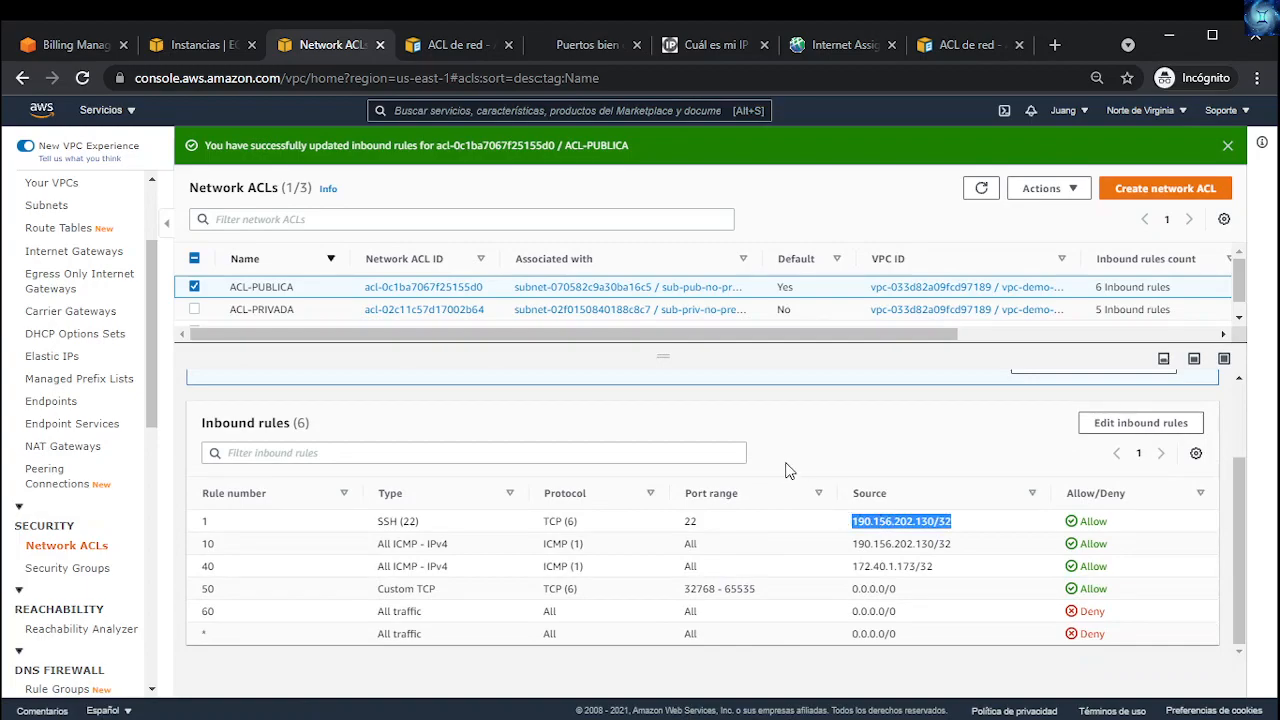
Step: Check ACL-PRIVADA's associated subnet, then reopen ACL-PUBLICA's inbound rules and highlight the source of rule 1
{"action": "left_click", "coordinate": [194, 287]}
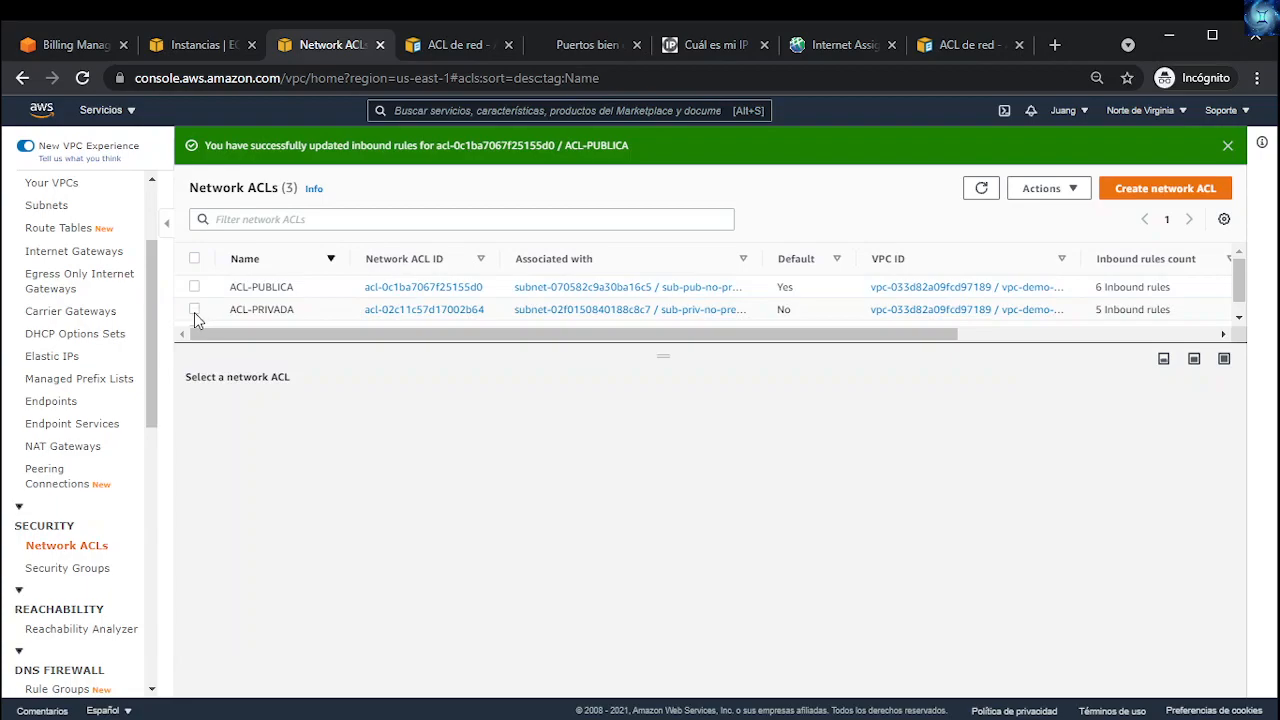
{"action": "left_click", "coordinate": [194, 310]}
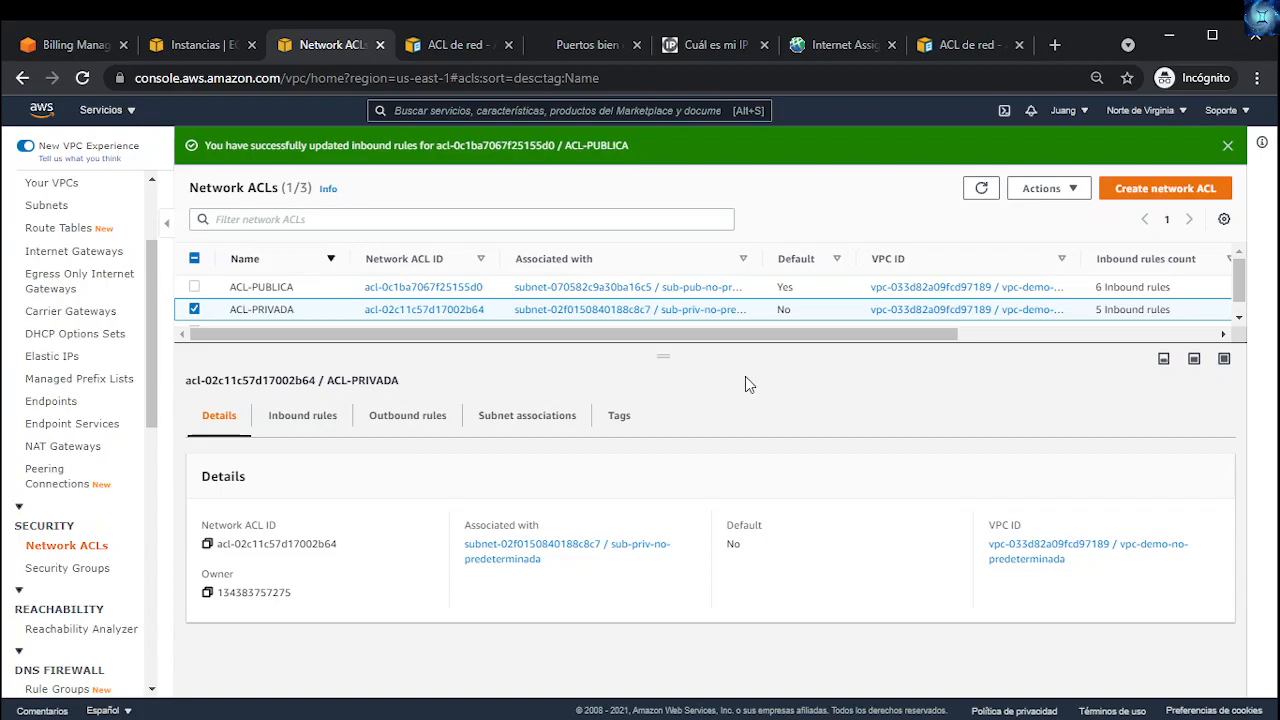
{"action": "left_click", "coordinate": [194, 310]}
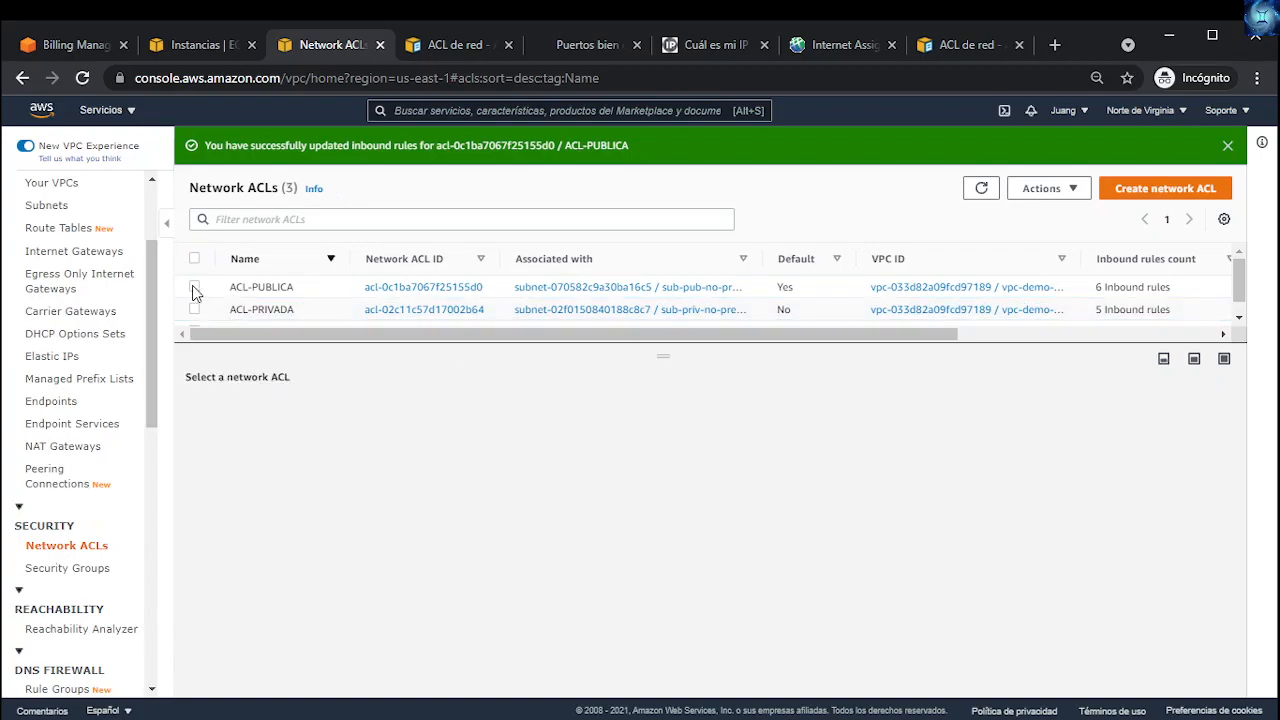
{"action": "left_click", "coordinate": [195, 288]}
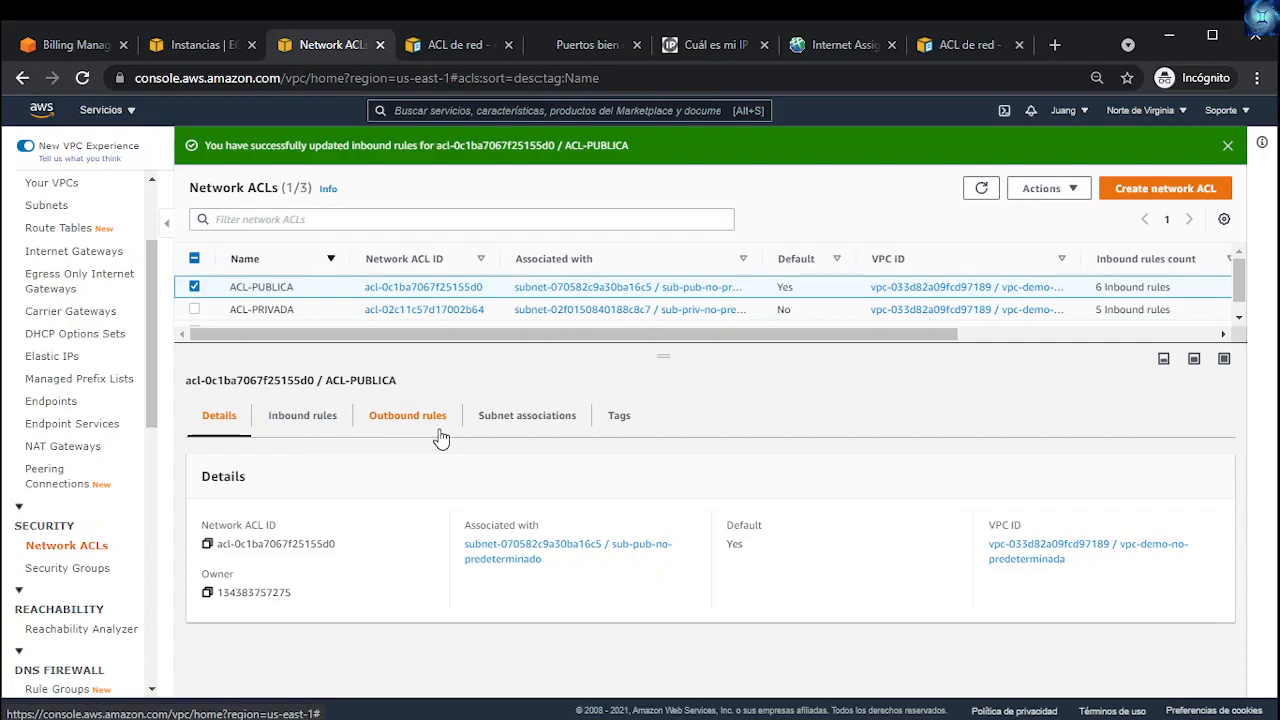
{"action": "left_click", "coordinate": [330, 427]}
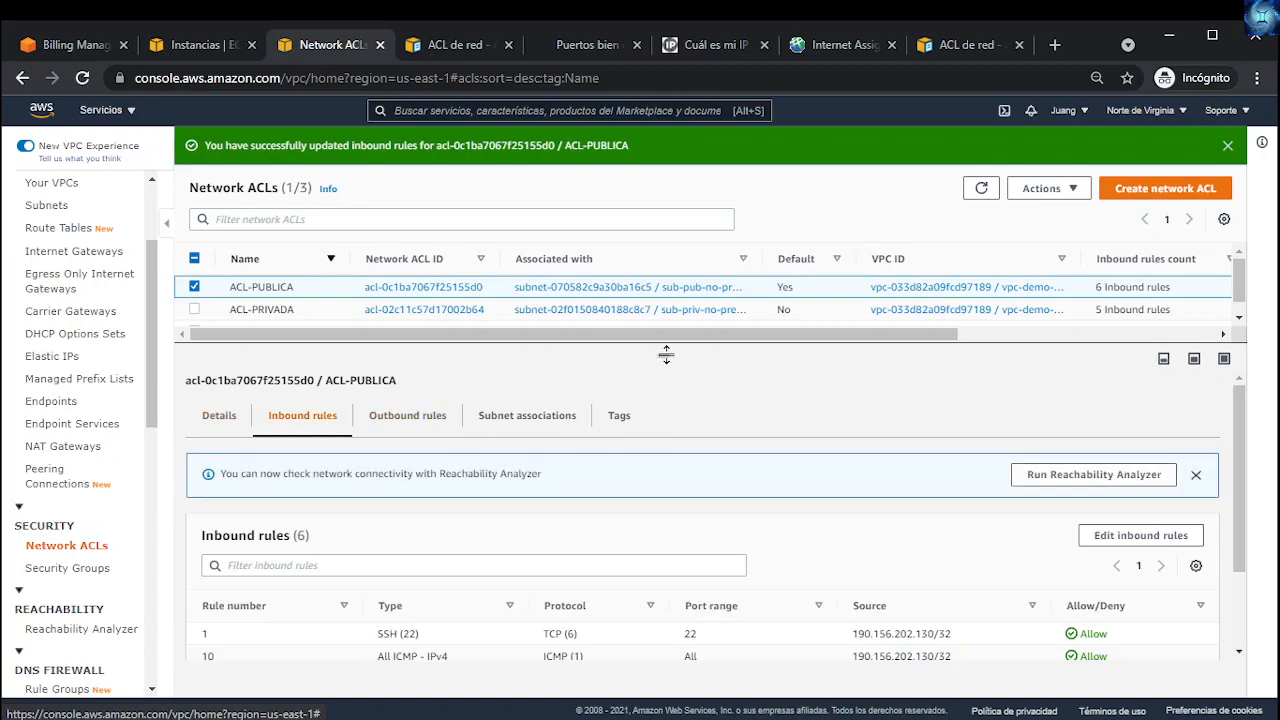
{"action": "left_click_drag", "start_coordinate": [664, 355], "coordinate": [661, 347]}
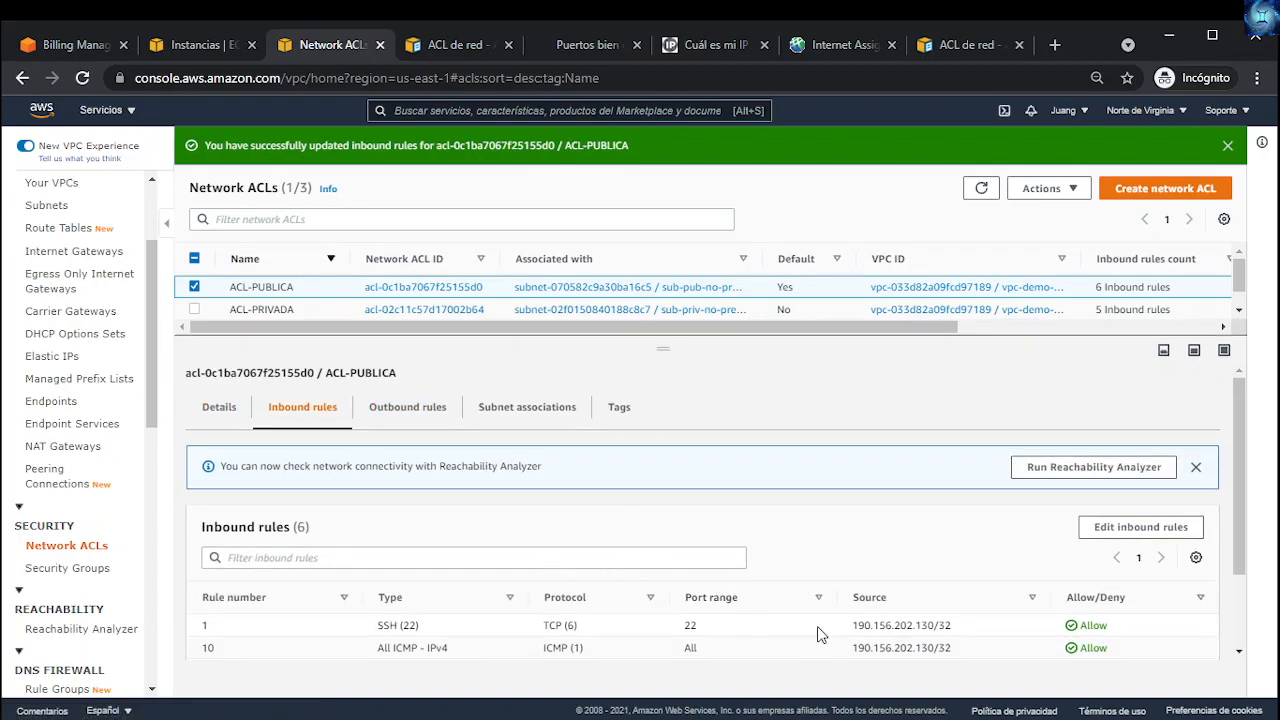
{"action": "triple_click", "coordinate": [857, 625]}
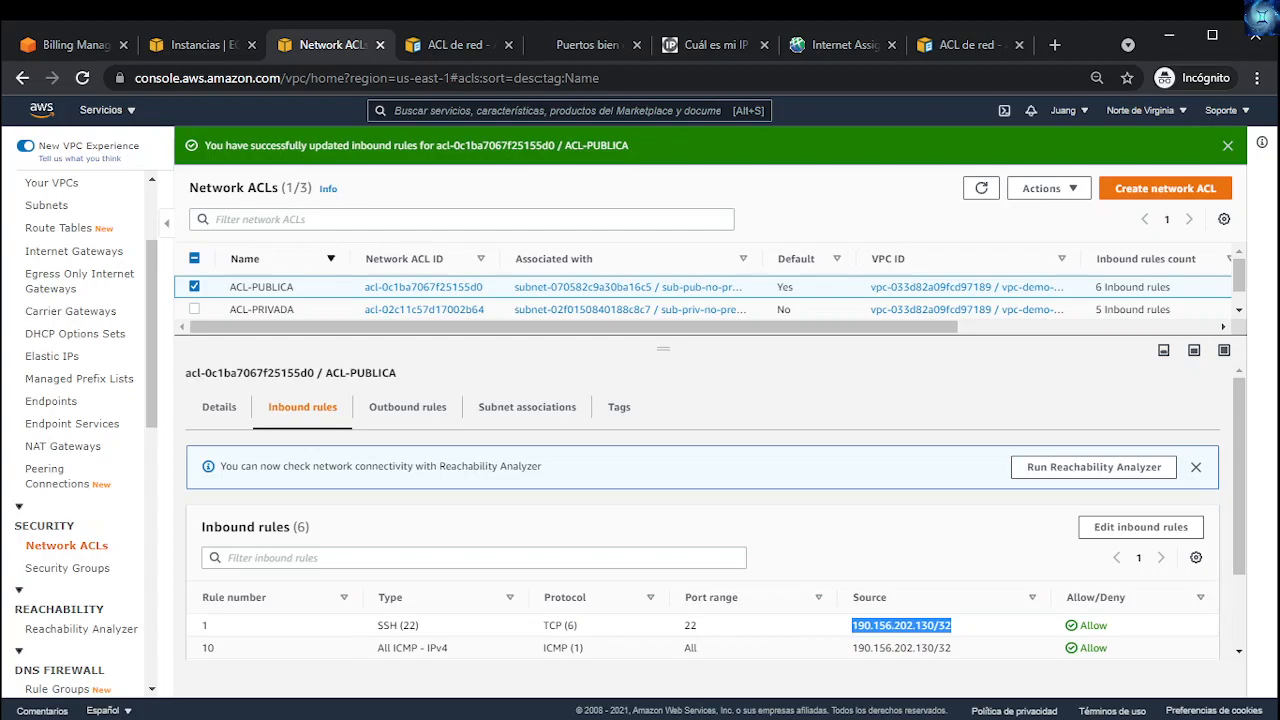
Step: Switch to the Snipping Tool's VPC diagram and circle the HTTPS 443 label with the pen
{"action": "key", "text": "alt+Tab"}
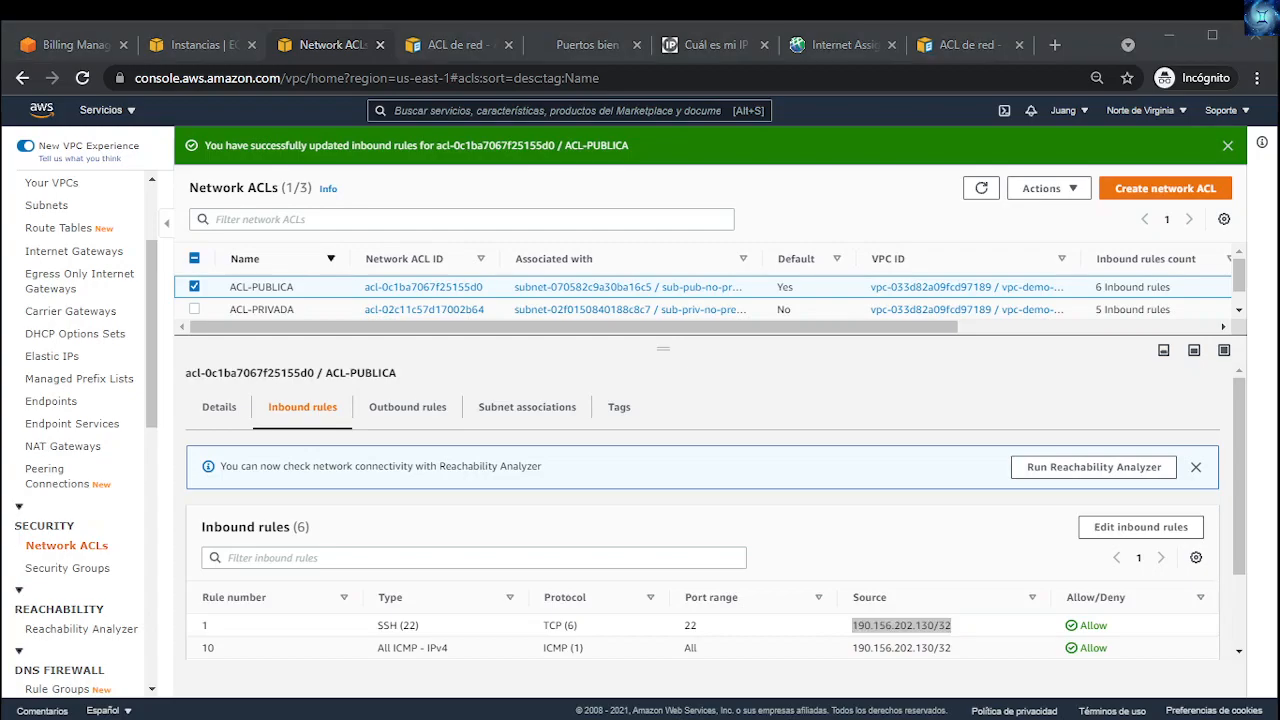
{"action": "left_click_drag", "start_coordinate": [0, 170], "coordinate": [427, 59]}
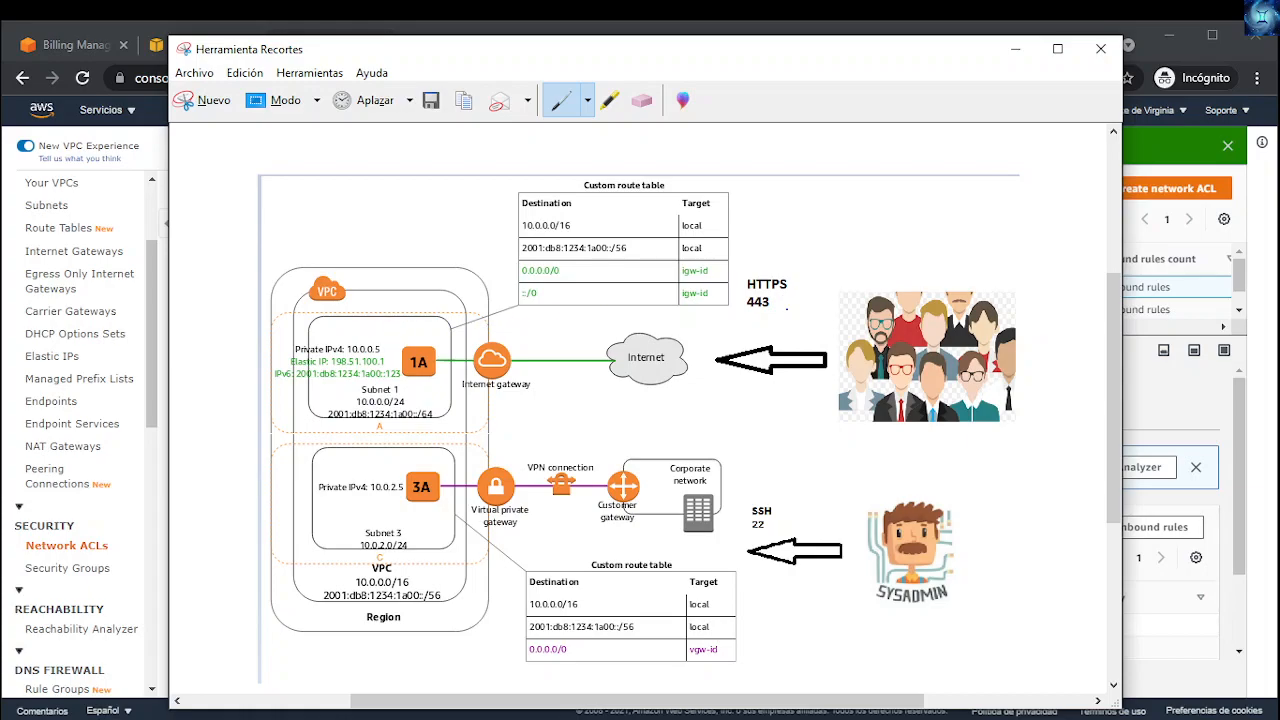
{"action": "mouse_move", "coordinate": [763, 262]}
{"action": "left_mouse_down"}
{"action": "mouse_move", "coordinate": [800, 296]}
{"action": "mouse_move", "coordinate": [734, 298]}
{"action": "mouse_move", "coordinate": [757, 260]}
{"action": "left_mouse_up"}
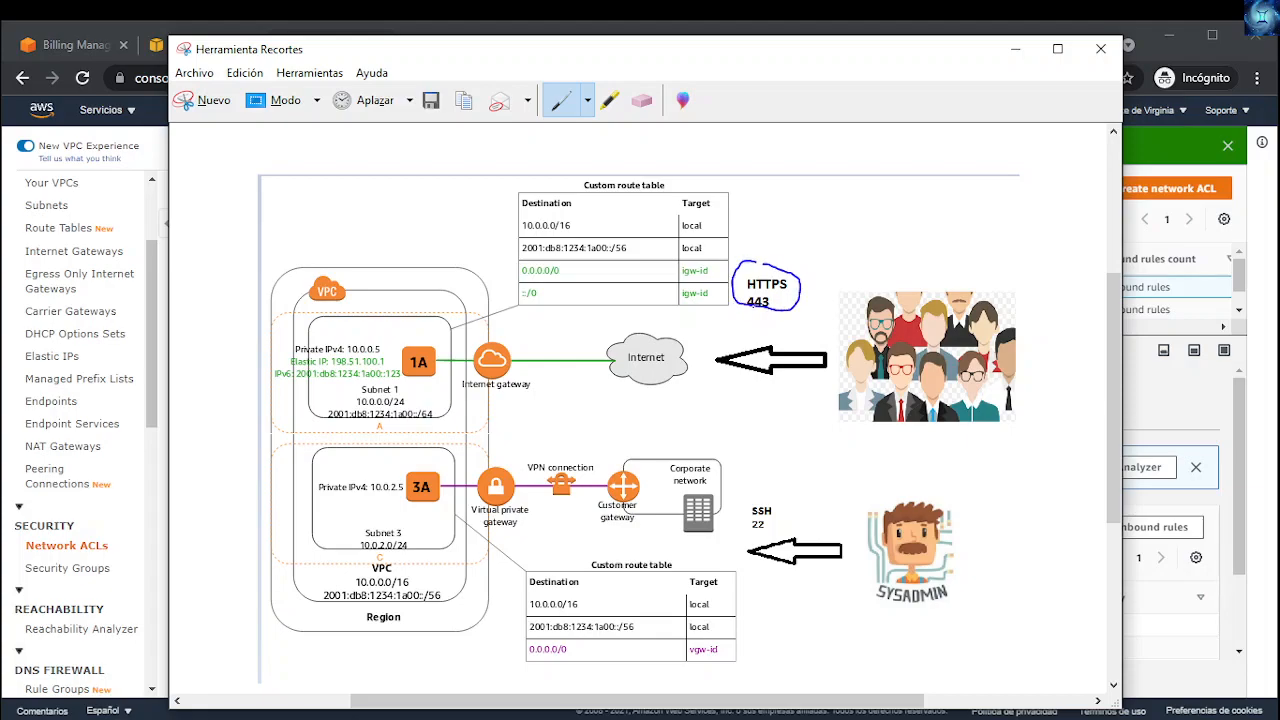